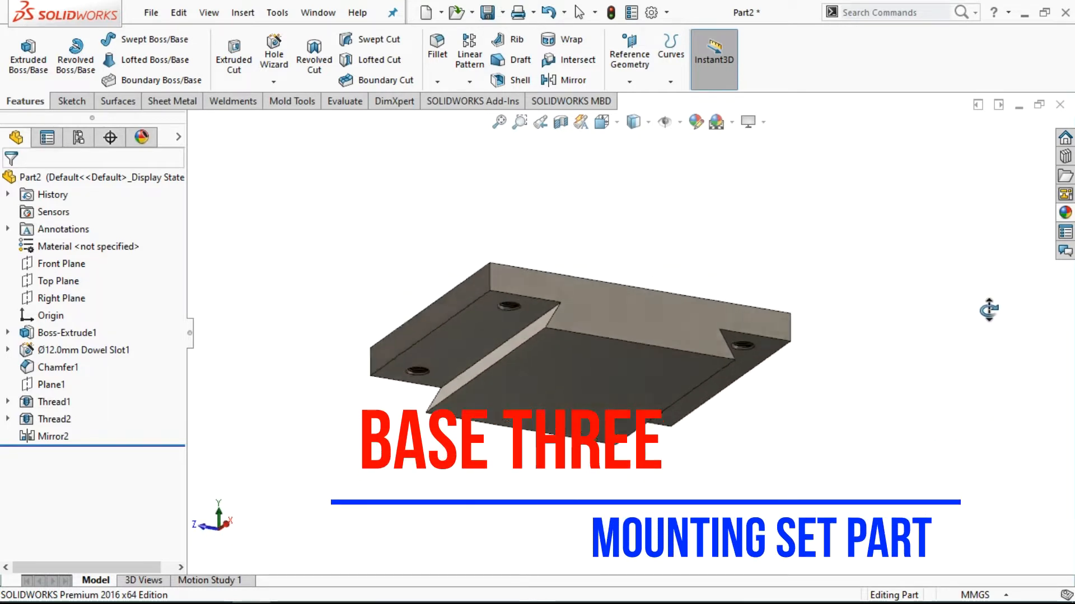
# - Examine the finished base part from all sides, including its four threaded holes and the dovetail underside
pyautogui.moveTo(967, 236); pyautogui.dragTo(856, 487, button='middle')
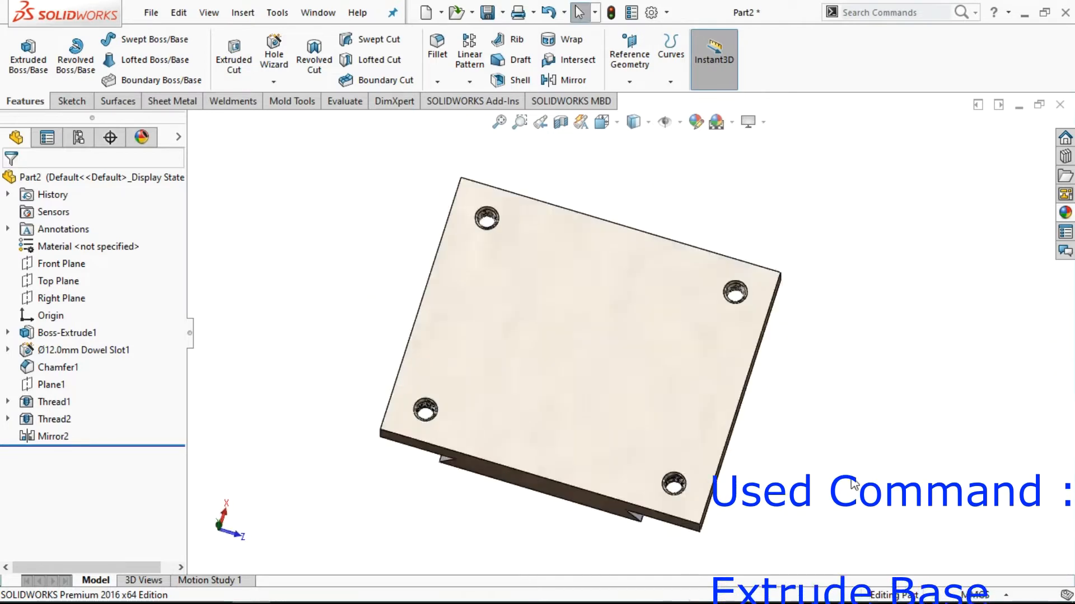
pyautogui.scroll(-1, 857, 487)
pyautogui.scroll(2, 844, 486)
pyautogui.scroll(1, 833, 482)
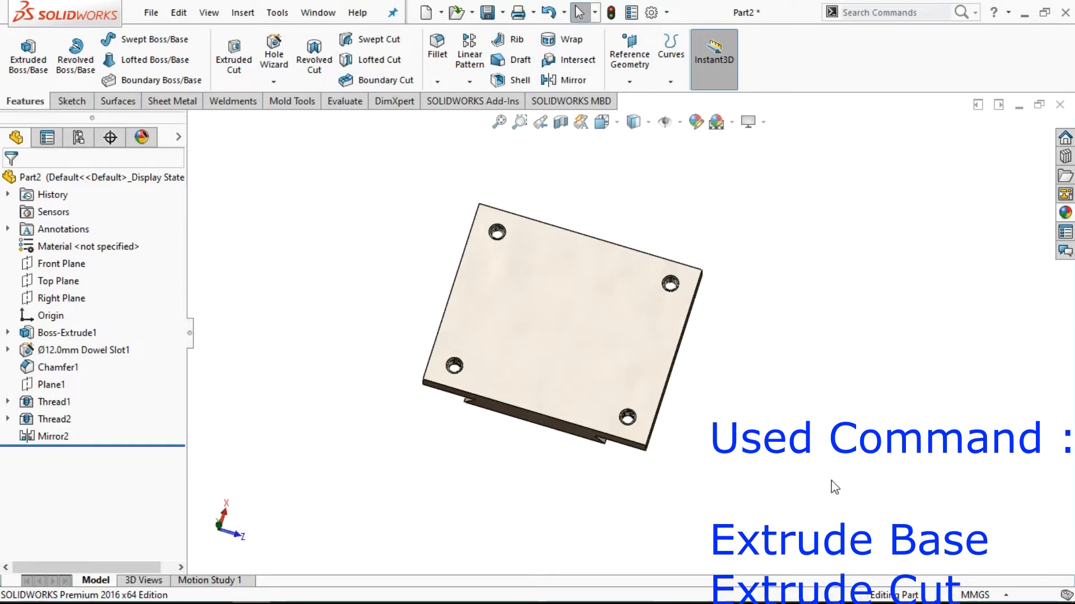
pyautogui.scroll(-1, 853, 483)
pyautogui.moveTo(855, 479); pyautogui.dragTo(902, 305, button='middle')
pyautogui.rightClick(902, 306)
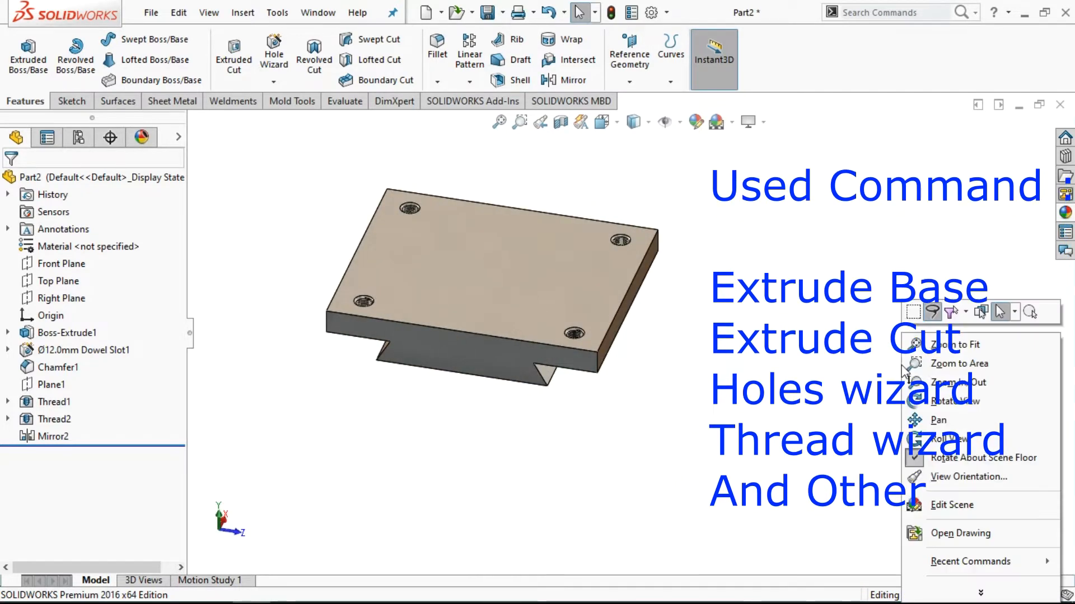
pyautogui.click(938, 420)
pyautogui.moveTo(823, 398); pyautogui.dragTo(957, 435)
pyautogui.rightClick(957, 435)
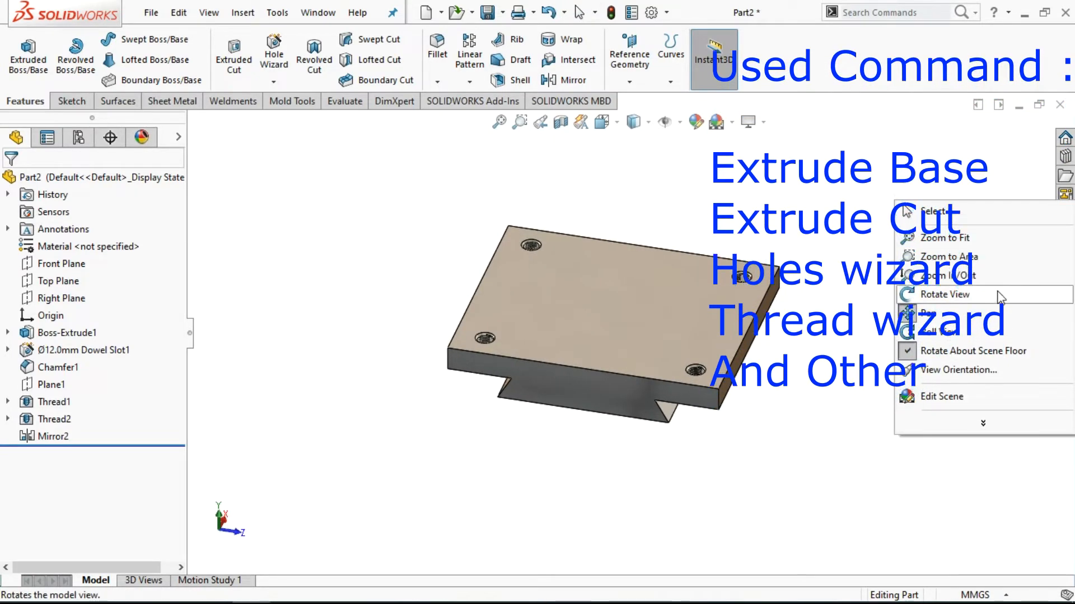
pyautogui.click(977, 294)
pyautogui.moveTo(978, 475); pyautogui.dragTo(468, 532)
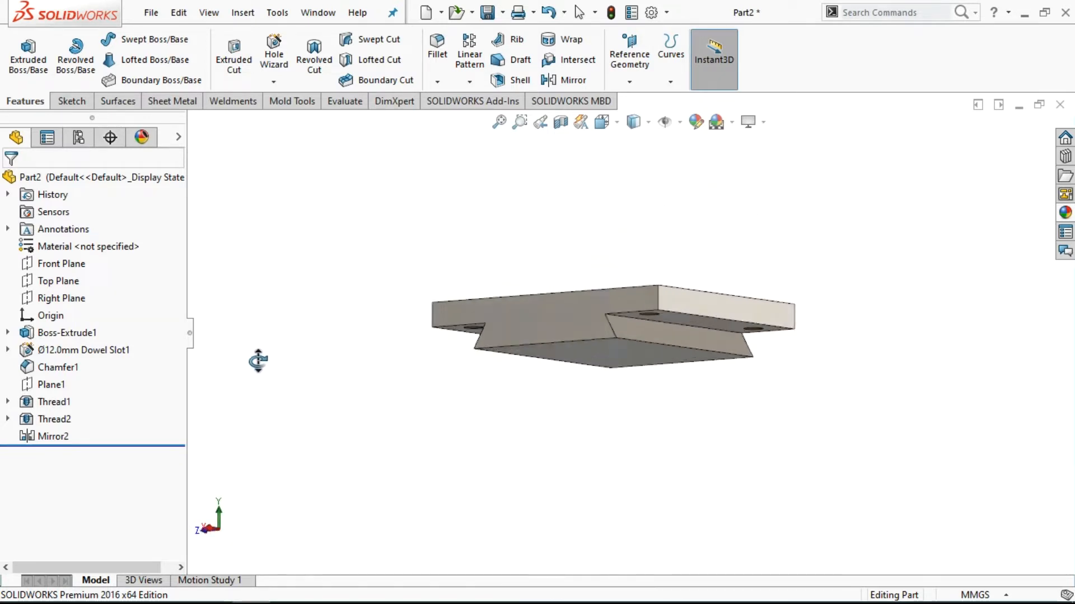
pyautogui.moveTo(239, 290); pyautogui.dragTo(235, 274)
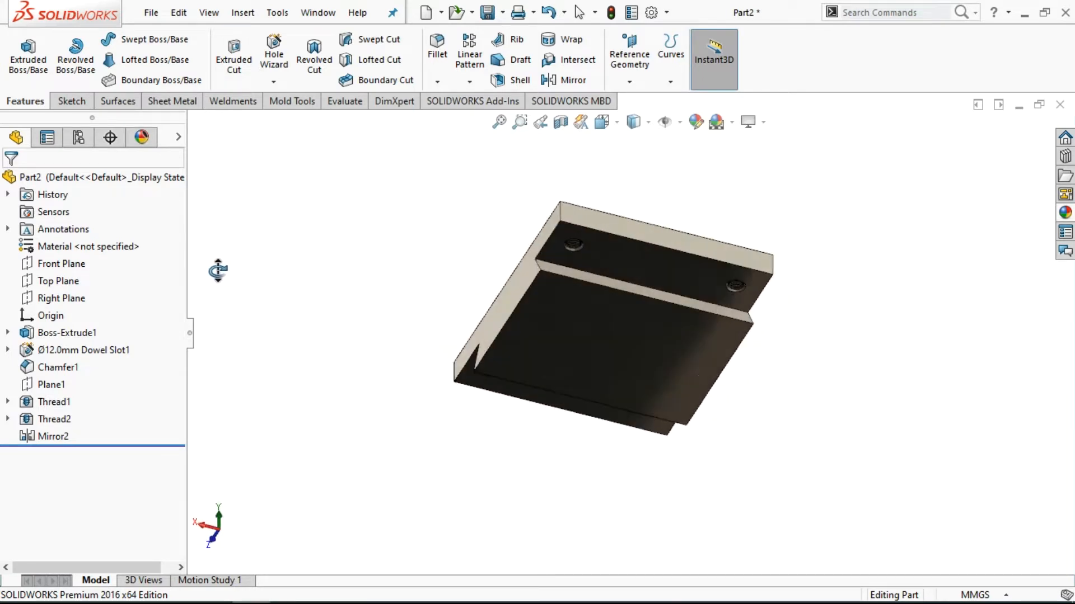
pyautogui.moveTo(226, 222); pyautogui.dragTo(215, 214)
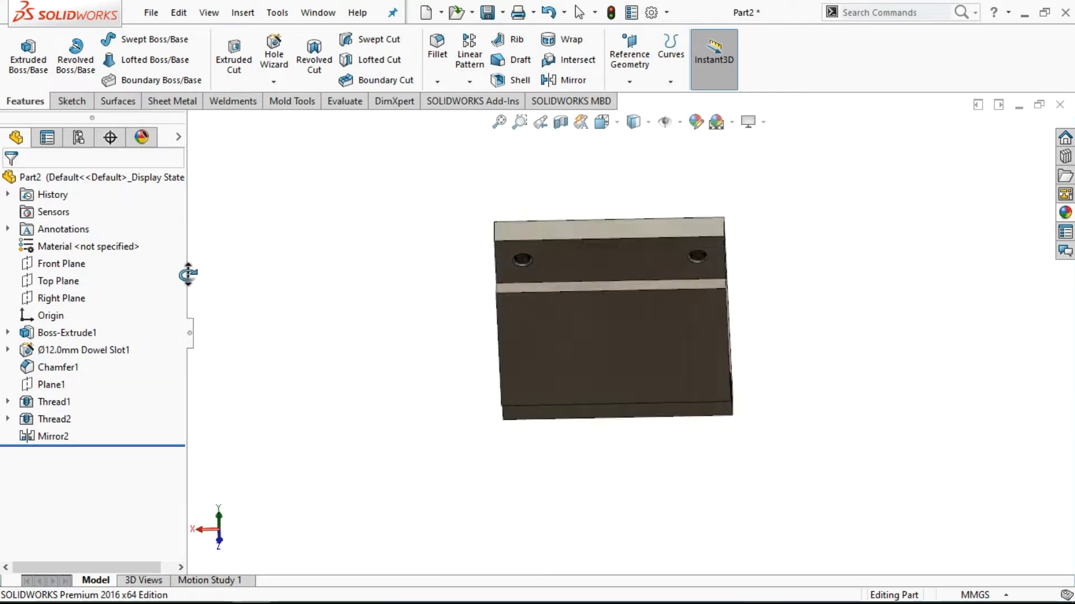
pyautogui.moveTo(188, 274); pyautogui.dragTo(202, 322)
pyautogui.moveTo(262, 479); pyautogui.dragTo(871, 473)
pyautogui.moveTo(912, 432); pyautogui.dragTo(940, 414)
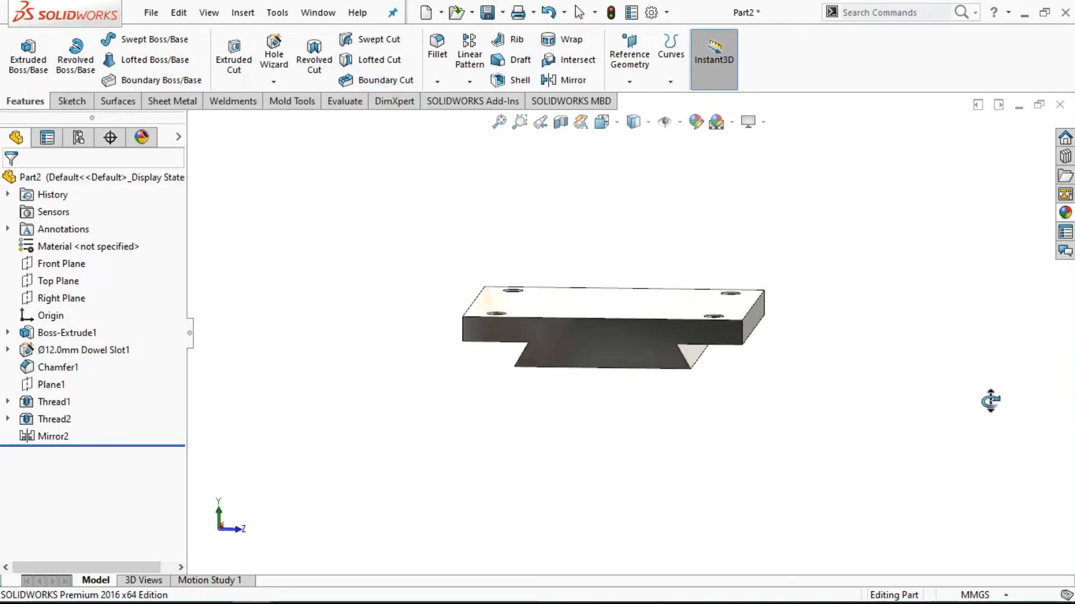
pyautogui.moveTo(993, 400); pyautogui.dragTo(1062, 468)
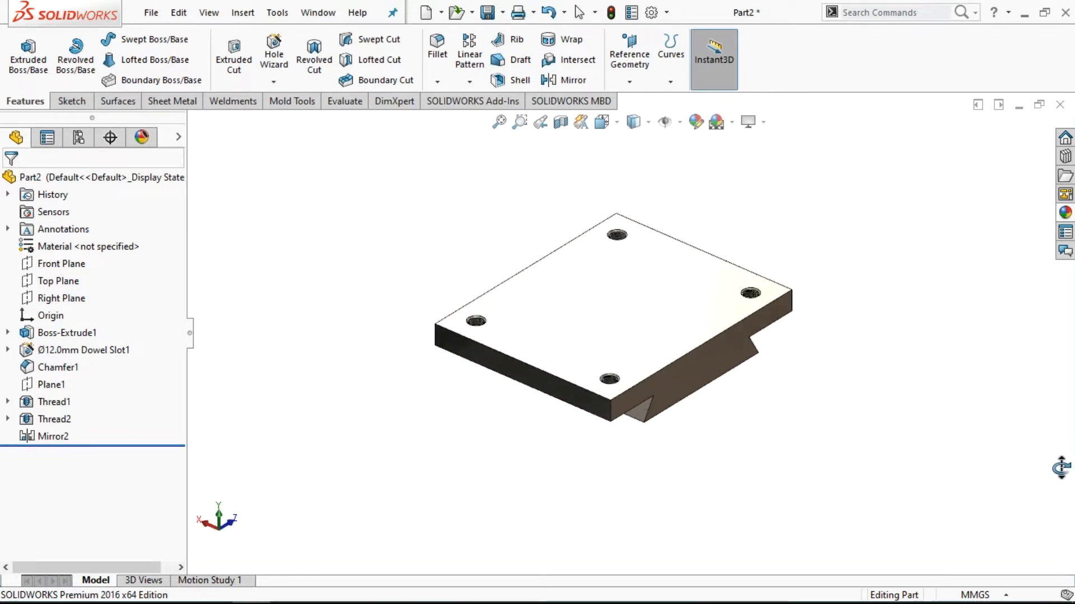
pyautogui.rightClick(1016, 413)
pyautogui.click(1002, 186)
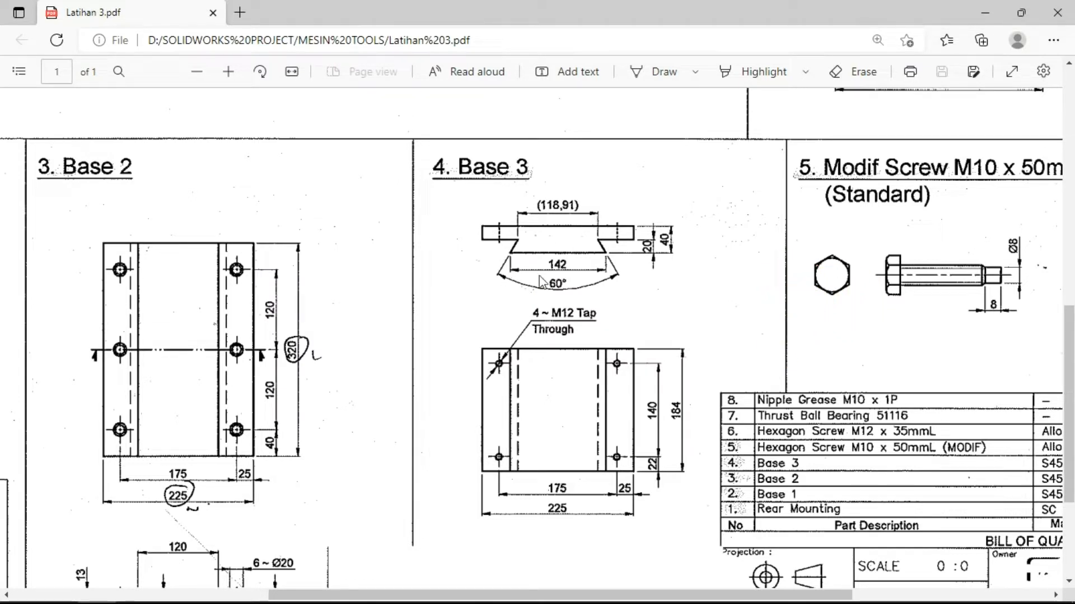
# - Switch from the PDF drawing to SOLIDWORKS and create a new part document
pyautogui.moveTo(396, 599)
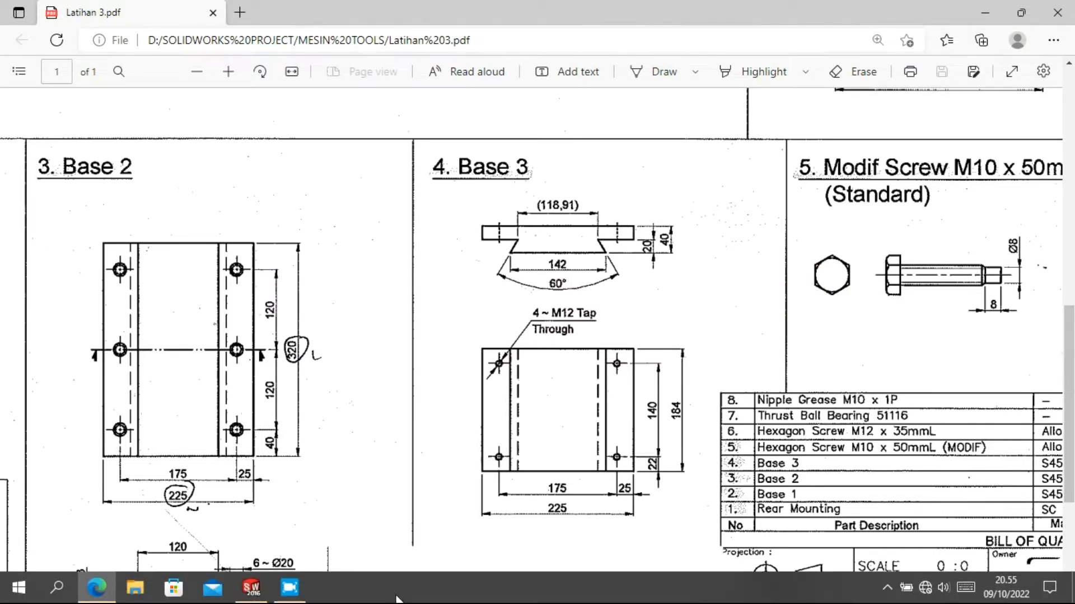
pyautogui.click(251, 588)
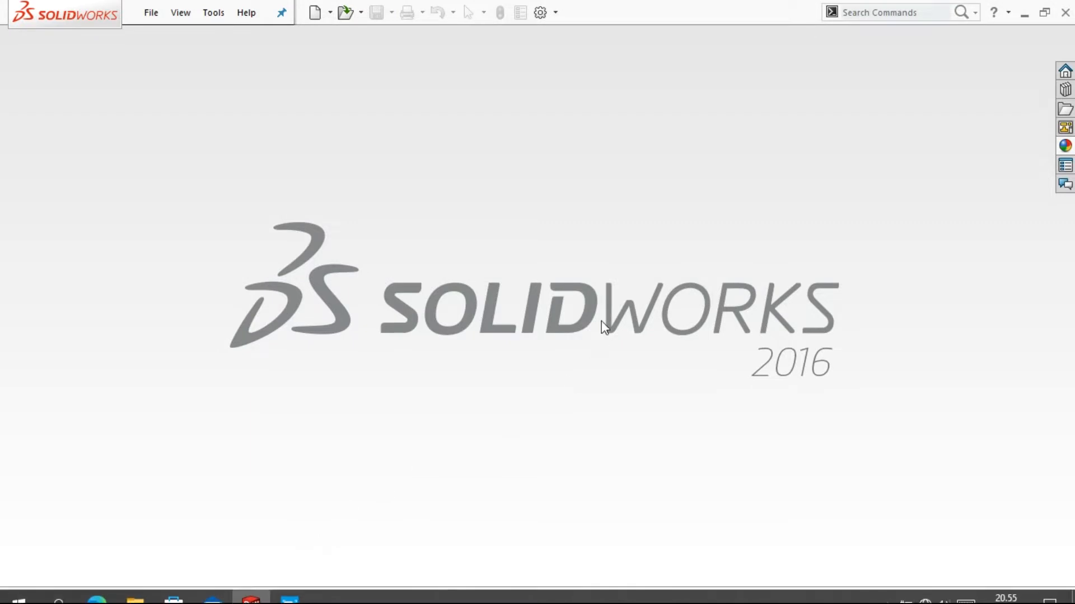
pyautogui.click(315, 13)
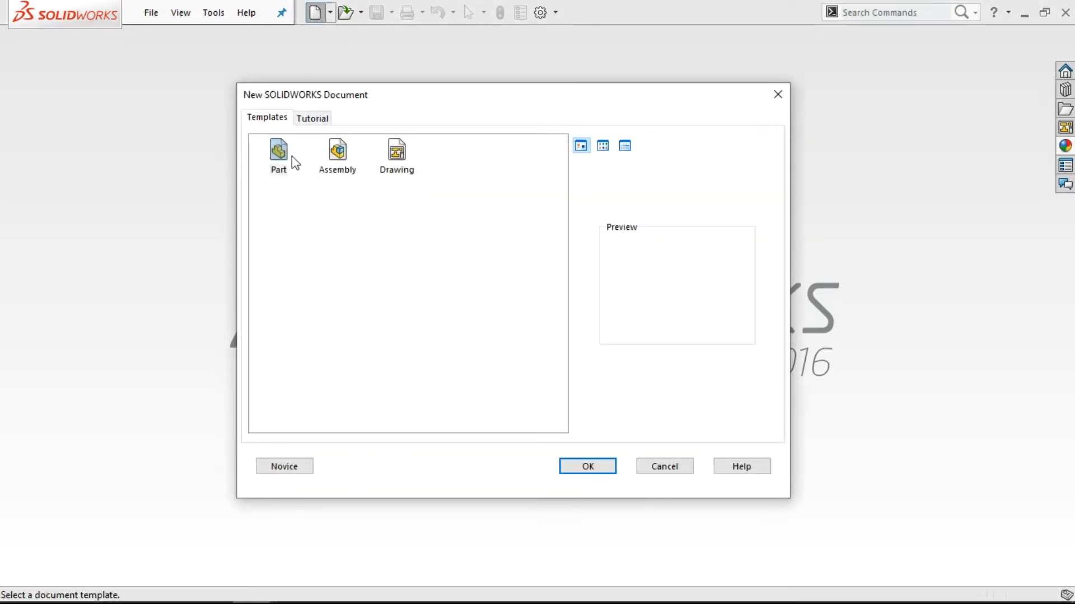
pyautogui.click(283, 161)
pyautogui.click(598, 468)
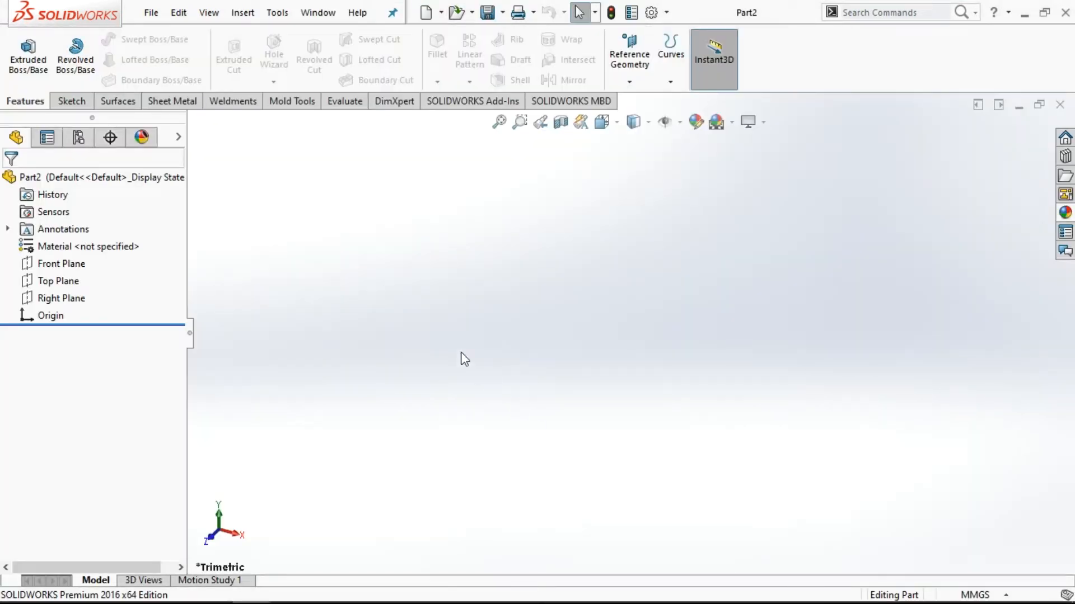
# - Sketch a closed dovetail profile on the Right Plane with lines, its flange about 12 mm thick and its slanted sides about 16 mm long
pyautogui.click(52, 301)
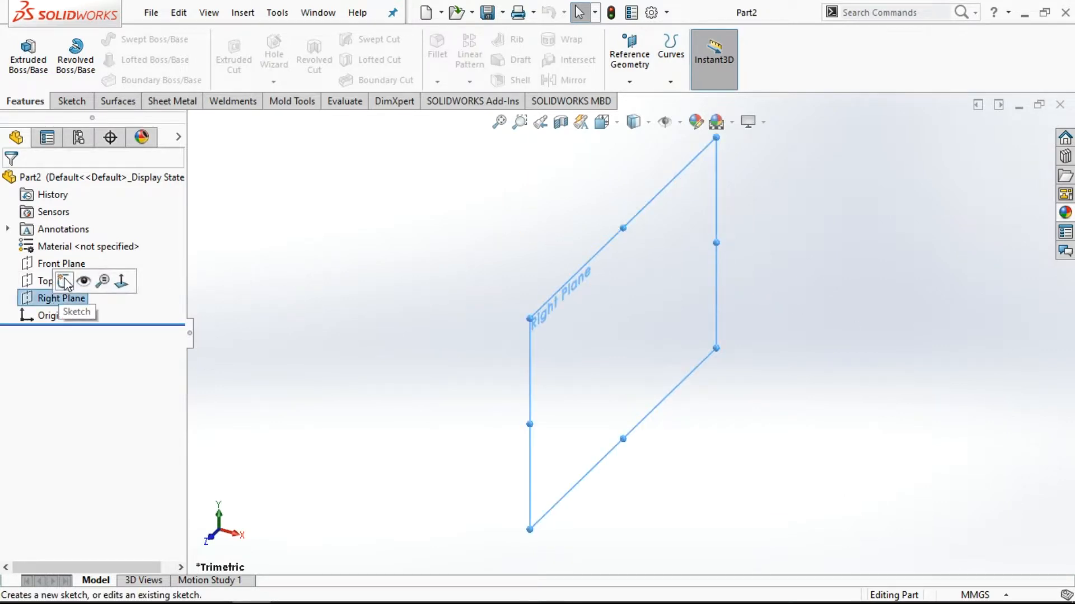
pyautogui.click(65, 282)
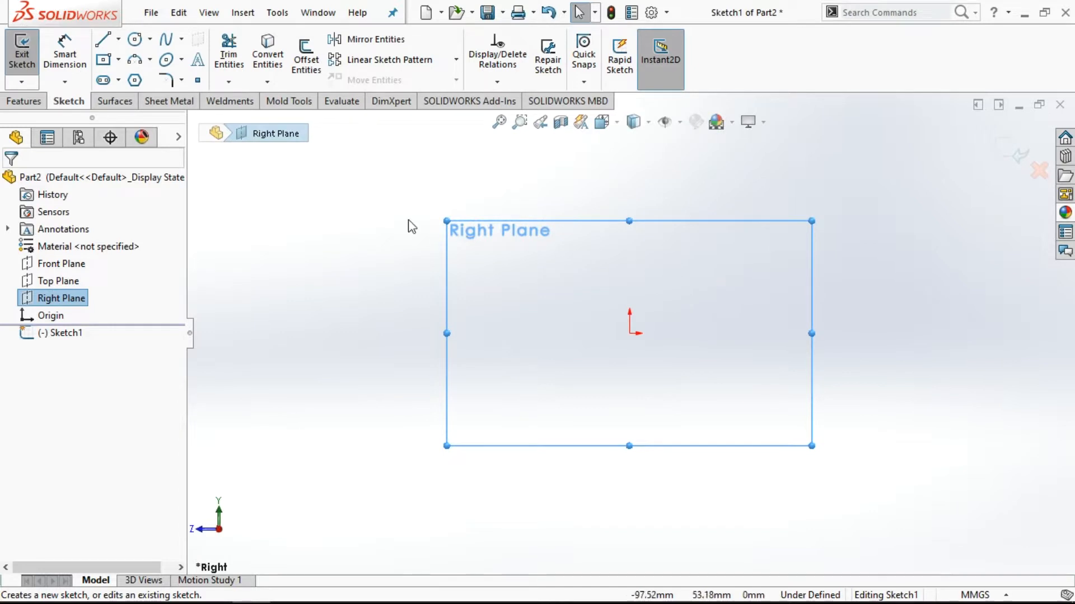
pyautogui.click(103, 47)
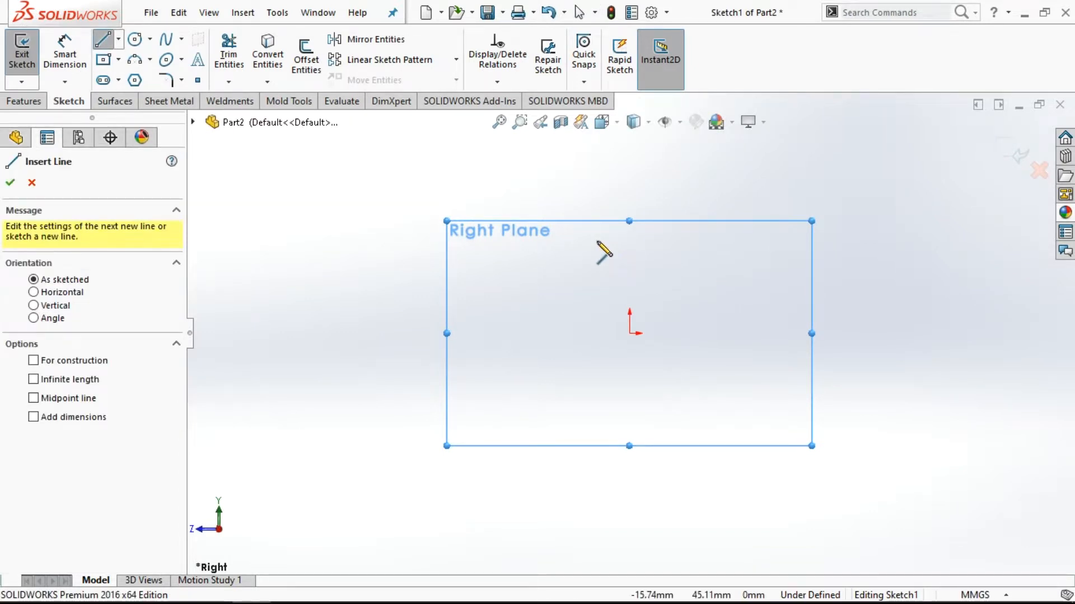
pyautogui.click(596, 241)
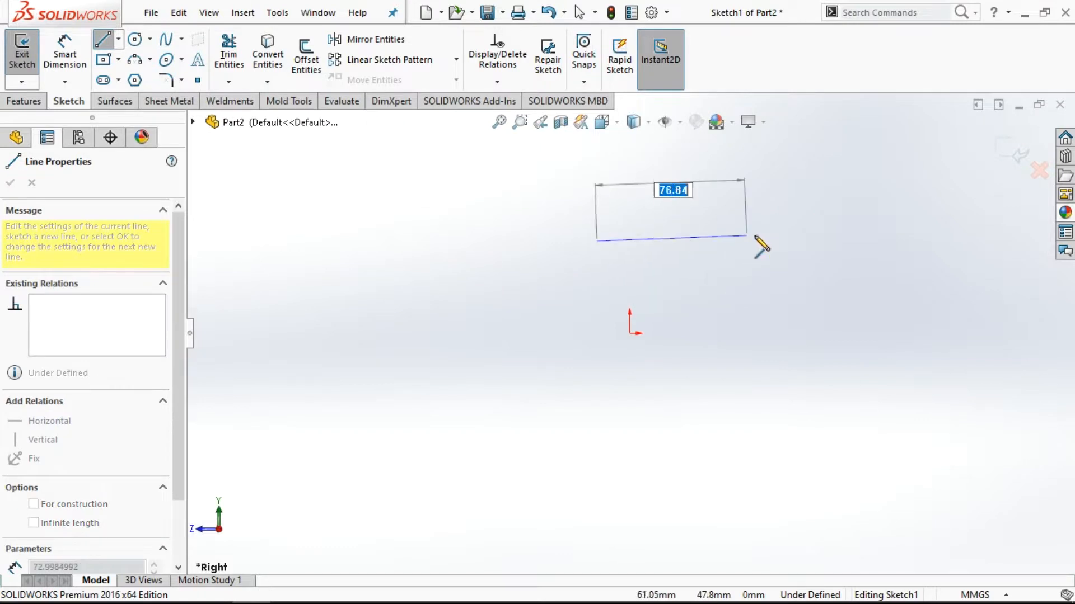
pyautogui.click(766, 241)
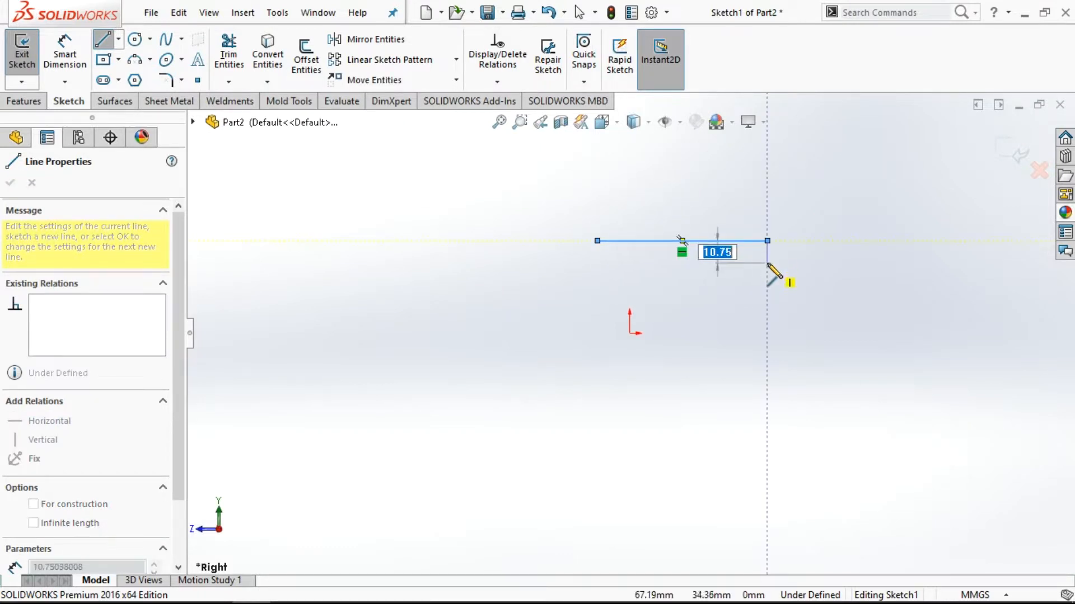
pyautogui.click(767, 264)
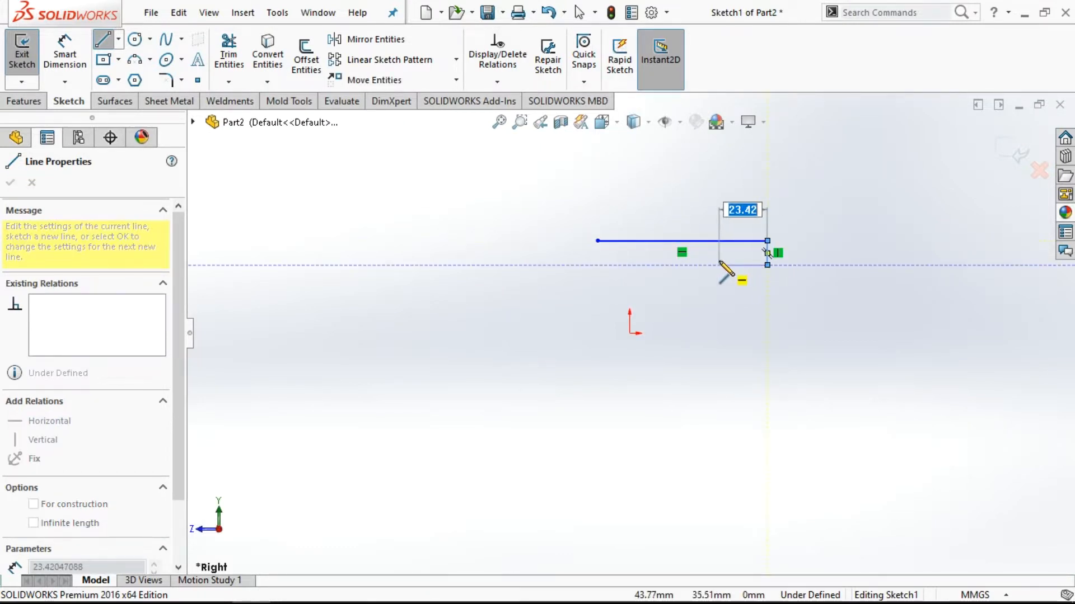
pyautogui.click(719, 265)
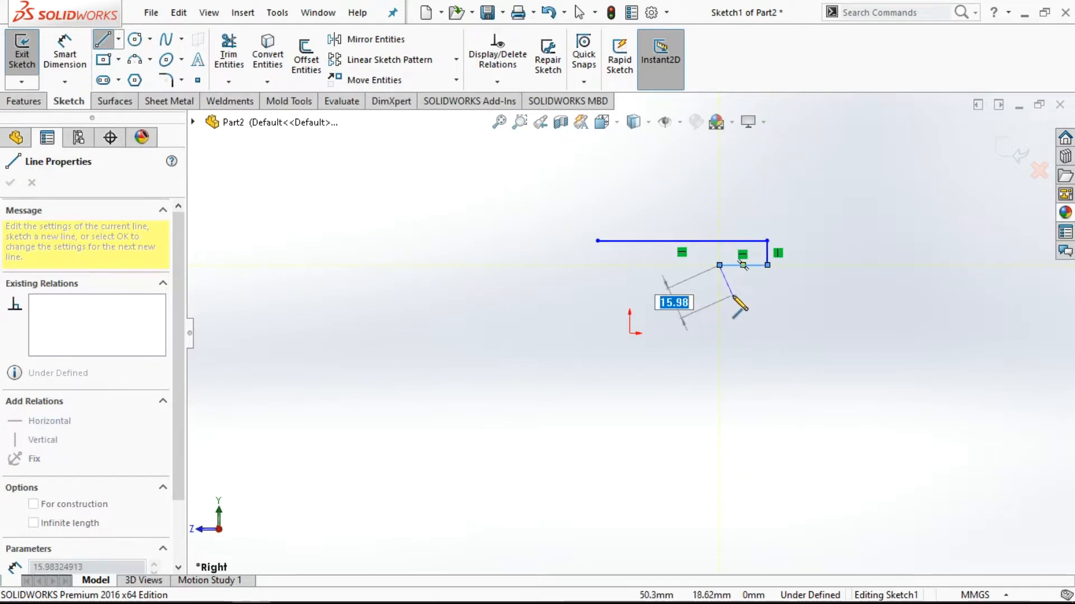
pyautogui.click(733, 295)
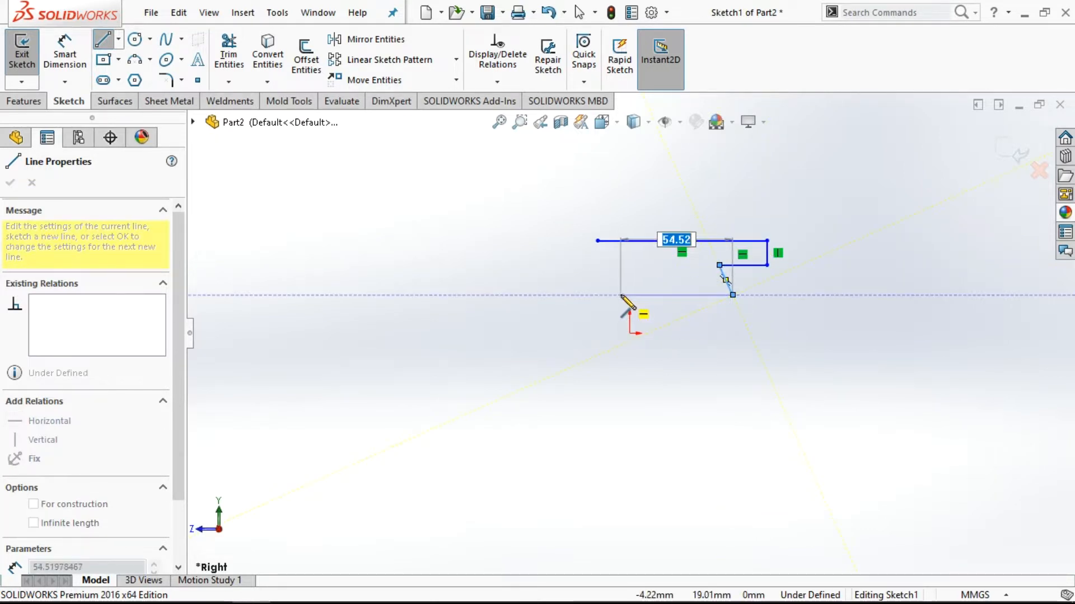
pyautogui.click(629, 295)
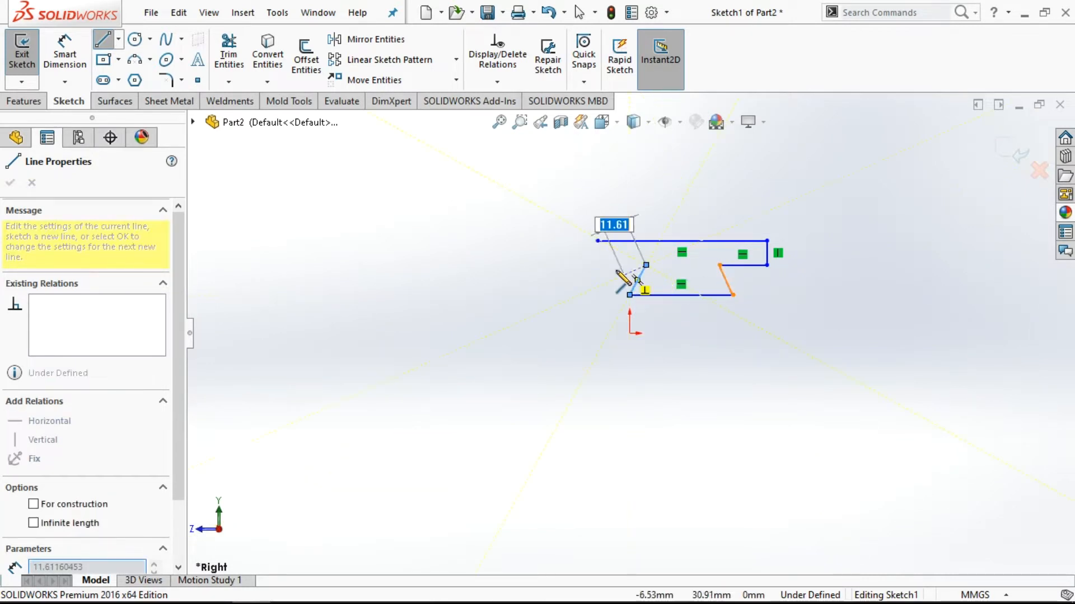
pyautogui.click(597, 265)
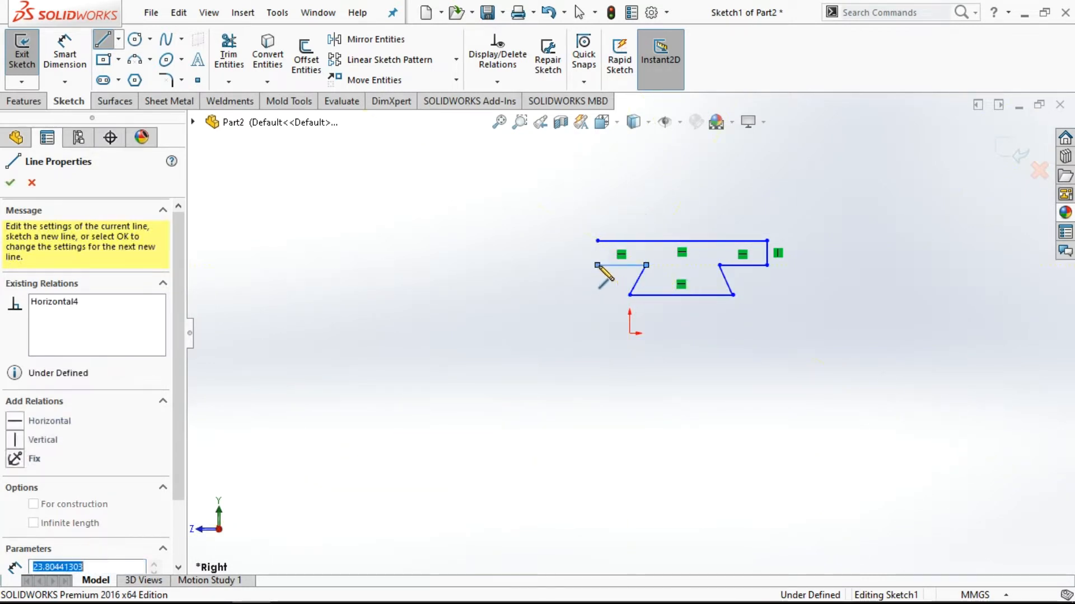
pyautogui.click(598, 240)
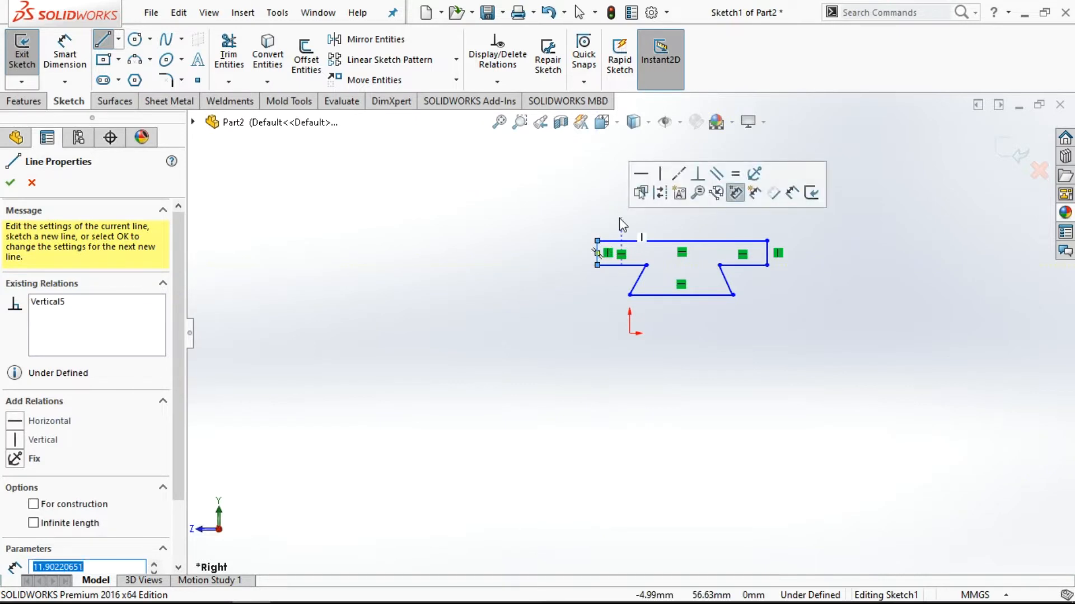
pyautogui.rightClick(619, 218)
pyautogui.click(650, 228)
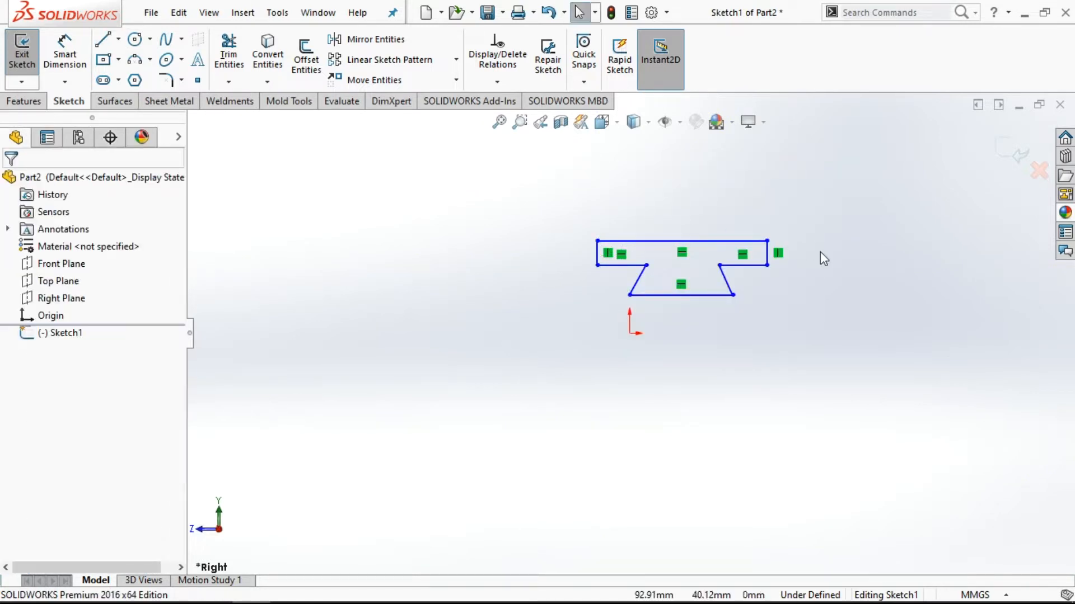
# - Add a horizontal relation between the two inner corner points where the flange meets the dovetail's slanted sides
pyautogui.scroll(-1, 784, 275)
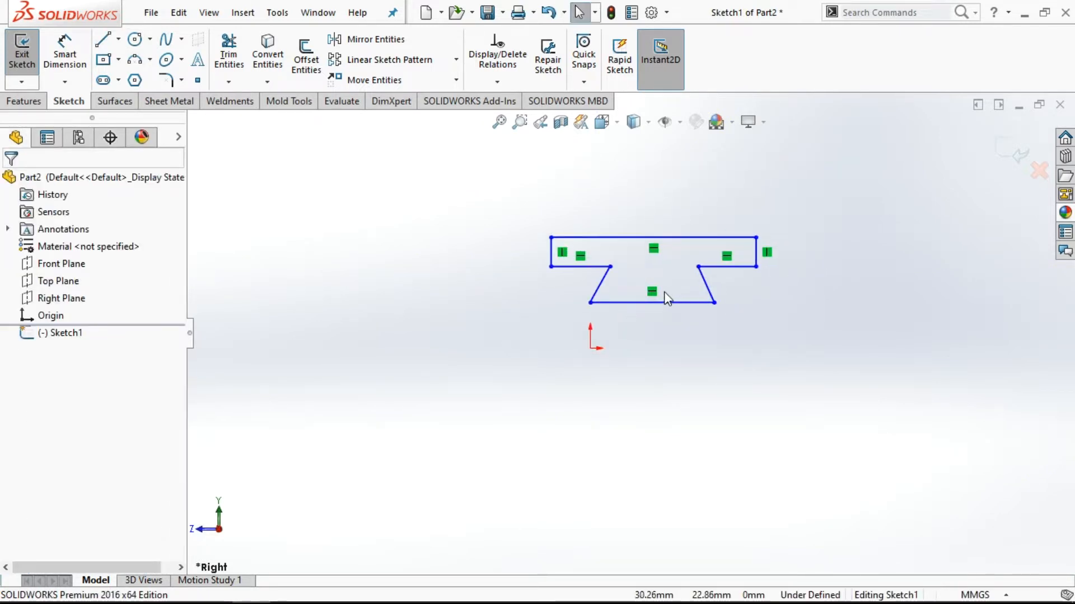
pyautogui.scroll(-1, 663, 297)
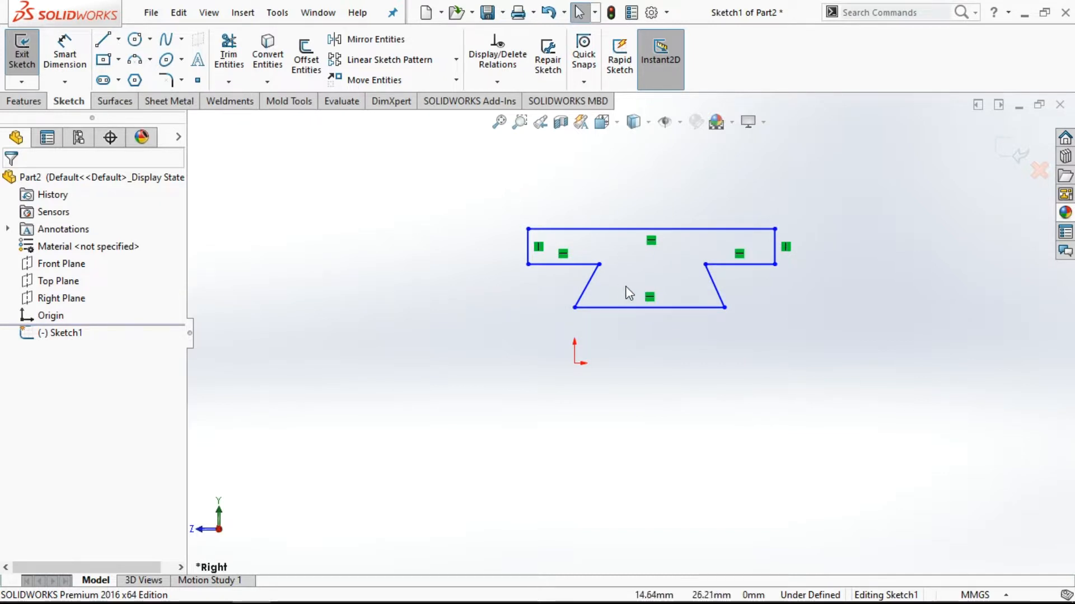
pyautogui.click(599, 265)
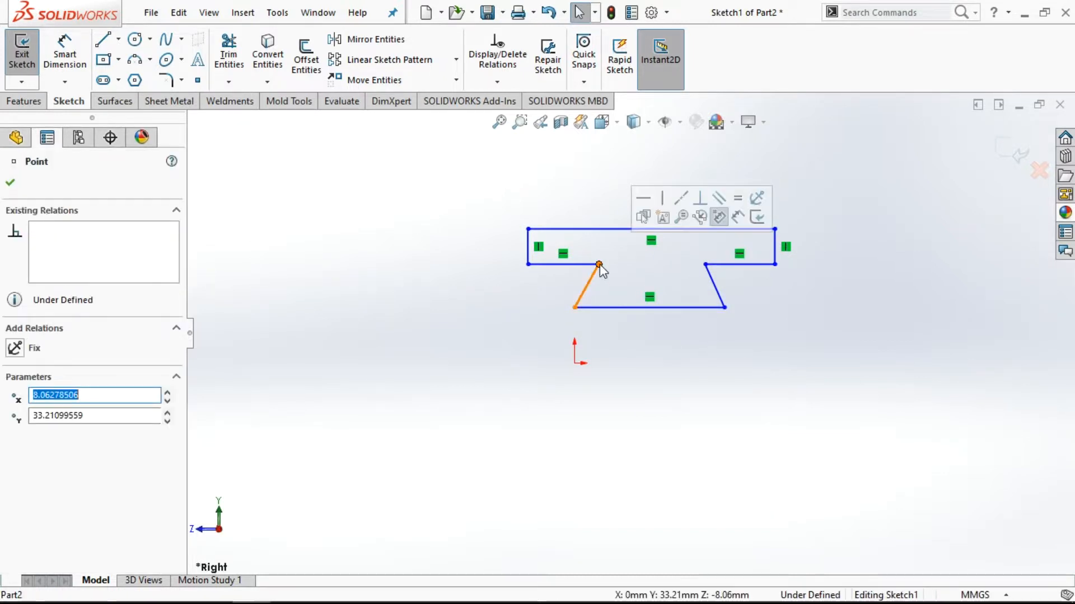
pyautogui.keyDown('ctrl'); pyautogui.click(705, 264); pyautogui.keyUp('ctrl')
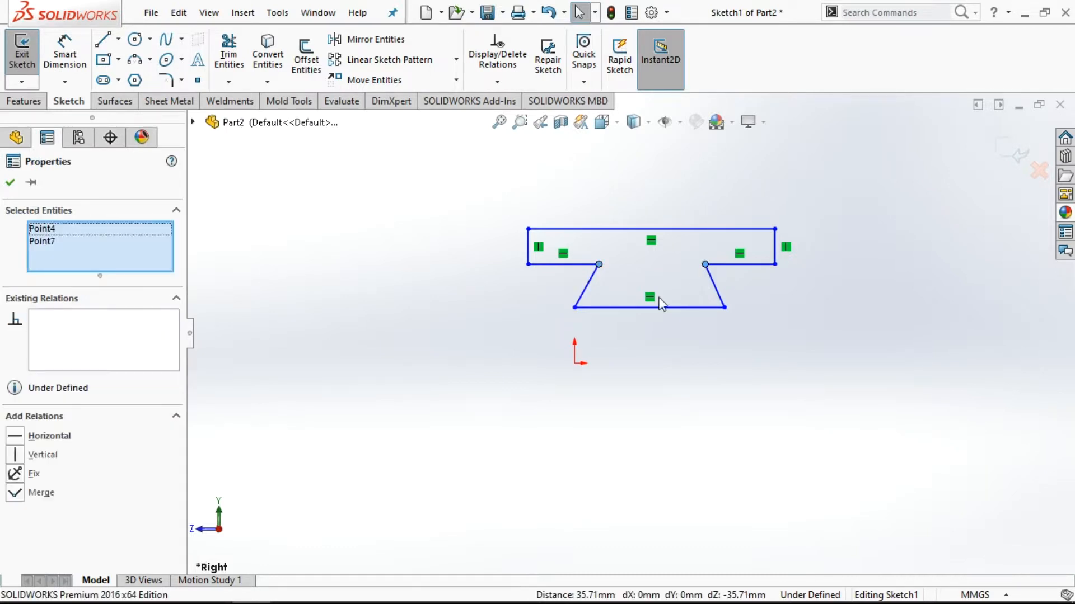
pyautogui.click(15, 437)
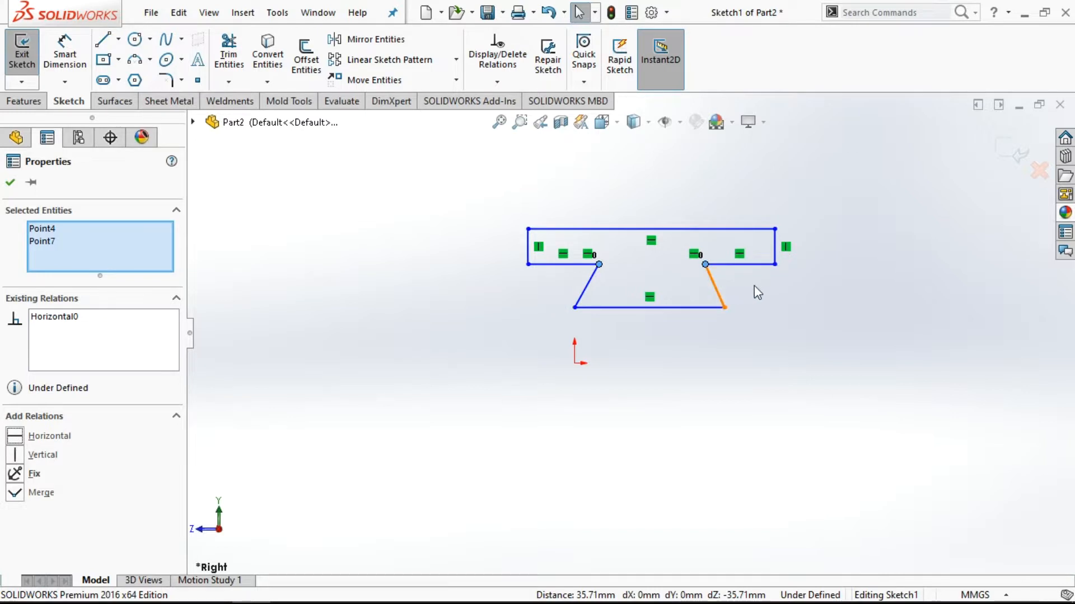
pyautogui.click(10, 183)
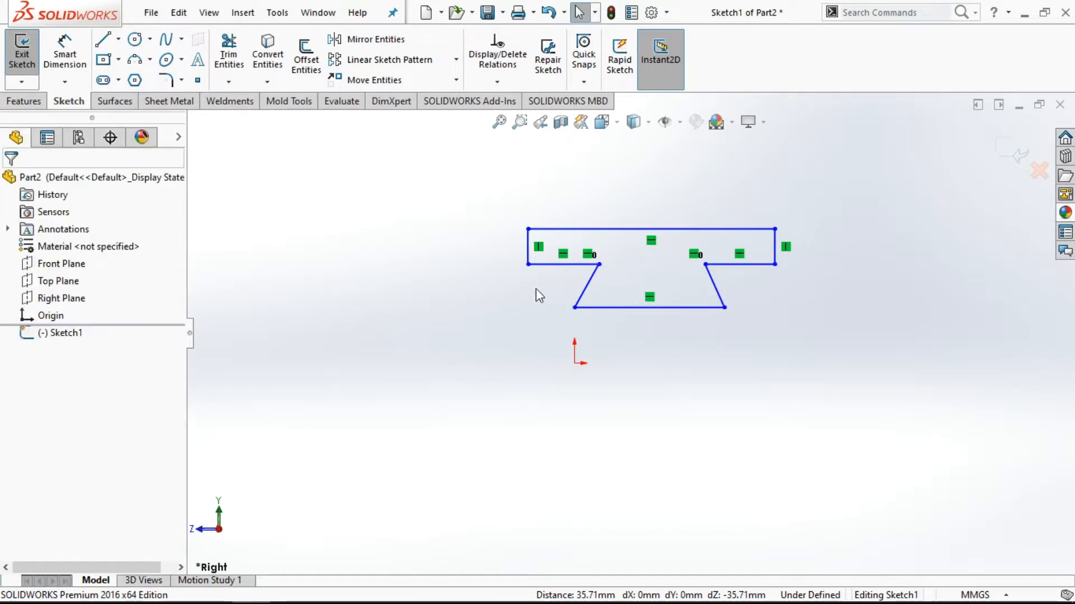
# - Make the two slanted dovetail sides equal in length with an equal relation
pyautogui.click(715, 290)
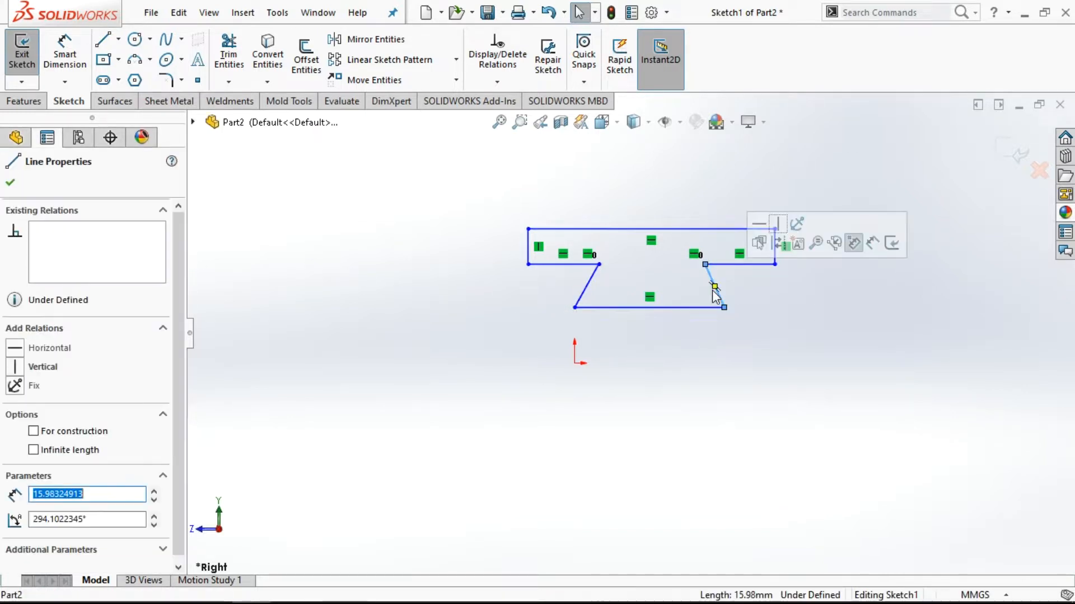
pyautogui.keyDown('ctrl'); pyautogui.click(591, 291); pyautogui.keyUp('ctrl')
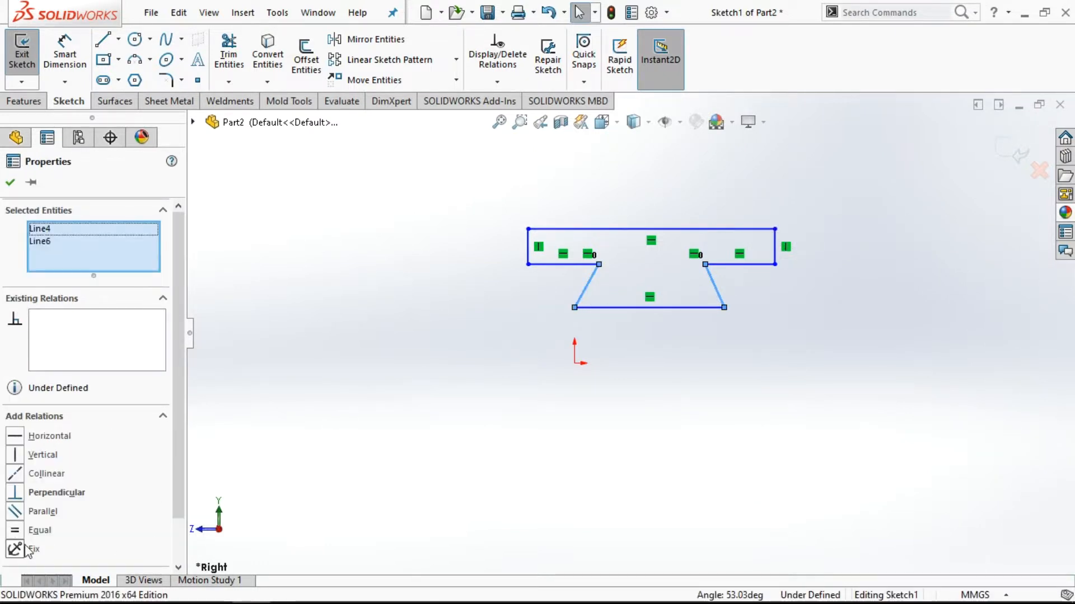
pyautogui.click(17, 530)
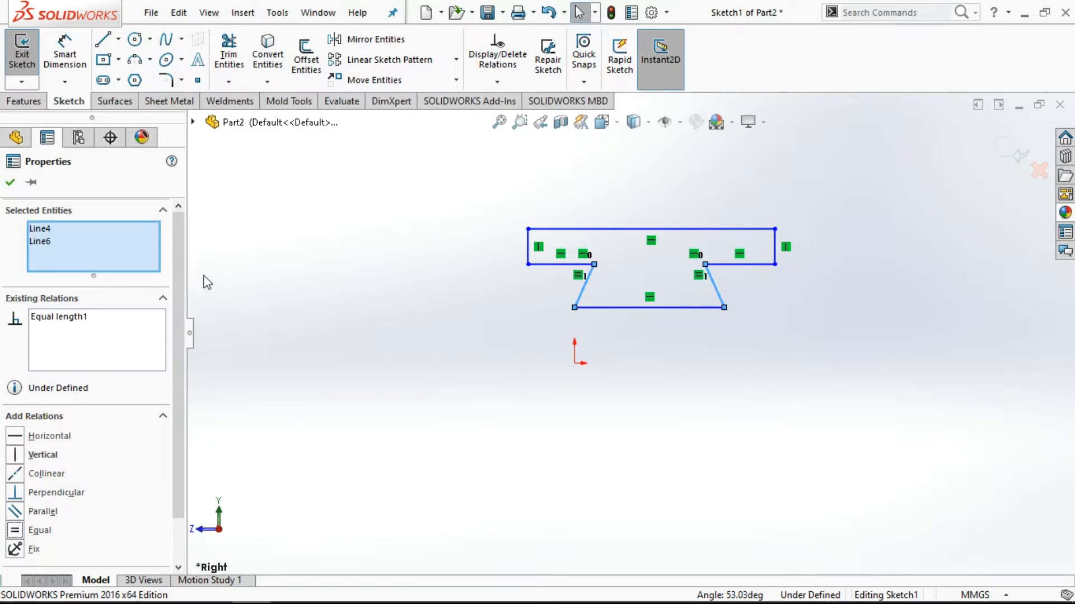
# - Try to make the midpoint of the dovetail's bottom line coincident with the origin
pyautogui.click(10, 183)
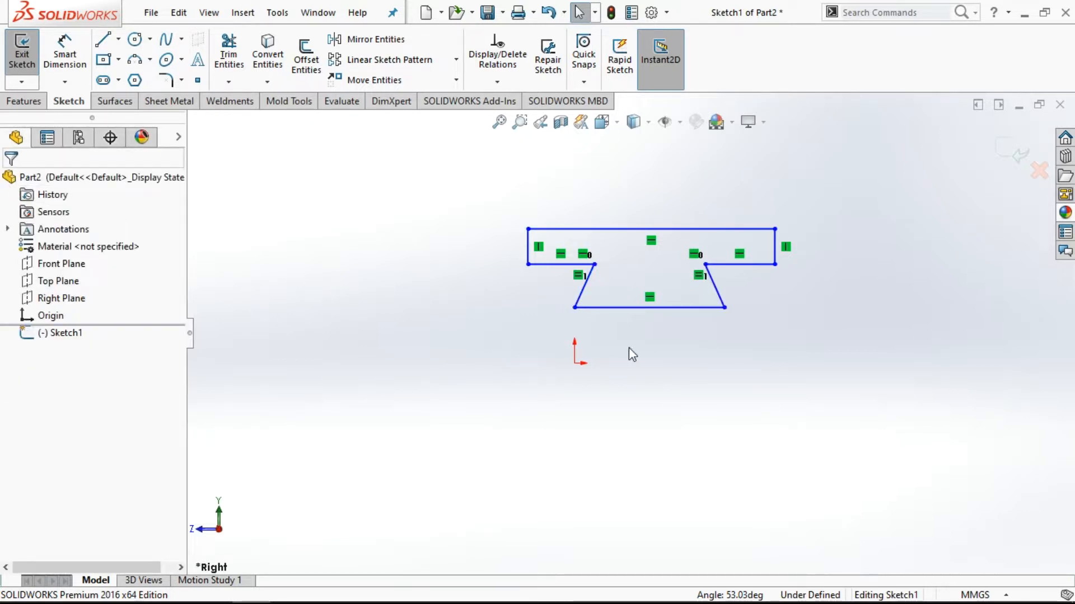
pyautogui.click(650, 308)
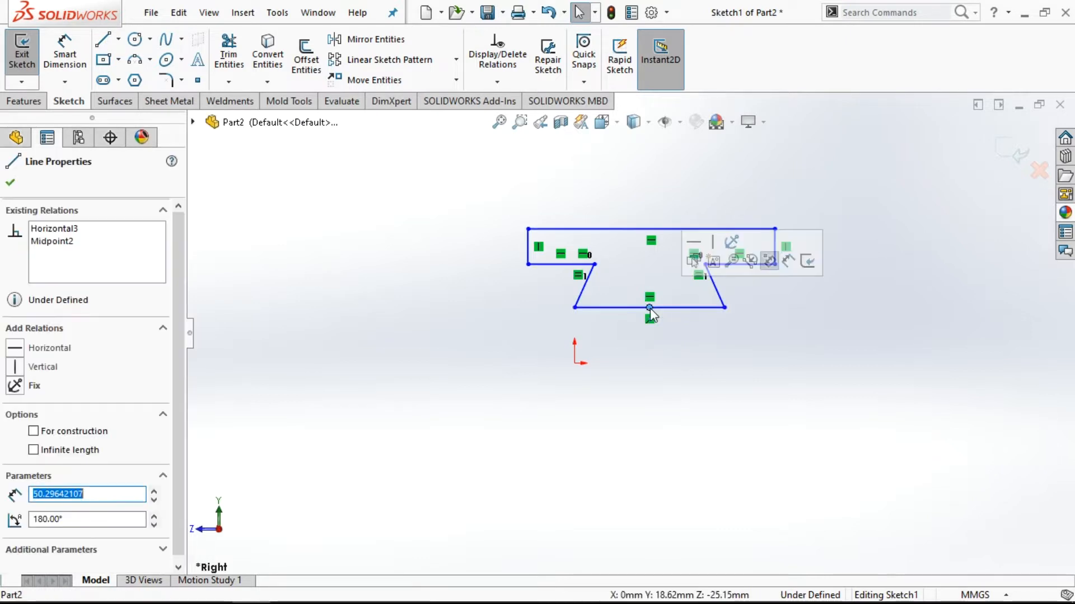
pyautogui.keyDown('ctrl'); pyautogui.click(574, 364); pyautogui.keyUp('ctrl')
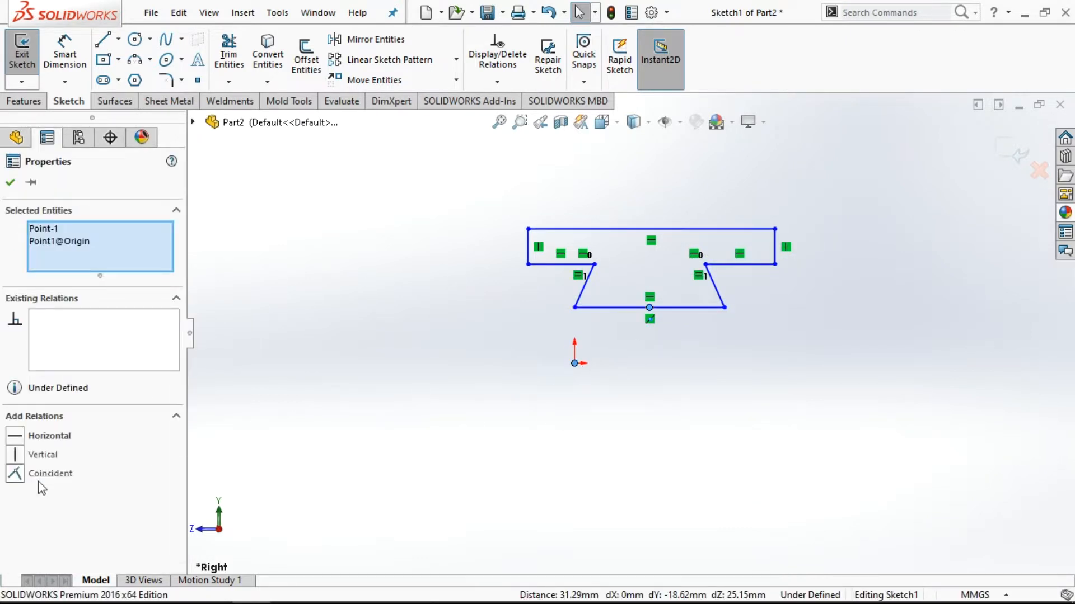
pyautogui.click(15, 474)
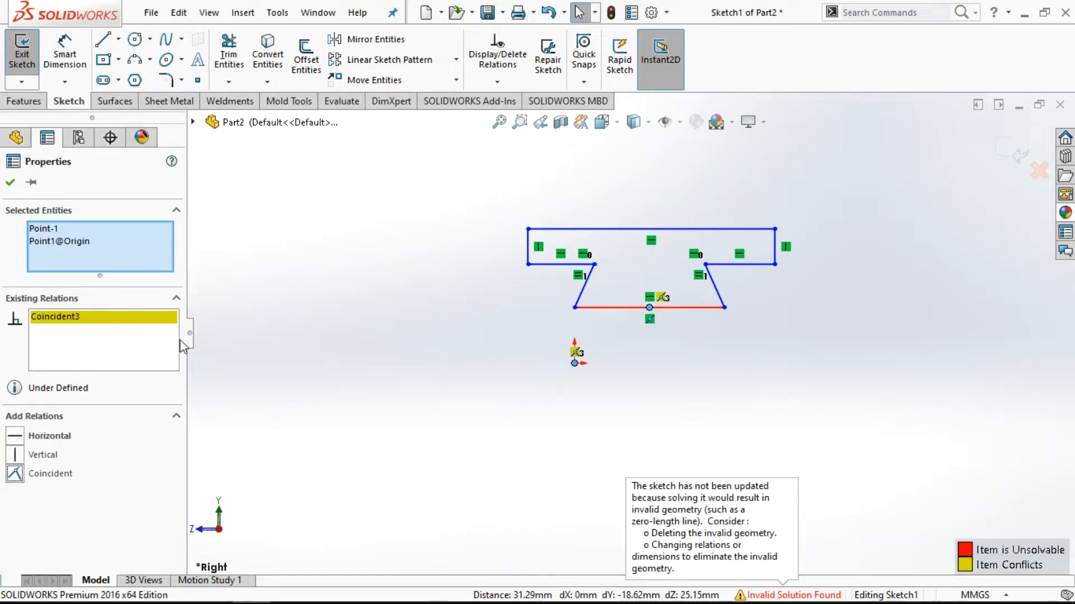
pyautogui.click(11, 183)
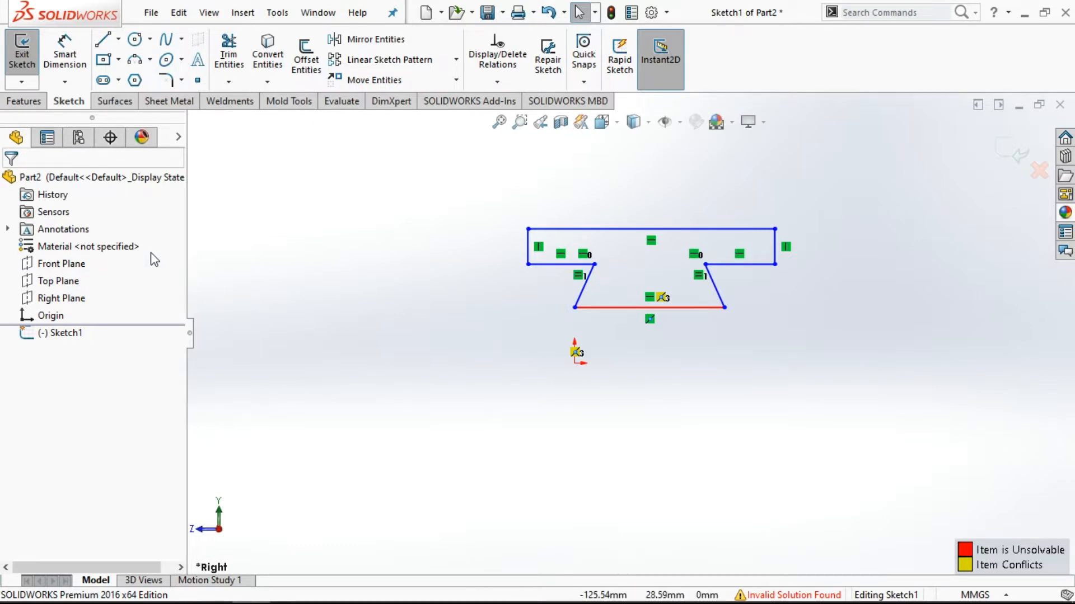
pyautogui.click(549, 12)
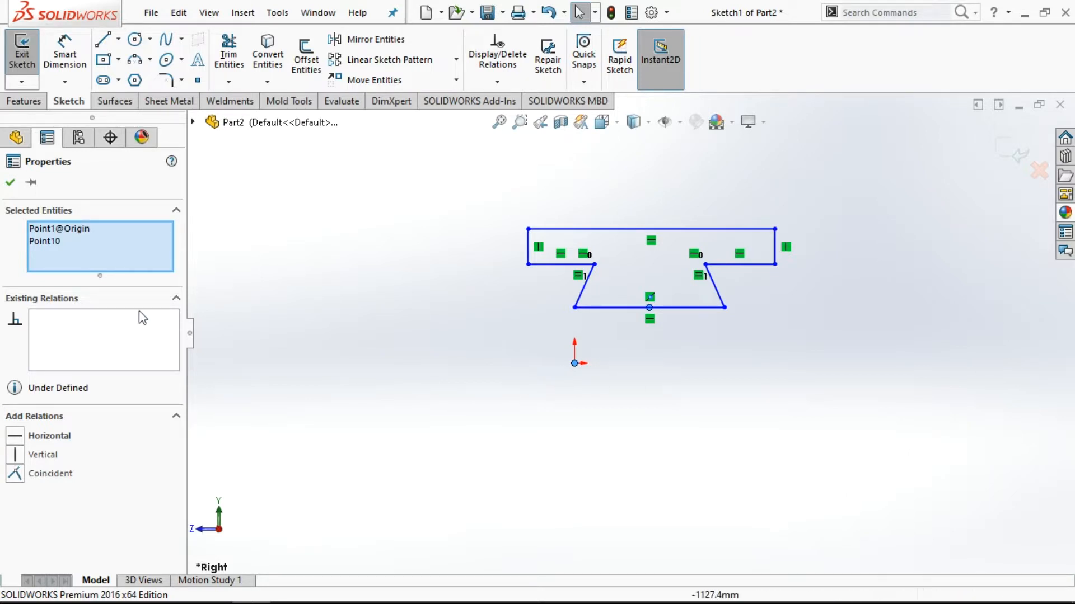
pyautogui.click(11, 183)
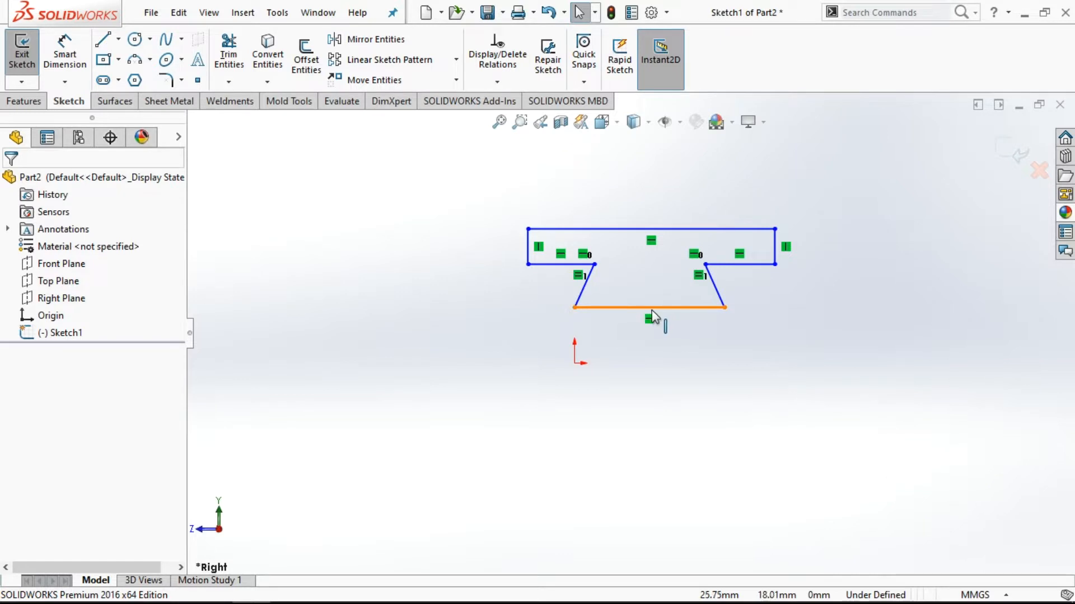
# - Move the dovetail's bottom line up slightly and try to delete its midpoint
pyautogui.moveTo(648, 308)
pyautogui.mouseDown()
pyautogui.moveTo(576, 363)
pyautogui.moveTo(607, 351)
pyautogui.moveTo(650, 300)
pyautogui.mouseUp()
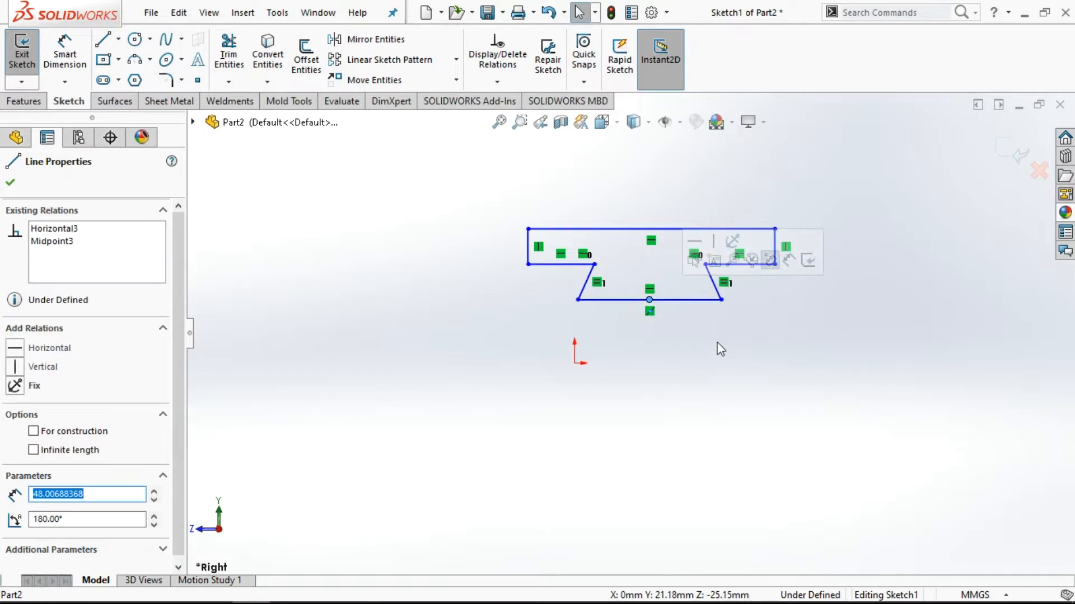
pyautogui.rightClick(748, 342)
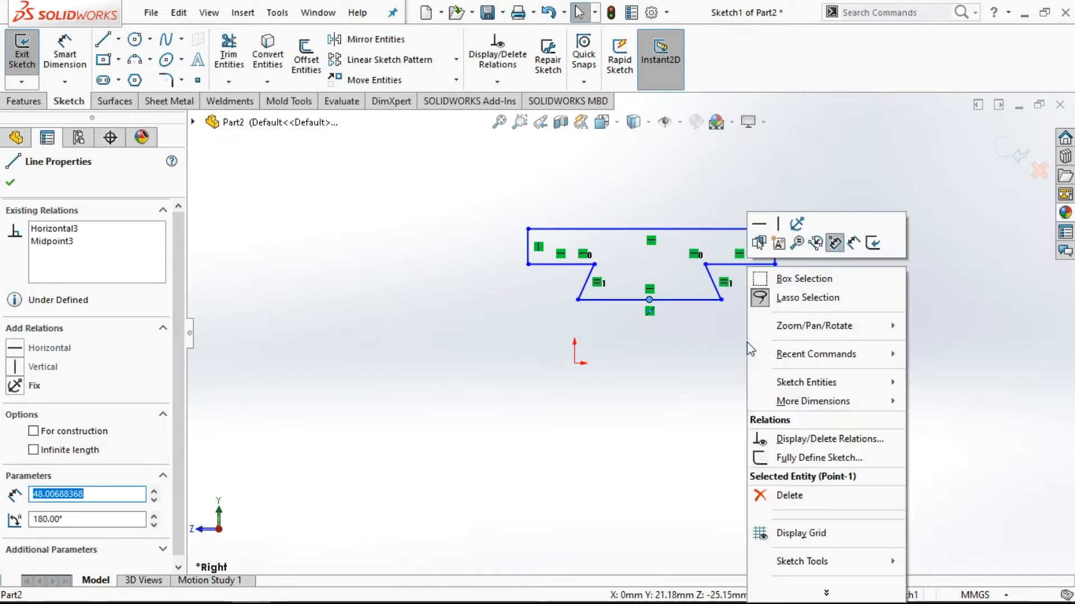
pyautogui.click(789, 496)
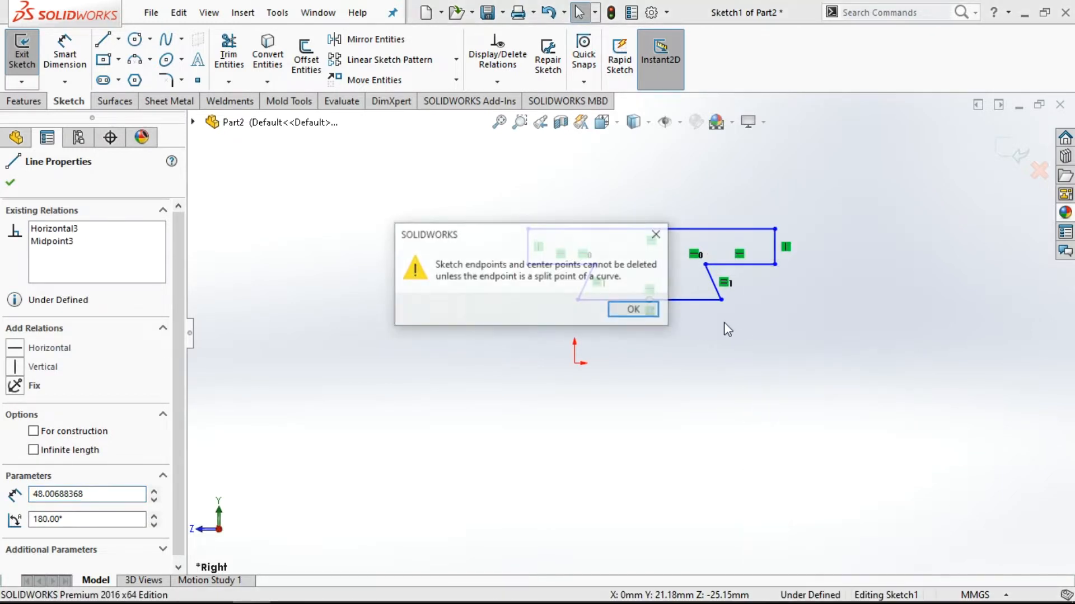
pyautogui.click(645, 308)
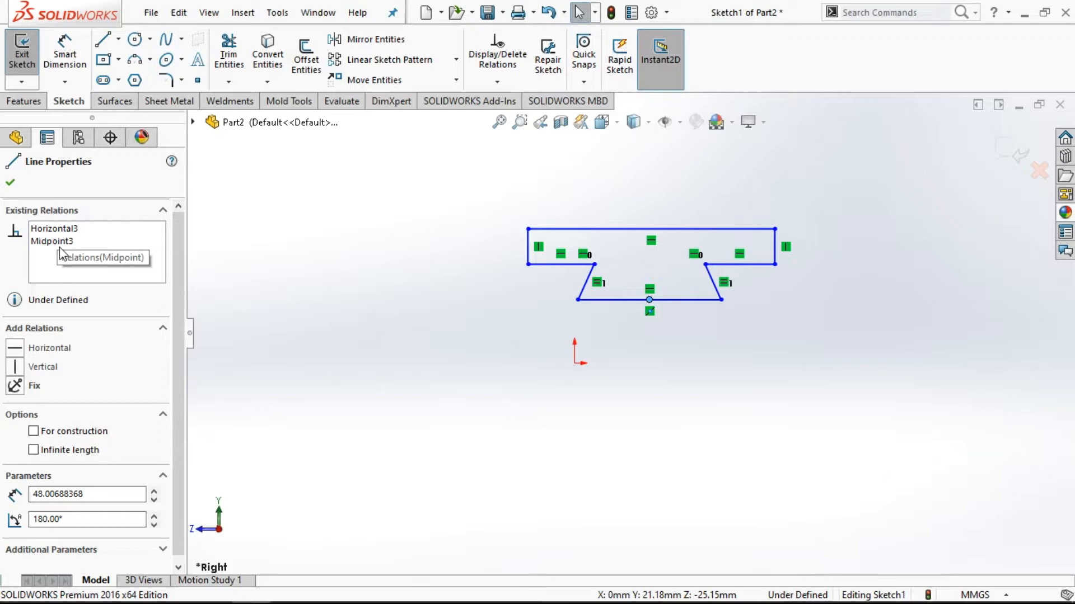
# - Delete the horizontal relation of the dovetail's bottom line and make its midpoint coincident with the origin
pyautogui.click(59, 228)
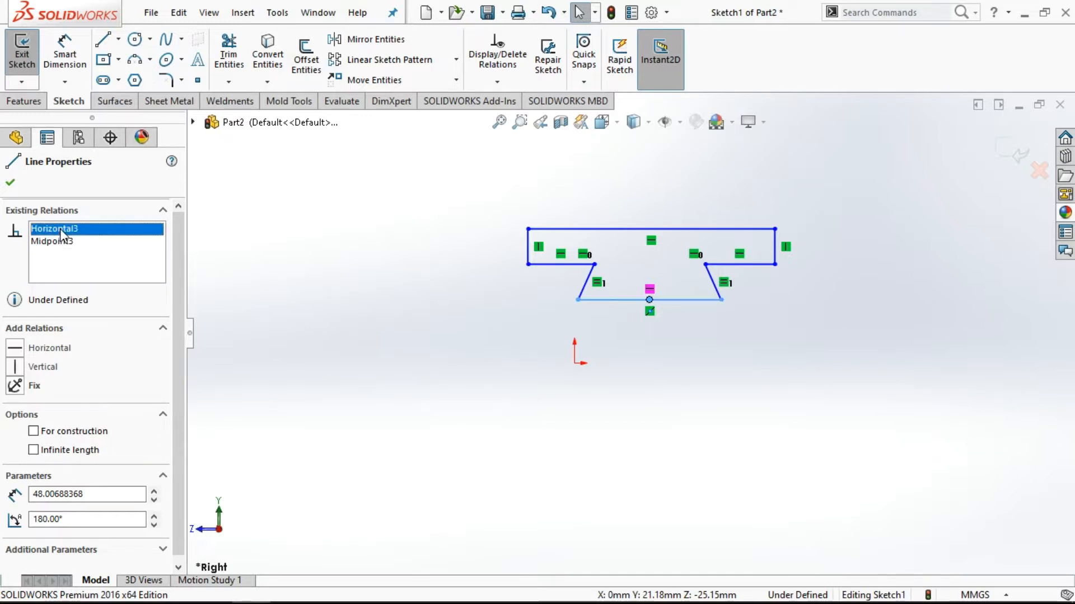
pyautogui.rightClick(60, 229)
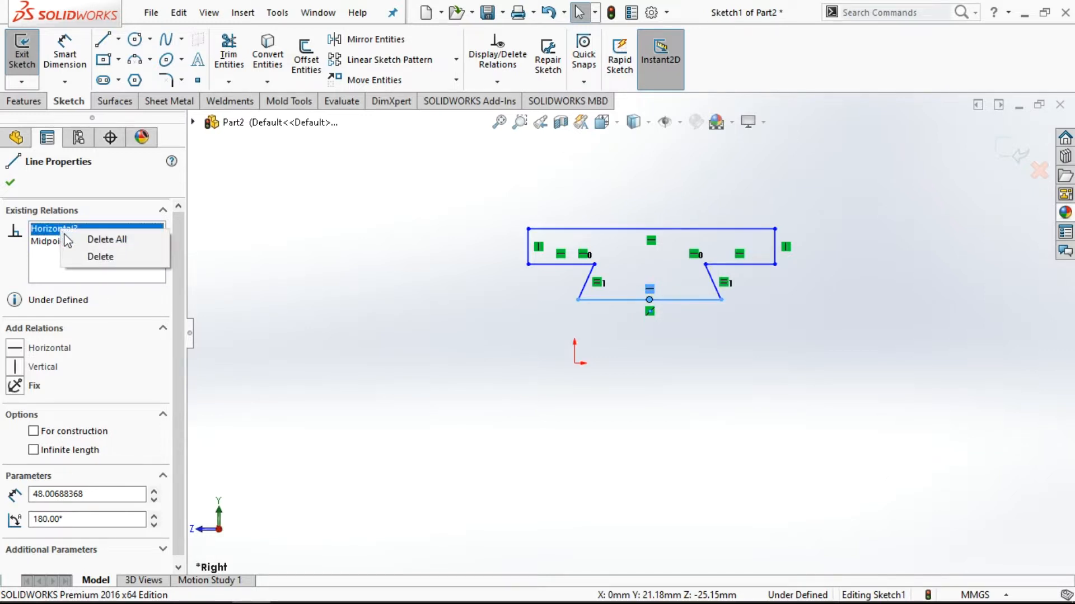
pyautogui.click(92, 257)
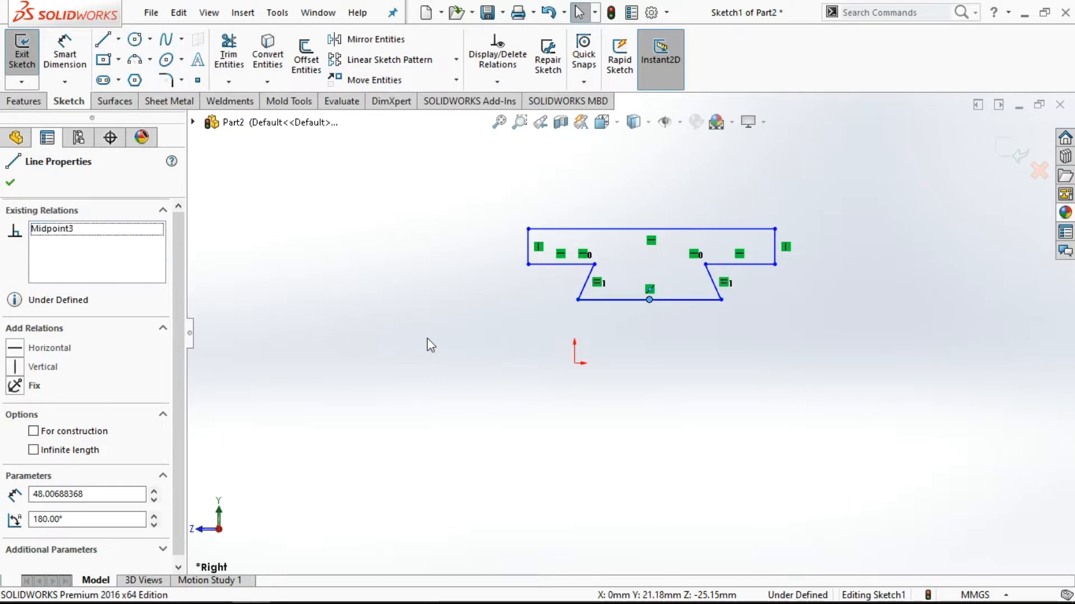
pyautogui.keyDown('ctrl'); pyautogui.click(574, 363); pyautogui.keyUp('ctrl')
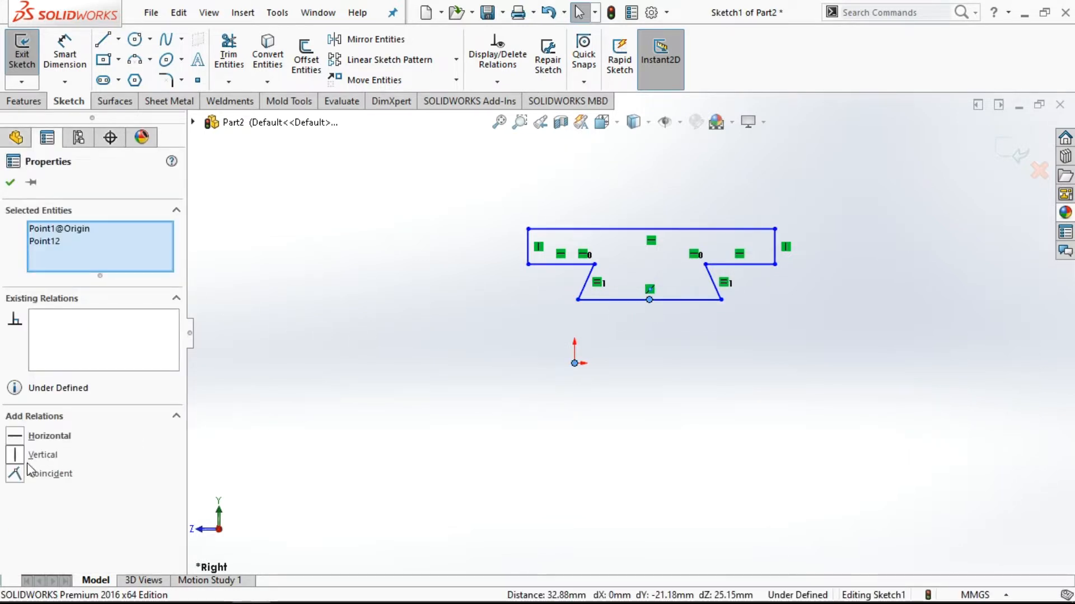
pyautogui.click(14, 474)
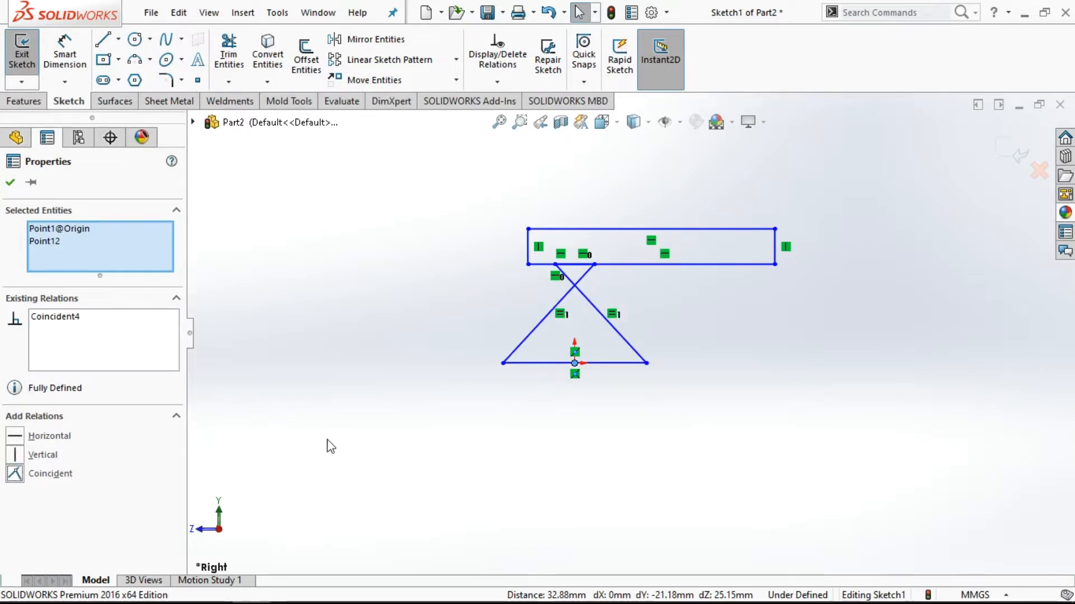
pyautogui.click(10, 182)
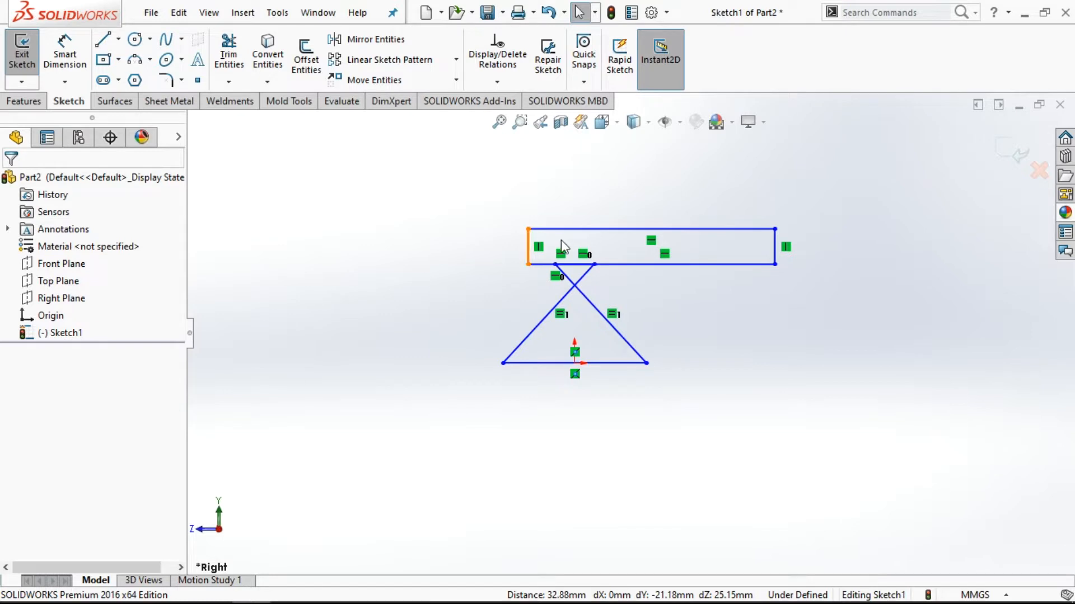
# - Reshape the profile into an outward-flaring dovetail with a base about 78 mm wide under a flange about 20 mm thick
pyautogui.moveTo(556, 271); pyautogui.dragTo(646, 283)
pyautogui.moveTo(529, 272); pyautogui.dragTo(422, 281)
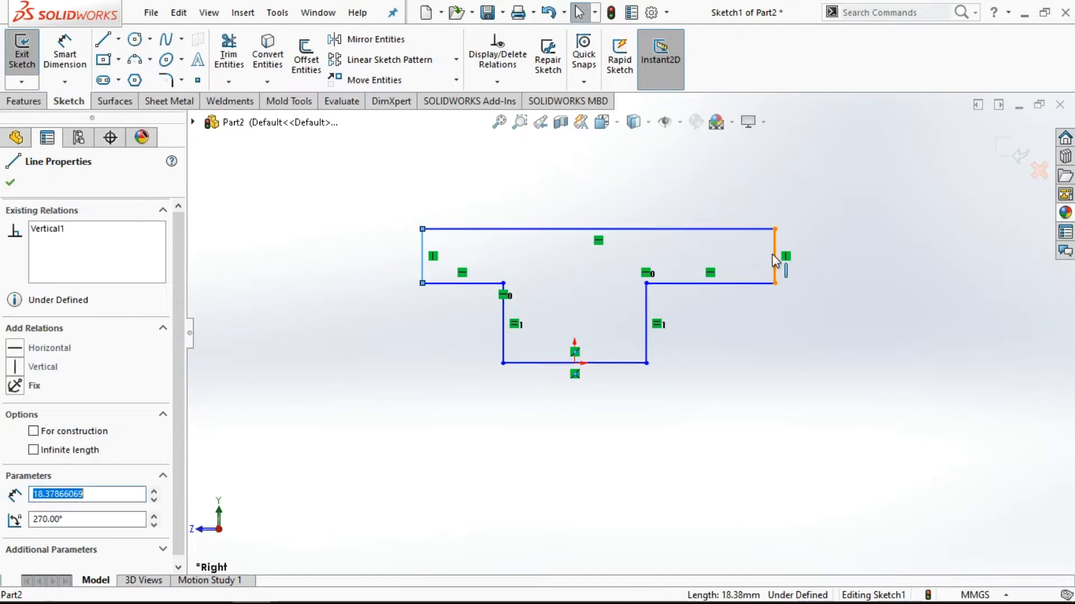
pyautogui.moveTo(772, 254); pyautogui.dragTo(738, 255)
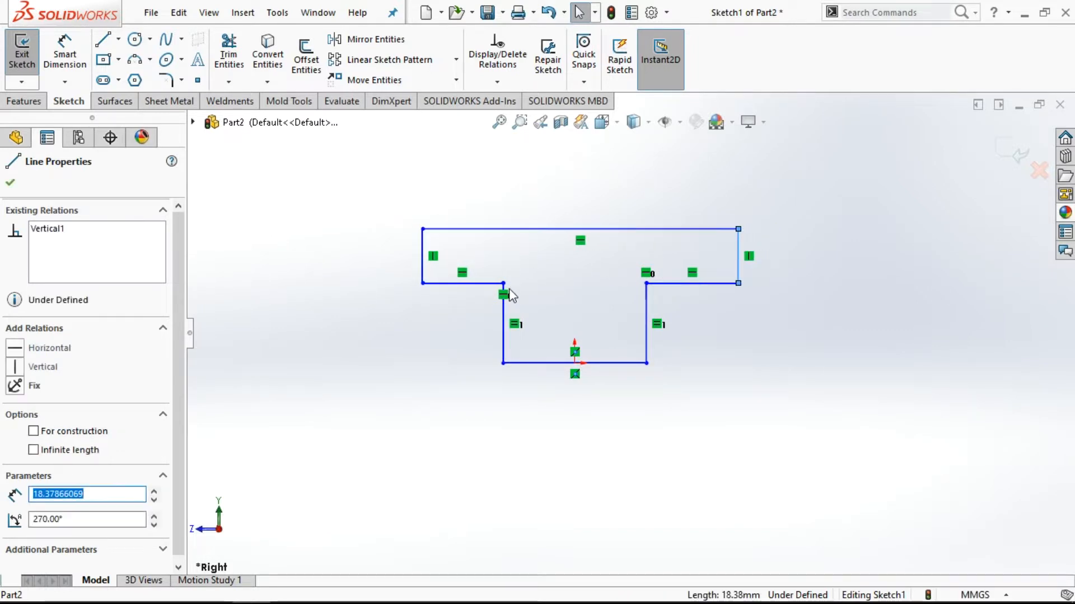
pyautogui.moveTo(504, 284); pyautogui.dragTo(531, 289)
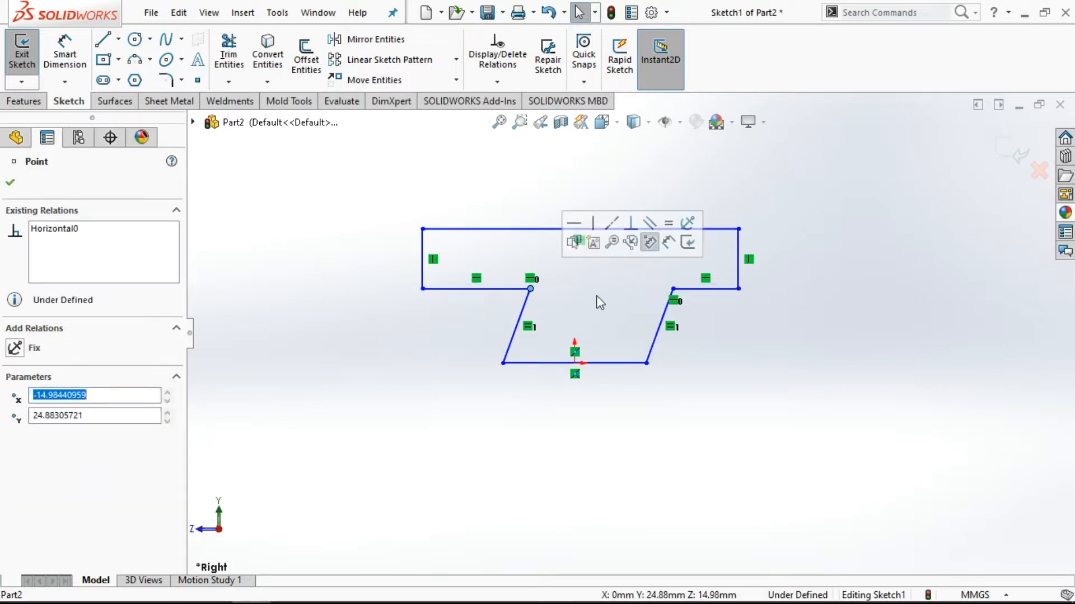
pyautogui.moveTo(672, 288); pyautogui.dragTo(651, 289)
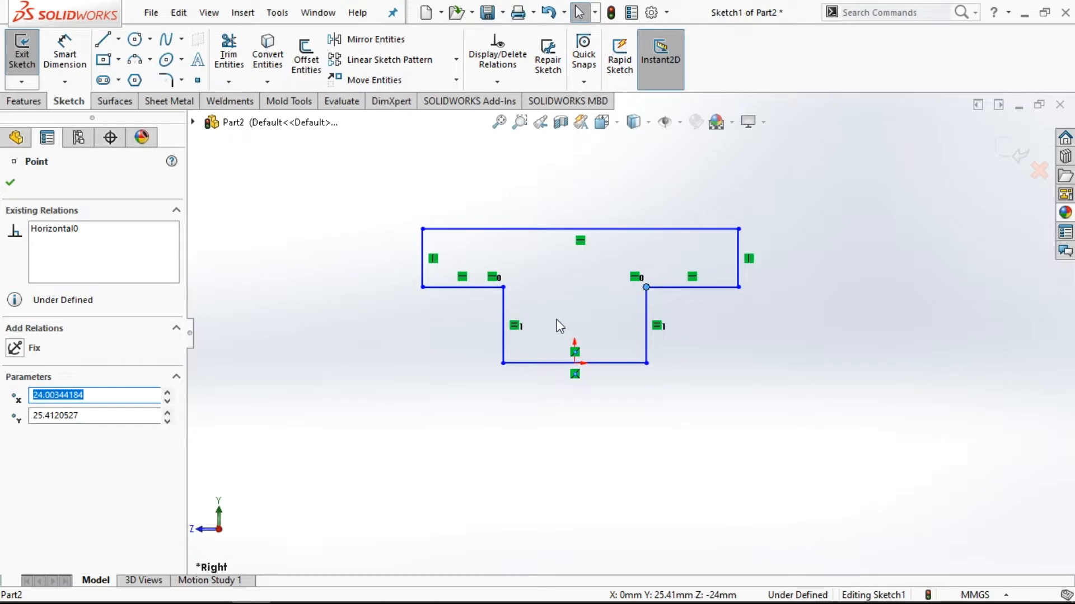
pyautogui.click(502, 363)
pyautogui.moveTo(502, 363); pyautogui.dragTo(459, 363)
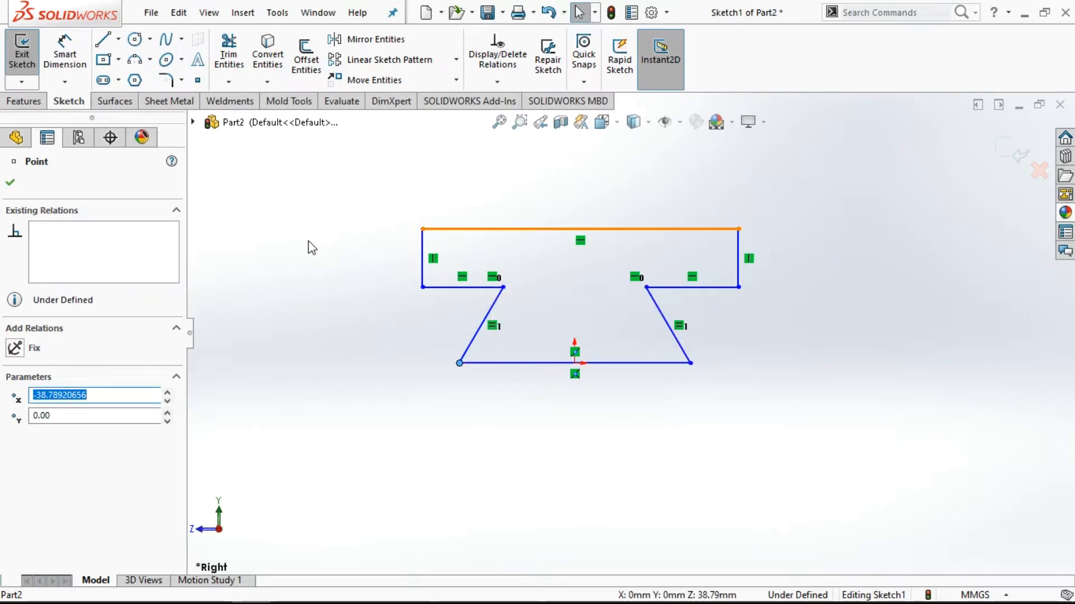
pyautogui.click(10, 183)
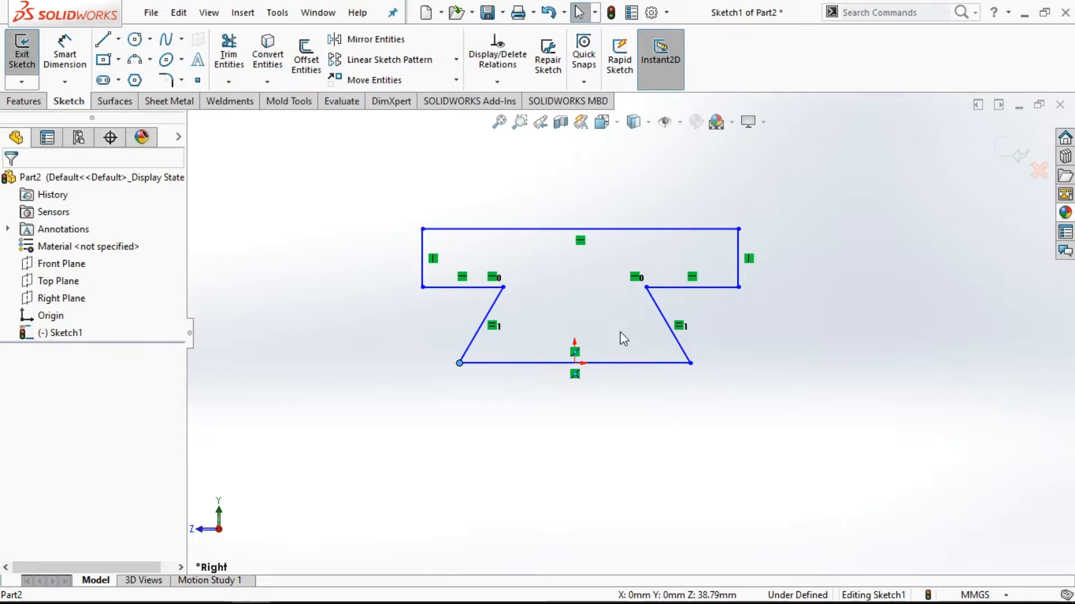
# - Try to add a vertical relation between the midpoint of the flange's top line and the origin
pyautogui.click(579, 229)
pyautogui.keyDown('ctrl'); pyautogui.click(576, 365); pyautogui.keyUp('ctrl')
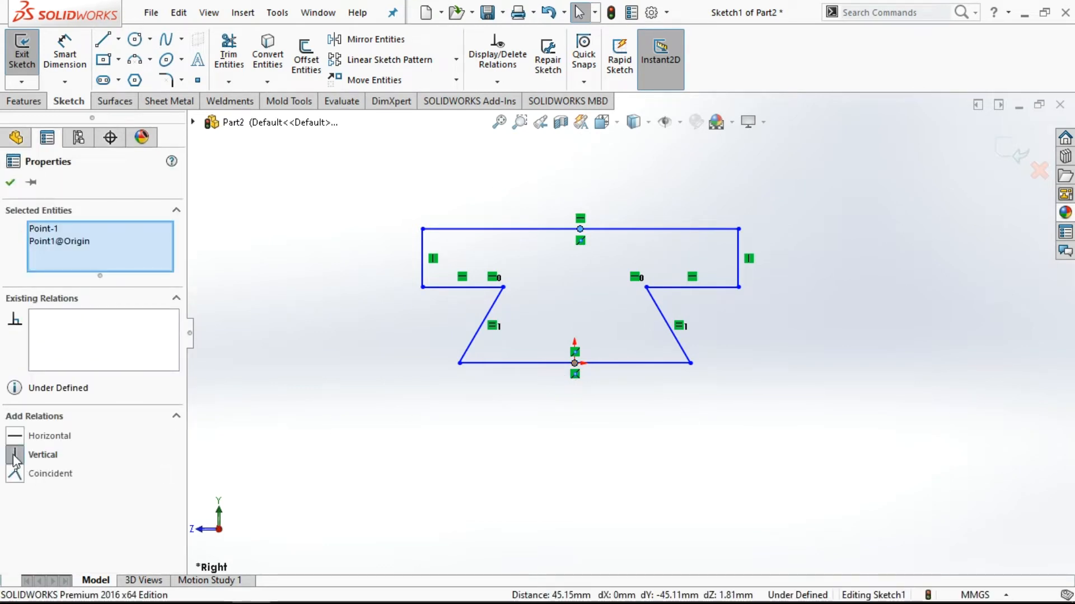
pyautogui.click(14, 454)
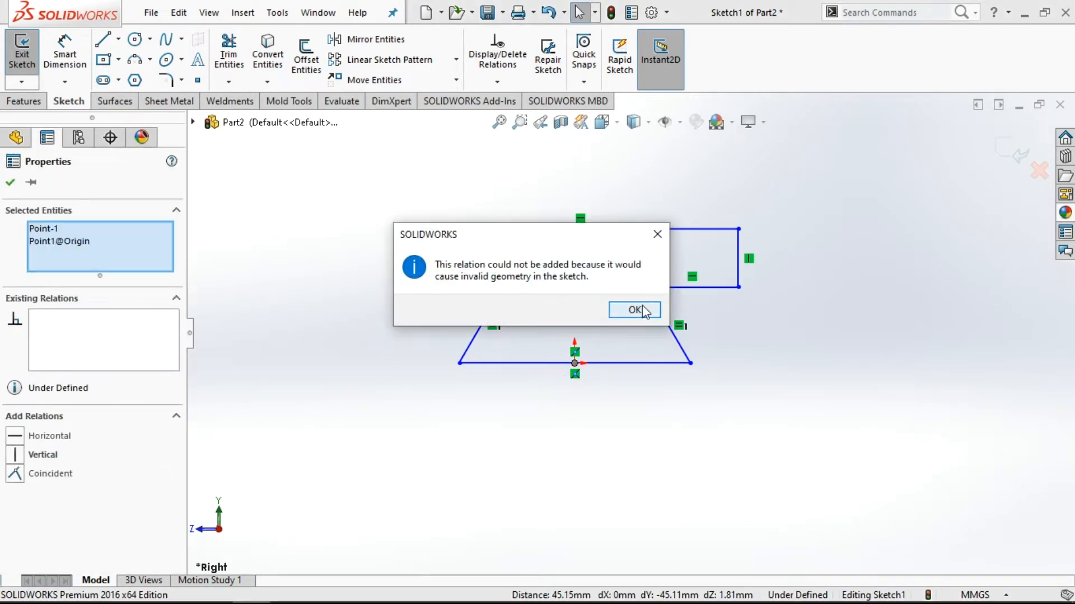
pyautogui.click(641, 307)
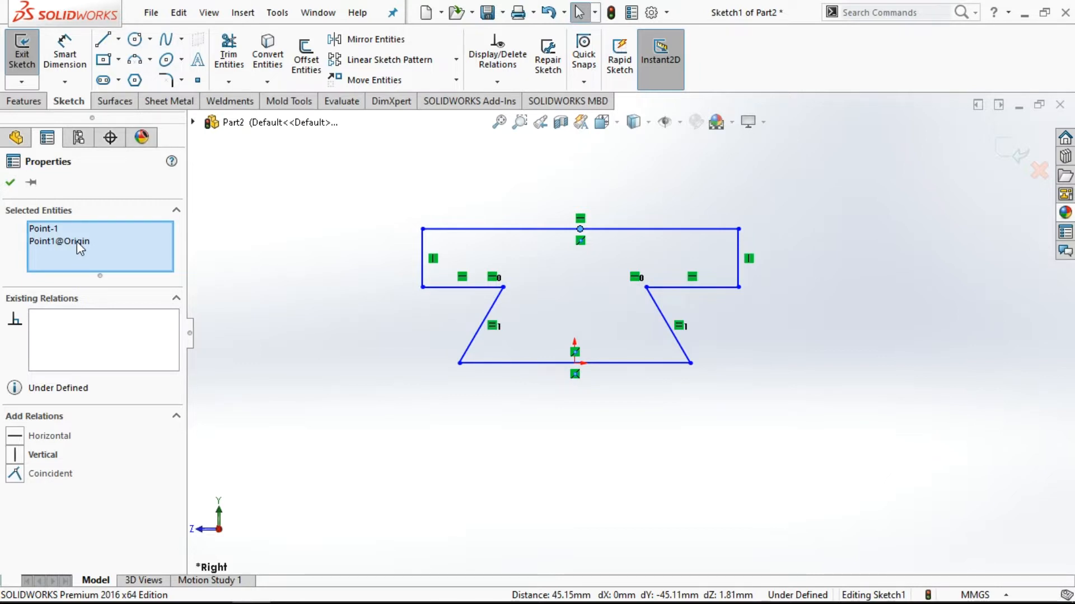
# - Reselect the origin together with the midpoint of the flange's top line and align them with a vertical relation
pyautogui.click(47, 241)
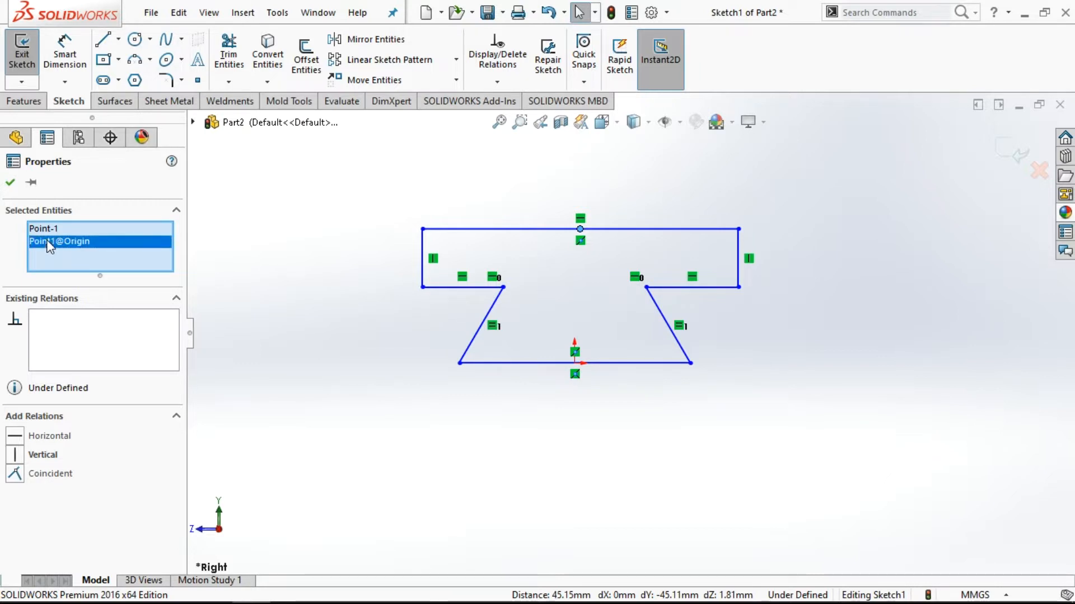
pyautogui.rightClick(47, 241)
pyautogui.click(79, 274)
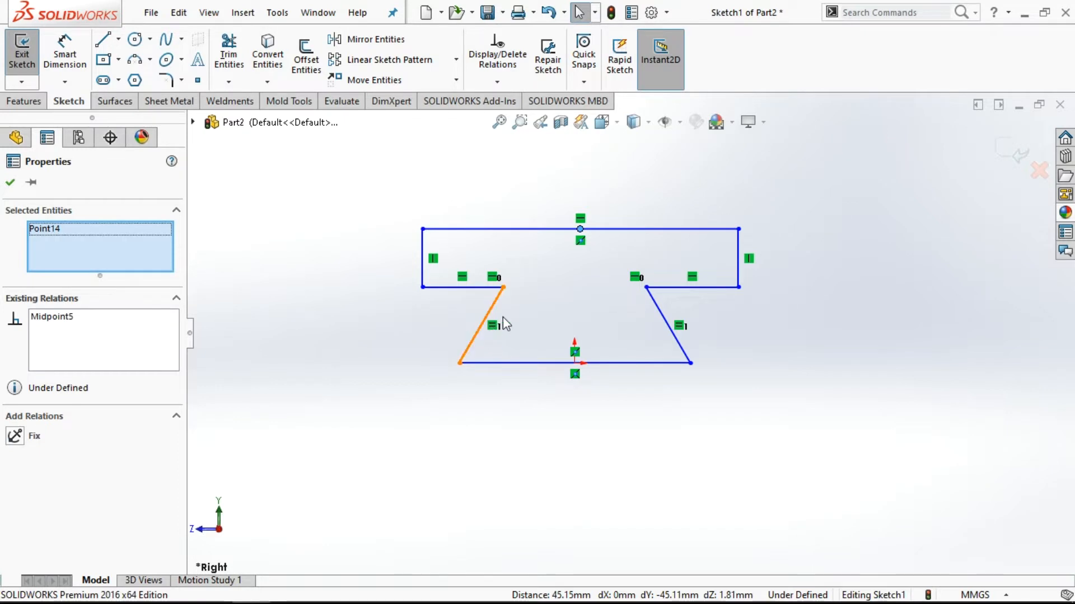
pyautogui.click(575, 364)
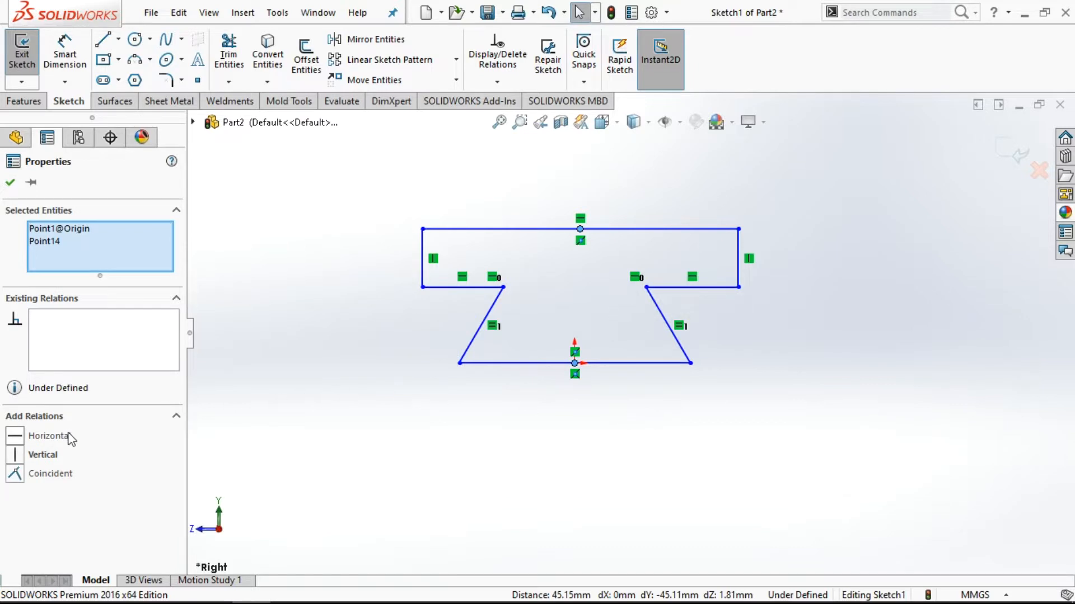
pyautogui.click(16, 455)
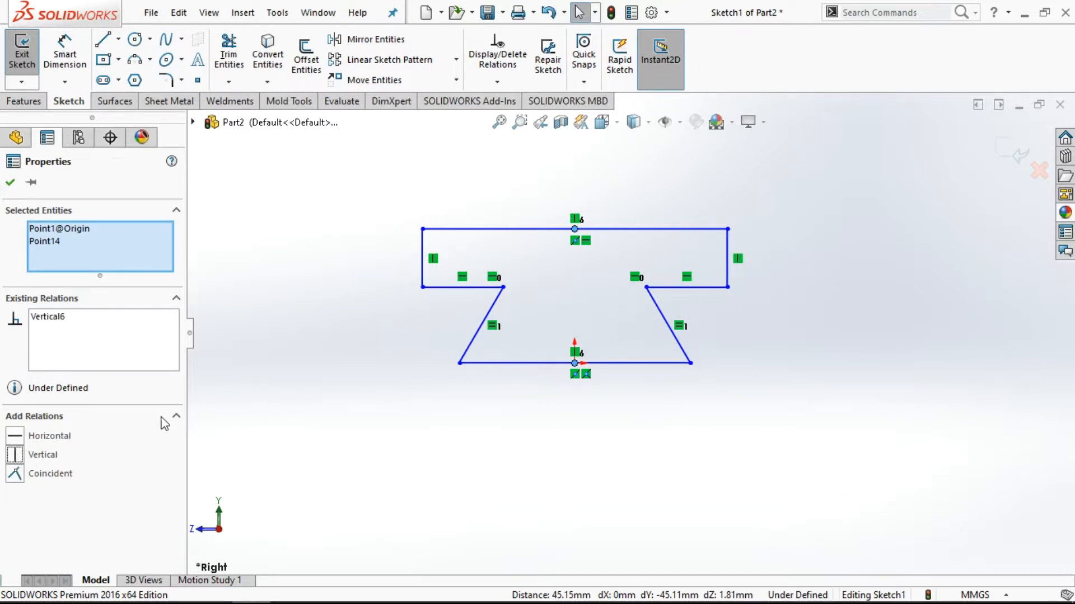
pyautogui.click(10, 183)
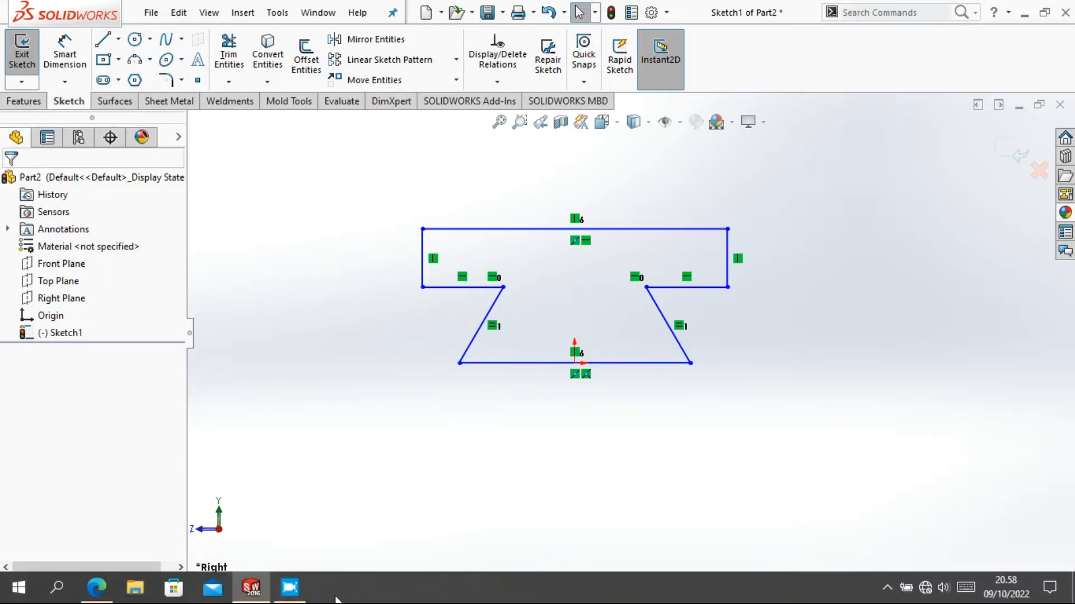
# - Check the Base 3 drawing and dimension the flange thickness at its left edge as 20 mm
pyautogui.click(97, 589)
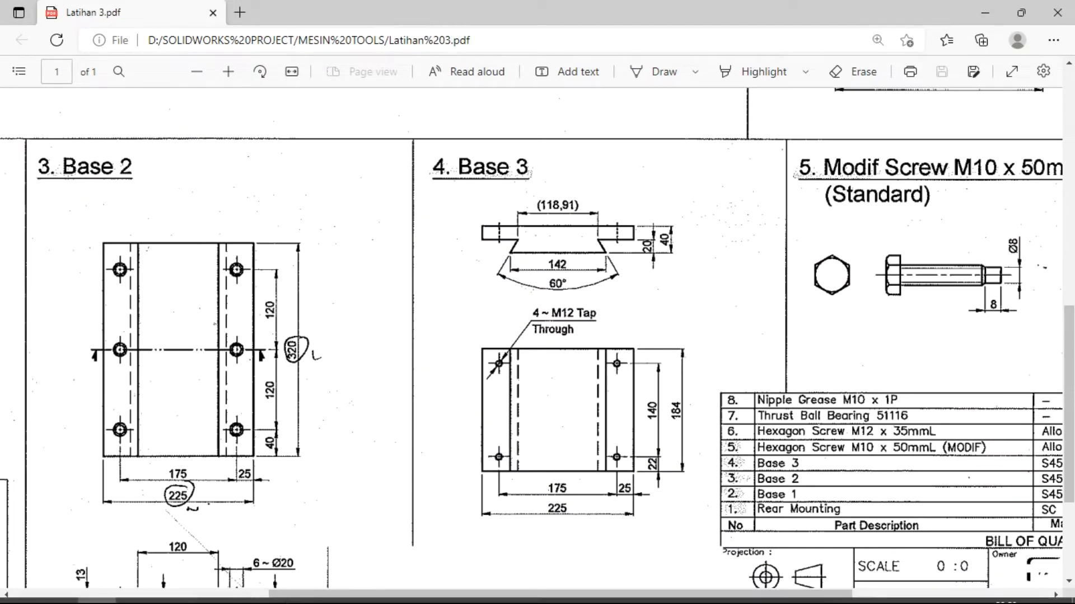
pyautogui.click(253, 588)
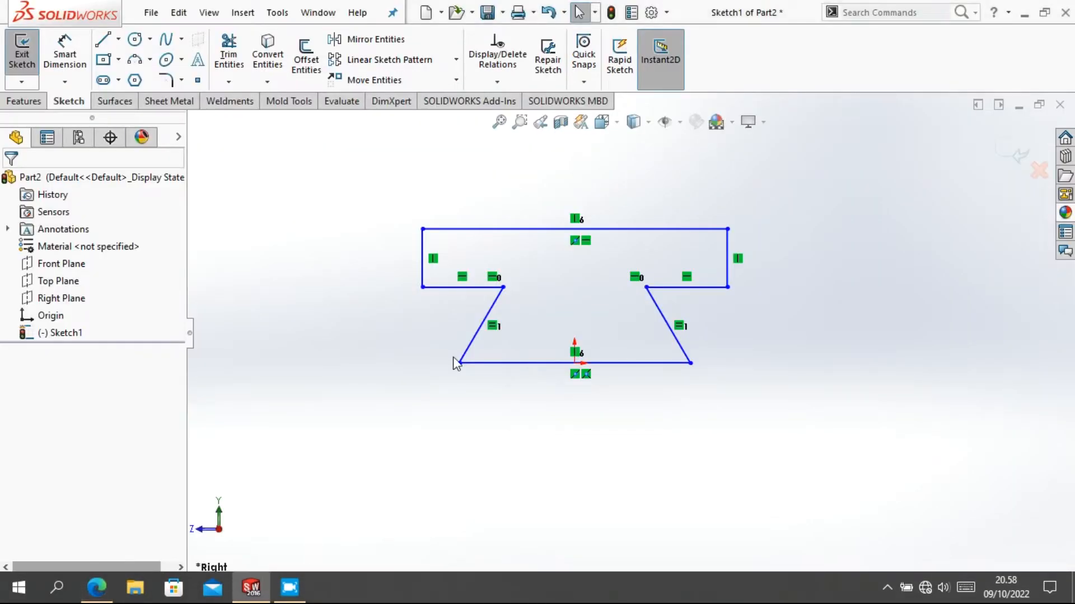
pyautogui.click(77, 64)
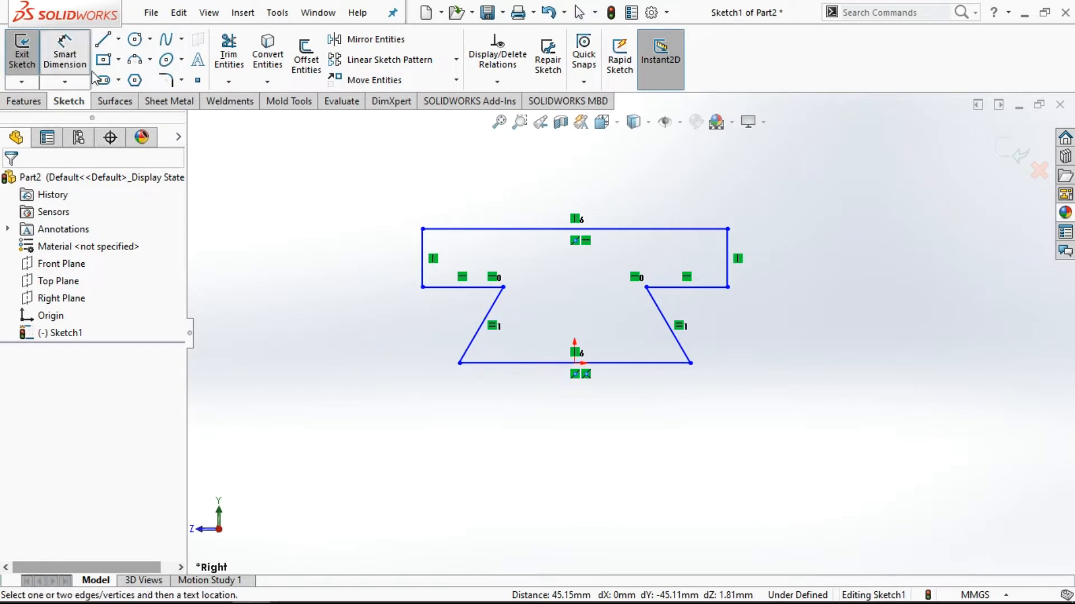
pyautogui.click(423, 259)
pyautogui.click(391, 277)
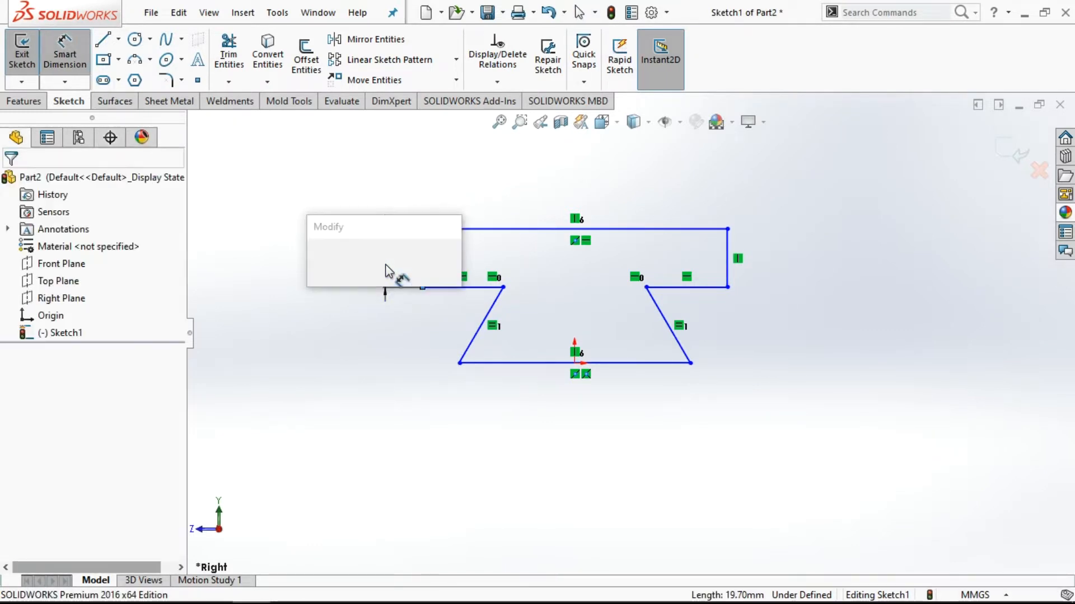
pyautogui.write('20')
pyautogui.press('Return')
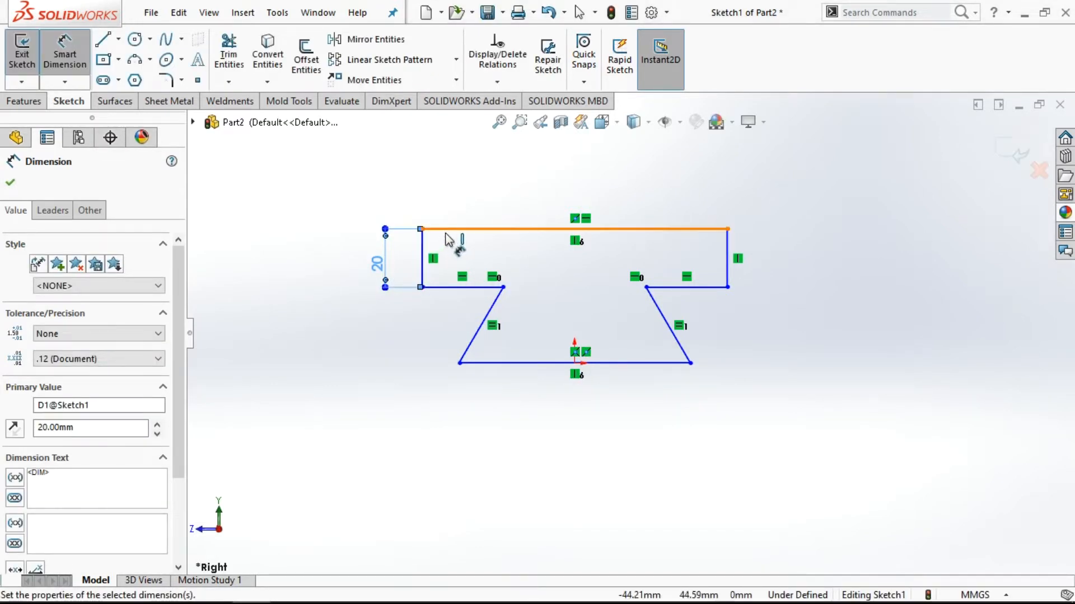
# - Dimension the profile's overall height between the flange's top line and the dovetail's bottom line as 40 mm
pyautogui.click(449, 229)
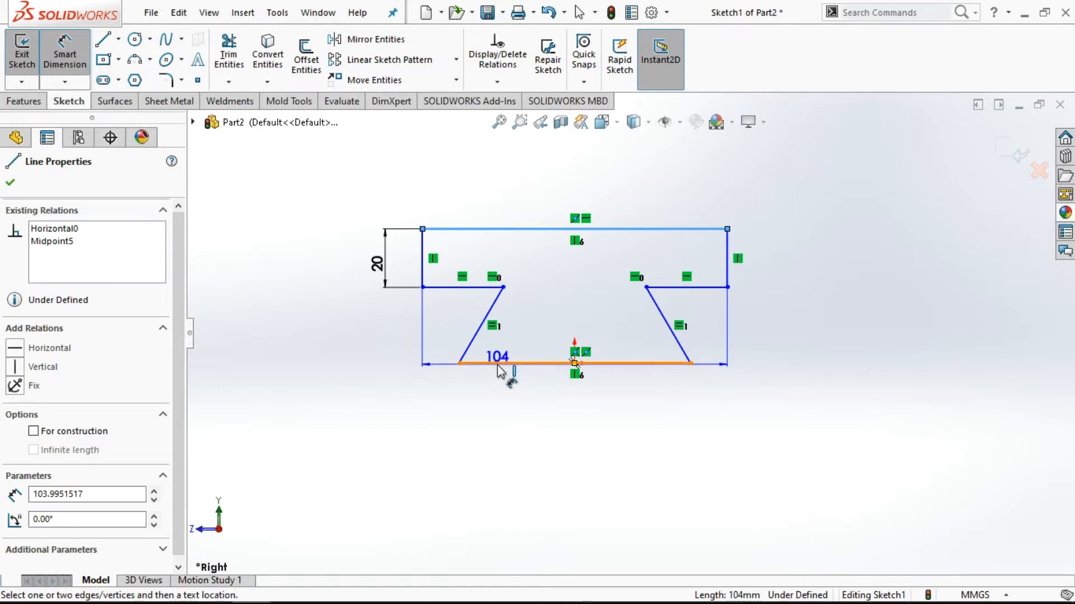
pyautogui.click(498, 364)
pyautogui.click(339, 312)
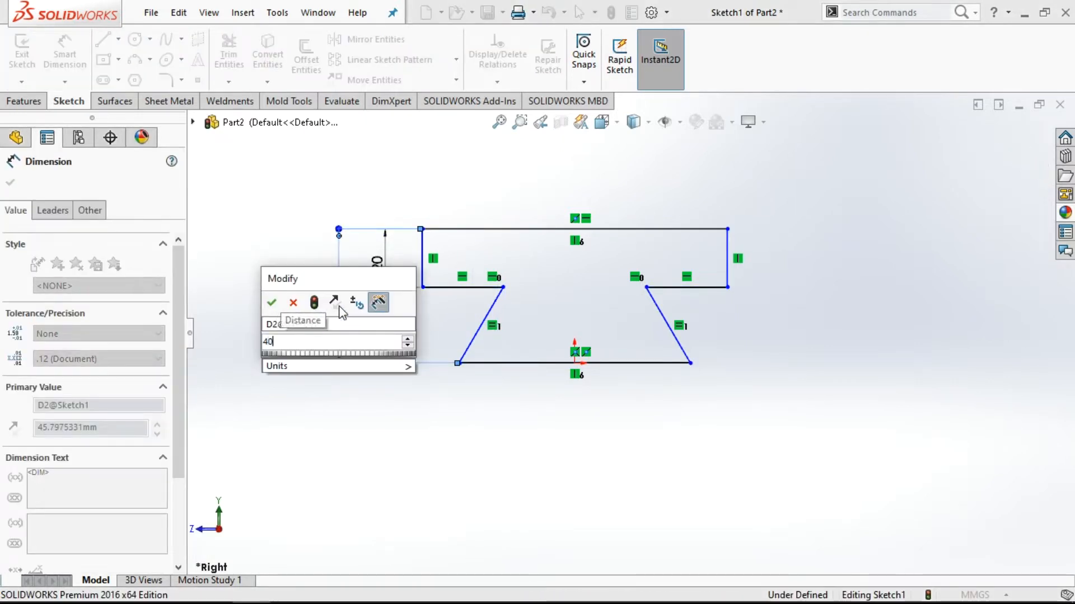
pyautogui.press('Return')
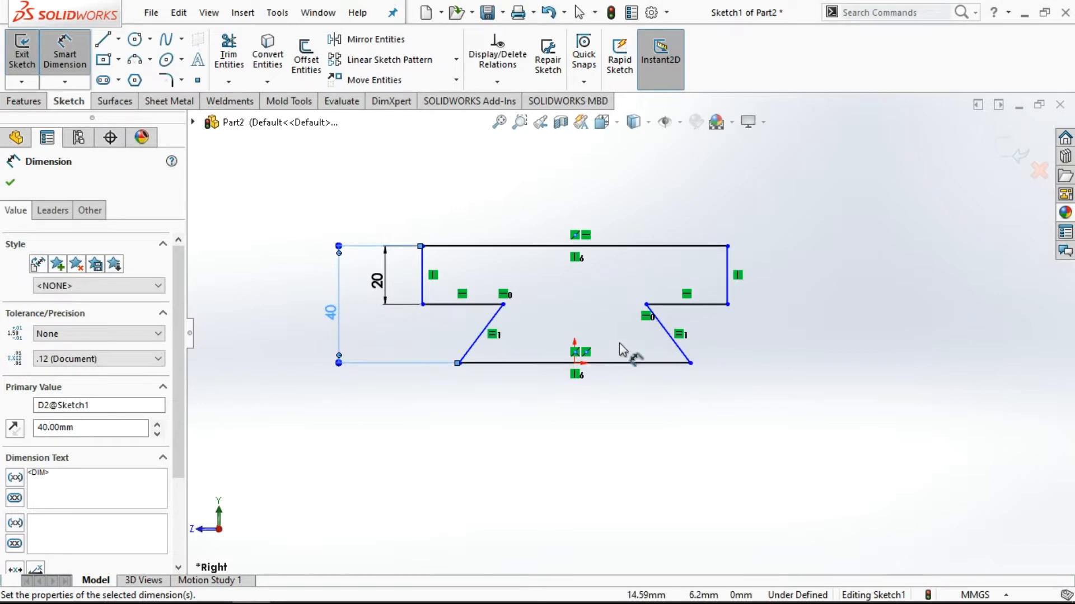
# - Dimension the flange's top line to the 225 mm overall width given in the Base 3 drawing
pyautogui.click(542, 249)
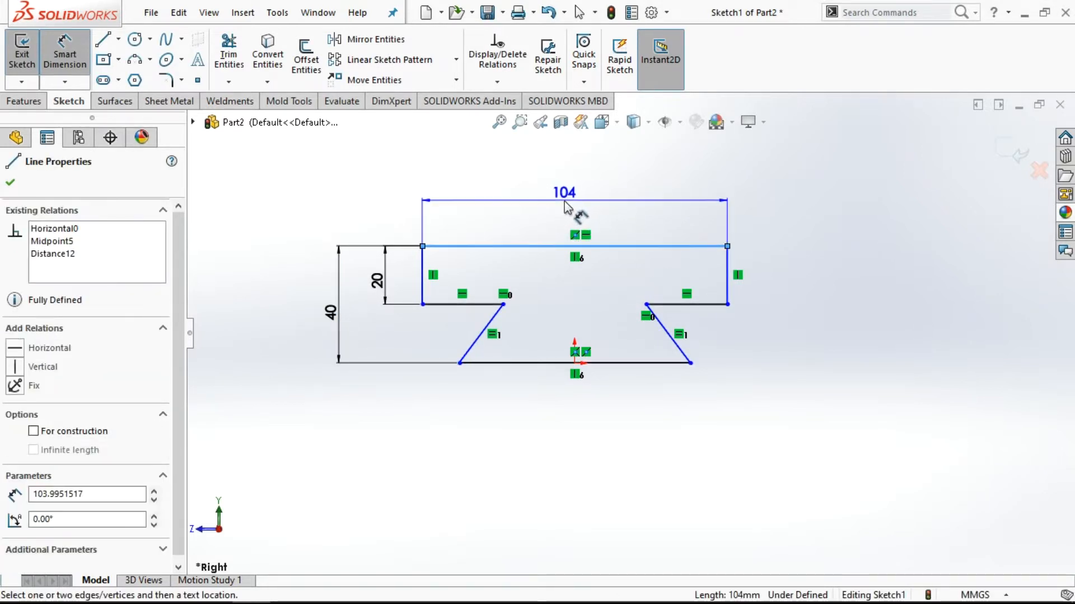
pyautogui.click(574, 207)
pyautogui.moveTo(311, 600)
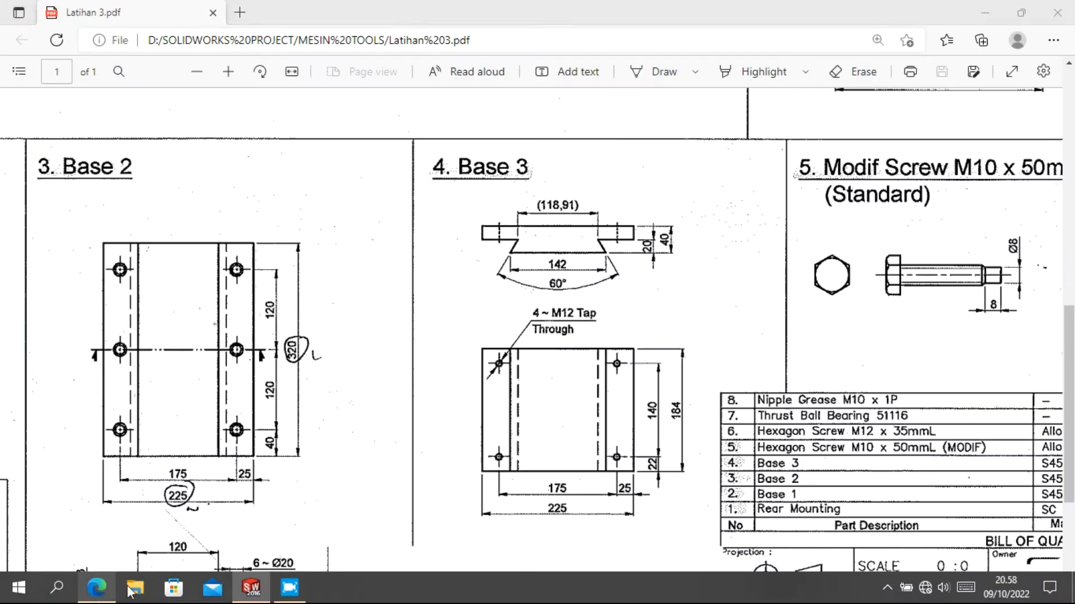
pyautogui.click(289, 588)
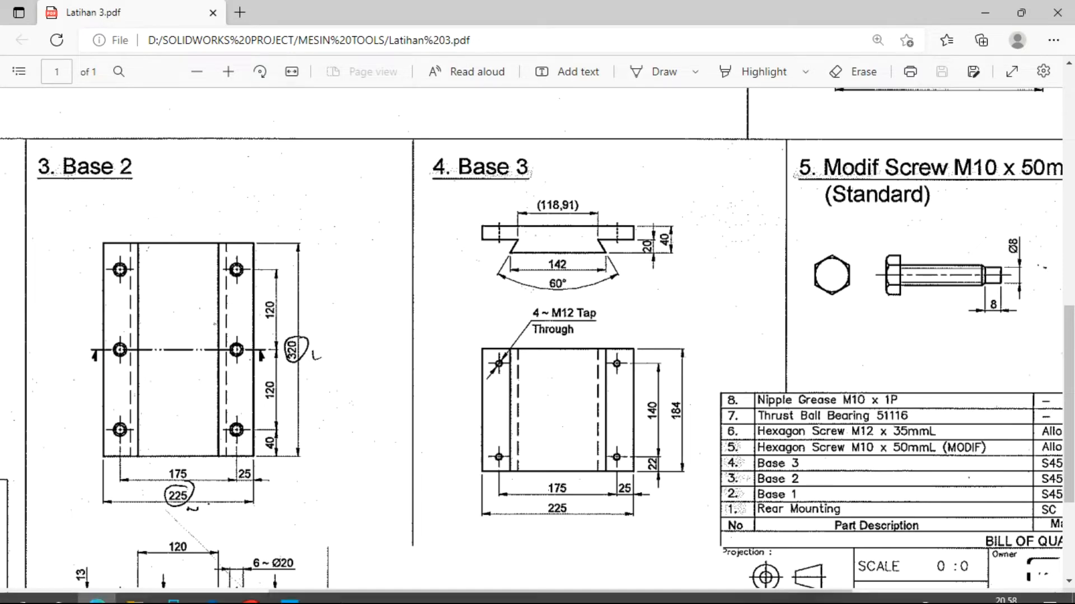
pyautogui.click(251, 588)
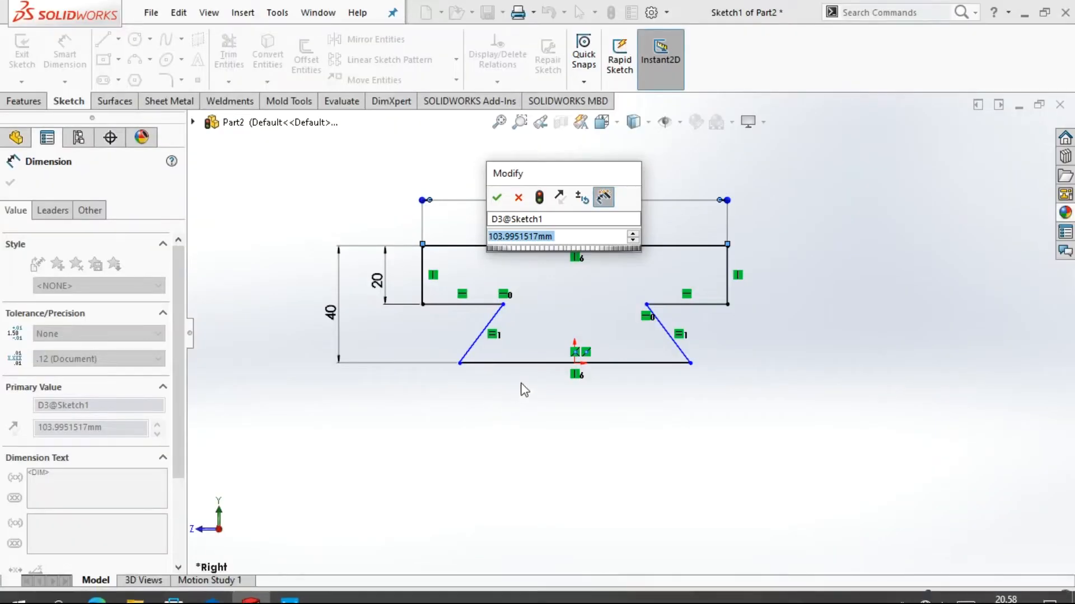
pyautogui.write('225')
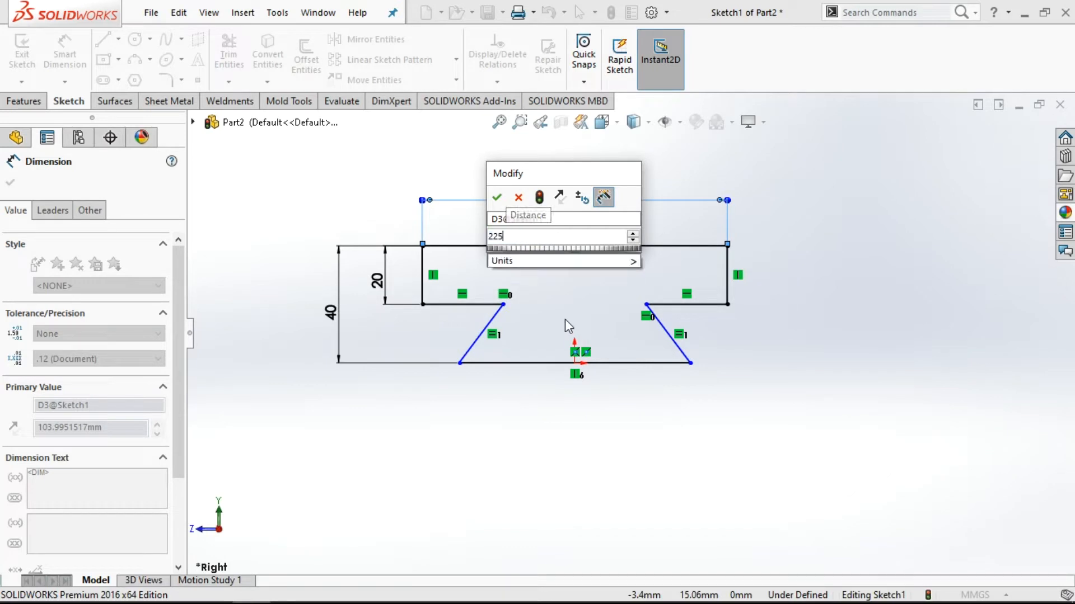
pyautogui.click(504, 202)
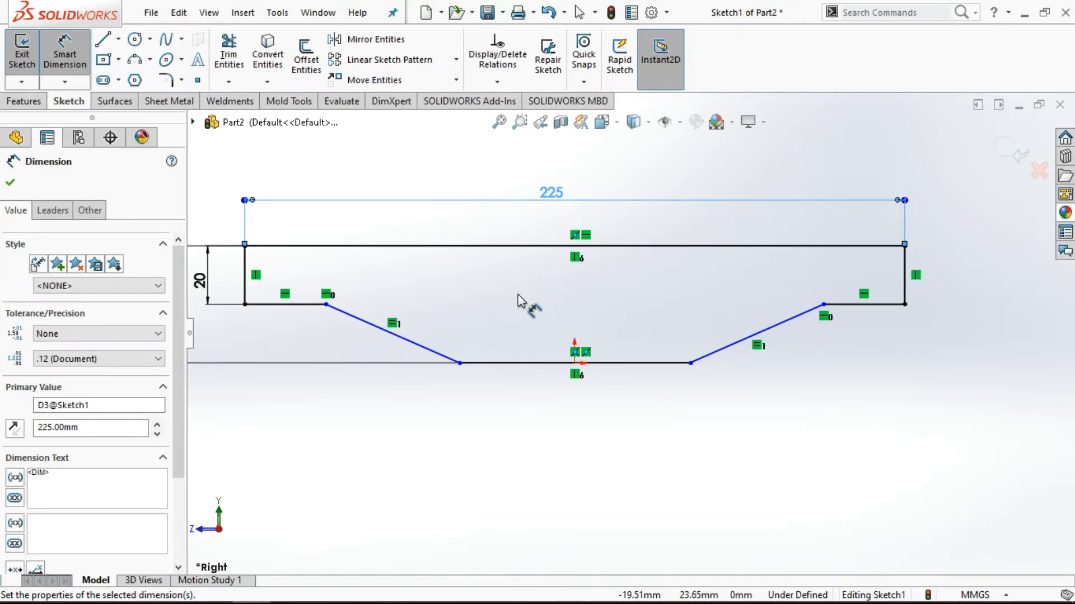
pyautogui.press('f')
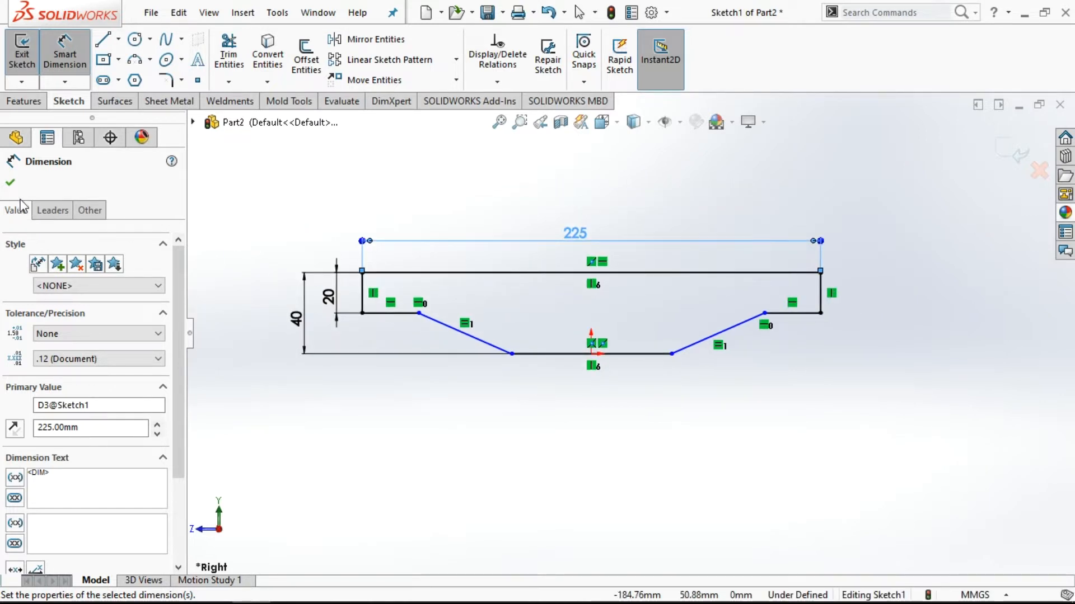
pyautogui.click(10, 183)
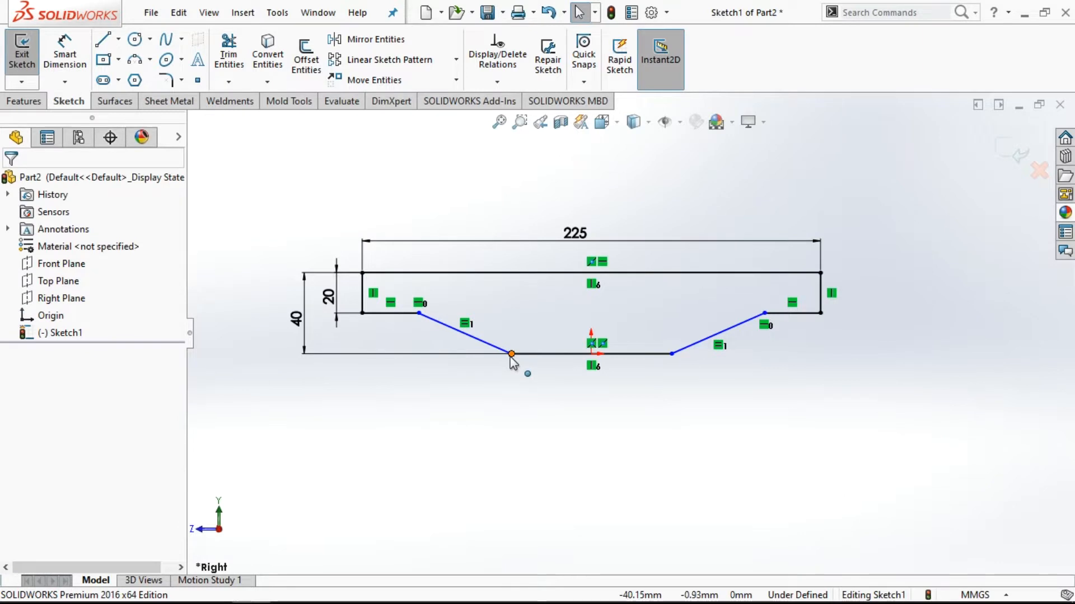
# - Flare the dovetail's base outward to about 193 mm wide and try to dimension its bottom line
pyautogui.moveTo(511, 355)
pyautogui.mouseDown()
pyautogui.moveTo(417, 363)
pyautogui.moveTo(396, 353)
pyautogui.mouseUp()
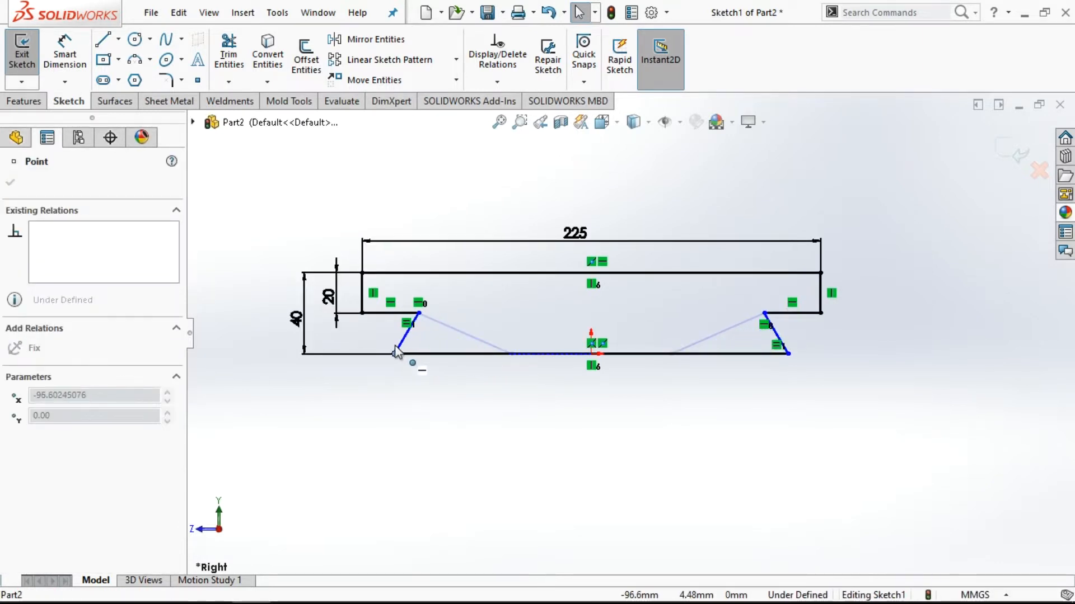
pyautogui.rightClick(468, 395)
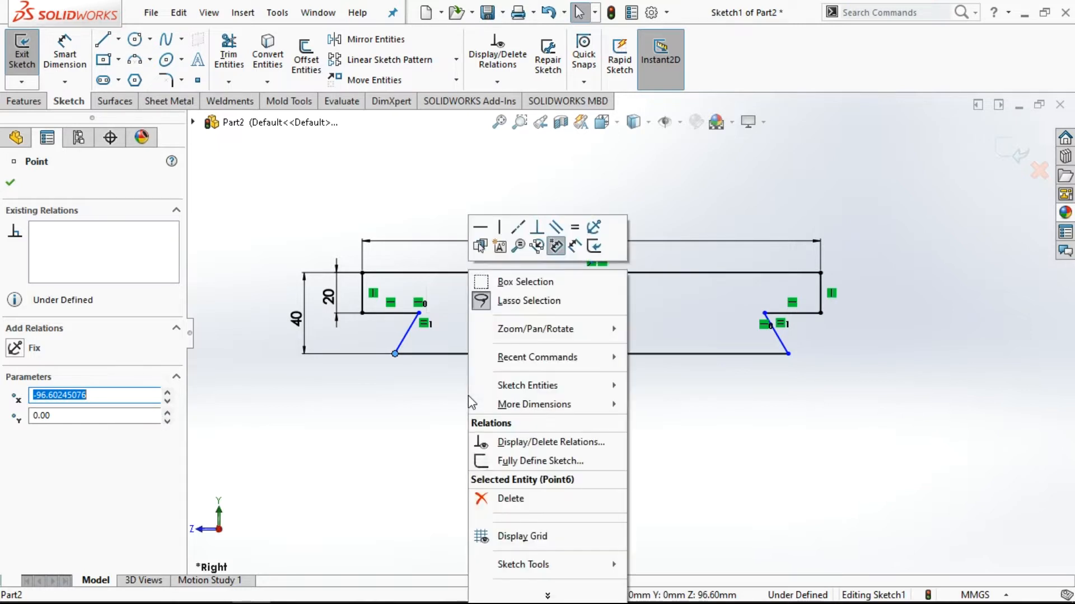
pyautogui.click(582, 245)
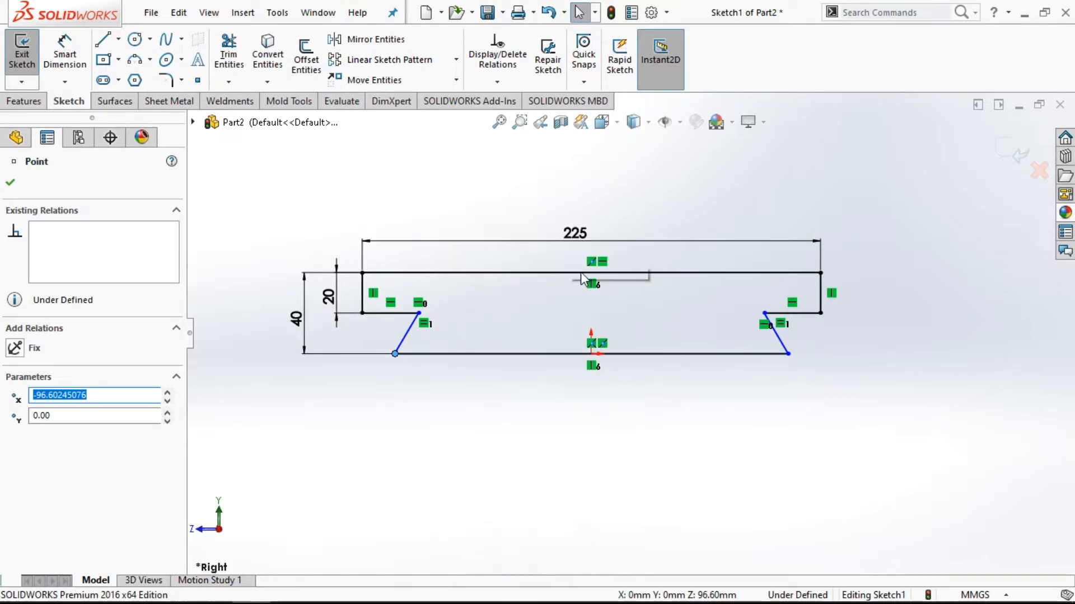
pyautogui.click(622, 361)
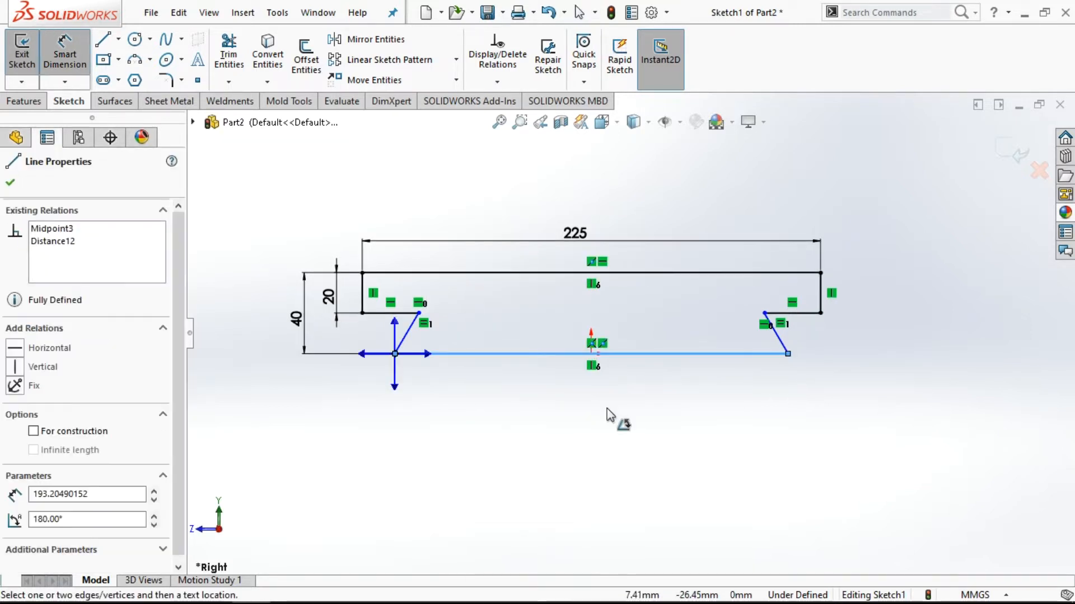
pyautogui.click(12, 183)
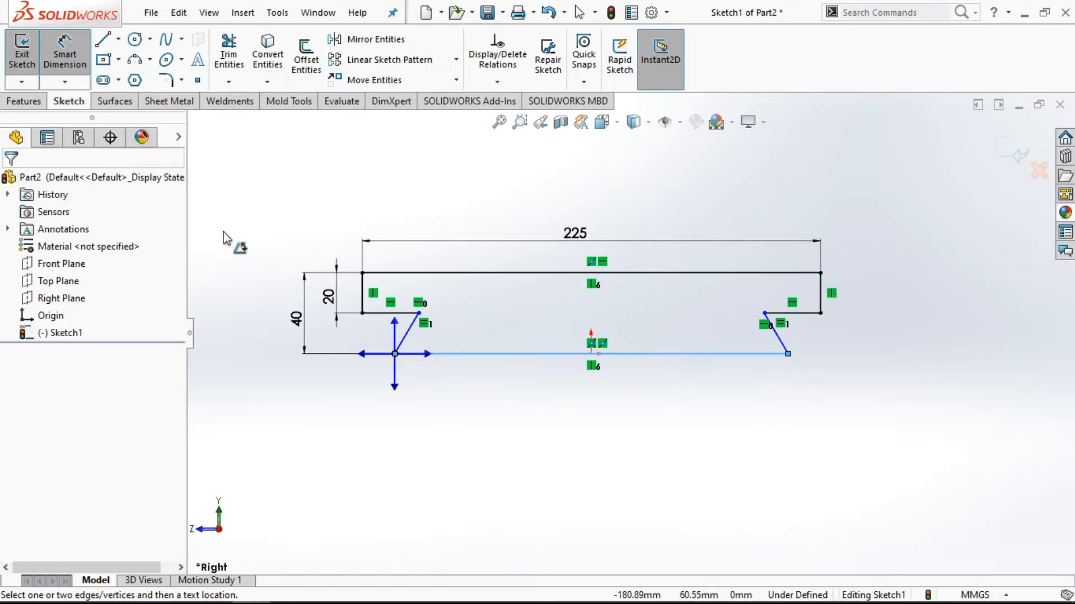
pyautogui.rightClick(396, 185)
pyautogui.click(452, 224)
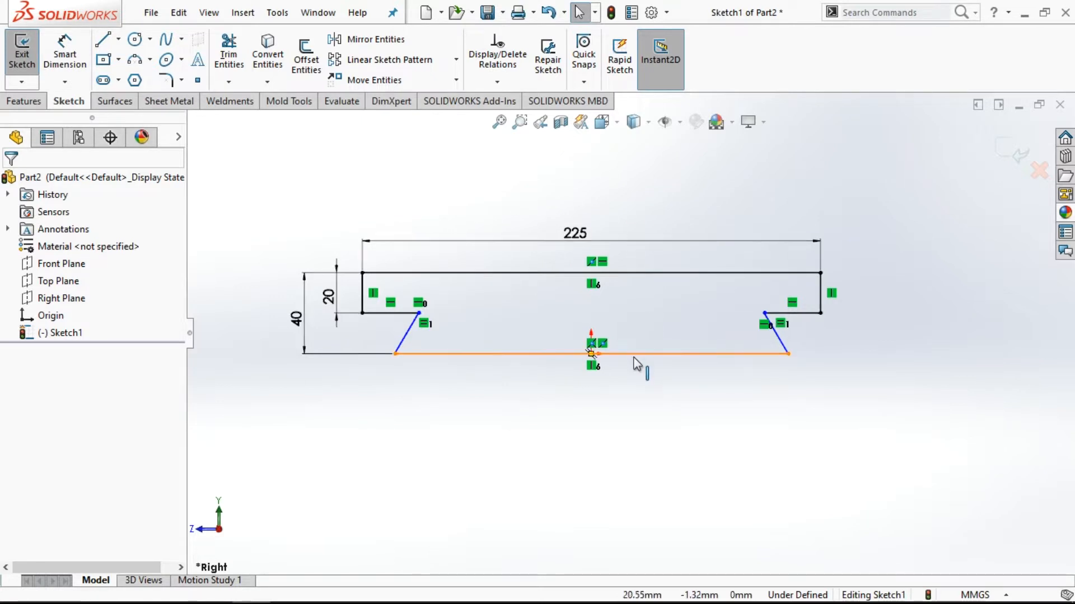
# - Dimension the dovetail's bottom line to the 142 mm width given in the Base 3 drawing
pyautogui.click(64, 53)
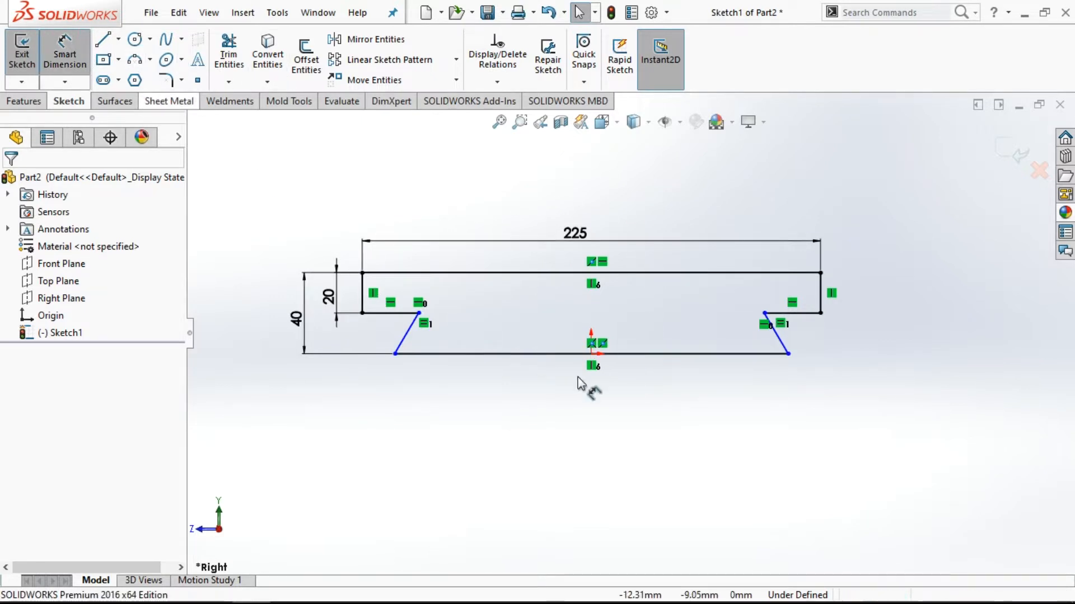
pyautogui.click(632, 354)
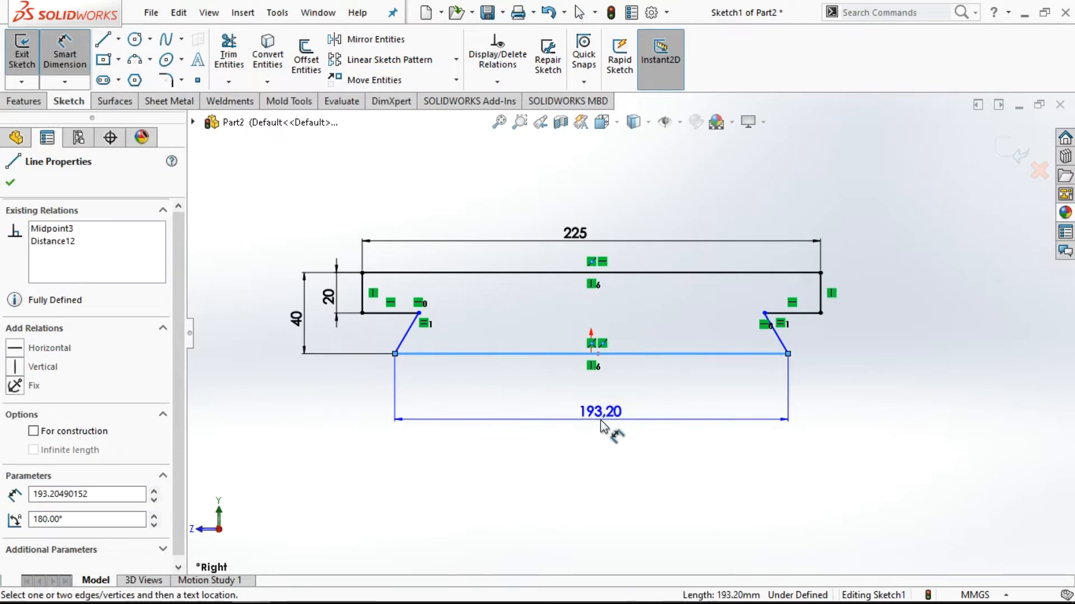
pyautogui.click(601, 427)
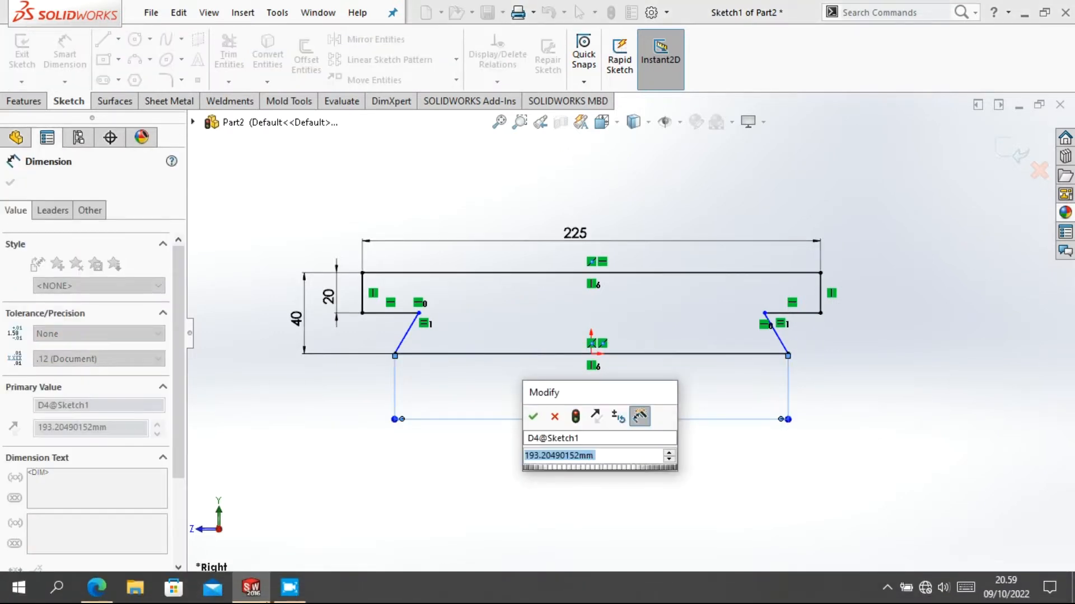
pyautogui.click(96, 588)
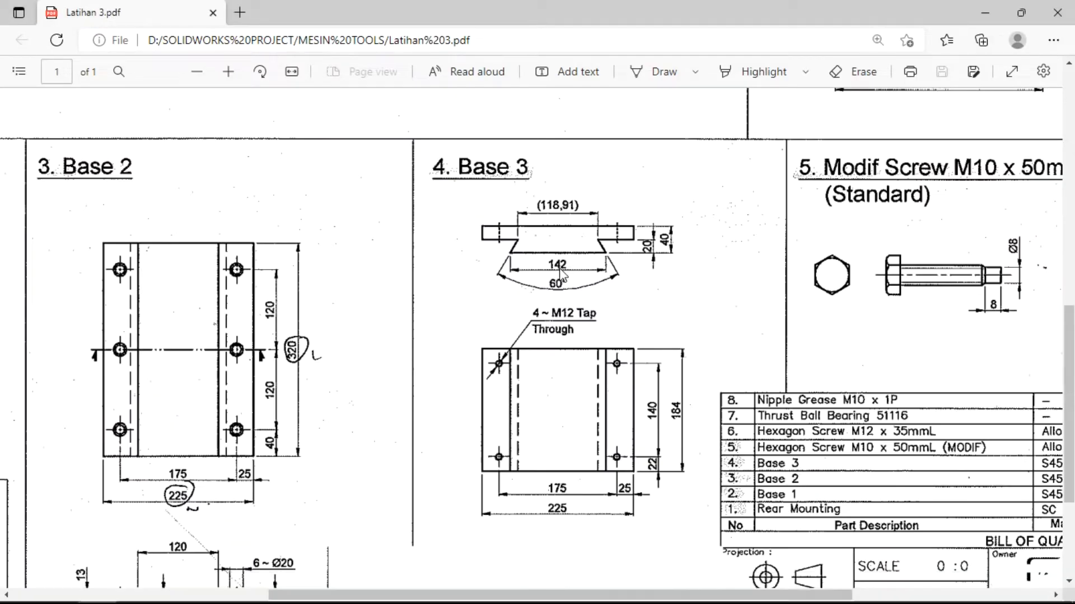
pyautogui.moveTo(441, 603)
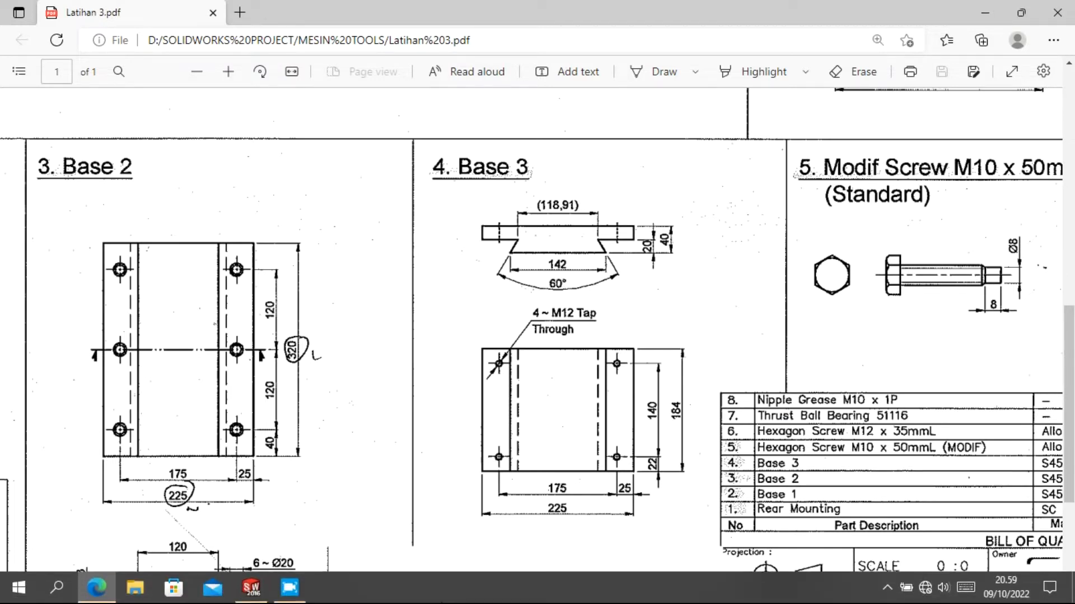
pyautogui.click(251, 588)
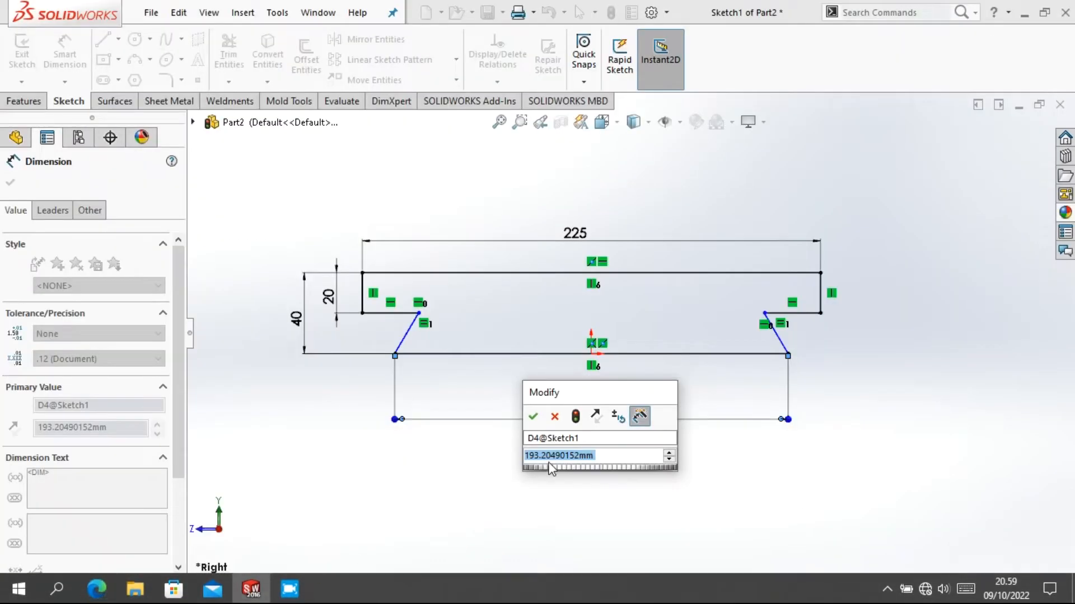
pyautogui.write('140')
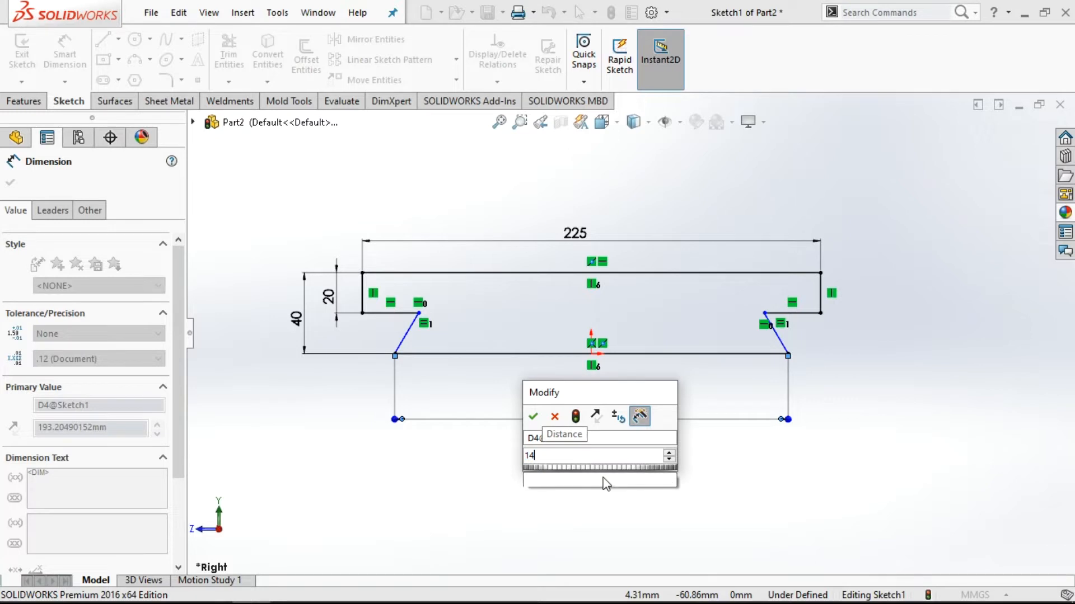
pyautogui.press('Return')
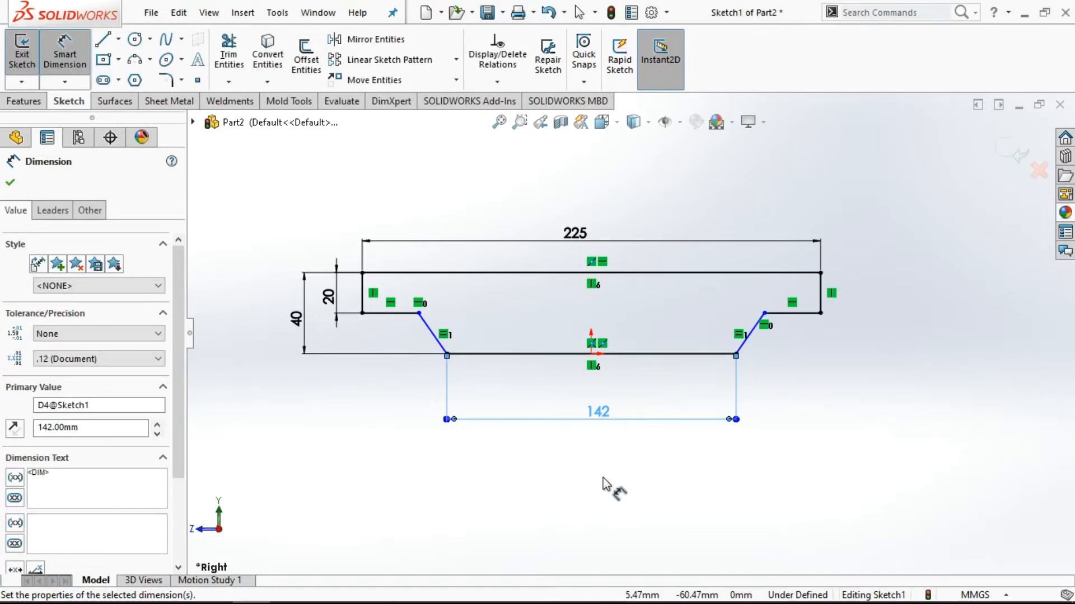
# - Move the dovetail's upper-left corner inward to about 57 mm from the origin so the sides flare outward again
pyautogui.rightClick(519, 307)
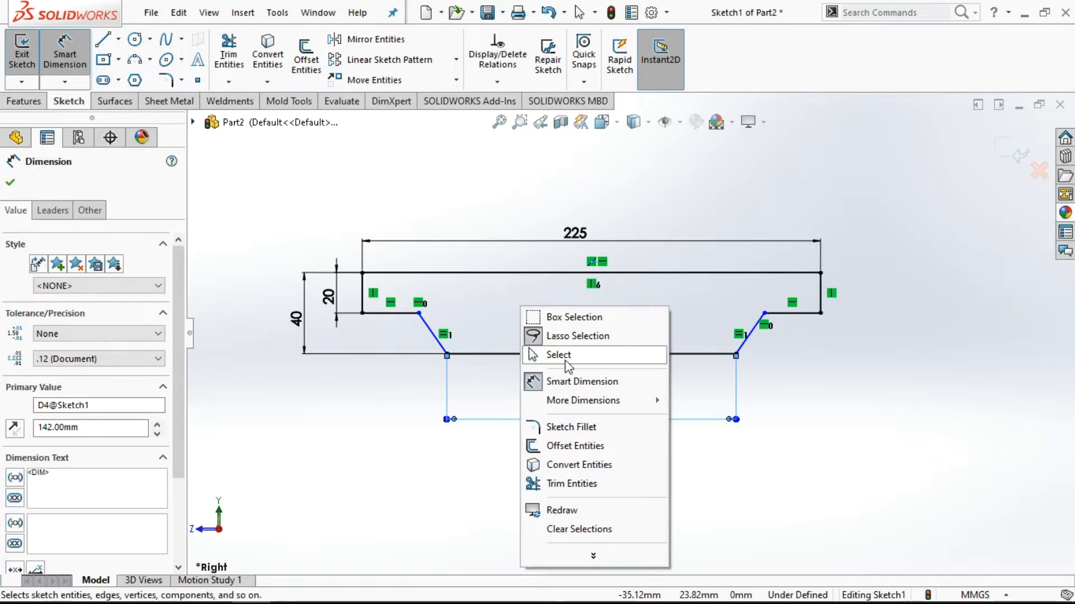
pyautogui.click(529, 353)
pyautogui.moveTo(417, 314)
pyautogui.mouseDown()
pyautogui.moveTo(484, 321)
pyautogui.moveTo(476, 317)
pyautogui.mouseUp()
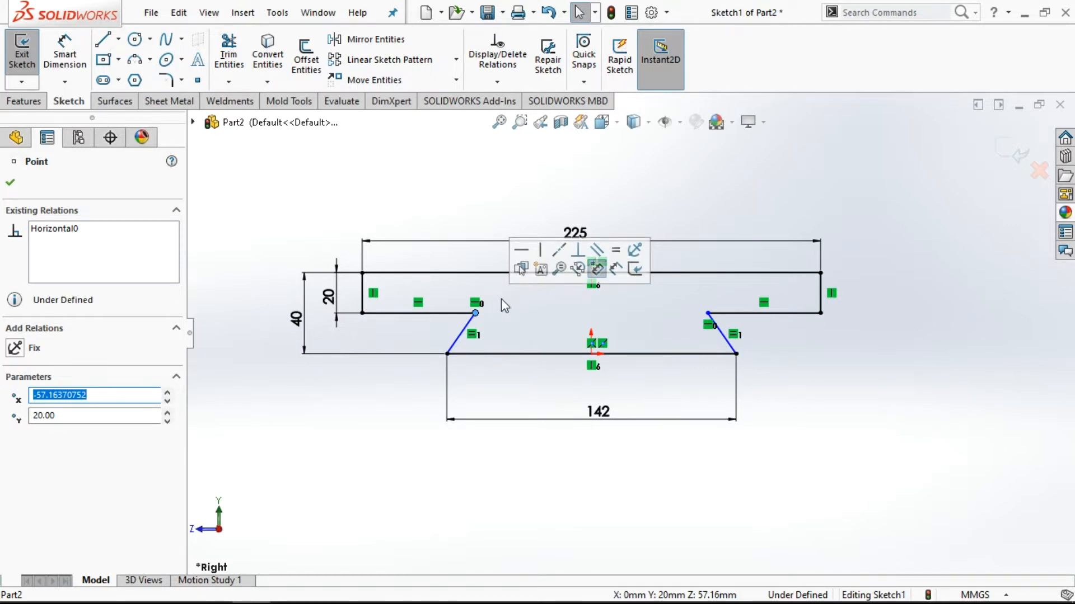
# - Try to dimension the angle between the flange's left underside and the adjoining slanted dovetail side
pyautogui.click(616, 272)
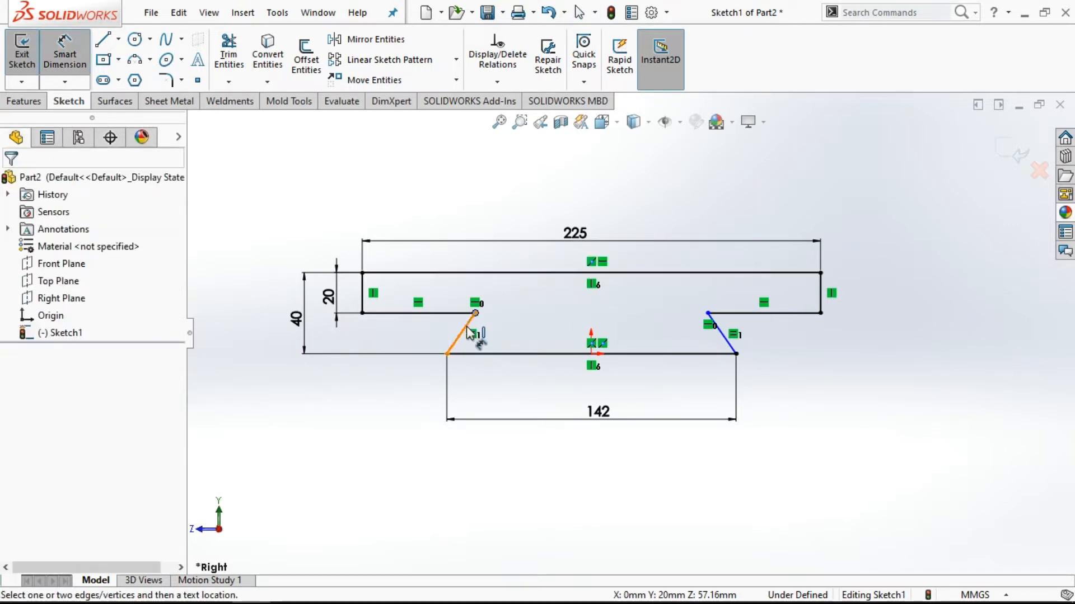
pyautogui.click(452, 312)
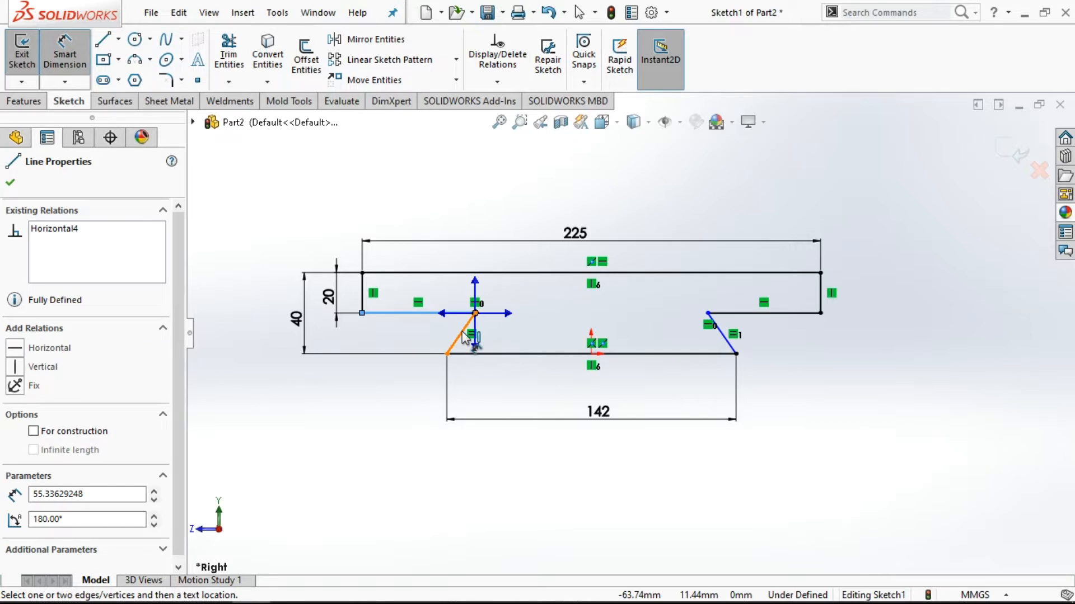
pyautogui.click(461, 329)
pyautogui.click(440, 349)
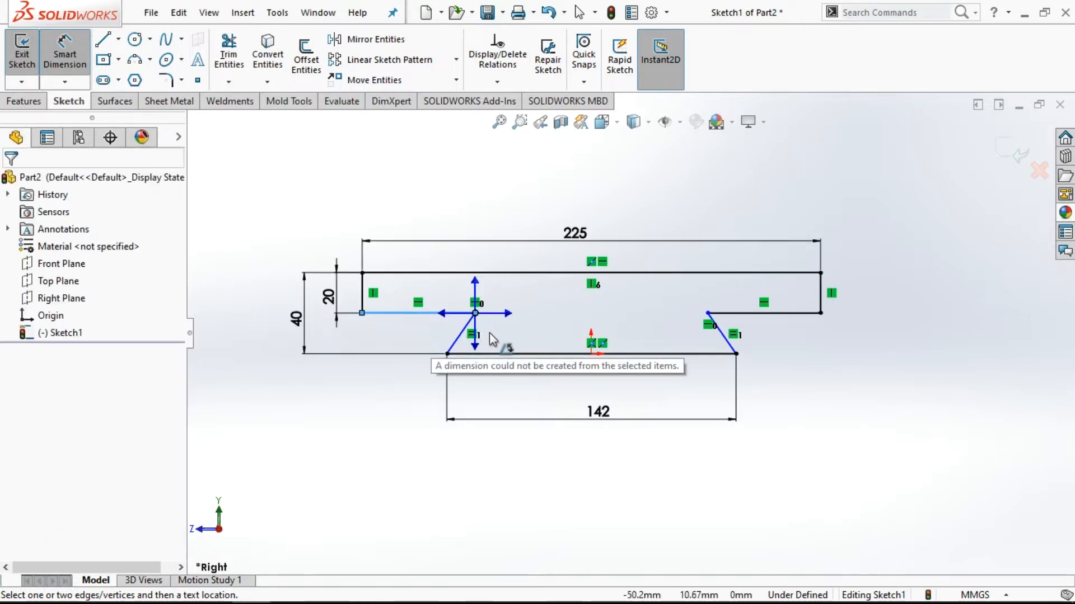
pyautogui.press('Escape')
pyautogui.click(438, 314)
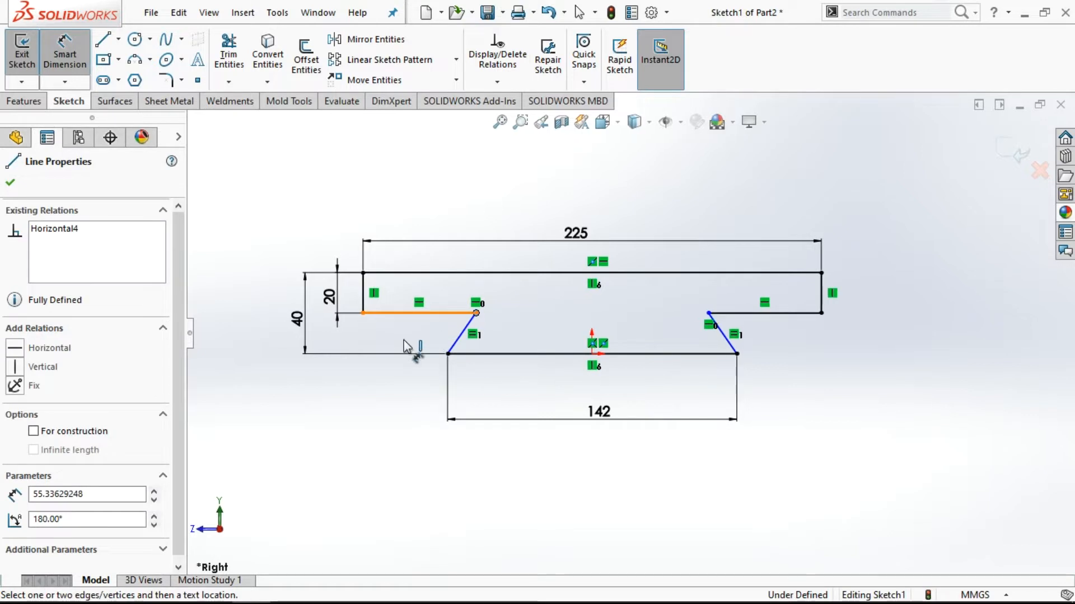
pyautogui.click(359, 375)
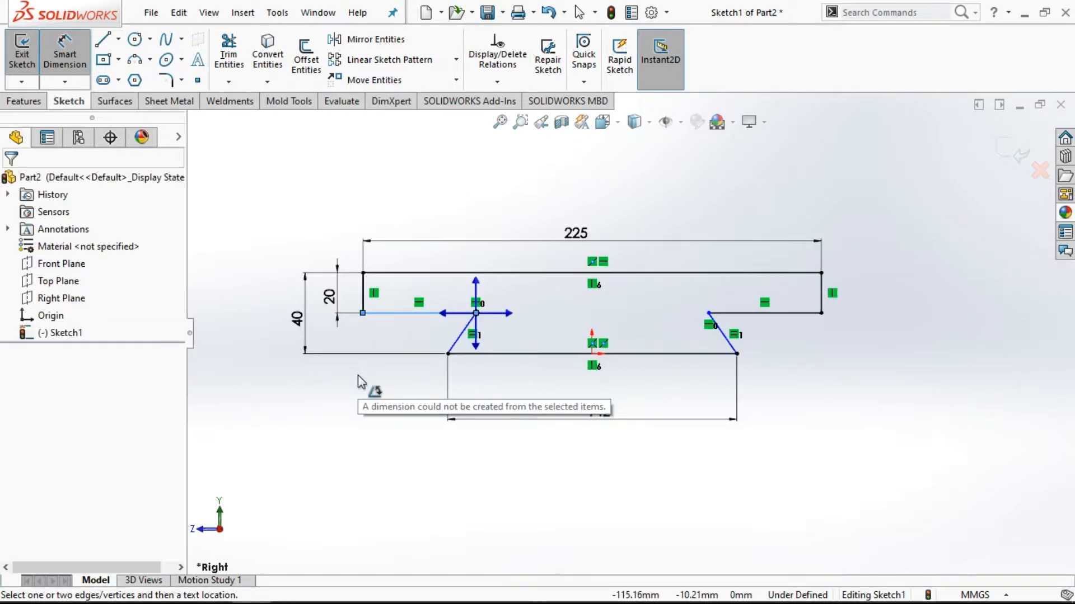
pyautogui.rightClick(358, 375)
pyautogui.click(369, 164)
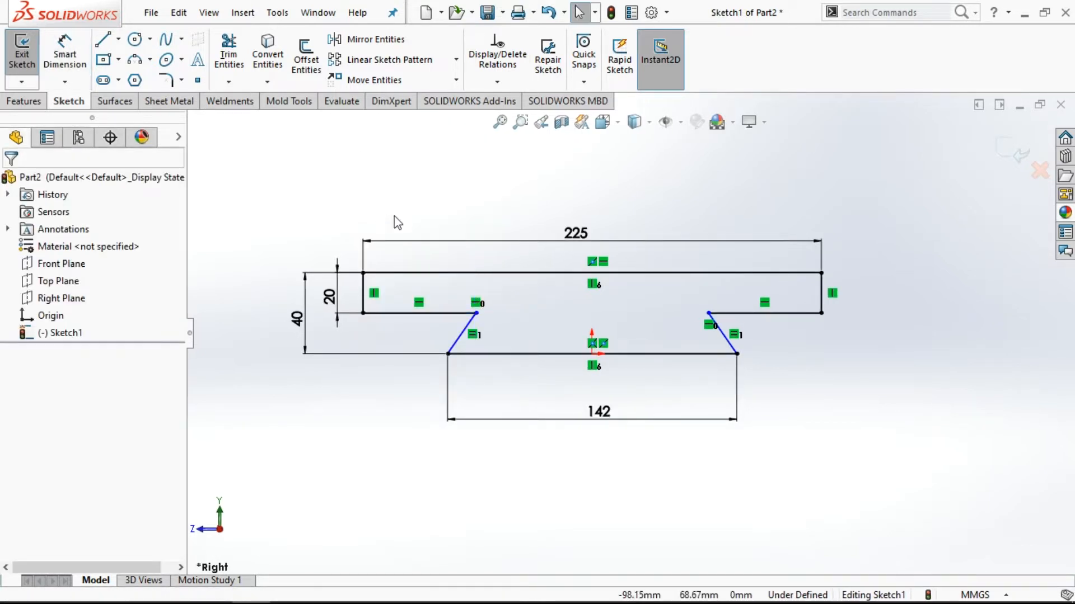
# - Dimension the angle between the flange's left underside and the adjoining slanted dovetail side as 60°
pyautogui.click(65, 56)
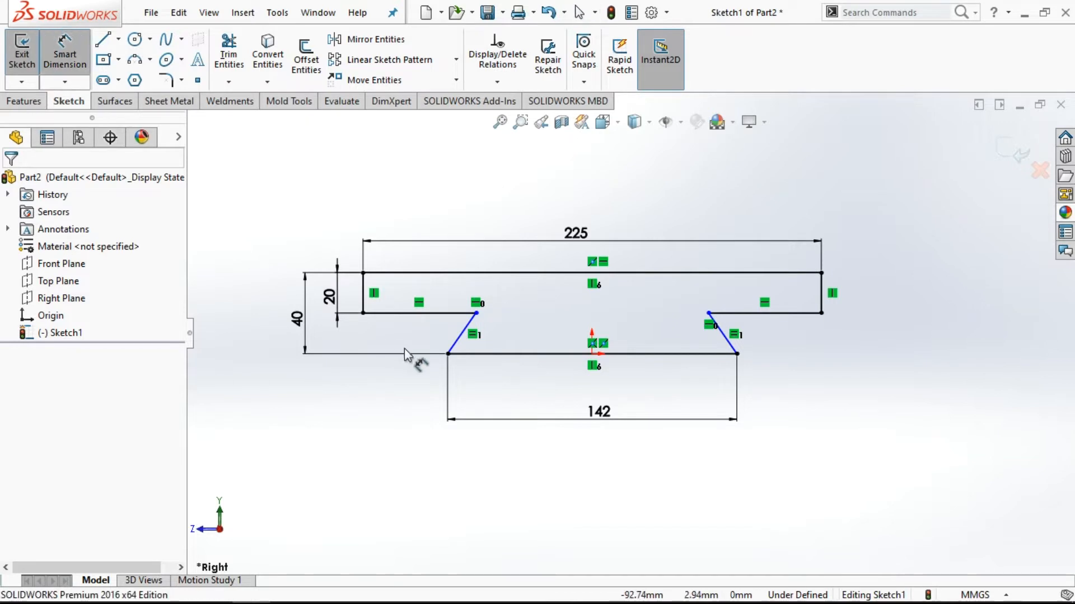
pyautogui.click(439, 323)
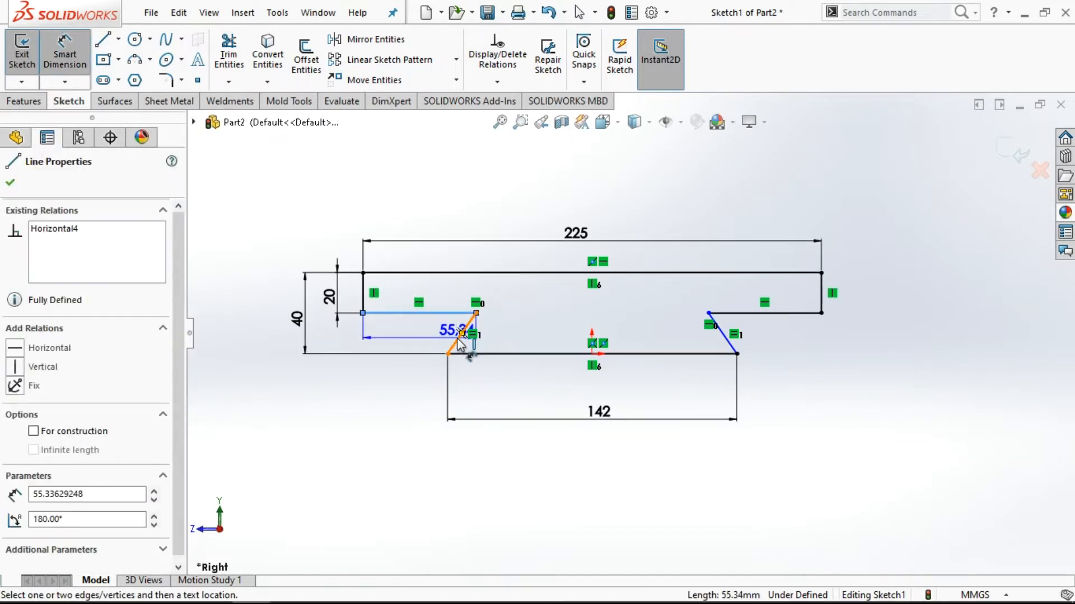
pyautogui.click(456, 341)
pyautogui.click(417, 344)
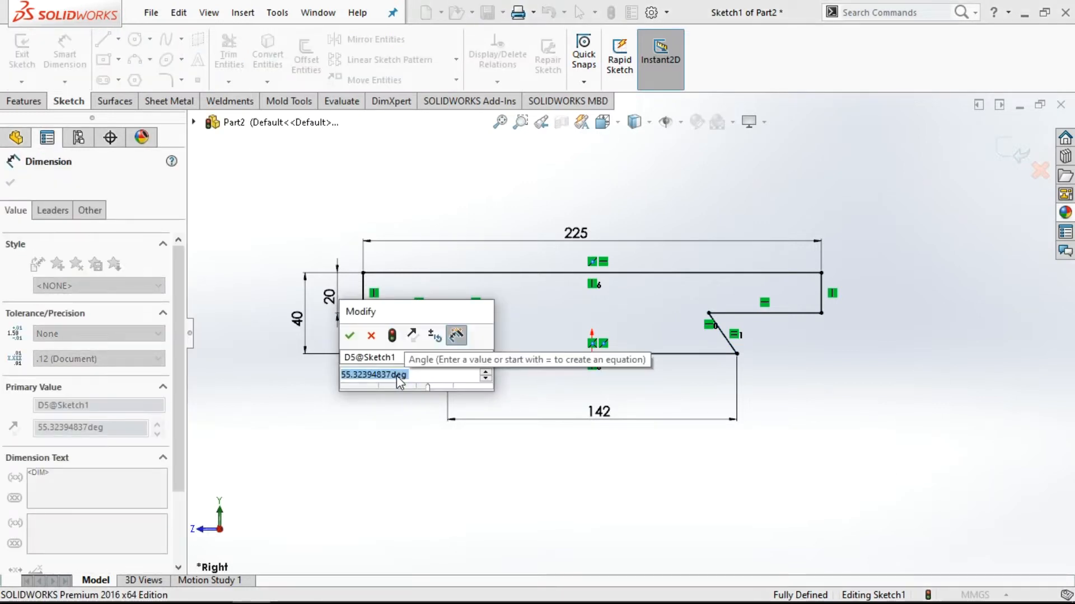
pyautogui.write('60')
pyautogui.press('Return')
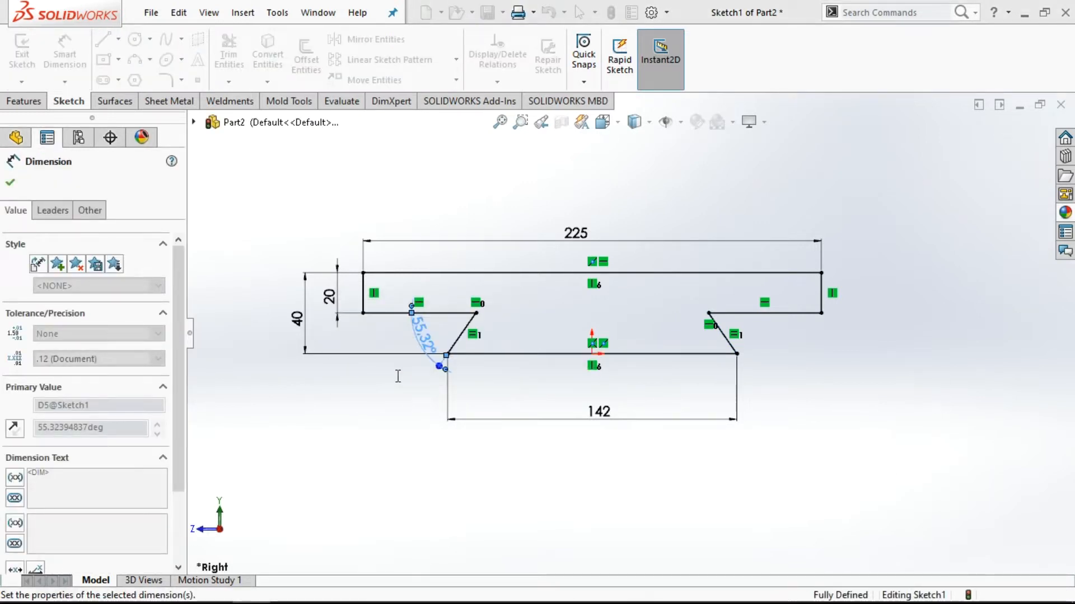
# - Add a reference angle dimension between the right slanted dovetail side and the flange's right underside
pyautogui.click(729, 334)
pyautogui.click(744, 314)
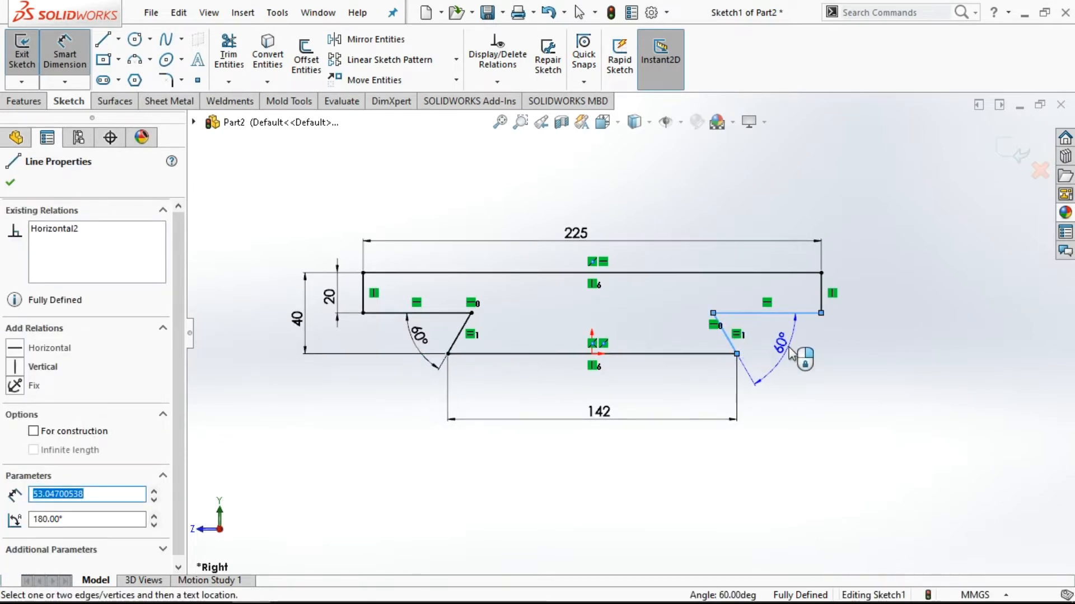
pyautogui.click(790, 353)
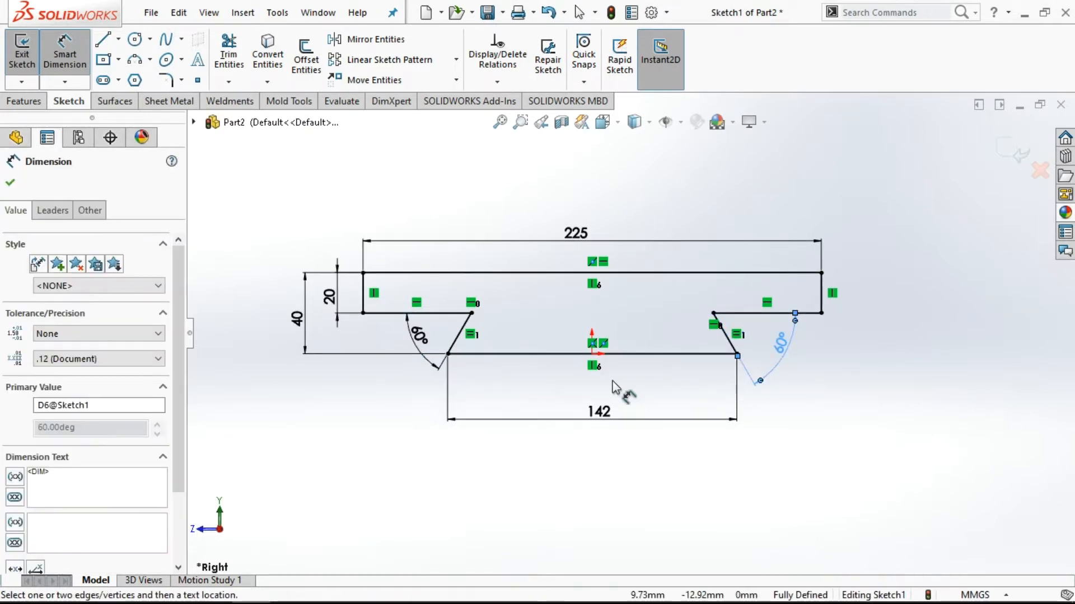
pyautogui.click(9, 187)
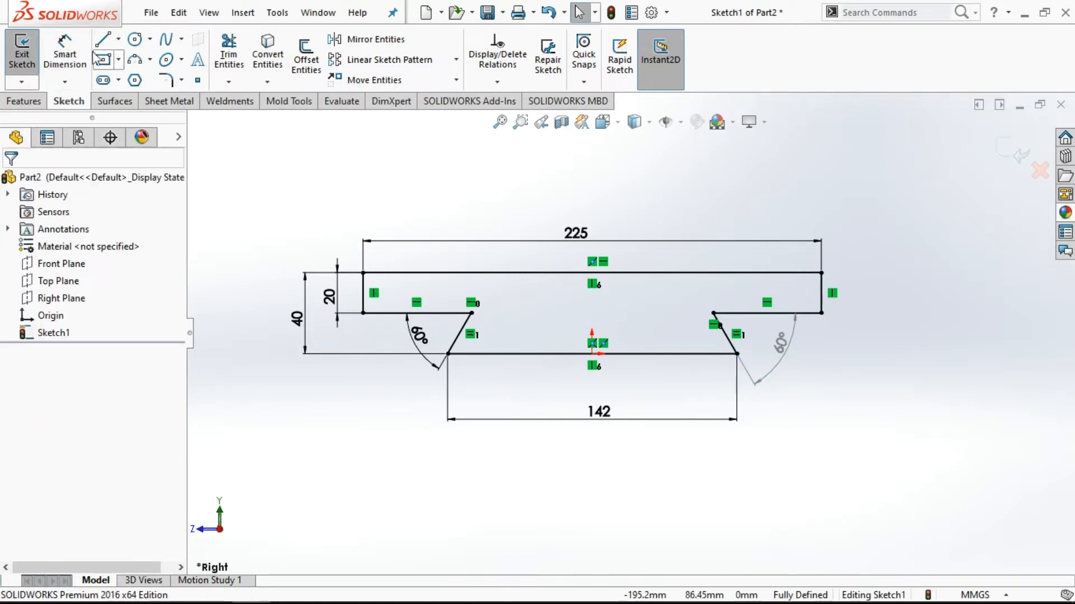
# - Add a reference width dimension between the dovetail's two upper corners, placing it above the profile
pyautogui.click(65, 56)
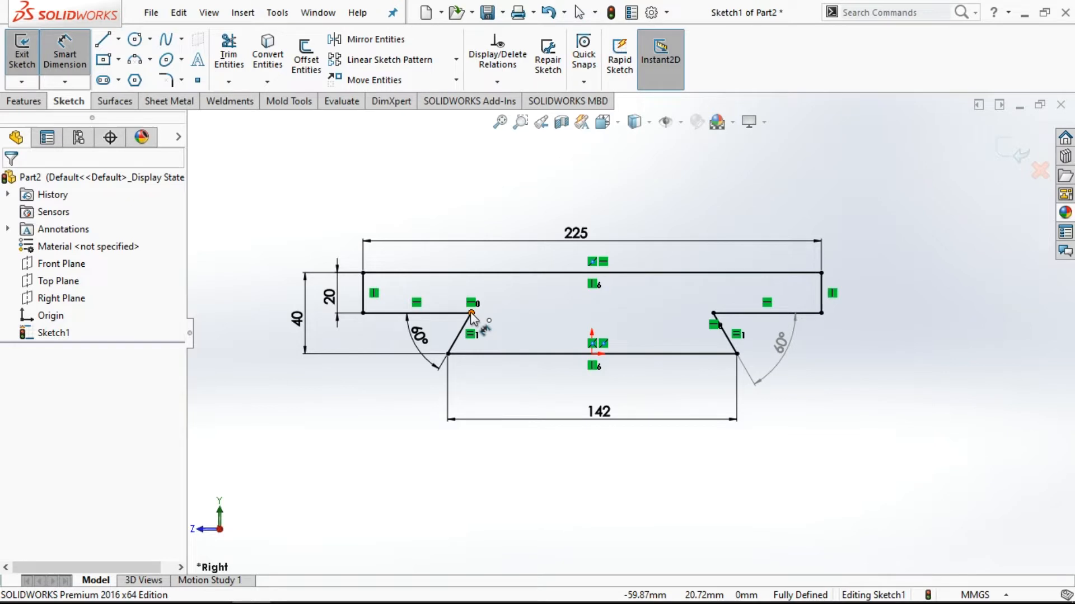
pyautogui.click(471, 313)
pyautogui.click(712, 313)
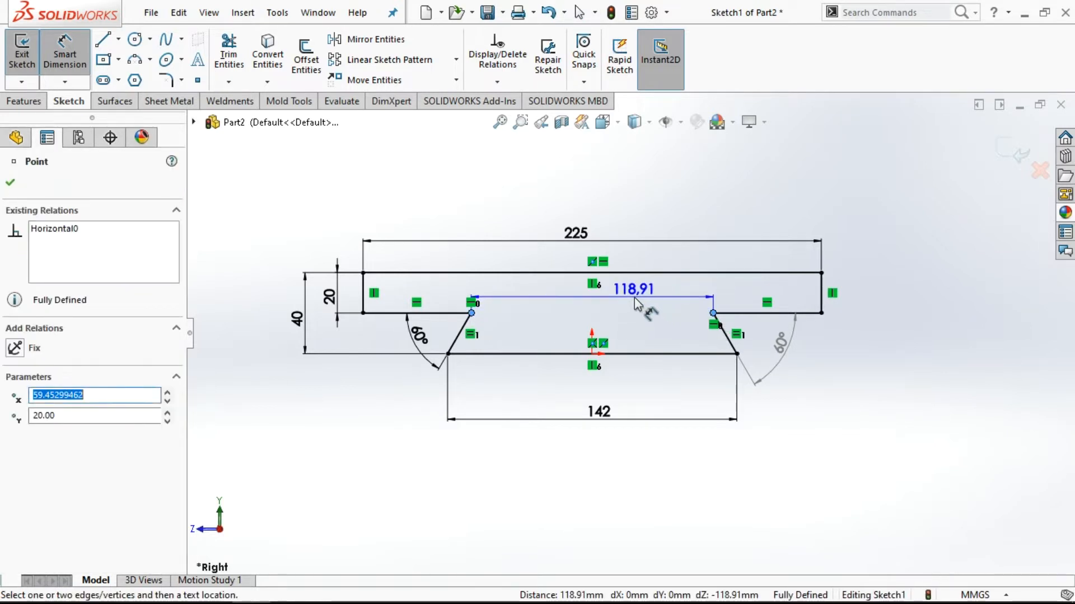
pyautogui.click(592, 259)
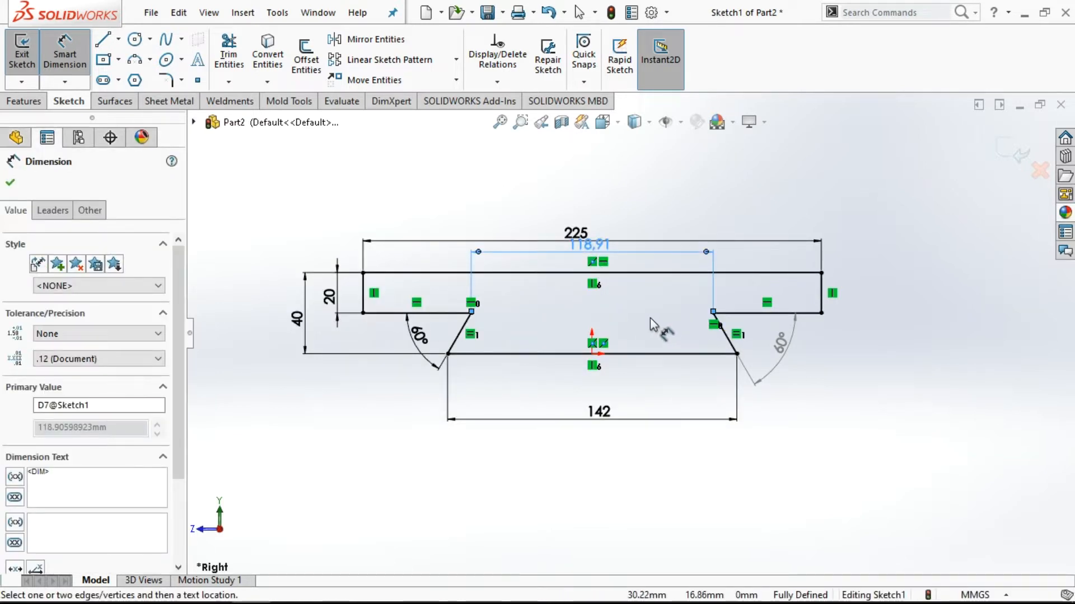
pyautogui.rightClick(604, 204)
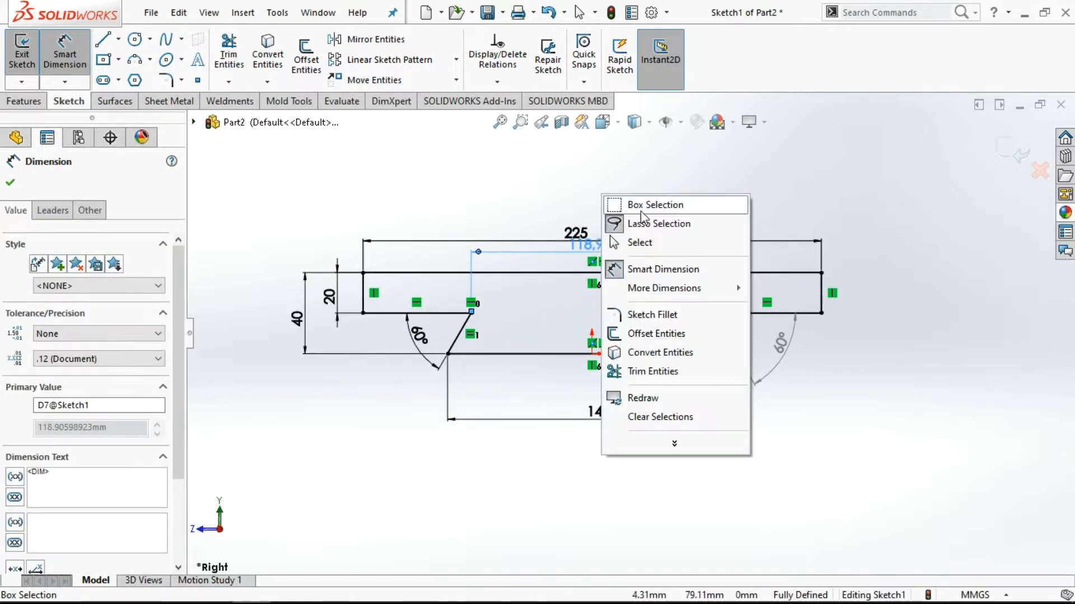
pyautogui.click(641, 243)
# - Space out the neck-width and overall-width dimensions above the profile, and compare the neck width with the Base 3 drawing in the PDF
pyautogui.moveTo(592, 231); pyautogui.dragTo(592, 255)
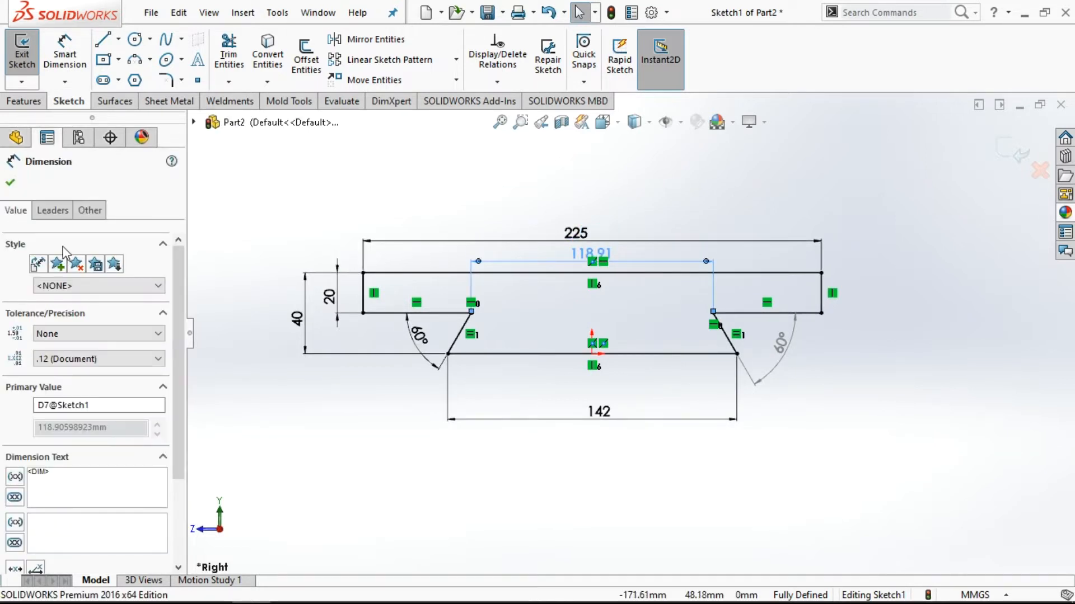
pyautogui.click(11, 183)
pyautogui.moveTo(577, 234); pyautogui.dragTo(585, 214)
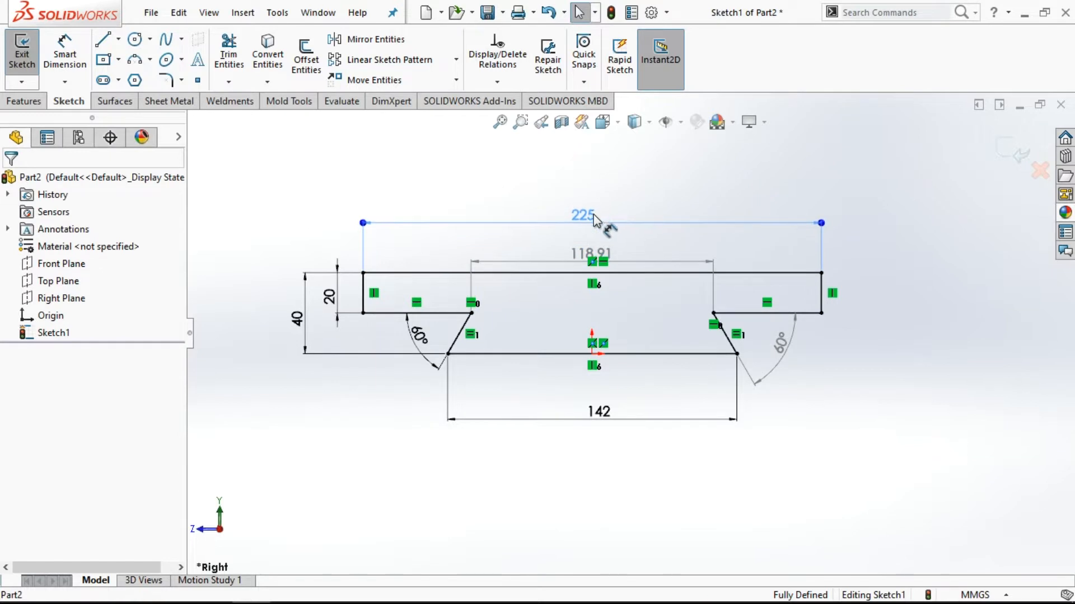
pyautogui.moveTo(590, 255); pyautogui.dragTo(598, 245)
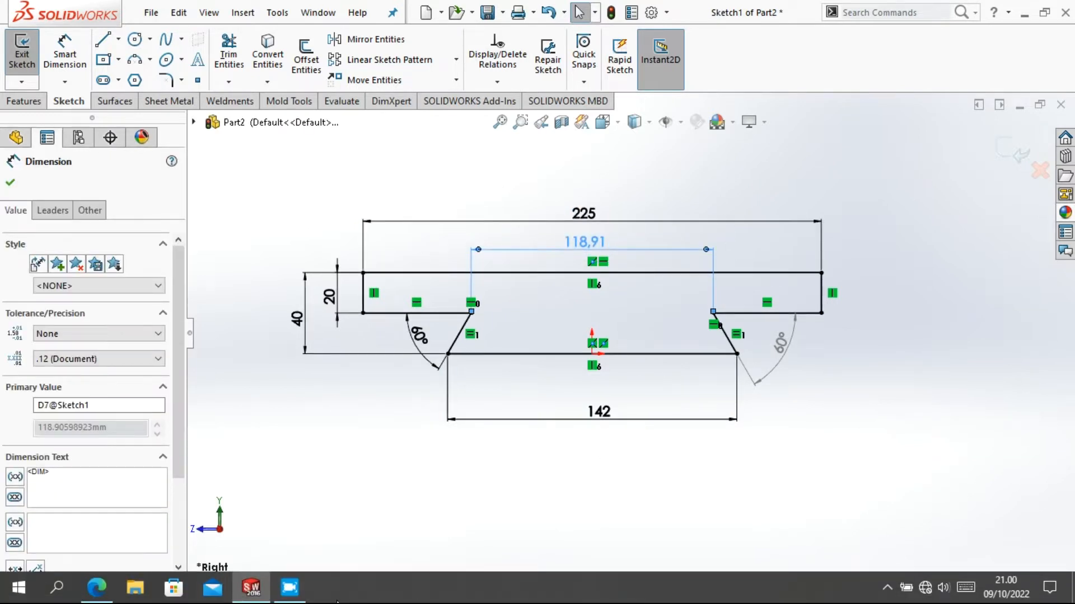
pyautogui.click(96, 588)
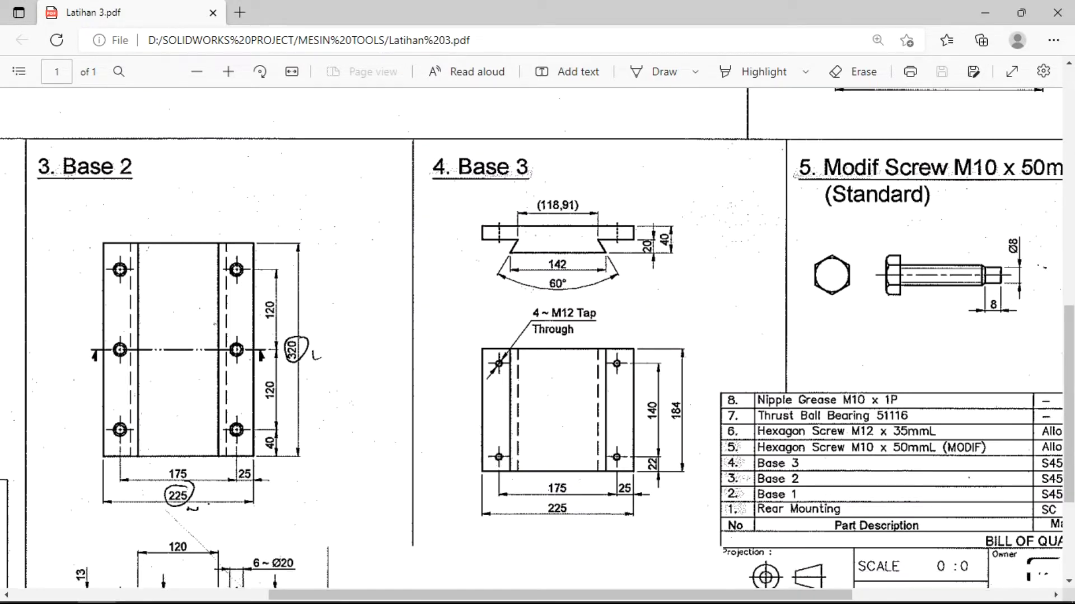
pyautogui.click(250, 598)
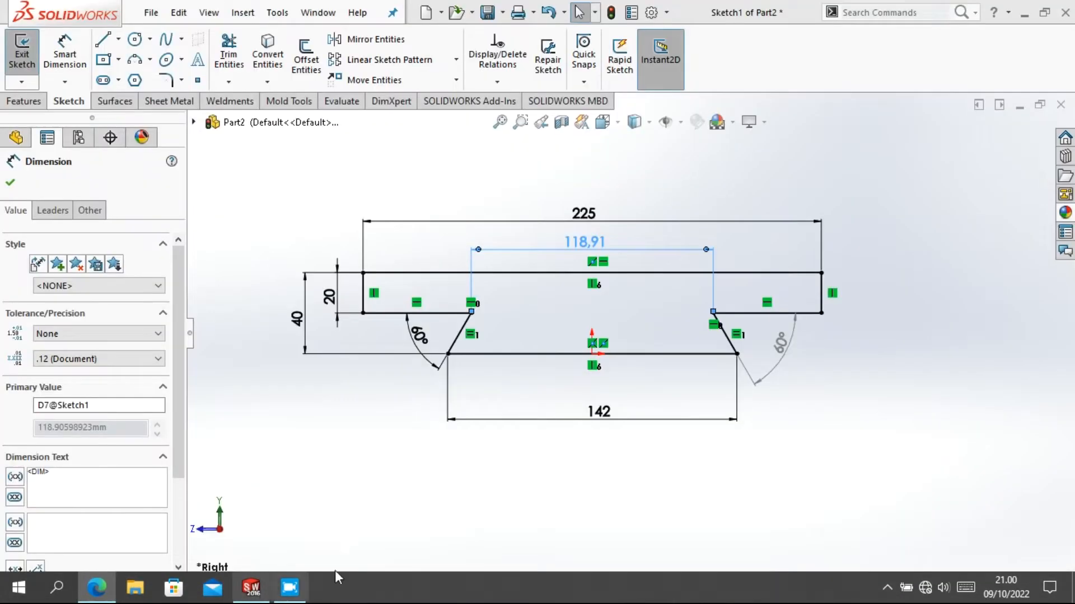
pyautogui.click(10, 185)
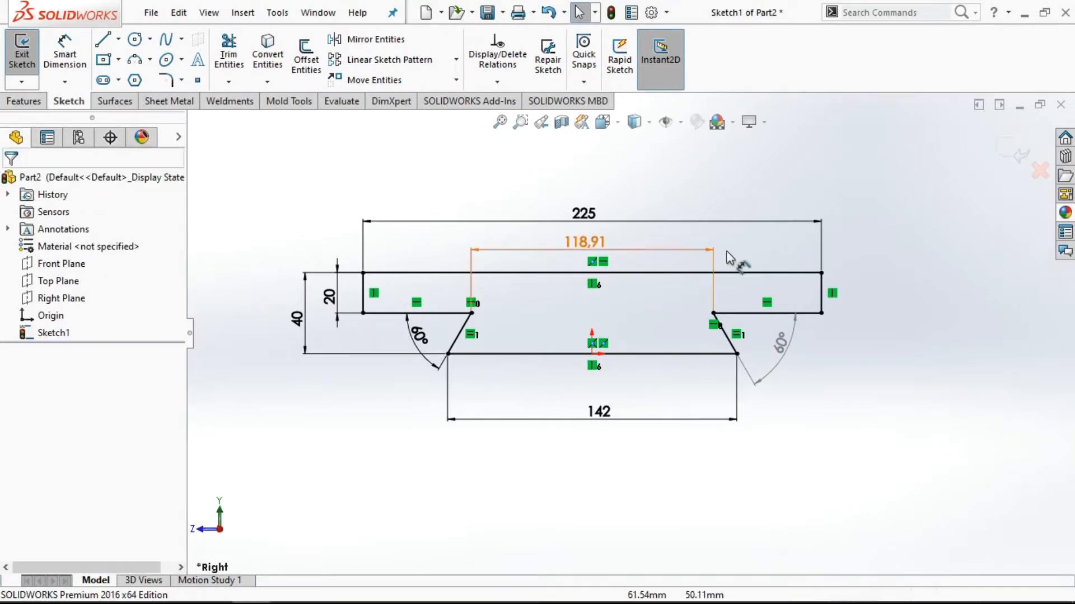
# - Finish the sketch and extrude the dovetail profile as a Mid Plane boss to the Base 3 drawing's 184 mm length
pyautogui.click(1018, 152)
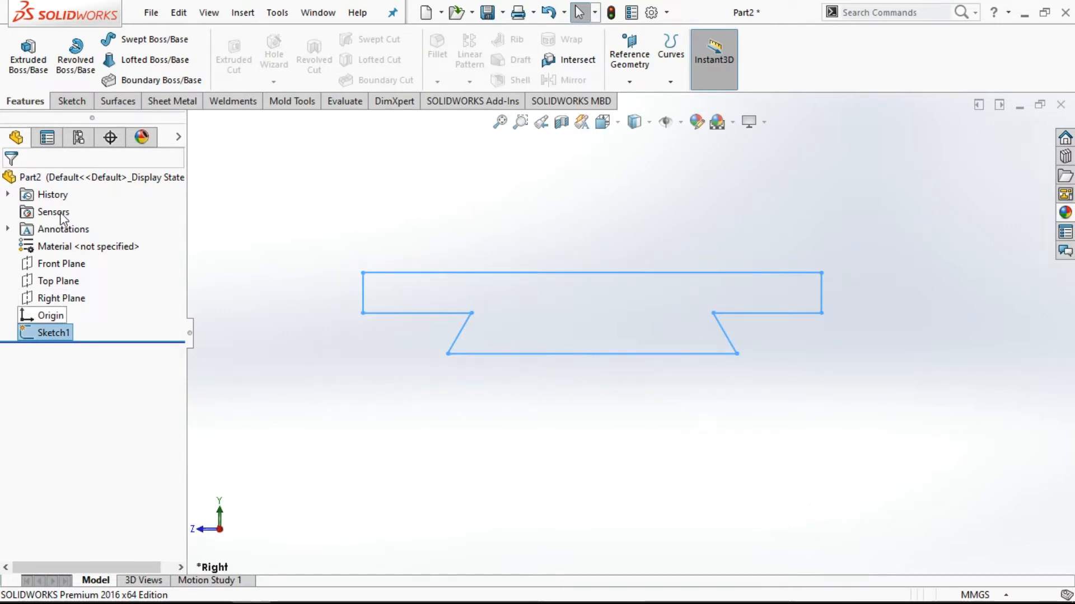
pyautogui.click(27, 61)
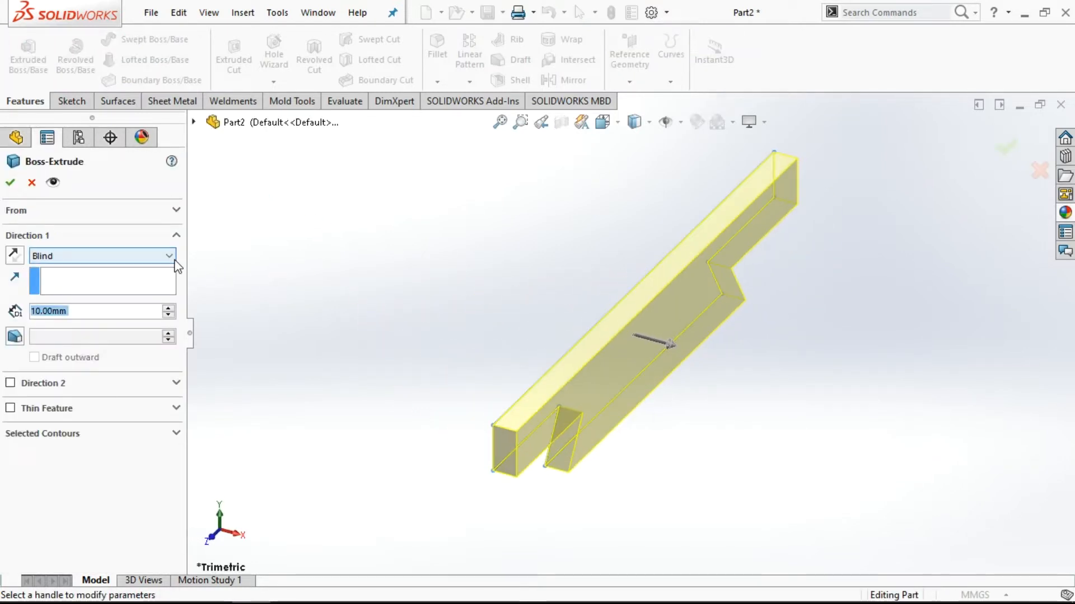
pyautogui.click(169, 256)
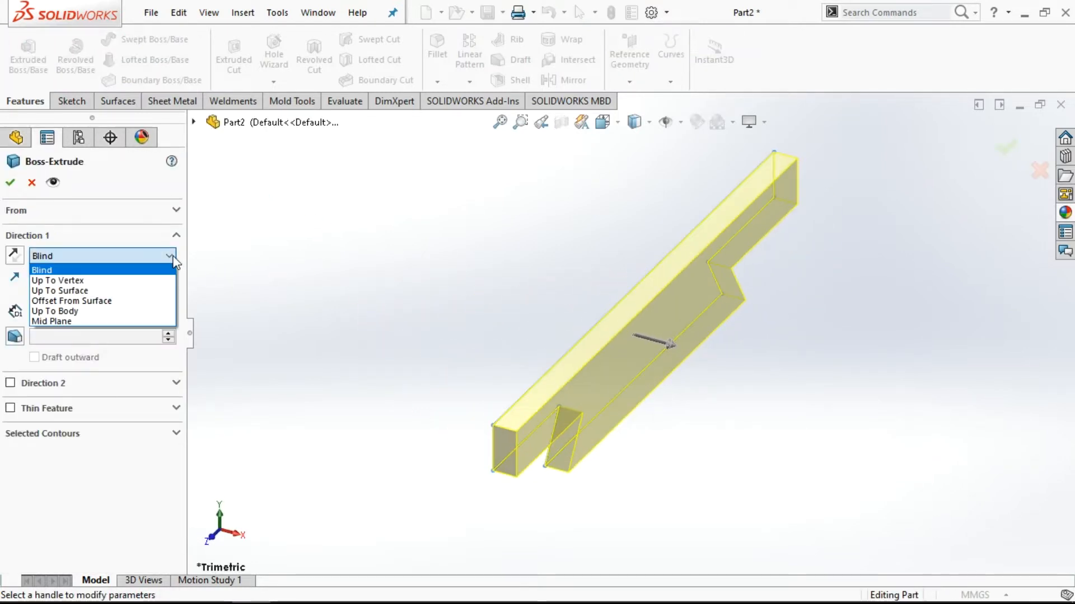
pyautogui.click(88, 322)
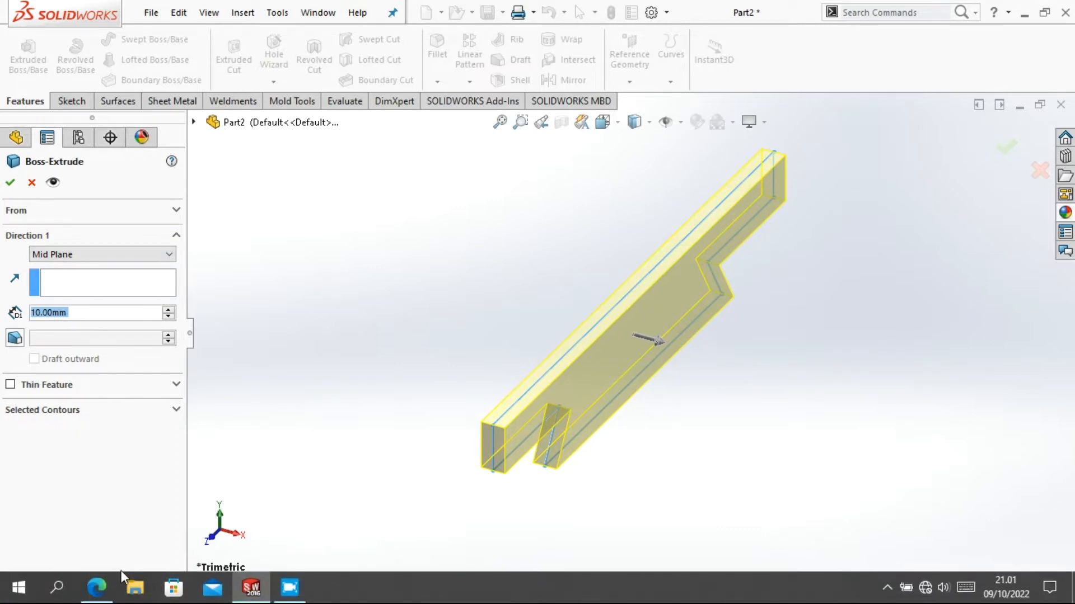
pyautogui.click(96, 588)
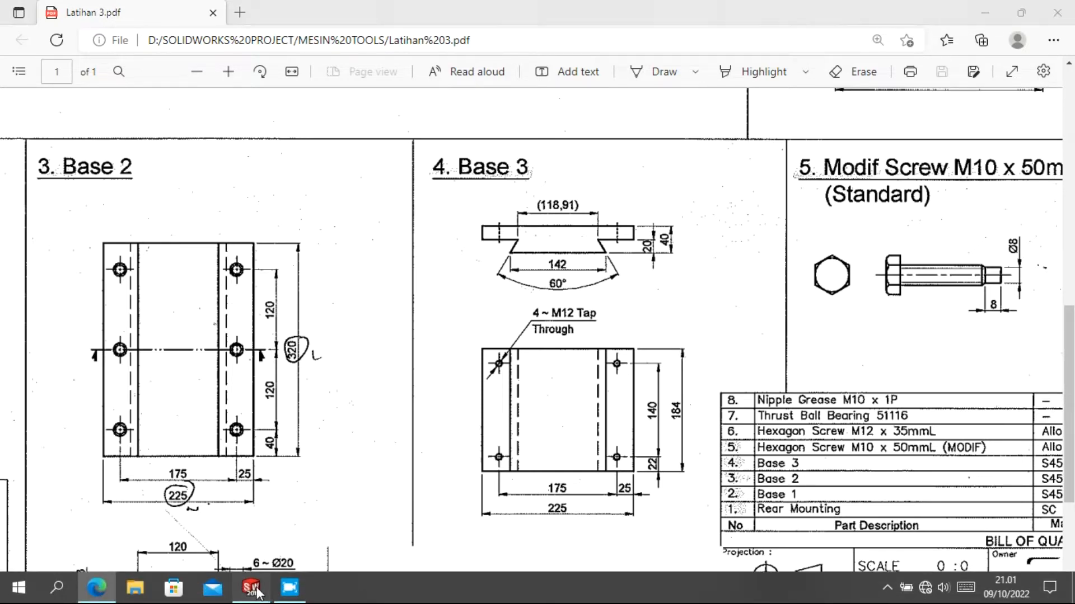
pyautogui.click(251, 597)
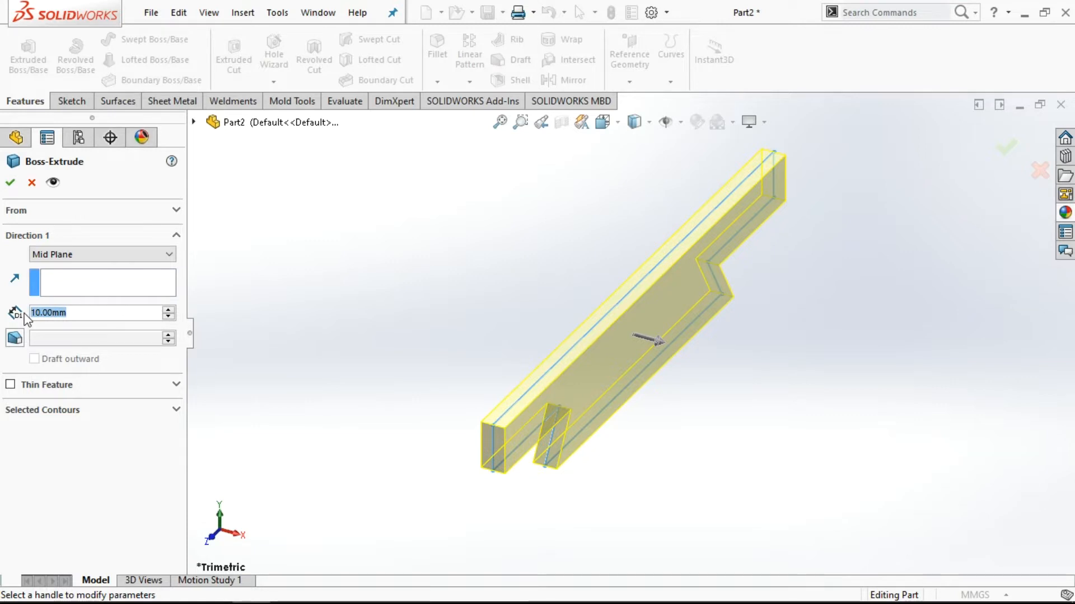
pyautogui.write('18')
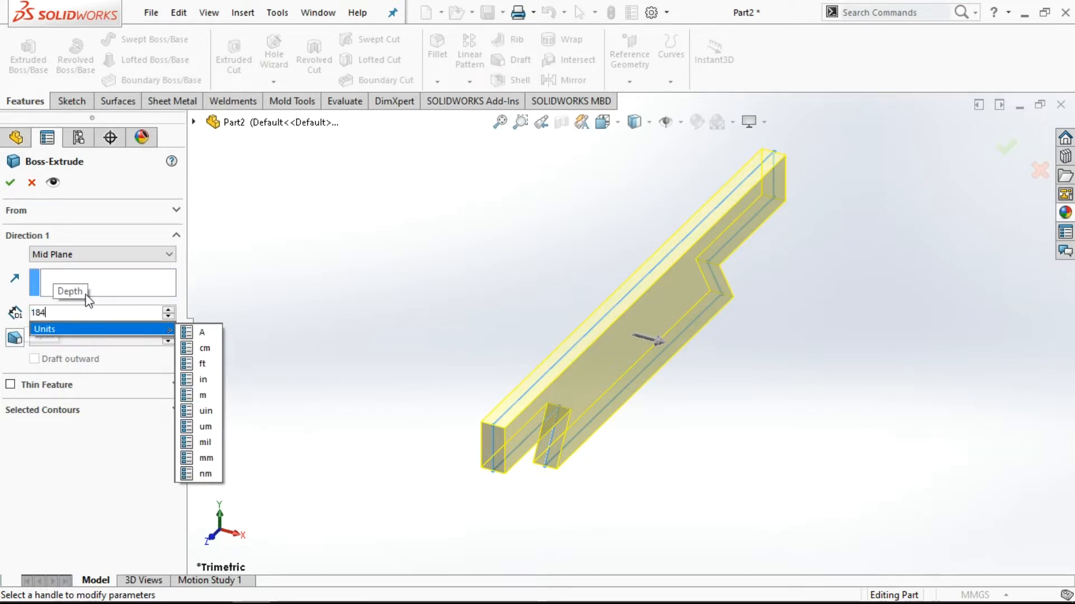
pyautogui.write('4')
pyautogui.press('Return')
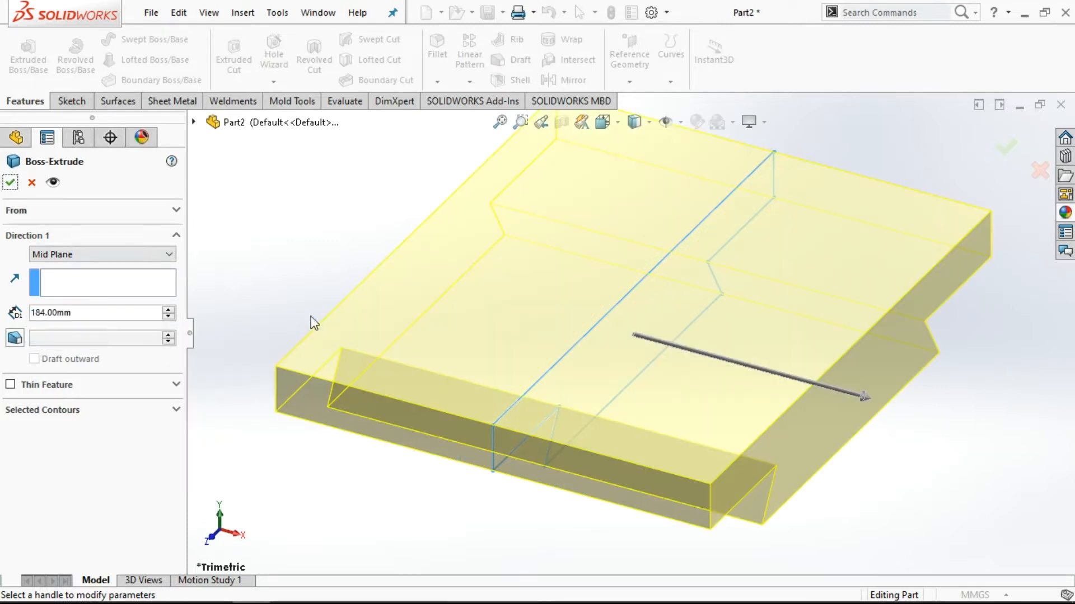
pyautogui.click(11, 183)
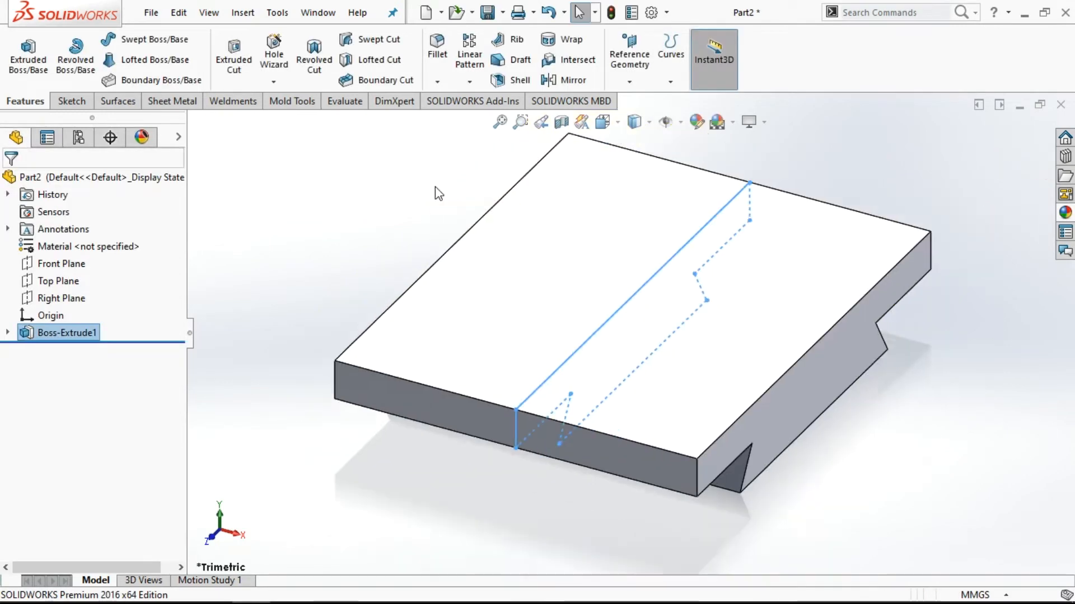
# - Show the part in isometric view and apply the Plain White scene as the background
pyautogui.click(603, 122)
pyautogui.click(688, 166)
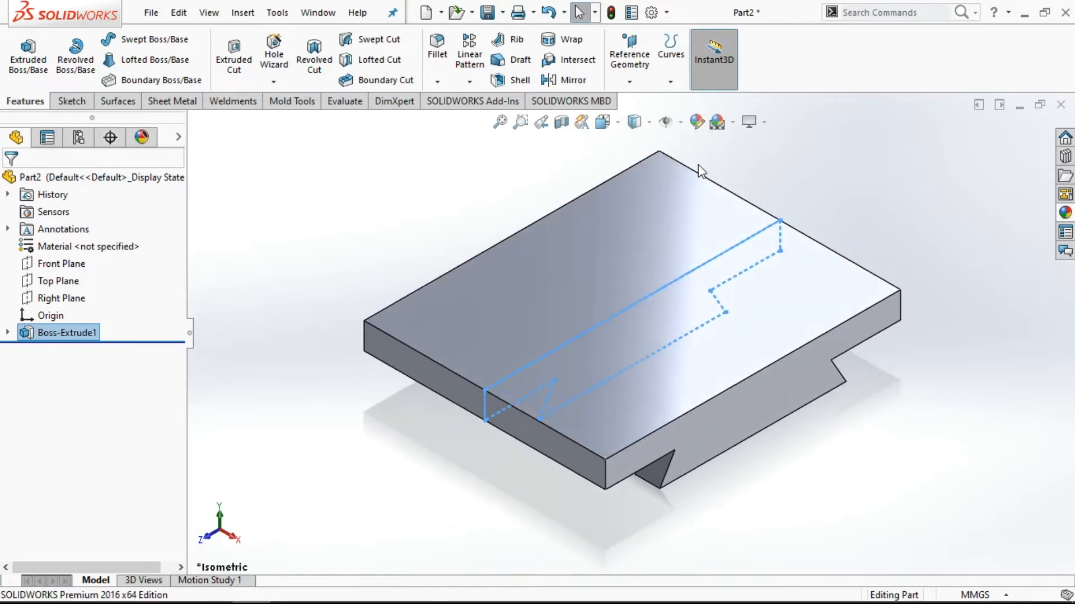
pyautogui.click(731, 128)
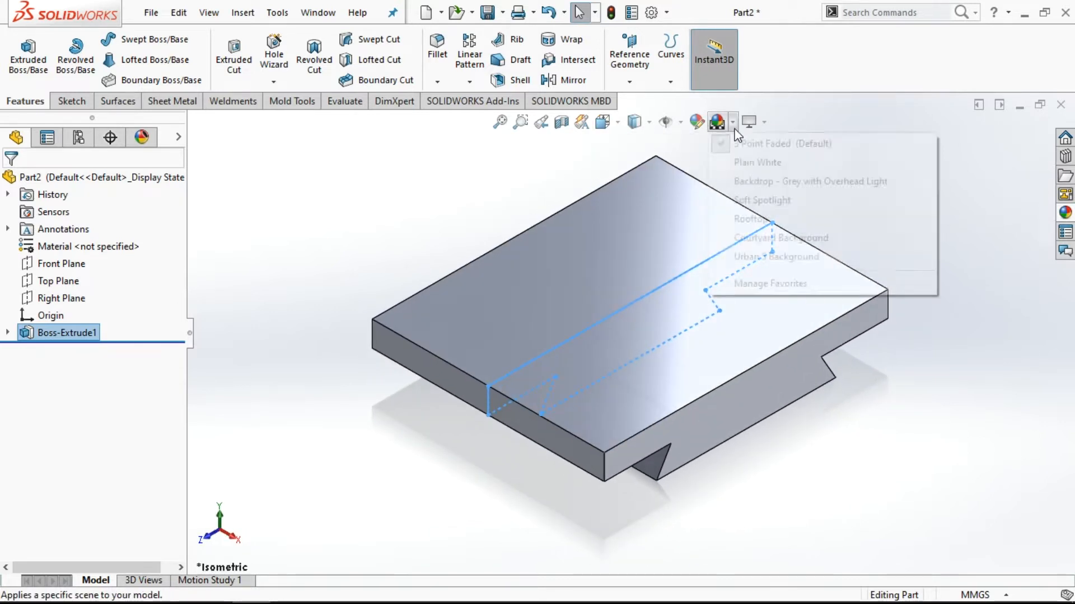
pyautogui.click(744, 163)
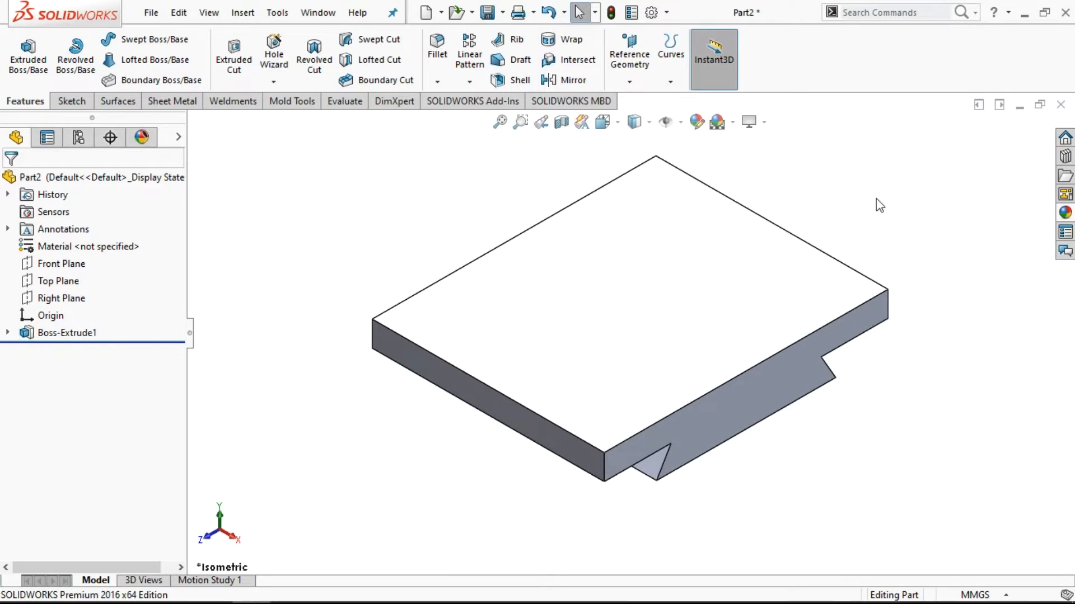
pyautogui.scroll(3, 905, 187)
pyautogui.scroll(-2, 910, 182)
pyautogui.moveTo(844, 377)
pyautogui.mouseDown(button='middle')
pyautogui.moveTo(825, 220)
pyautogui.moveTo(847, 187)
pyautogui.moveTo(873, 200)
pyautogui.moveTo(847, 331)
pyautogui.moveTo(875, 389)
pyautogui.moveTo(857, 385)
pyautogui.moveTo(845, 365)
pyautogui.mouseUp(button='middle')
pyautogui.hotkey('ctrl', '7')
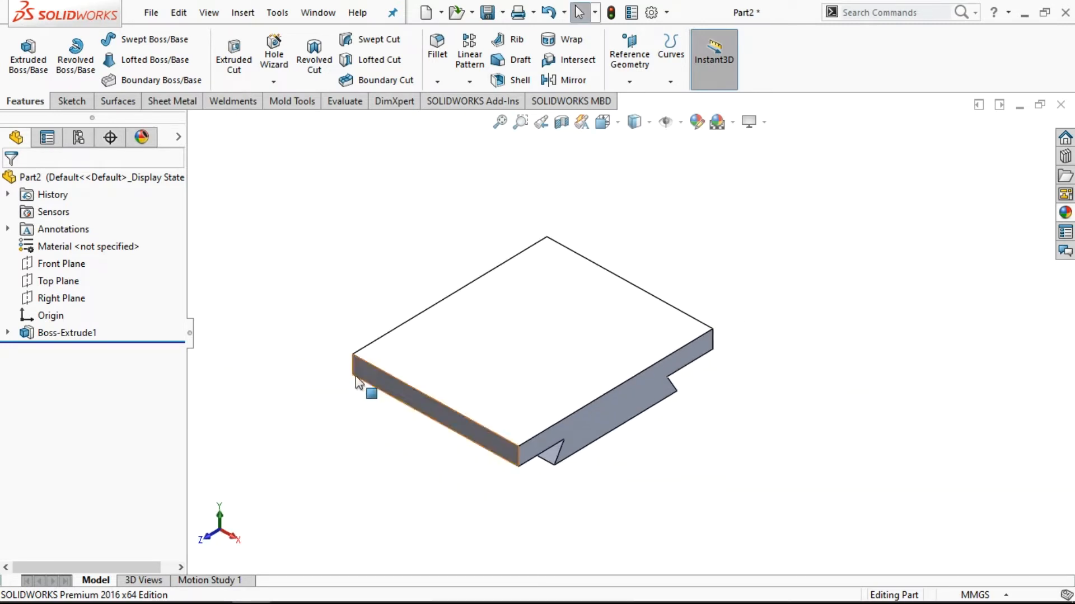
pyautogui.scroll(-2, 329, 377)
pyautogui.rightClick(322, 279)
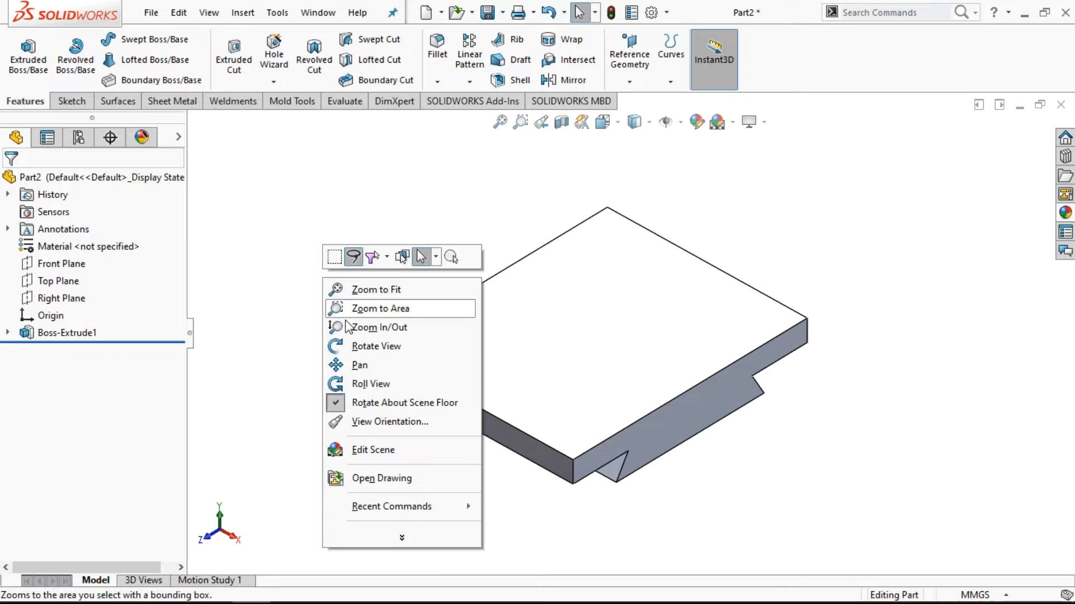
pyautogui.click(280, 267)
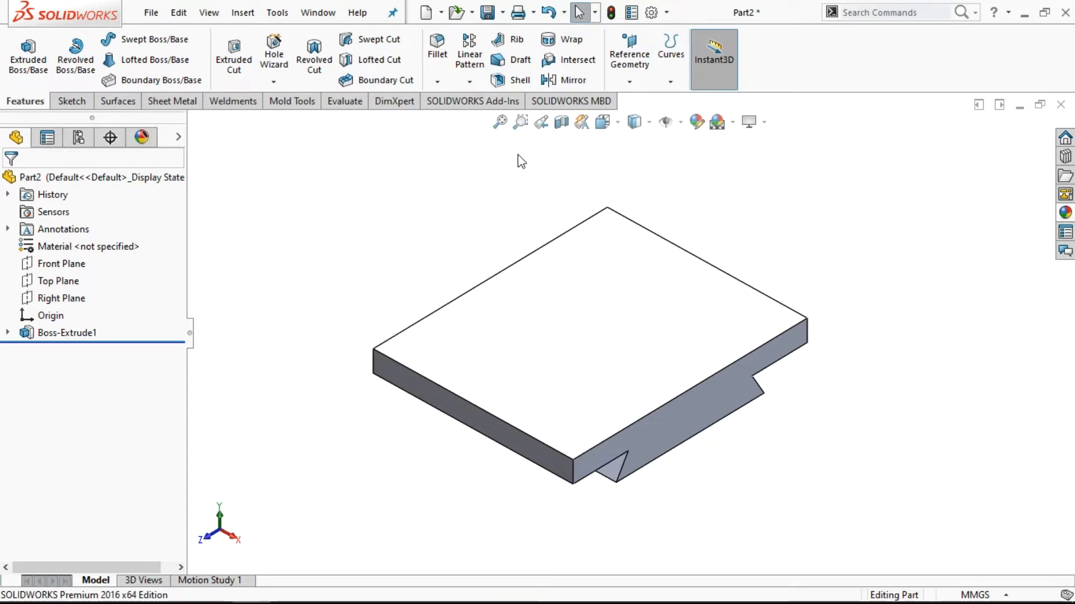
# - Start the Hole Wizard with the ANSI Metric dowel hole type in isometric view and choose the plate's top face for the hole positions
pyautogui.click(602, 123)
pyautogui.click(692, 165)
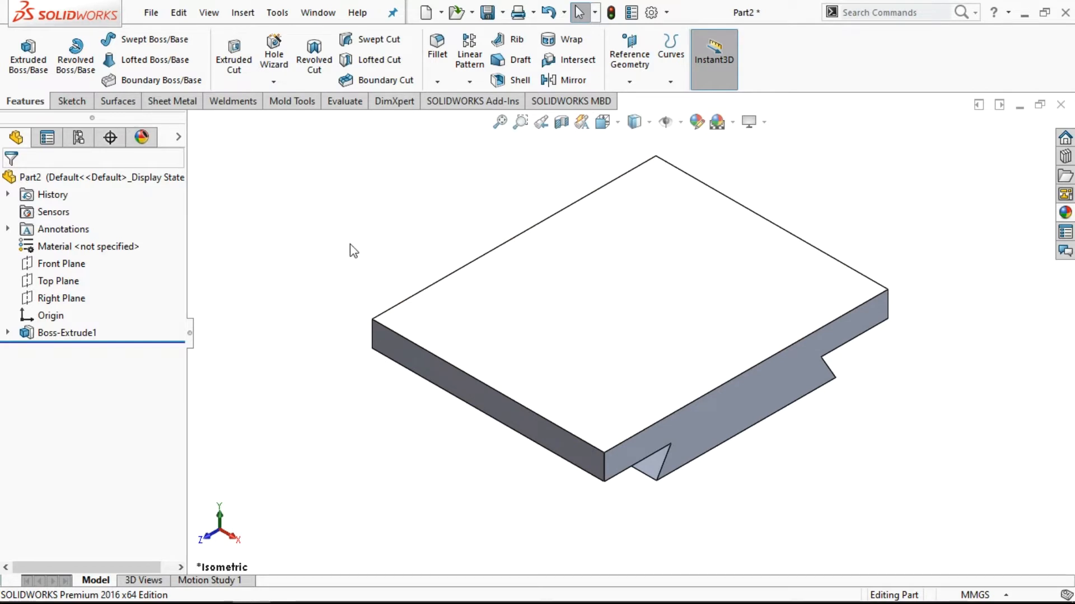
pyautogui.click(280, 51)
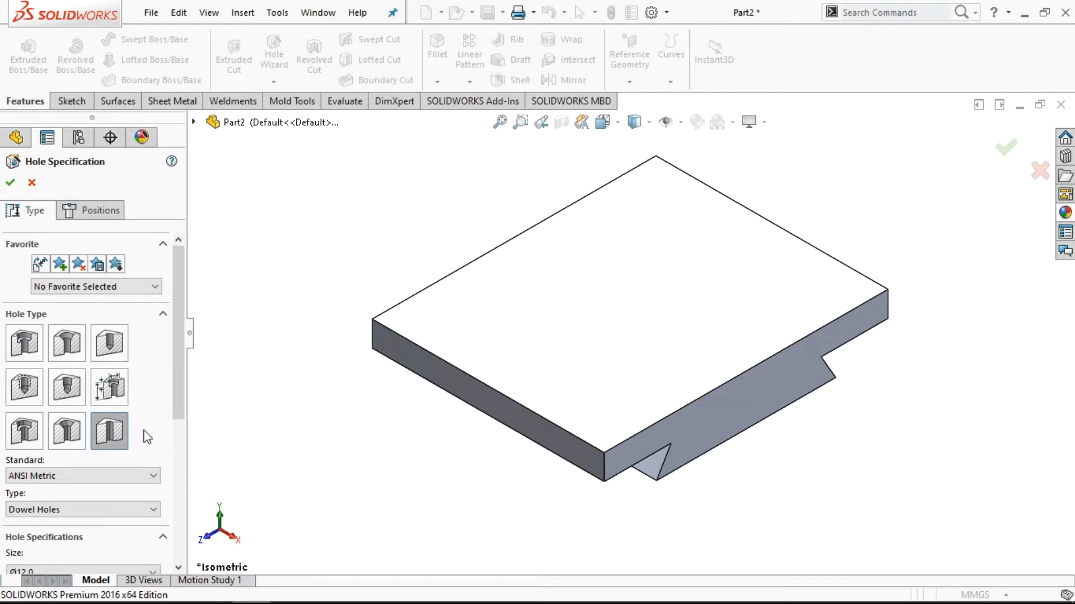
pyautogui.click(101, 213)
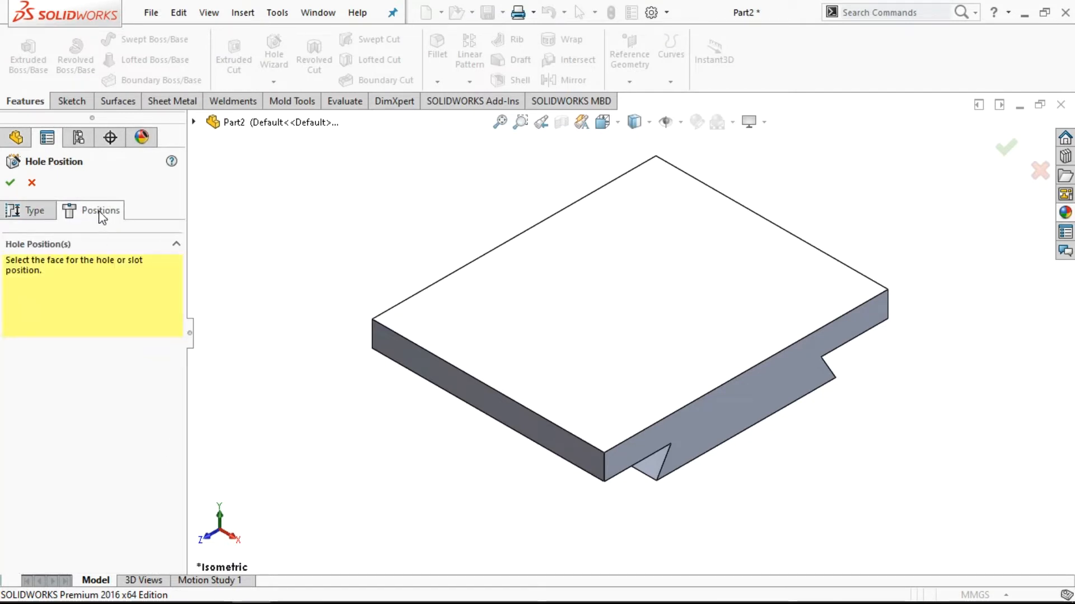
pyautogui.click(605, 432)
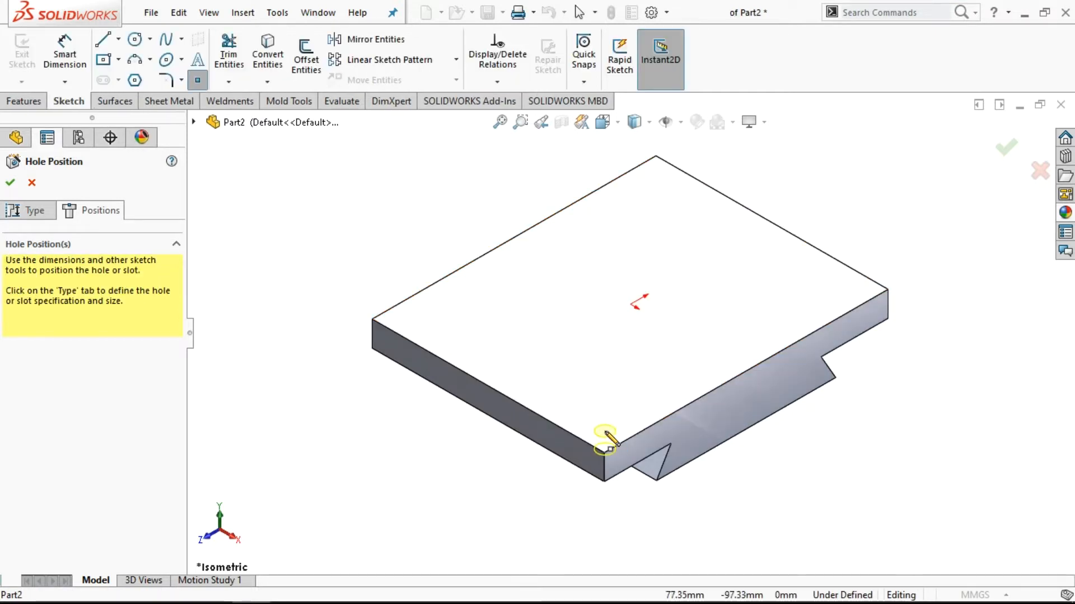
# - Place four holes on the plate's top face, one near each corner
pyautogui.click(844, 288)
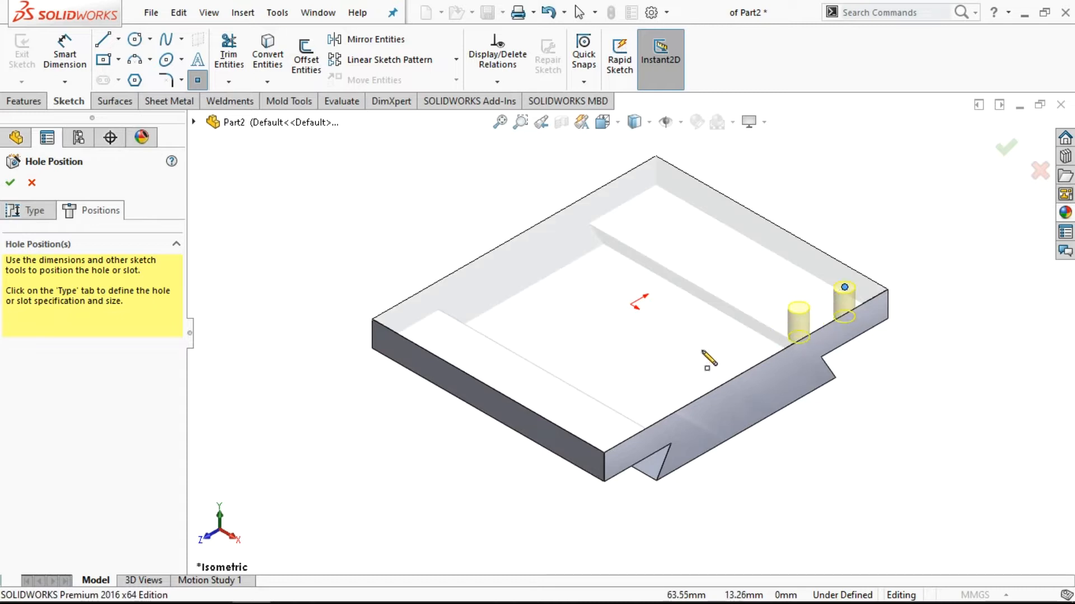
pyautogui.click(614, 420)
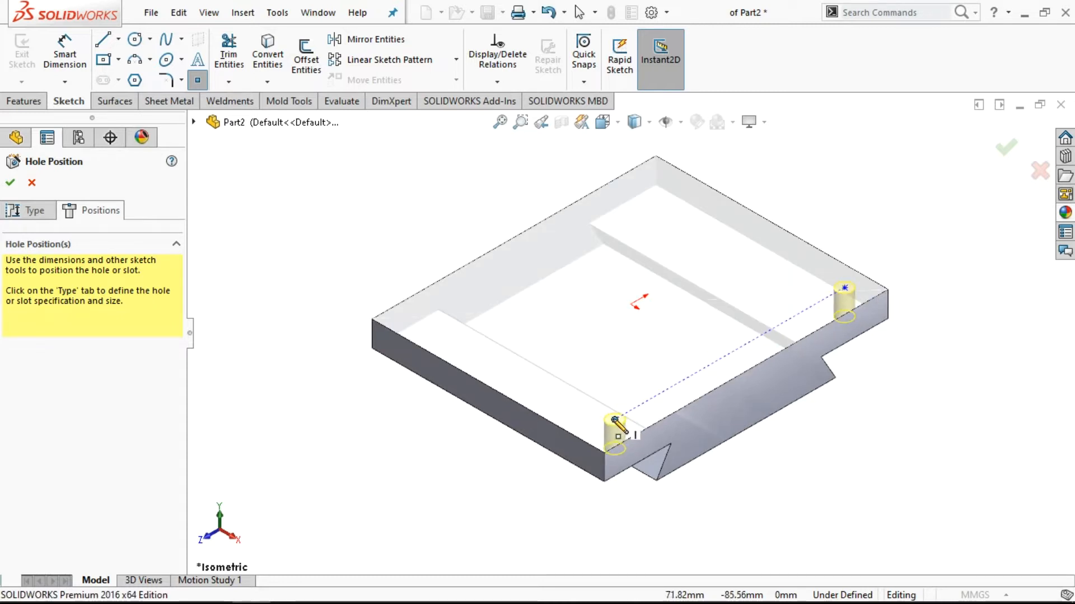
pyautogui.click(441, 319)
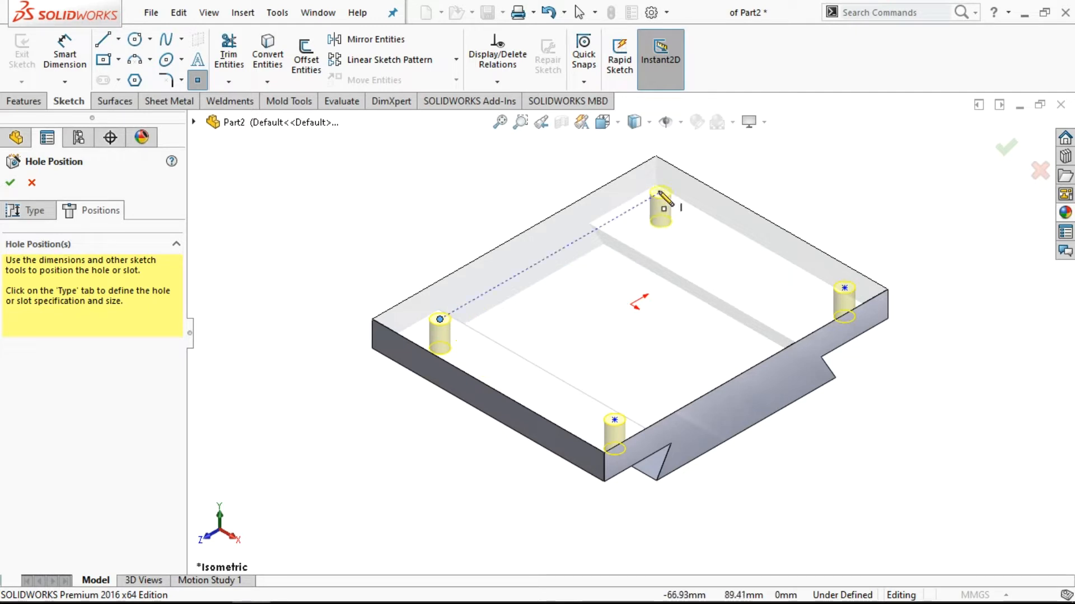
pyautogui.click(662, 191)
pyautogui.press('Escape')
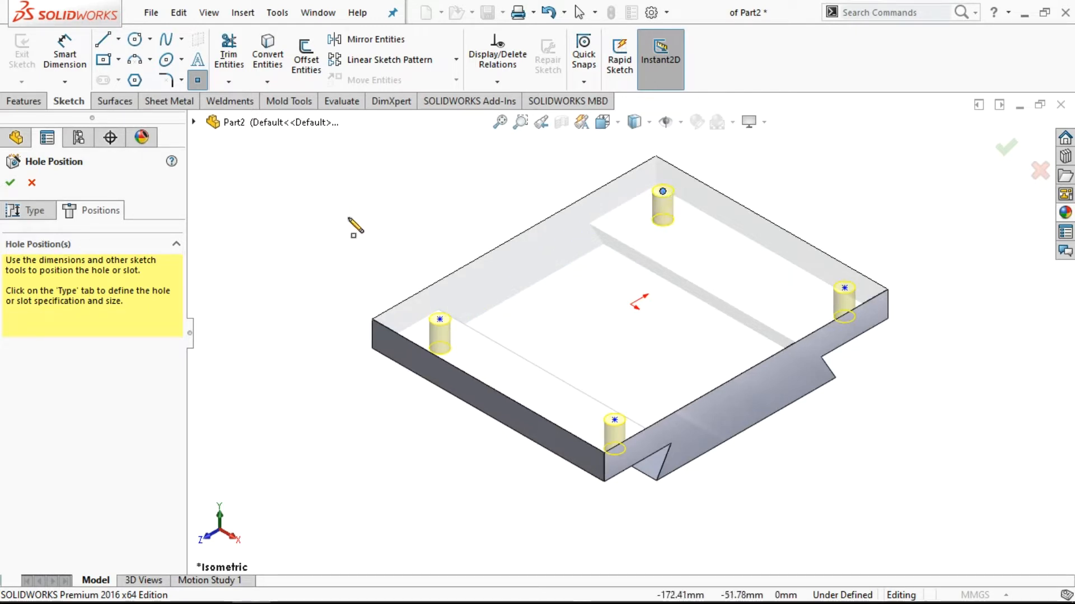
# - Check the Base 3 hole layout in the PDF and dimension the nearest corner hole 25 mm from the plate's adjacent dovetail-profile edge
pyautogui.click(65, 56)
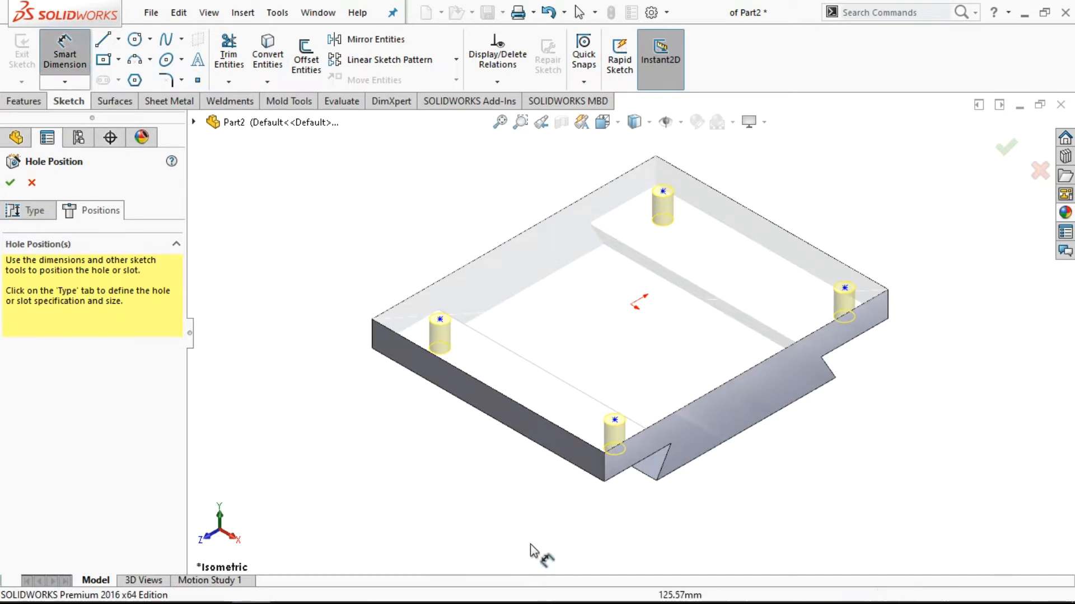
pyautogui.click(96, 593)
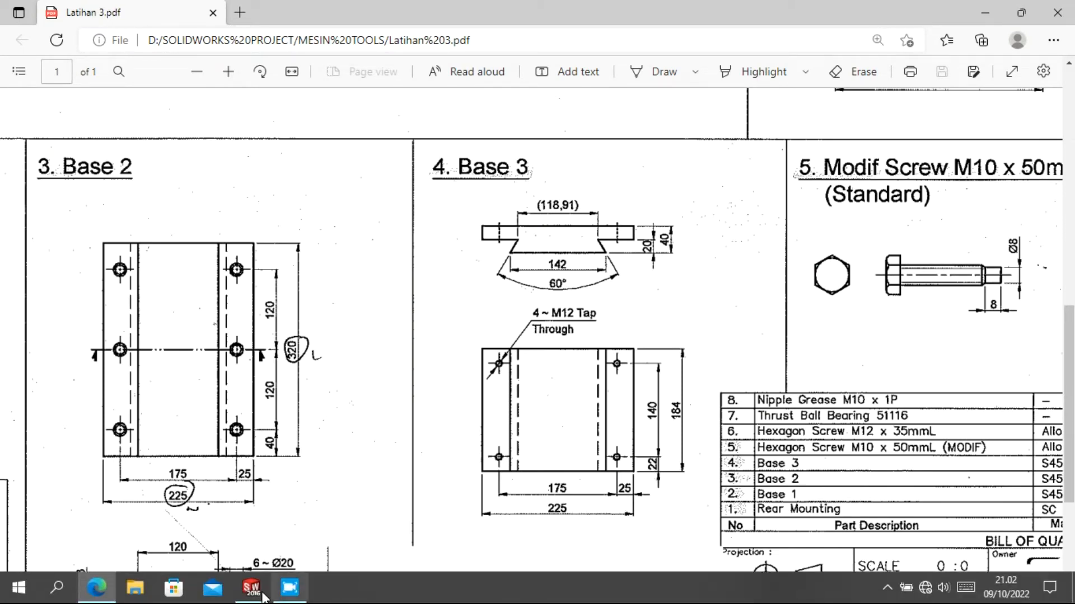
pyautogui.click(243, 586)
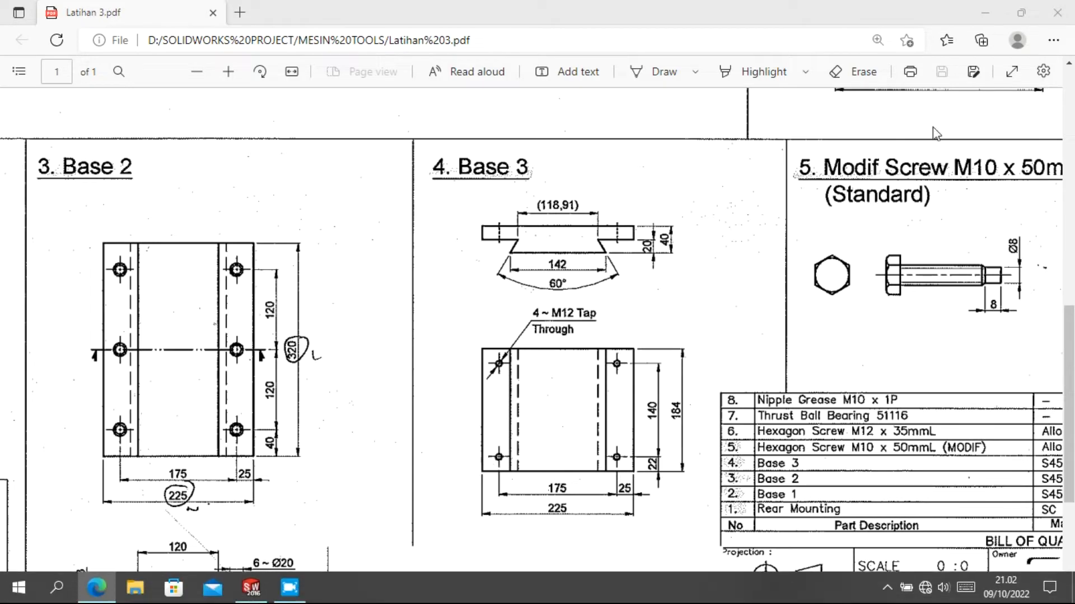
pyautogui.click(985, 18)
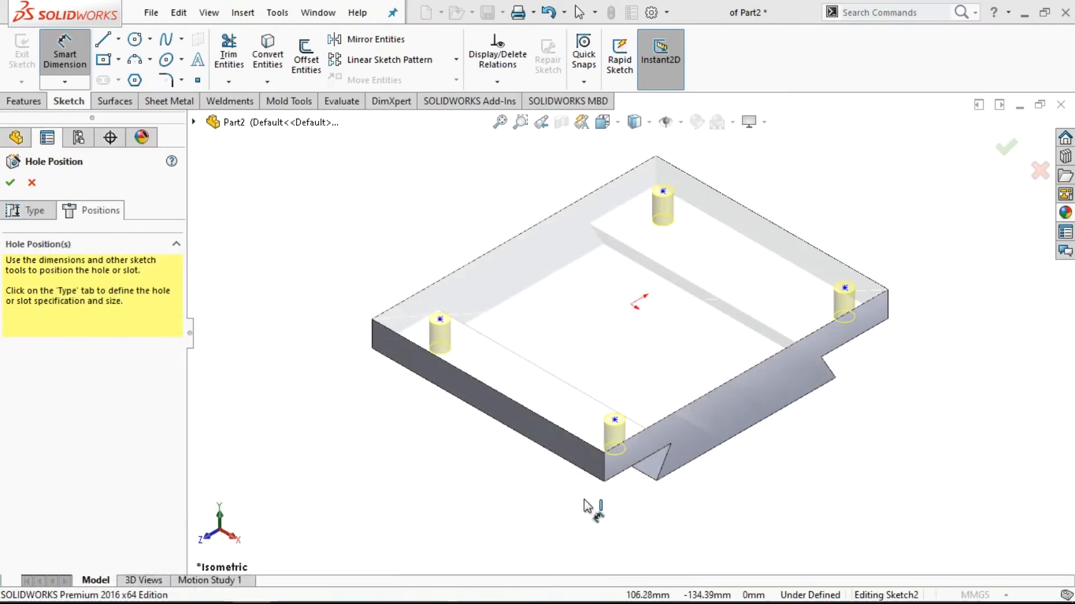
pyautogui.click(630, 408)
pyautogui.click(629, 434)
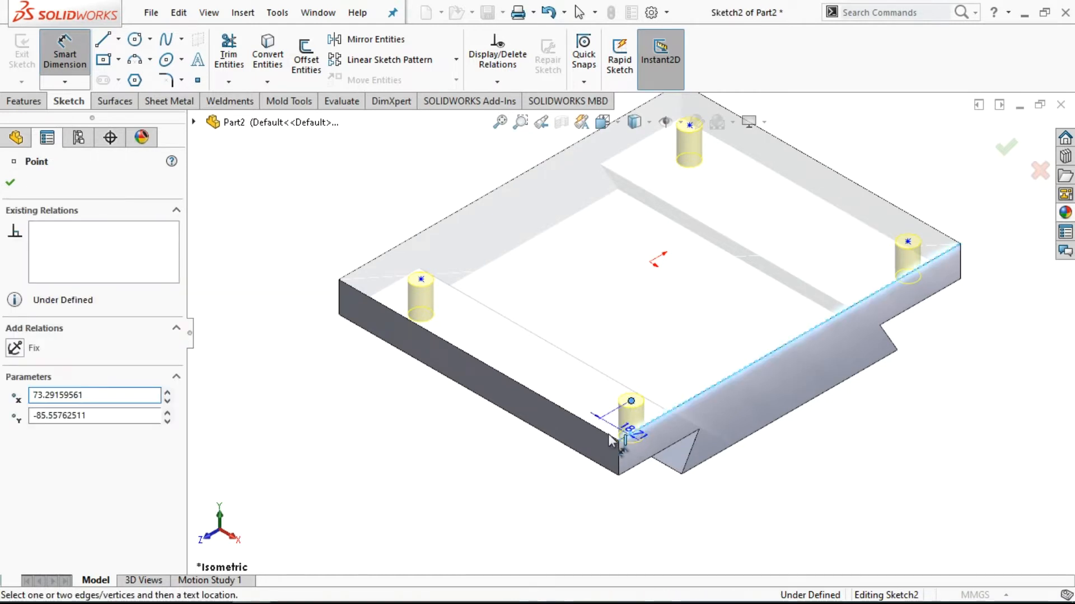
pyautogui.click(559, 466)
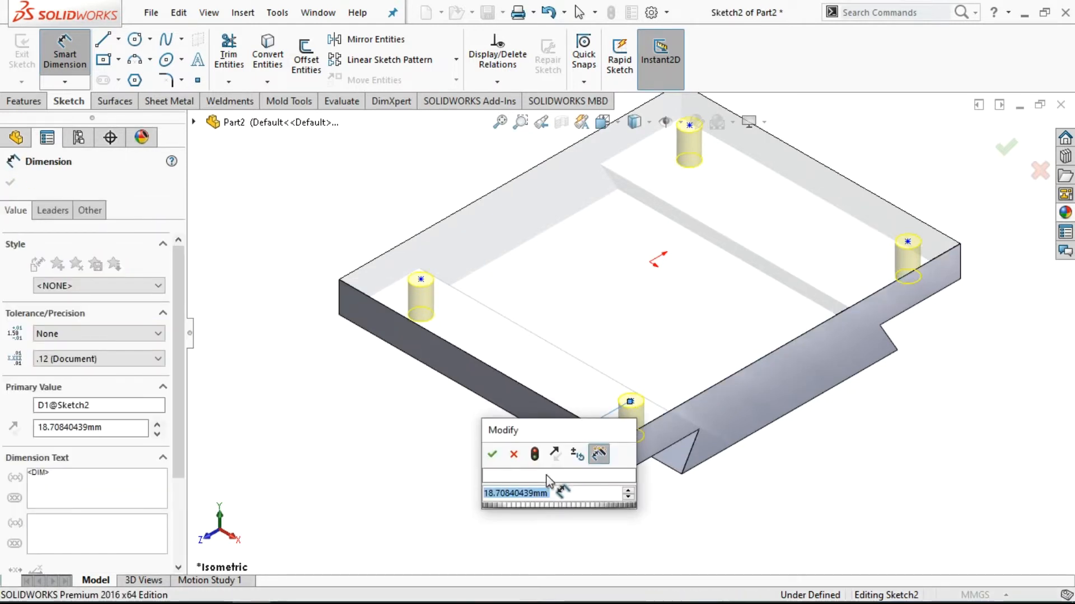
pyautogui.write('25')
pyautogui.press('Return')
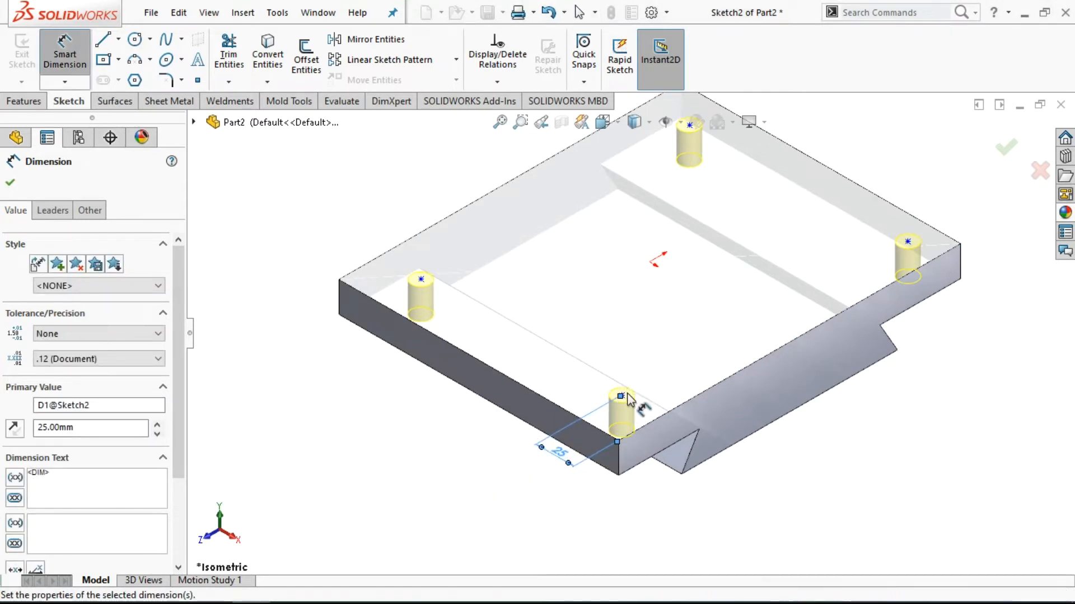
# - Dimension the other hole along the same long plate side 25 mm from its nearest plate corner
pyautogui.click(421, 279)
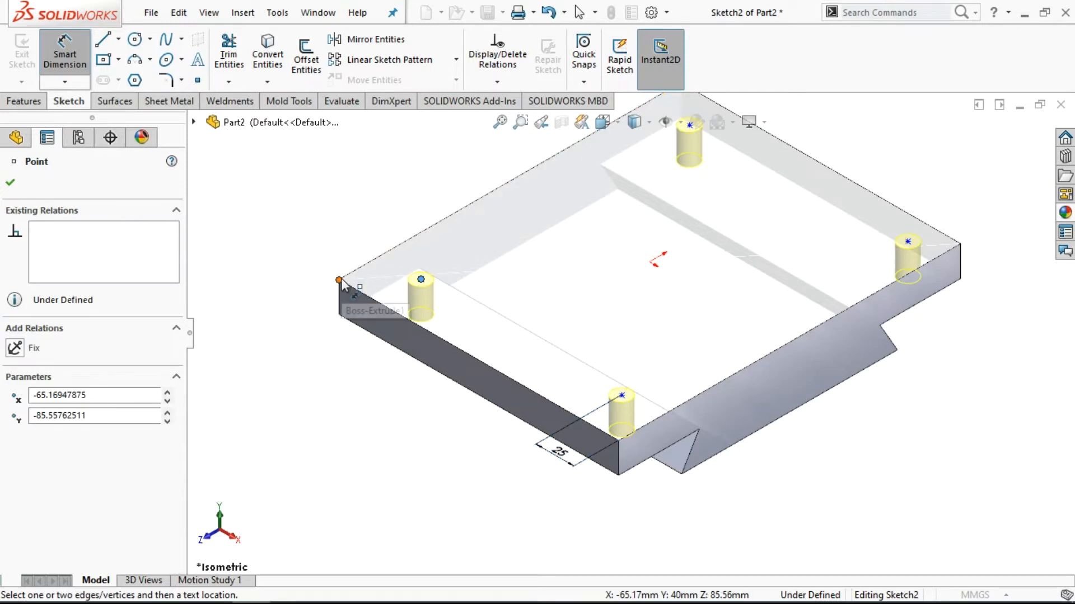
pyautogui.click(339, 280)
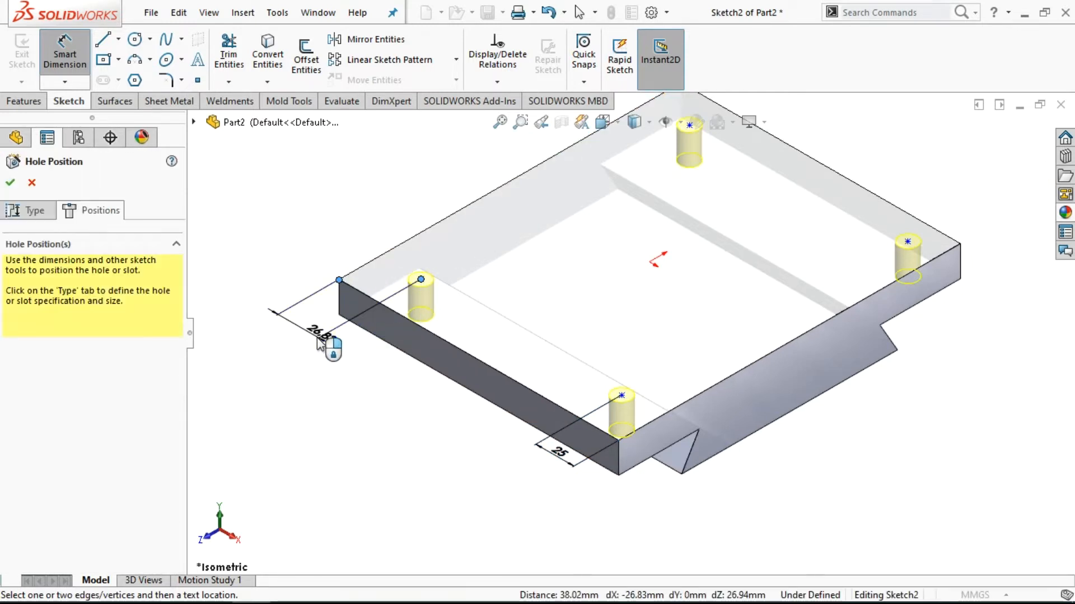
pyautogui.click(320, 343)
pyautogui.press('Escape')
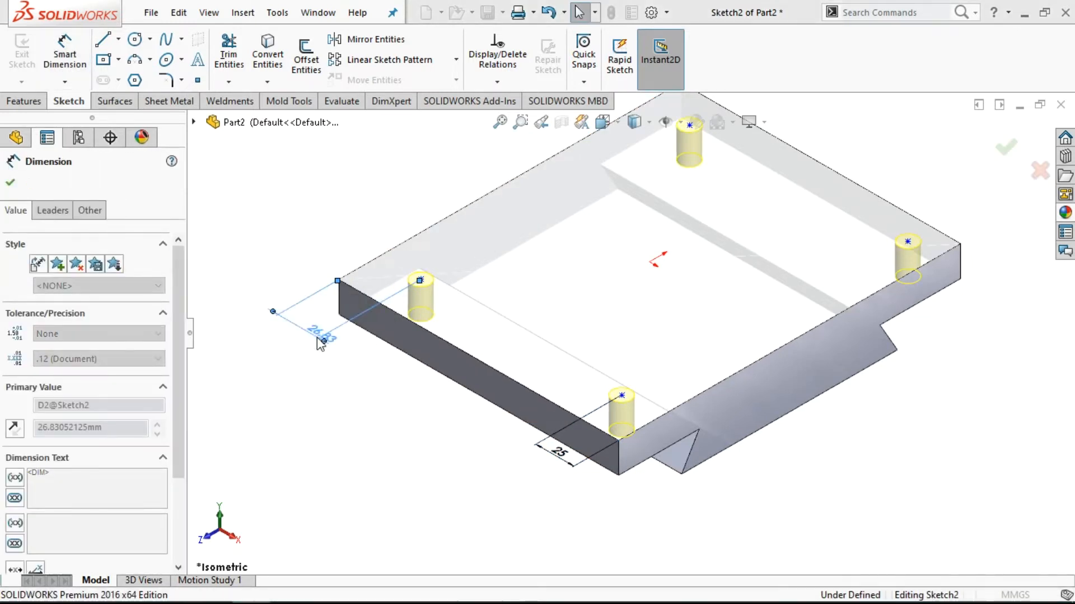
# - Add a spacing dimension between the two holes that carry the 25 mm offsets, placing it outside the plate
pyautogui.click(418, 279)
pyautogui.click(622, 395)
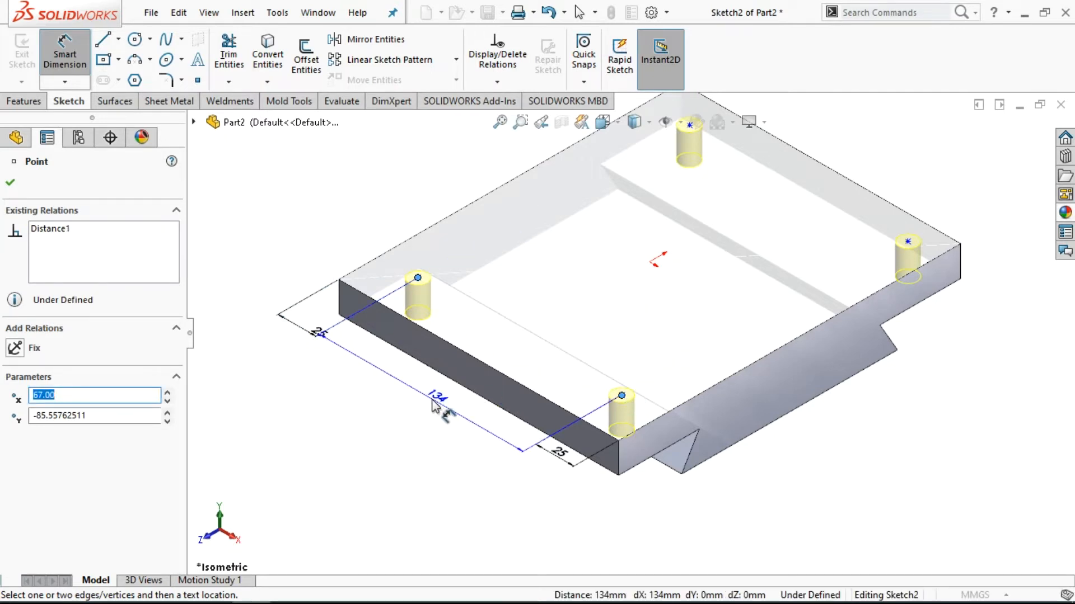
pyautogui.click(417, 422)
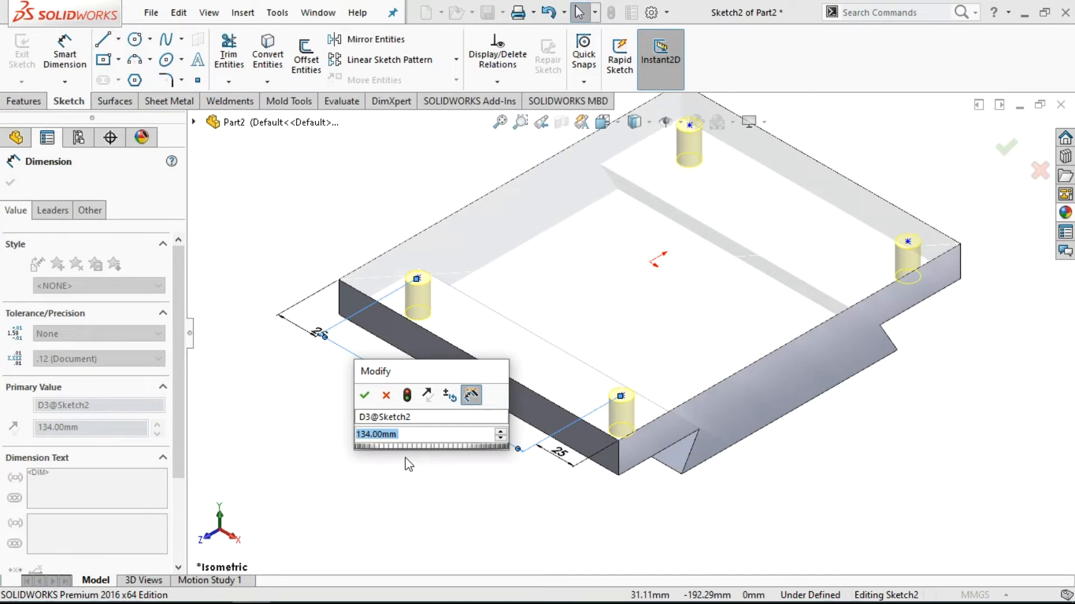
# - Try to set the spacing between the two dimensioned holes to 140 mm and undo the value change
pyautogui.write('14')
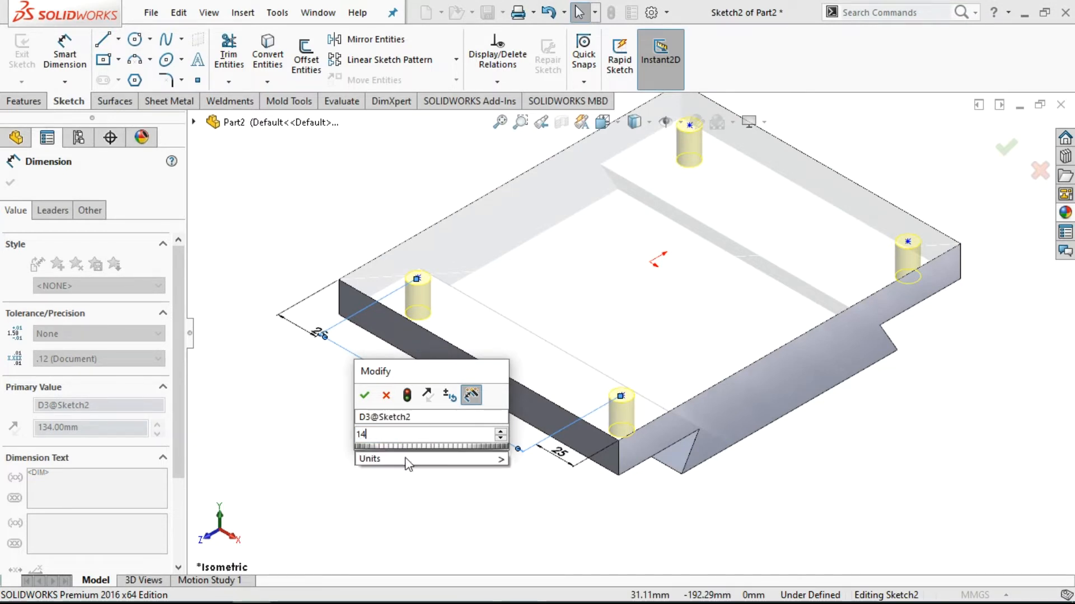
pyautogui.write('0')
pyautogui.press('Return')
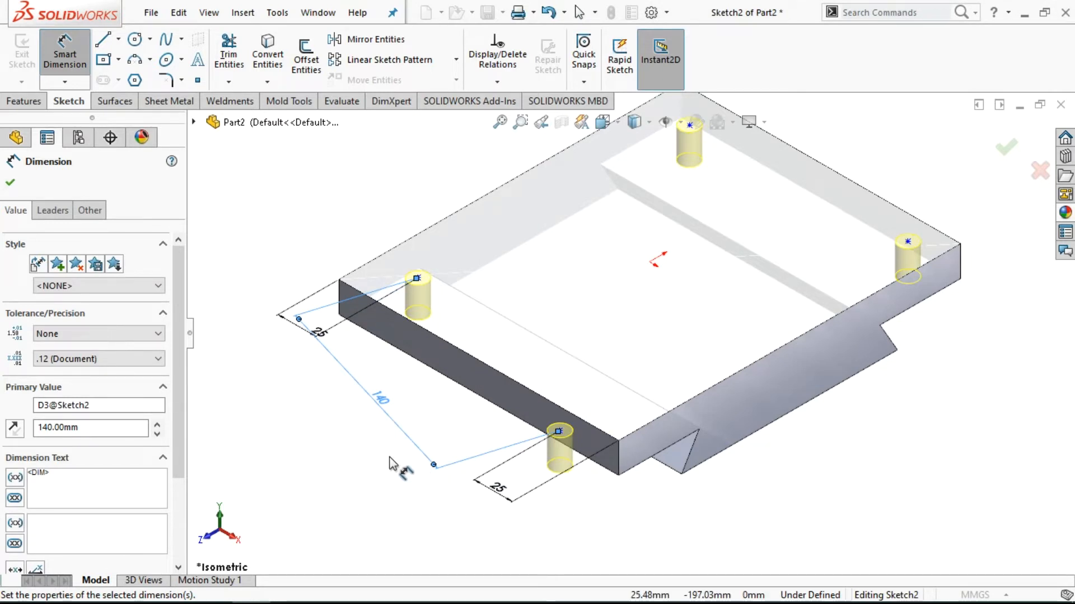
pyautogui.rightClick(390, 463)
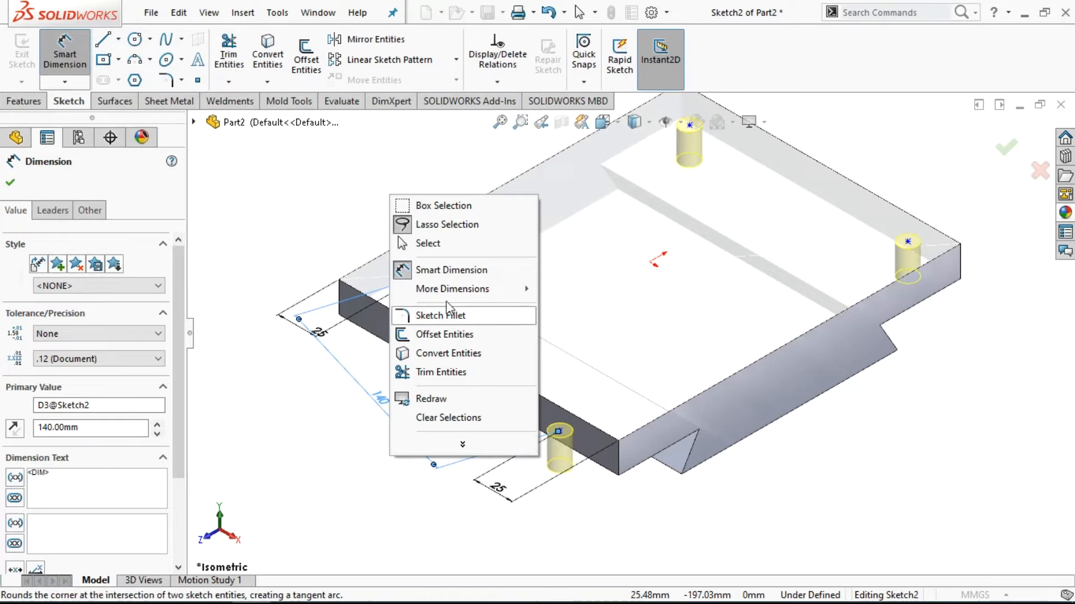
pyautogui.click(425, 243)
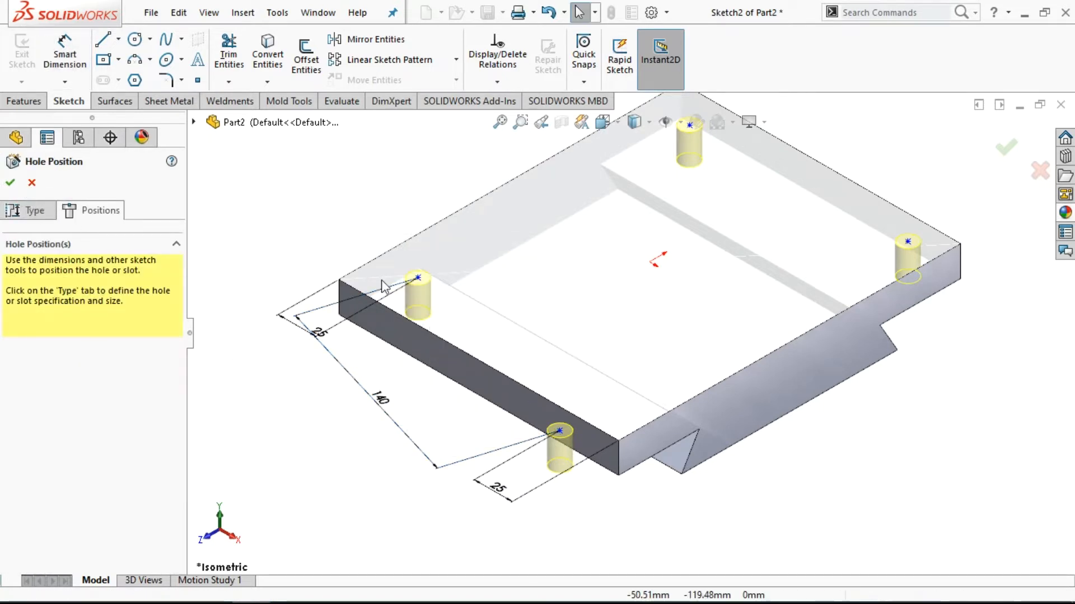
pyautogui.click(548, 13)
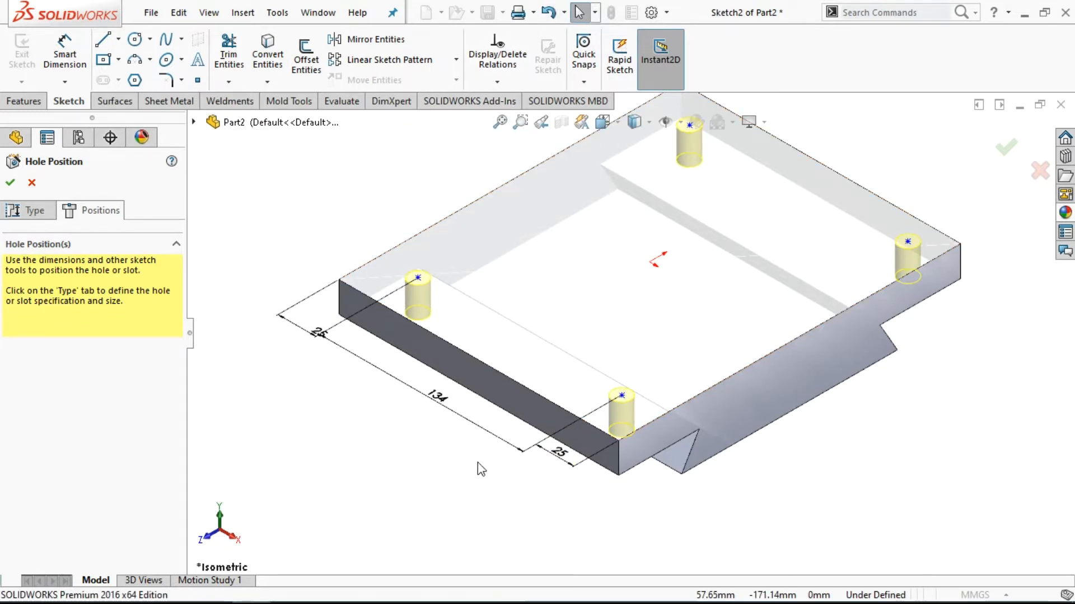
# - Review the hole spacing and edge offsets of Base 3 in the PDF drawing and return to the hole position sketch
pyautogui.moveTo(303, 602)
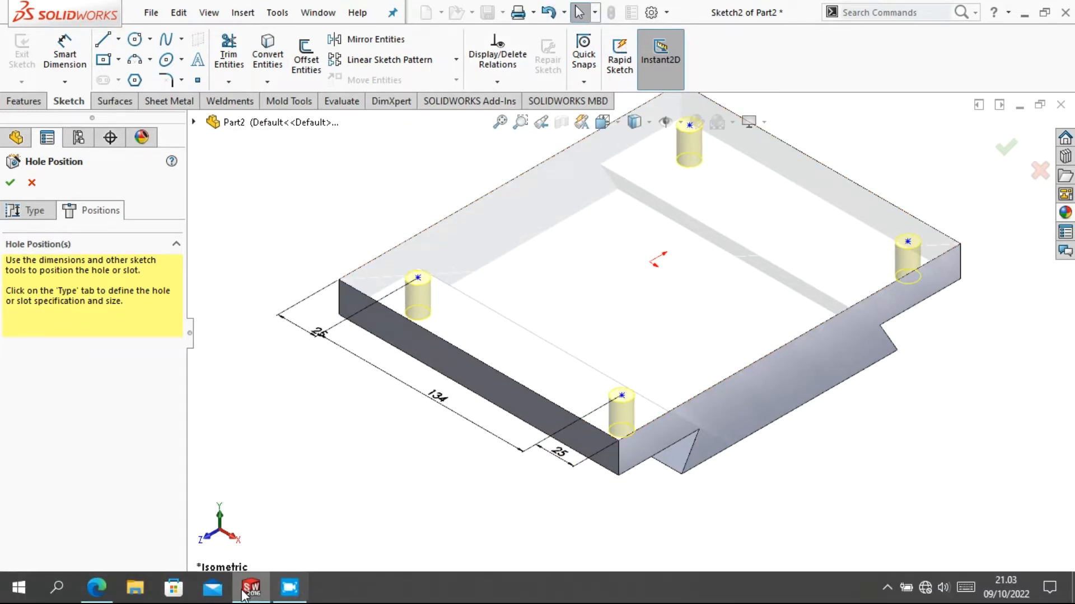
pyautogui.click(105, 592)
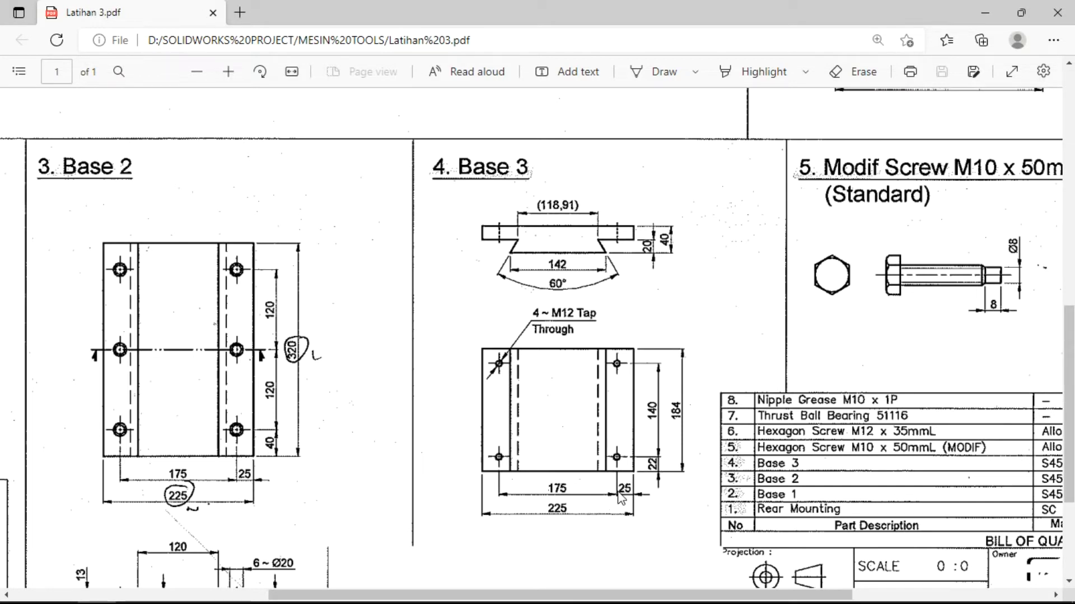
pyautogui.moveTo(310, 598)
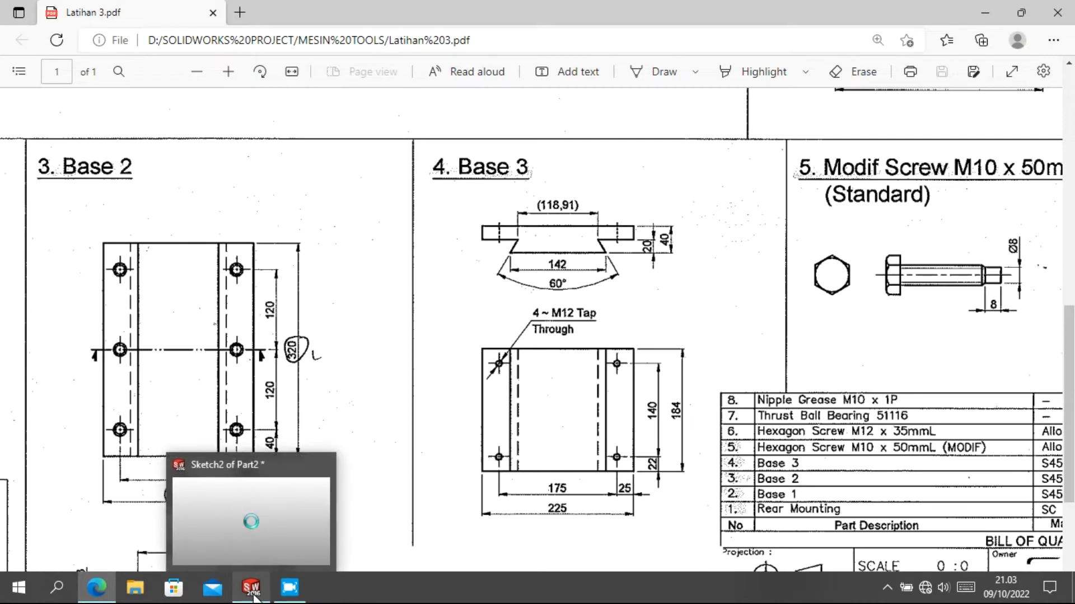
pyautogui.click(985, 12)
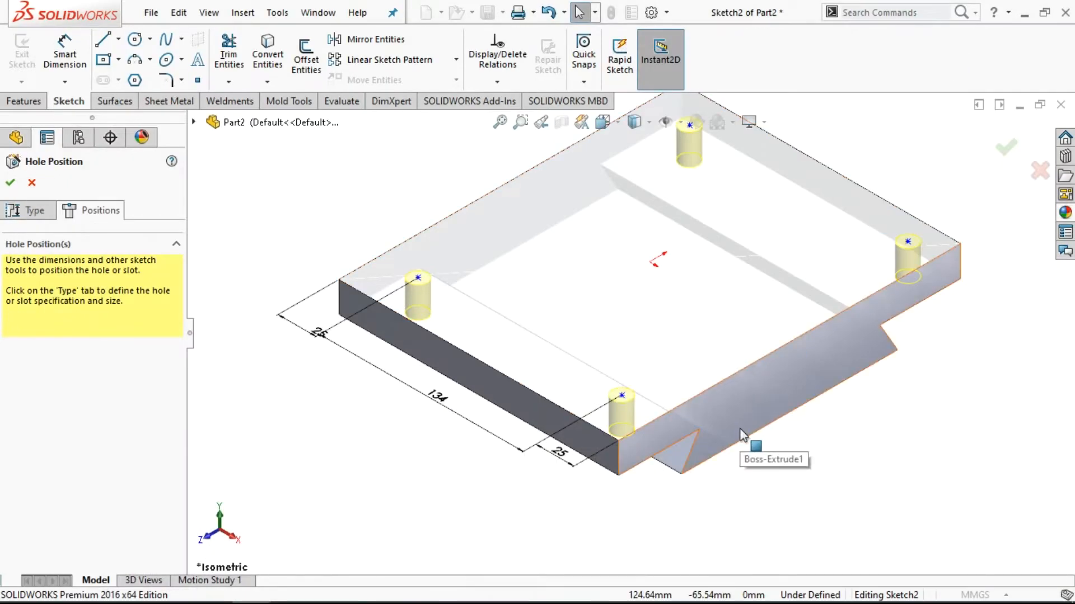
pyautogui.moveTo(376, 603)
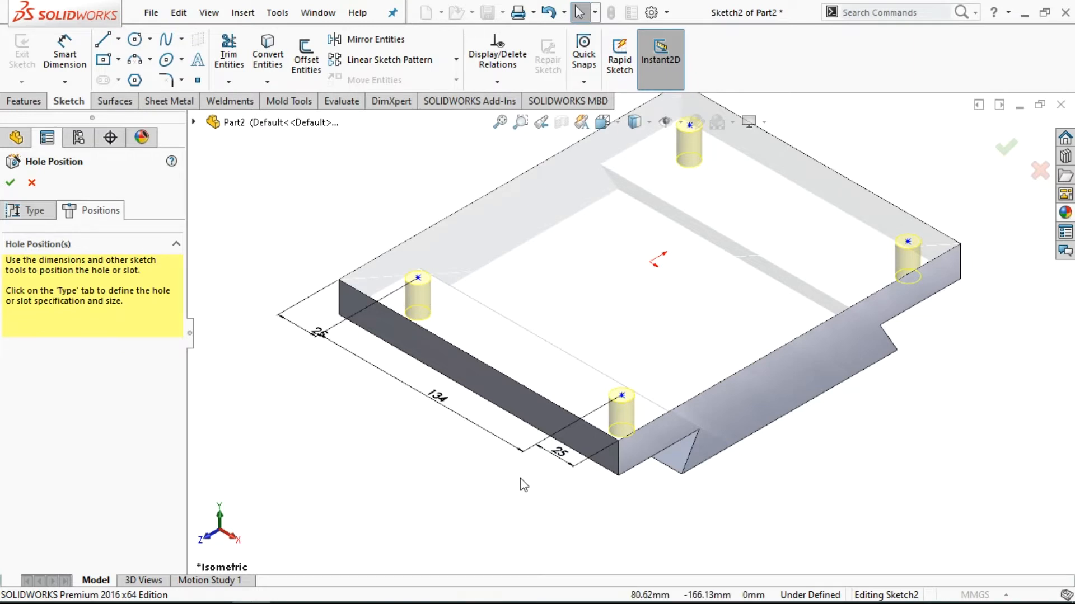
# - Try to set the nearest corner hole's offset from the plate's dovetail-profile edge to 22 mm and undo the change
pyautogui.click(559, 453)
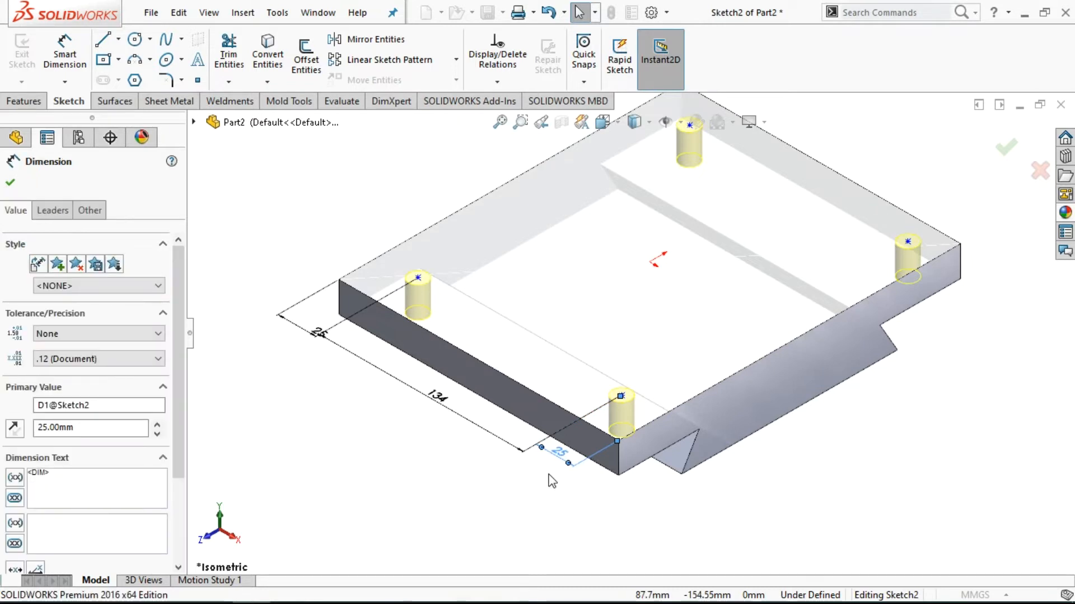
pyautogui.doubleClick(559, 453)
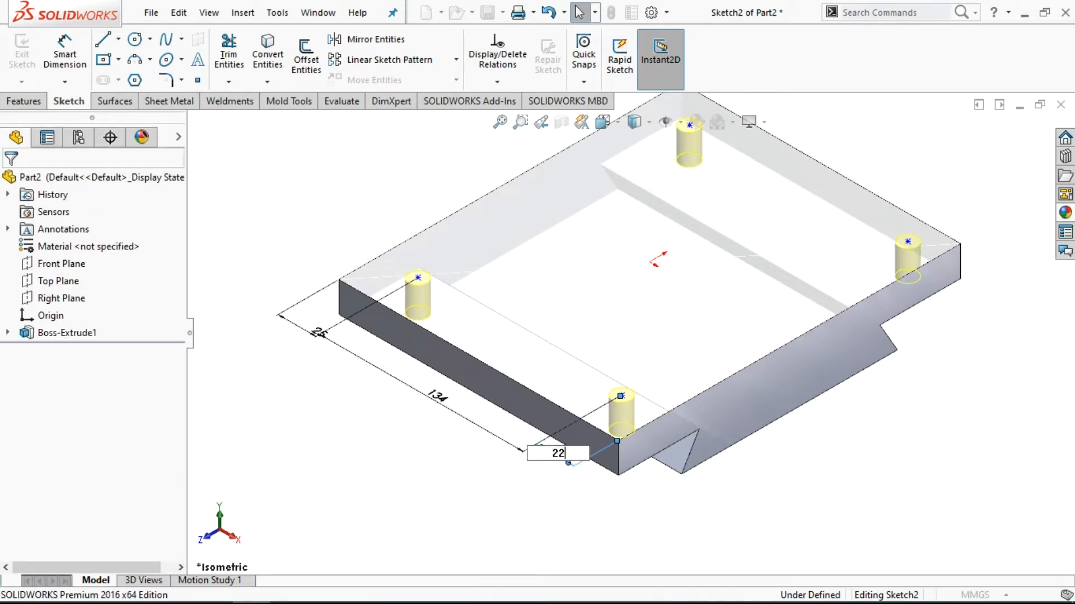
pyautogui.click(370, 283)
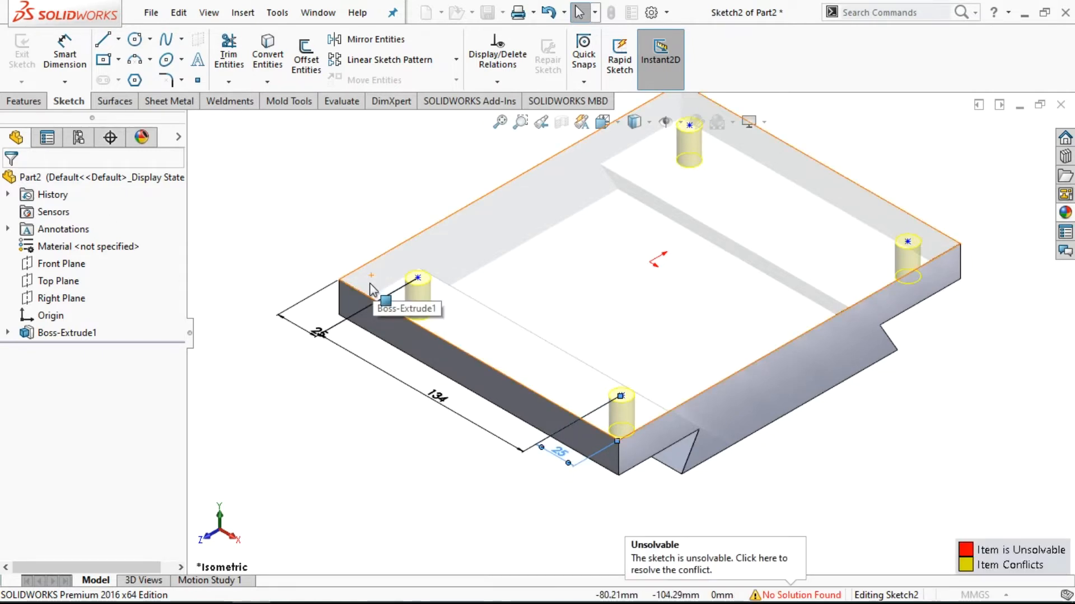
pyautogui.rightClick(522, 485)
pyautogui.click(489, 471)
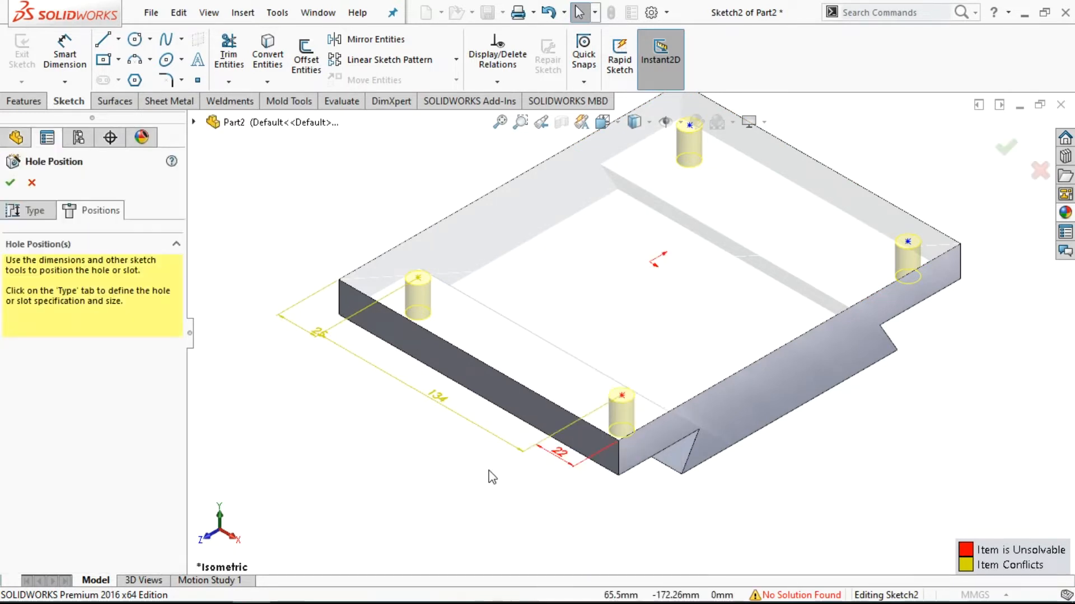
pyautogui.click(550, 14)
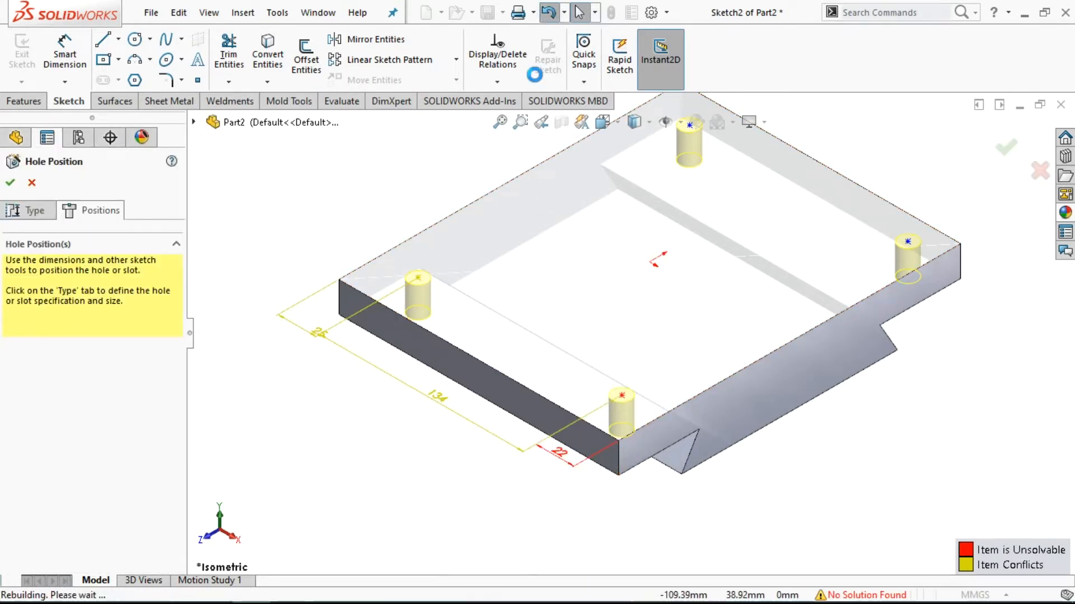
# - Delete the 22 mm, 134 mm and 25 mm dimensions placed on the two holes along the plate's dark 184 mm side
pyautogui.click(559, 454)
pyautogui.press('Delete')
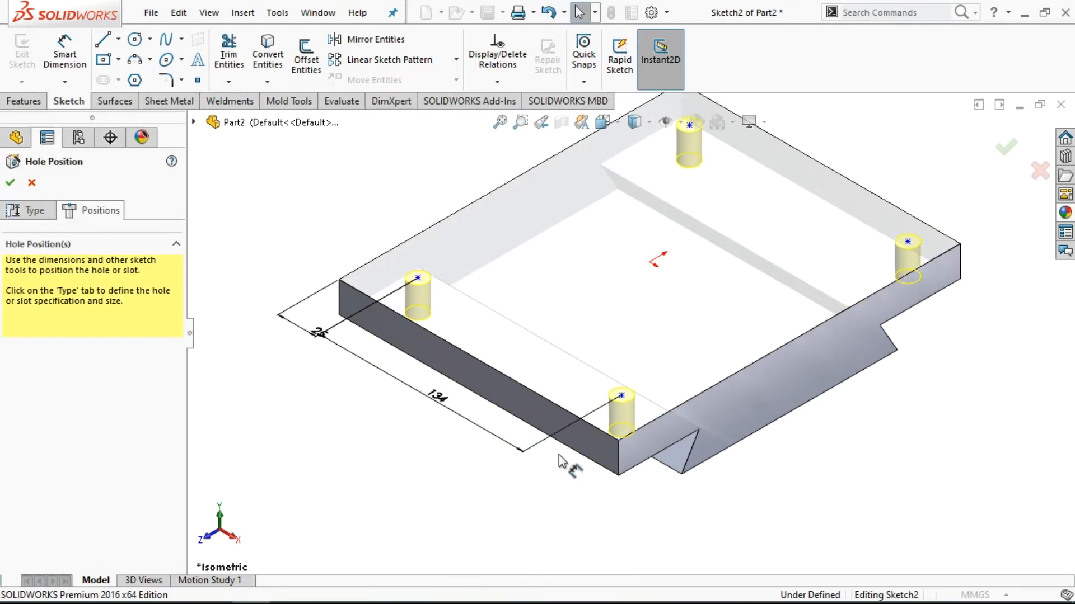
pyautogui.click(442, 407)
pyautogui.press('Delete')
pyautogui.click(326, 333)
pyautogui.press('Delete')
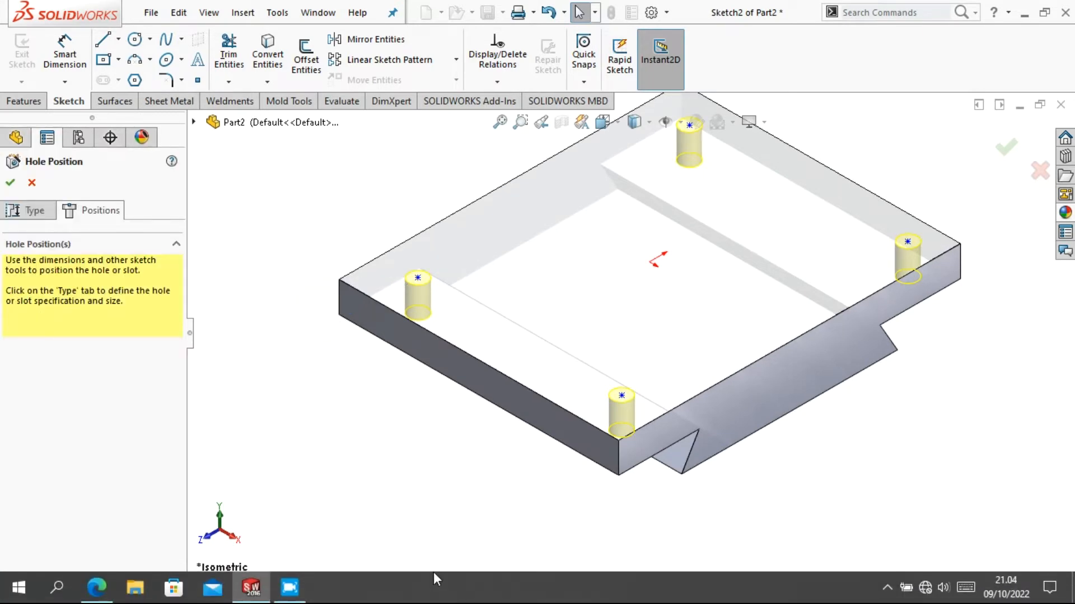
# - Recheck the Base 3 hole spacing in the PDF drawing and dimension the two holes along the 184 mm side 140 mm apart
pyautogui.click(96, 589)
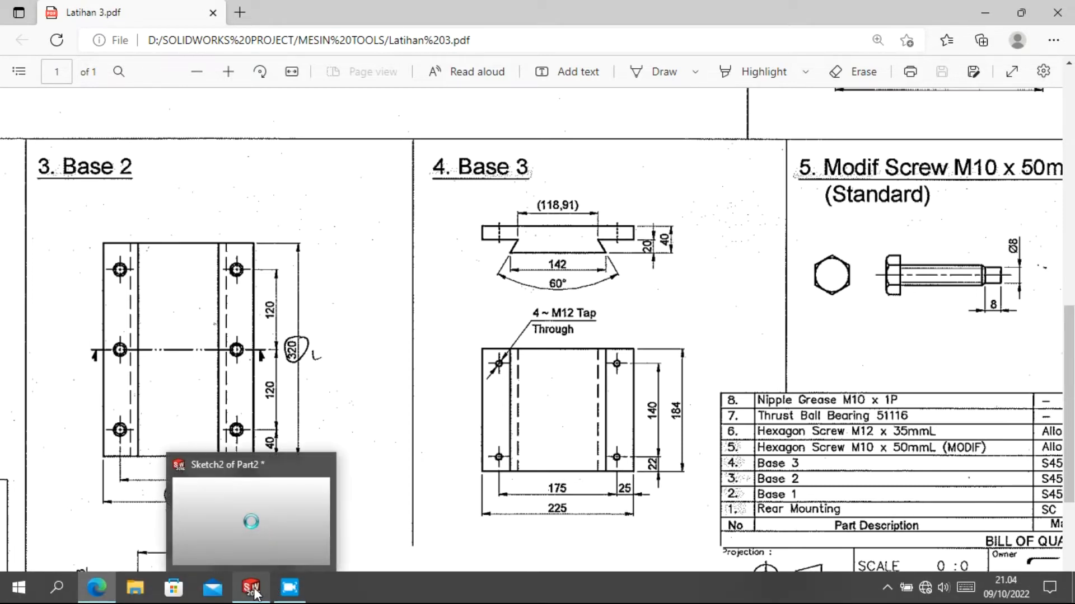
pyautogui.click(986, 11)
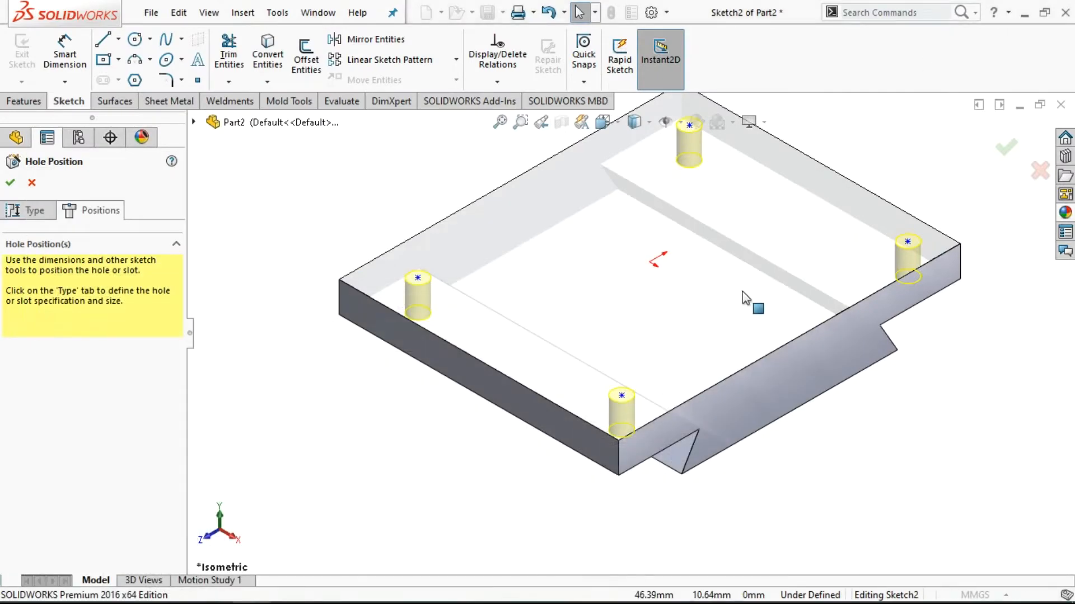
pyautogui.click(64, 54)
pyautogui.click(418, 278)
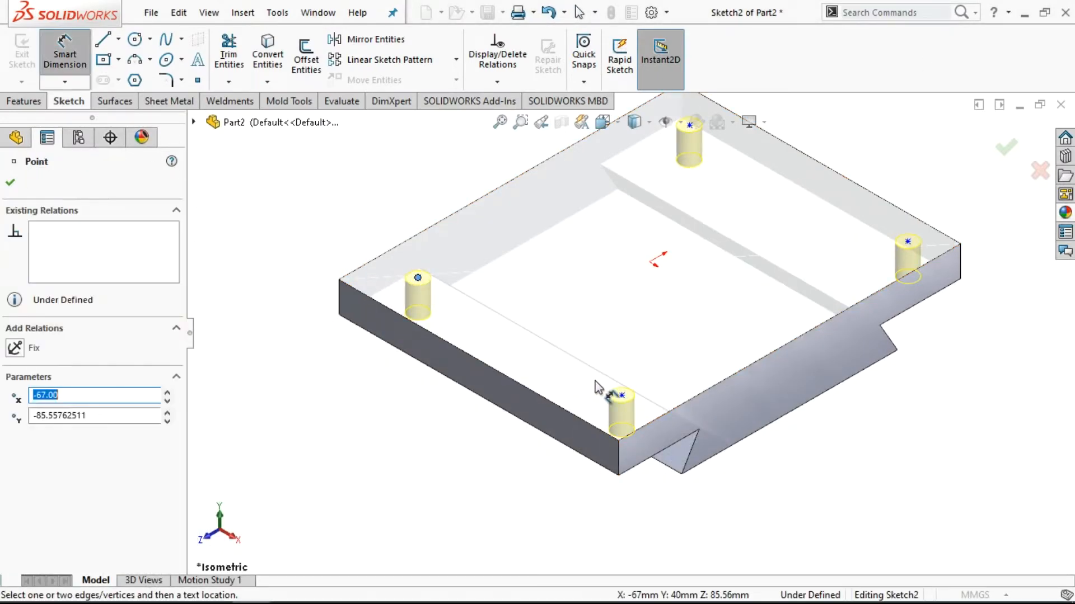
pyautogui.click(623, 395)
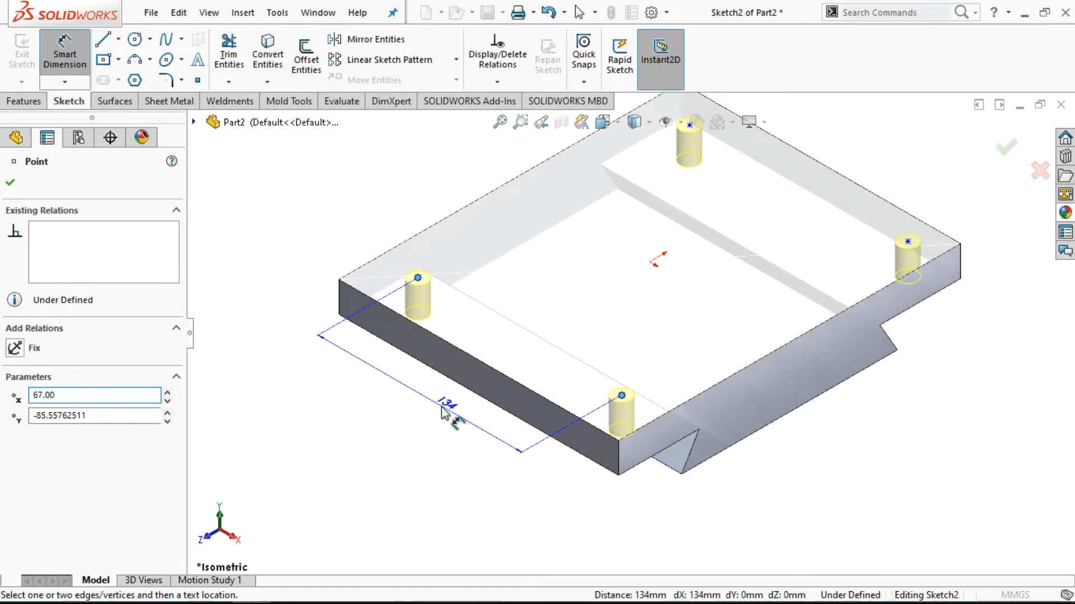
pyautogui.click(446, 408)
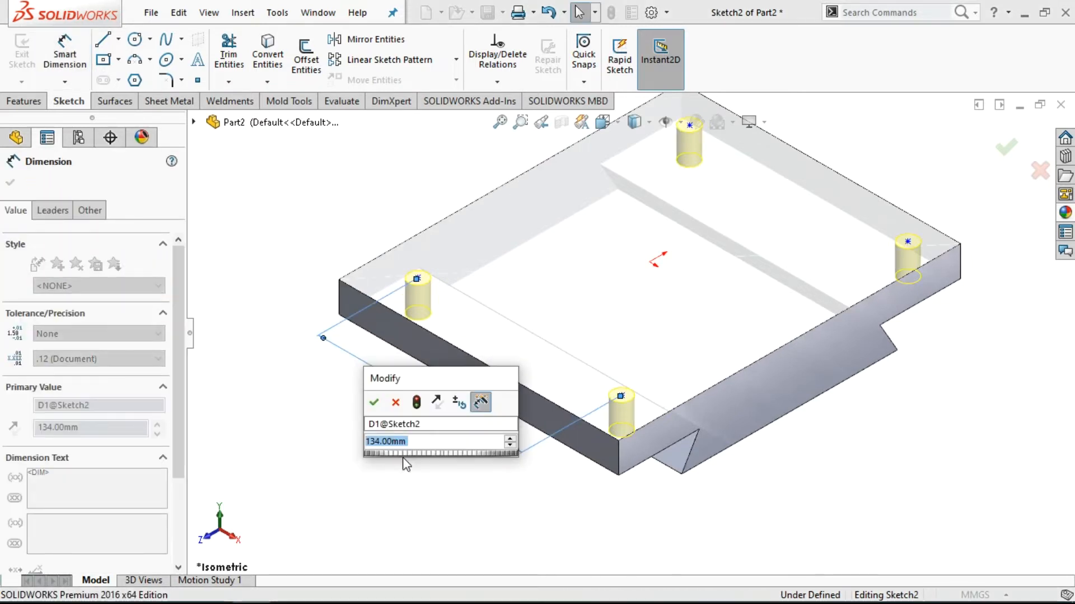
pyautogui.write('140')
pyautogui.press('Return')
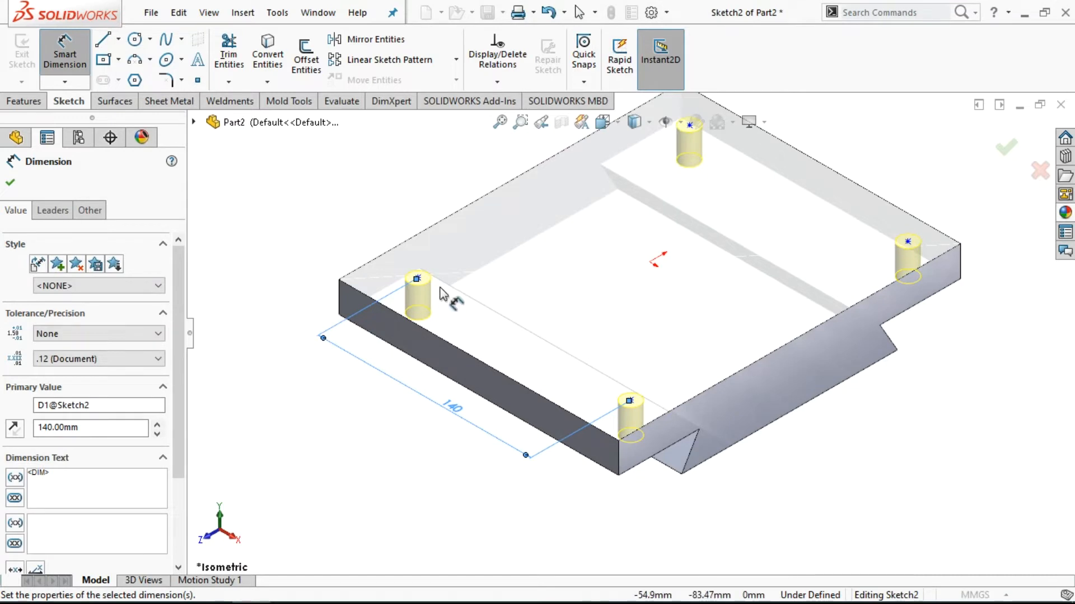
# - Dimension the other hole of the 140 mm pair 22 mm from the plate's rear dovetail-profile edge, outside the plate
pyautogui.click(418, 278)
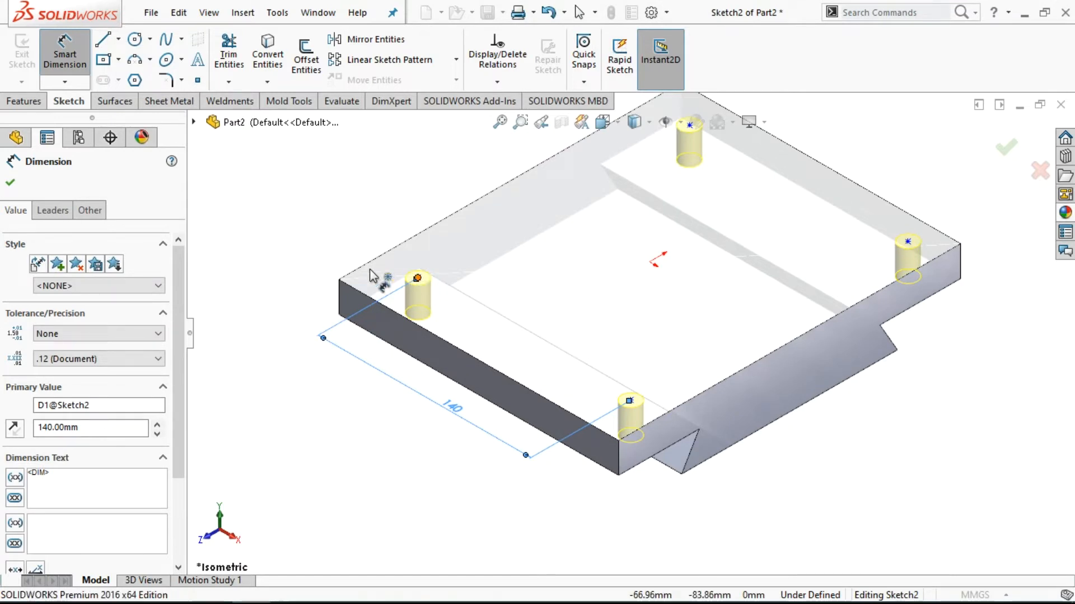
pyautogui.click(348, 278)
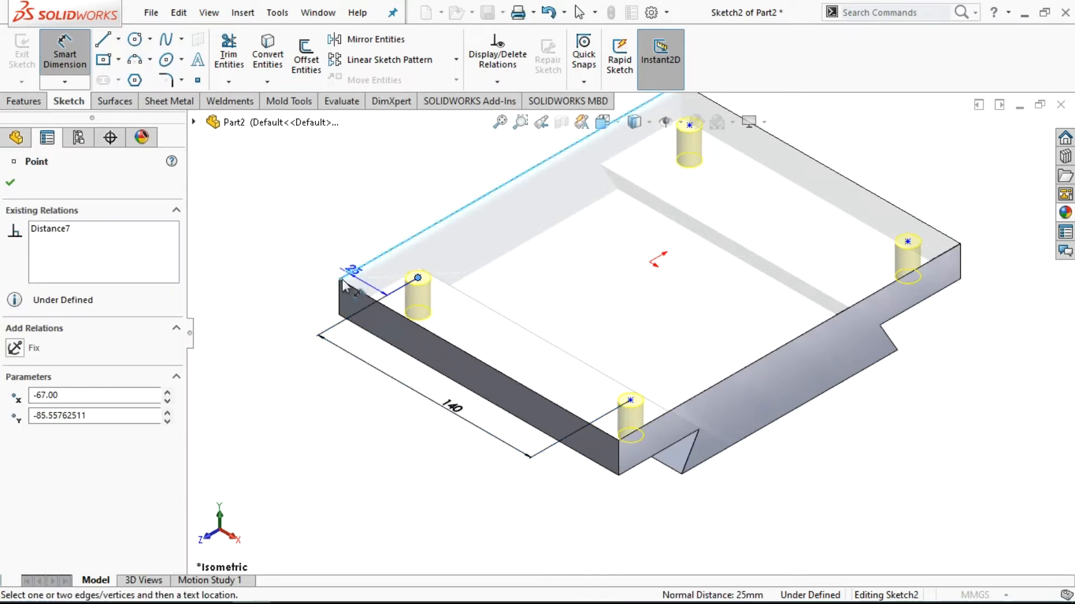
pyautogui.click(316, 321)
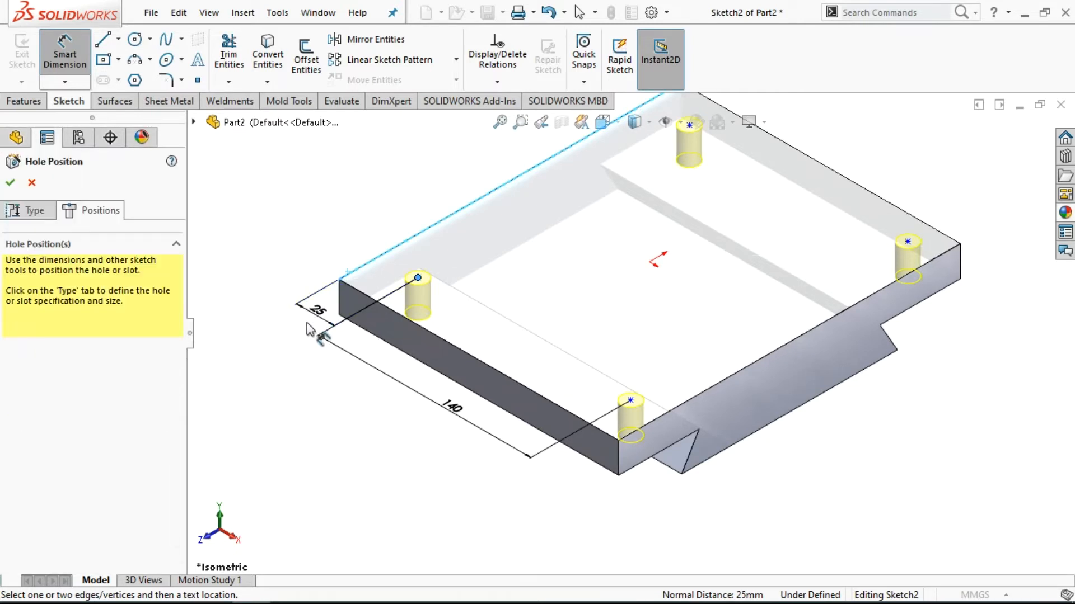
pyautogui.write('22')
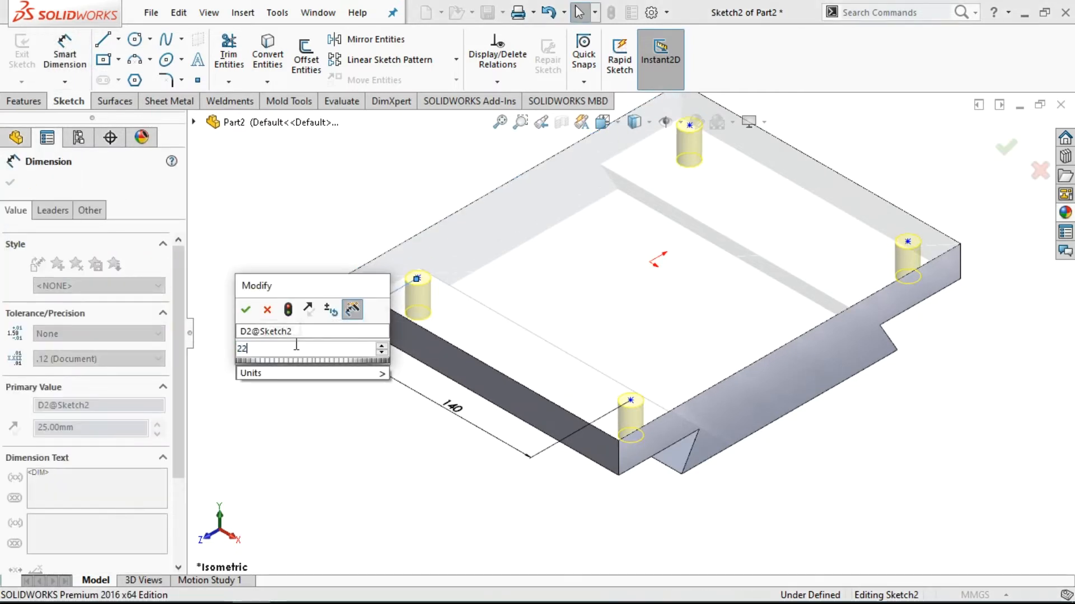
pyautogui.press('Return')
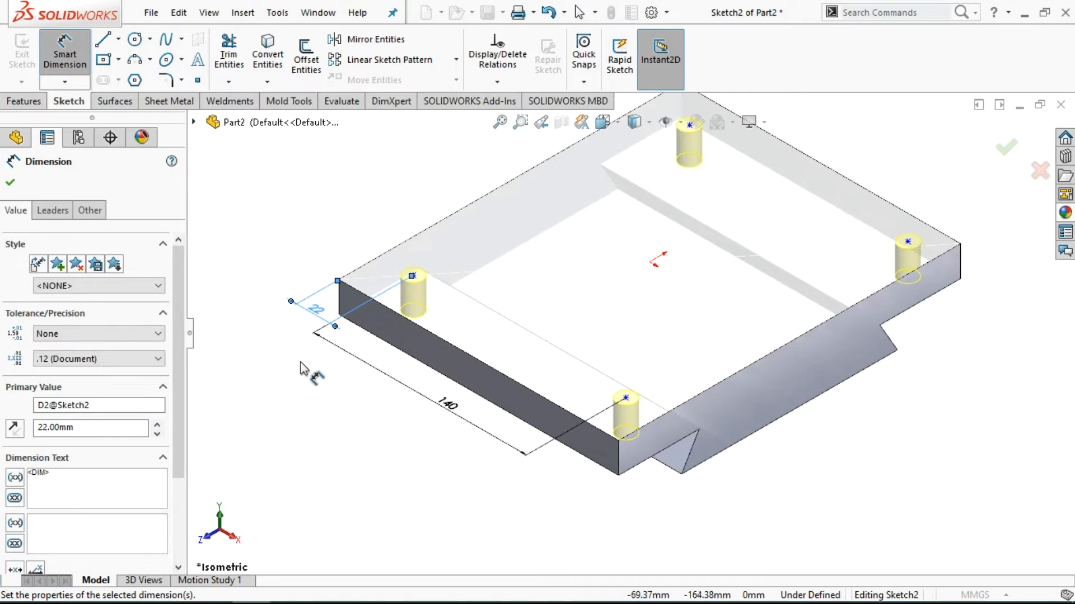
# - Dimension the nearest corner hole 22 mm from the plate's front dovetail-profile edge
pyautogui.click(633, 418)
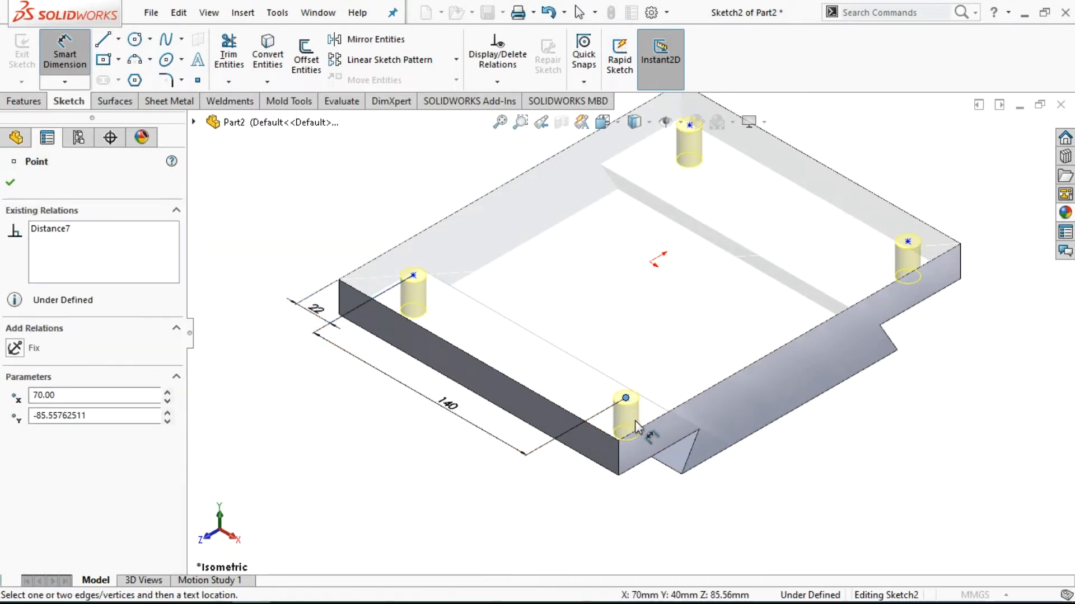
pyautogui.click(642, 428)
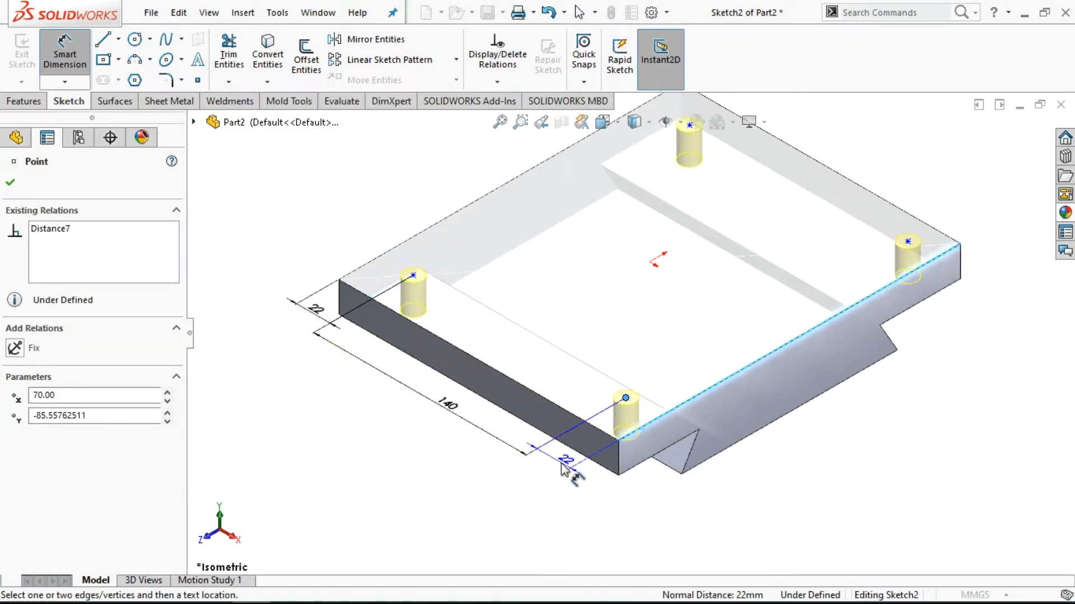
pyautogui.click(558, 473)
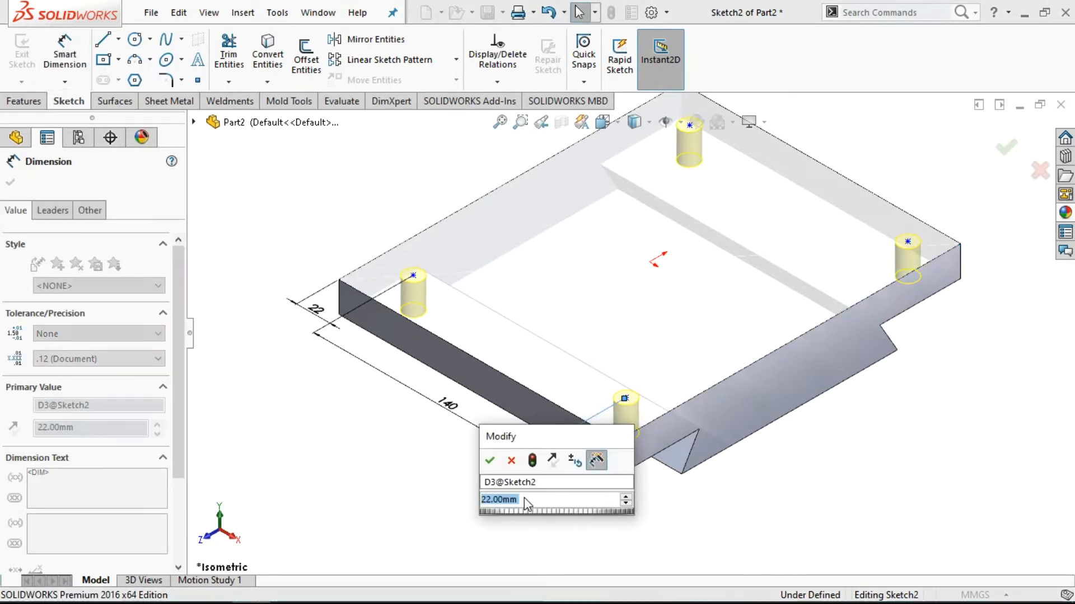
pyautogui.press('Return')
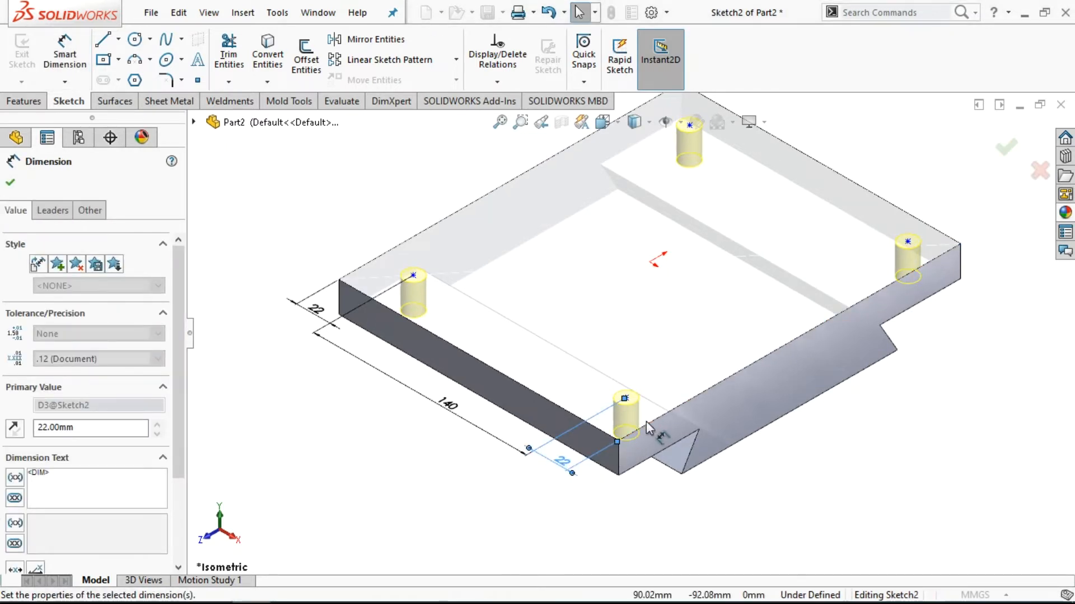
# - Dimension the nearest corner hole 25 mm from the plate's dark 184 mm side edge
pyautogui.click(625, 398)
pyautogui.click(607, 435)
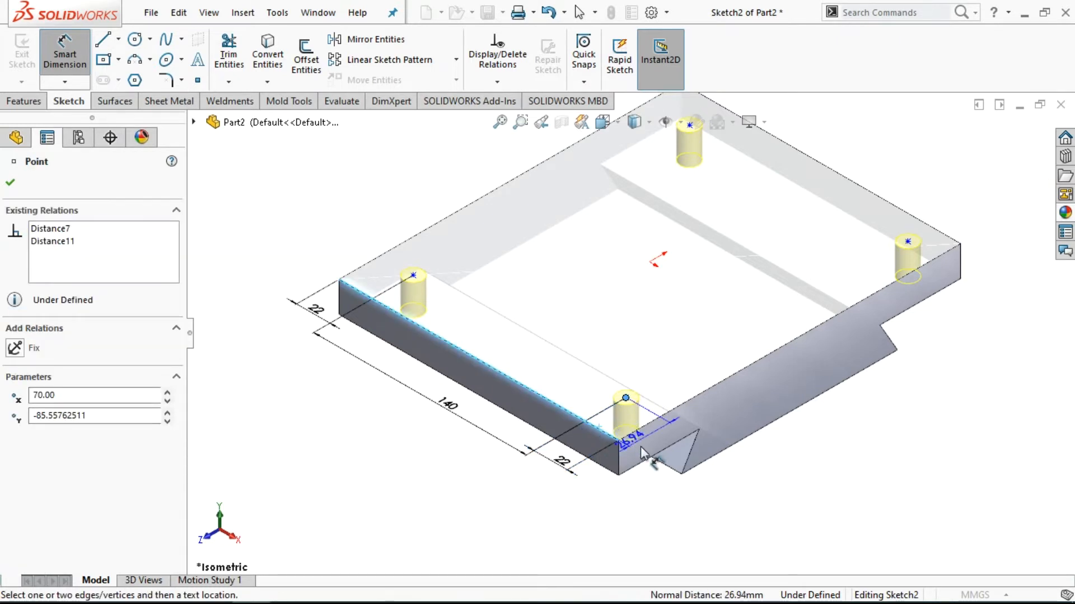
pyautogui.click(703, 501)
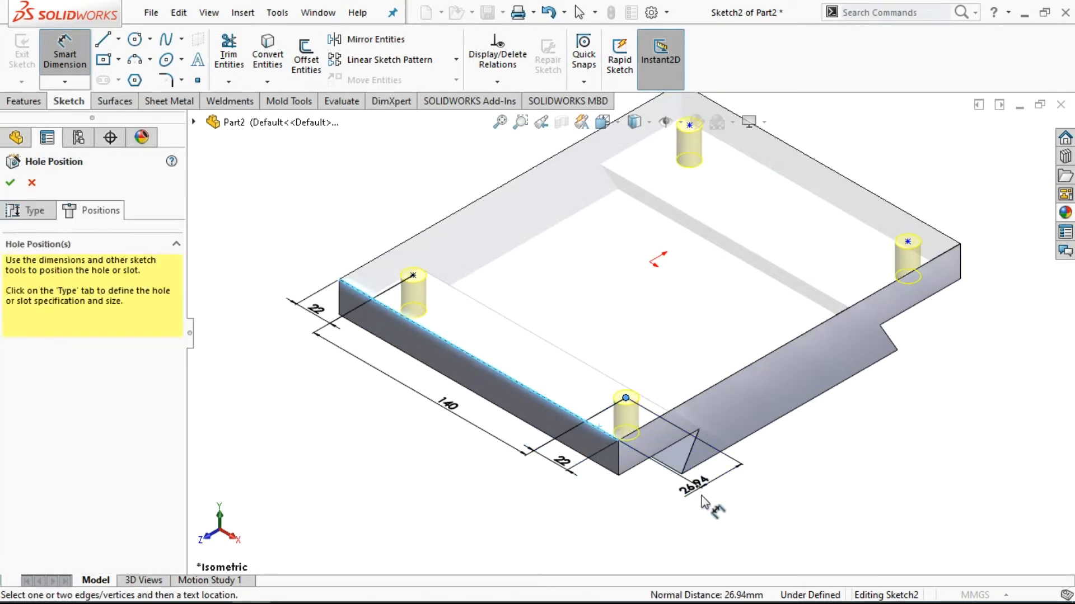
pyautogui.press('Return')
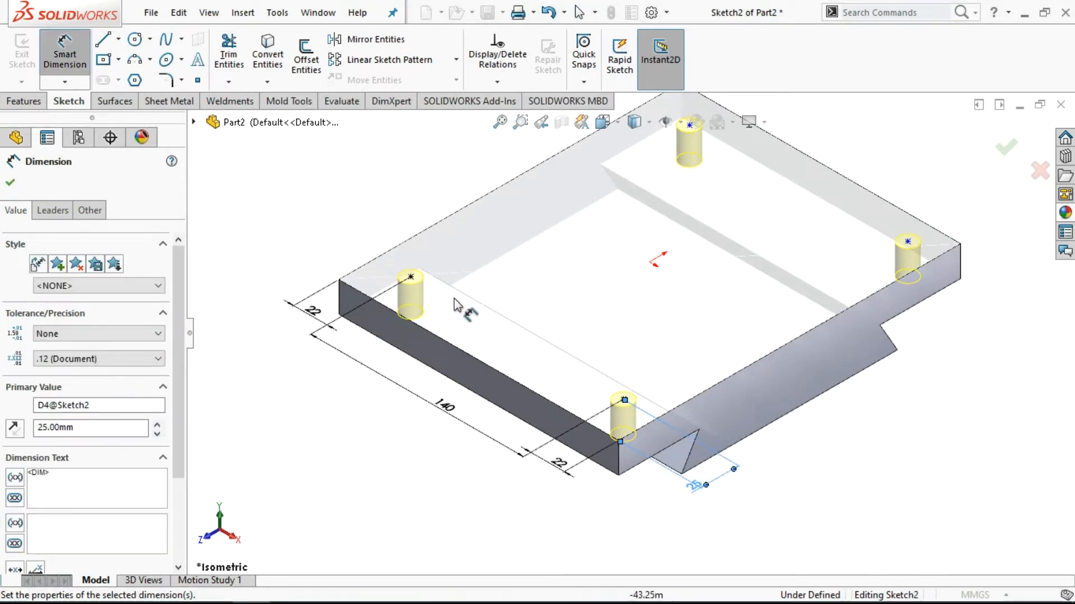
# - Add a driven dimension from the other hole of the 140 mm pair to the plate's dark 184 mm side edge
pyautogui.click(414, 275)
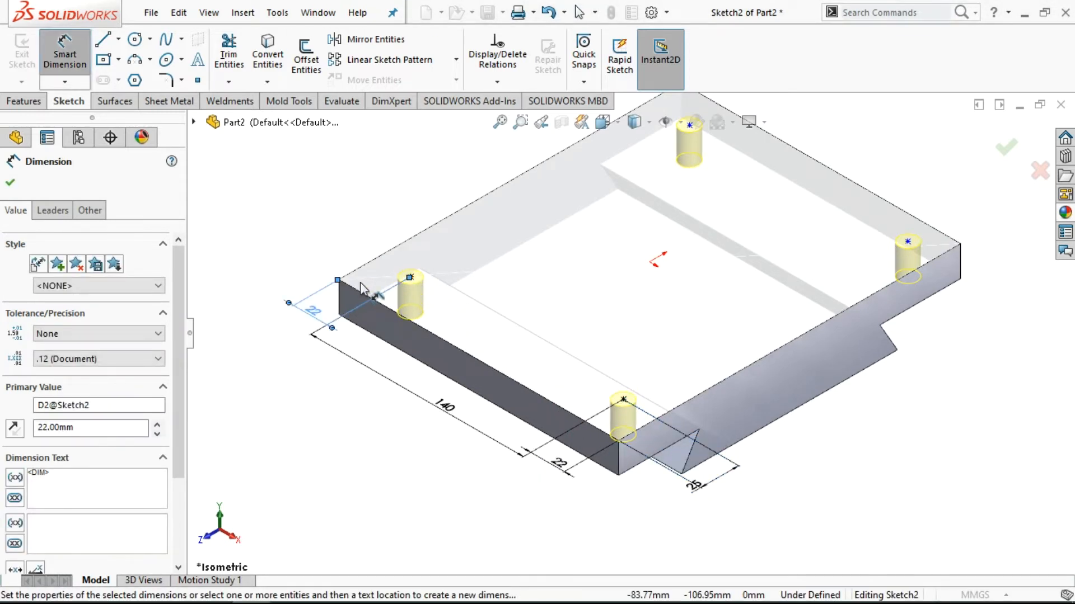
pyautogui.click(347, 286)
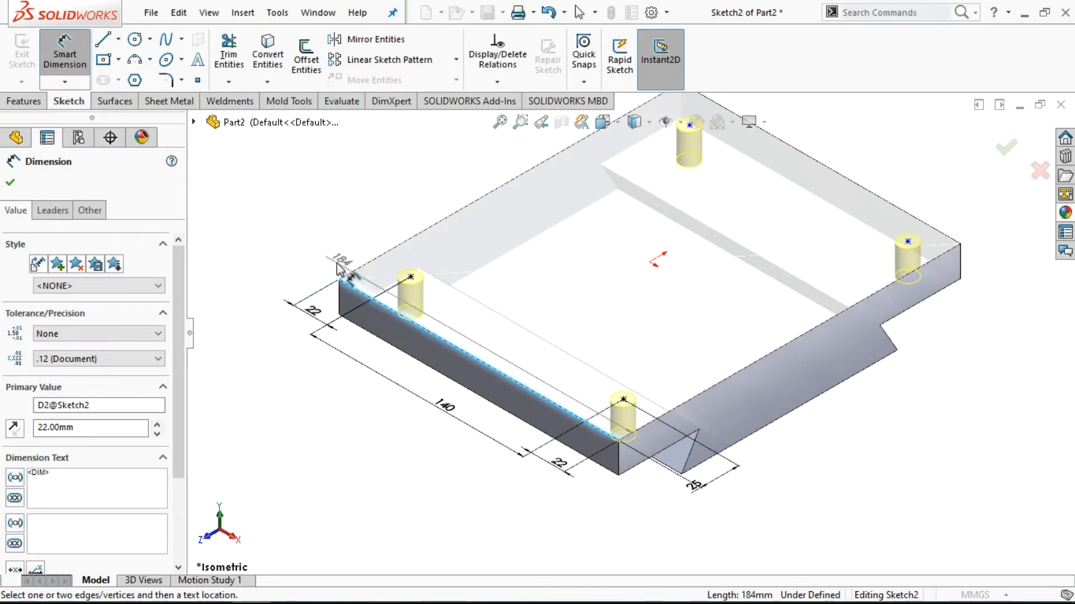
pyautogui.press('Escape')
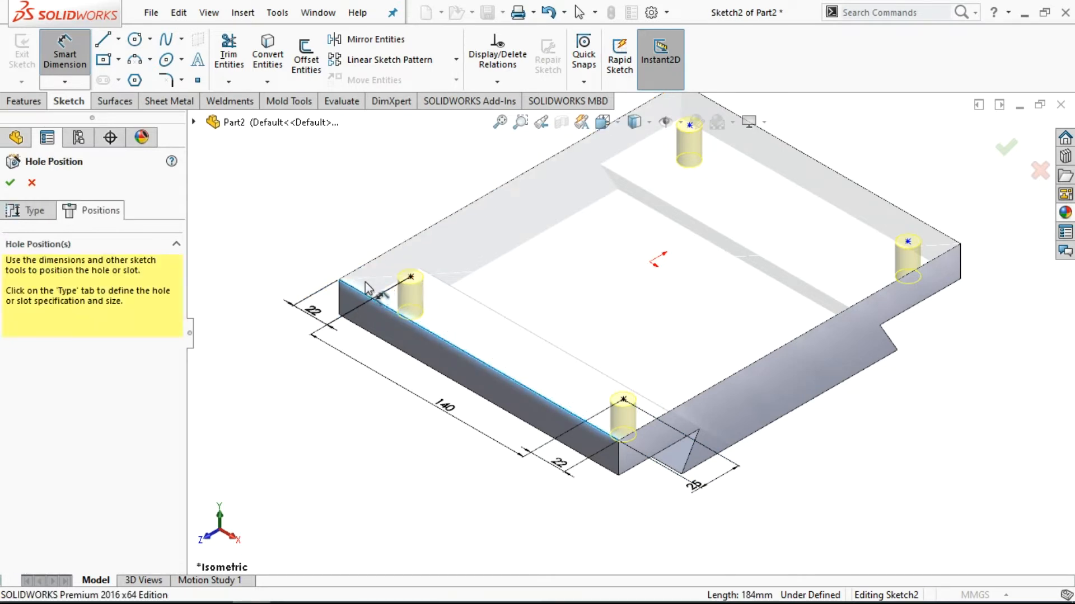
pyautogui.click(413, 277)
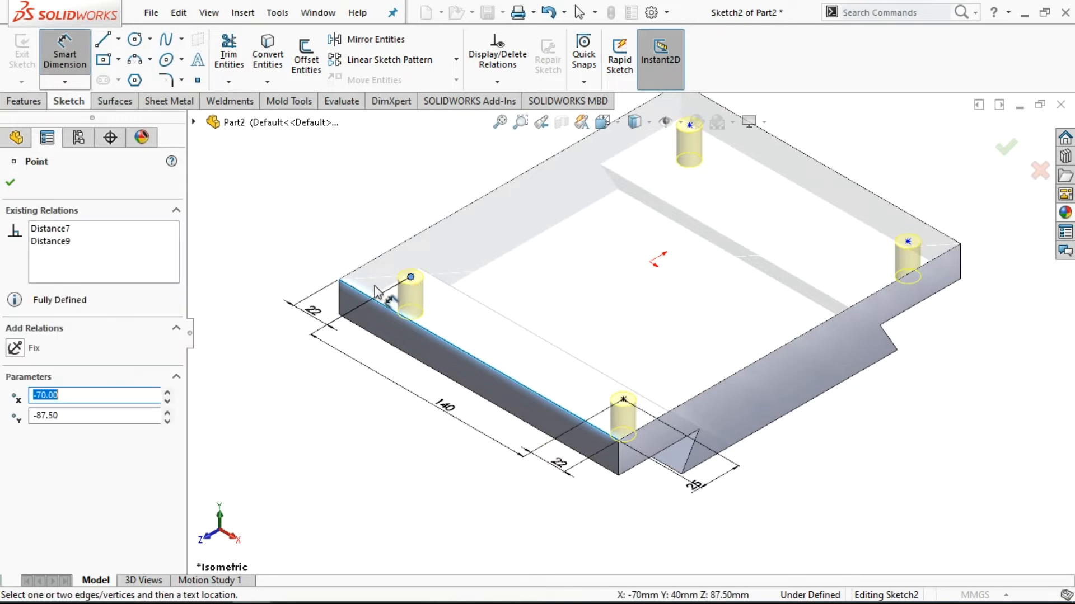
pyautogui.click(364, 291)
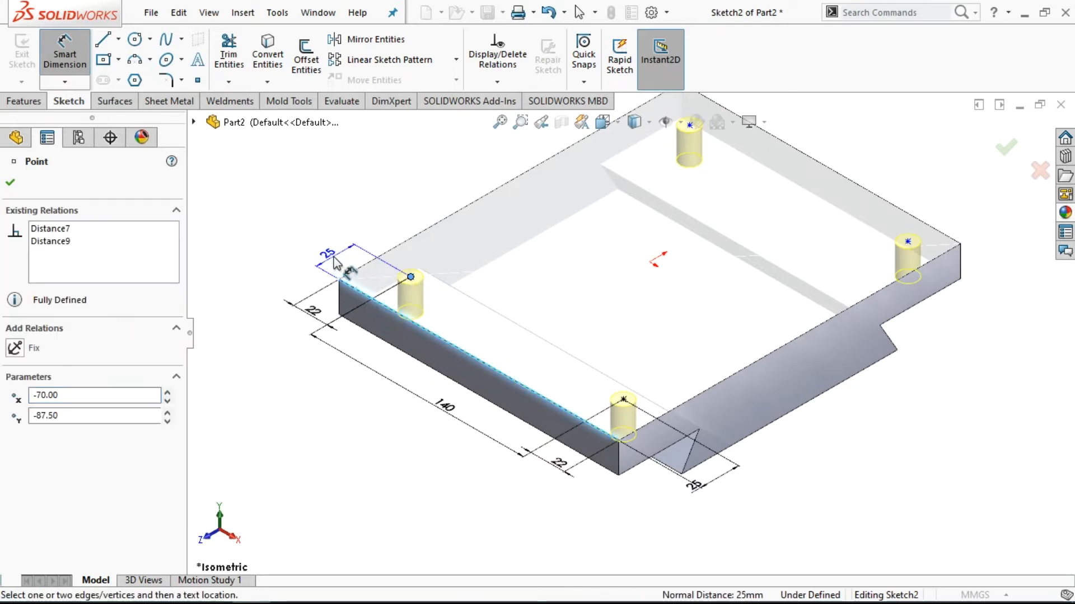
pyautogui.click(337, 258)
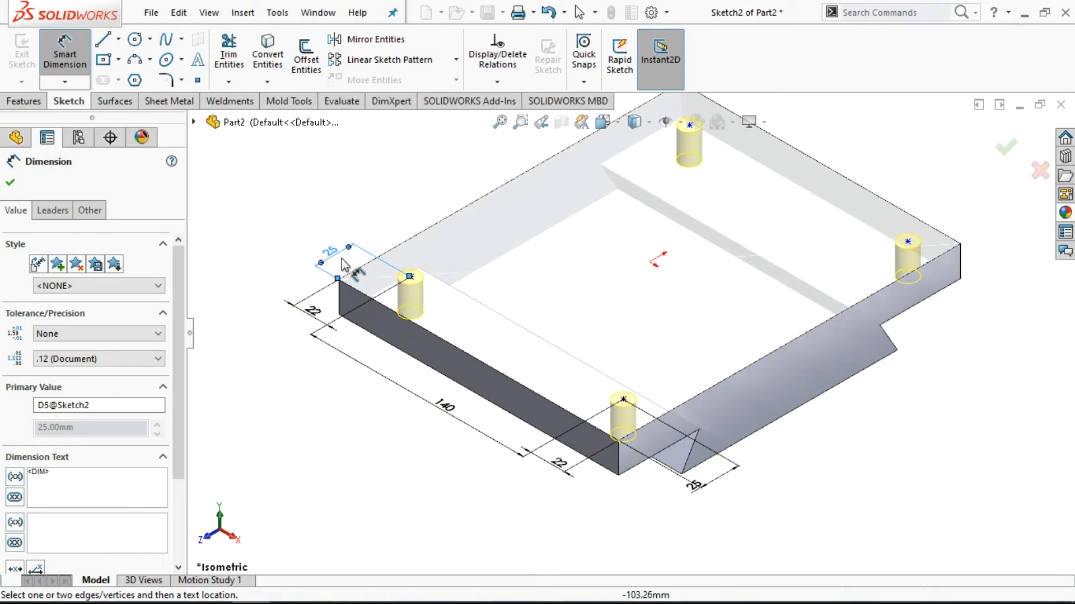
# - Dimension the spacing between the two holes along the front dovetail-profile edge and set it to 175 mm
pyautogui.click(623, 399)
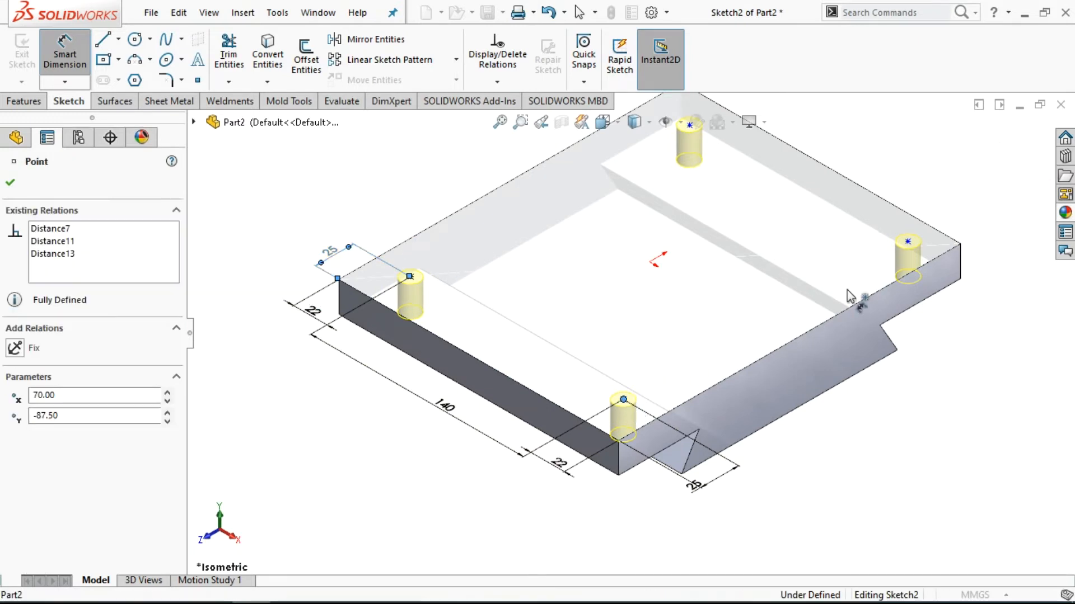
pyautogui.click(908, 243)
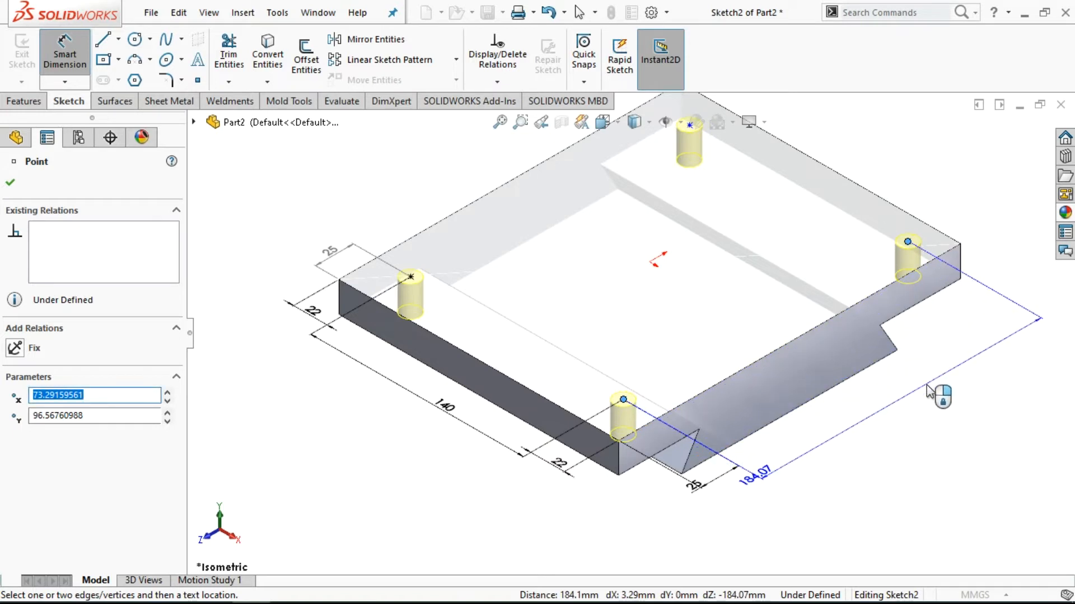
pyautogui.click(898, 439)
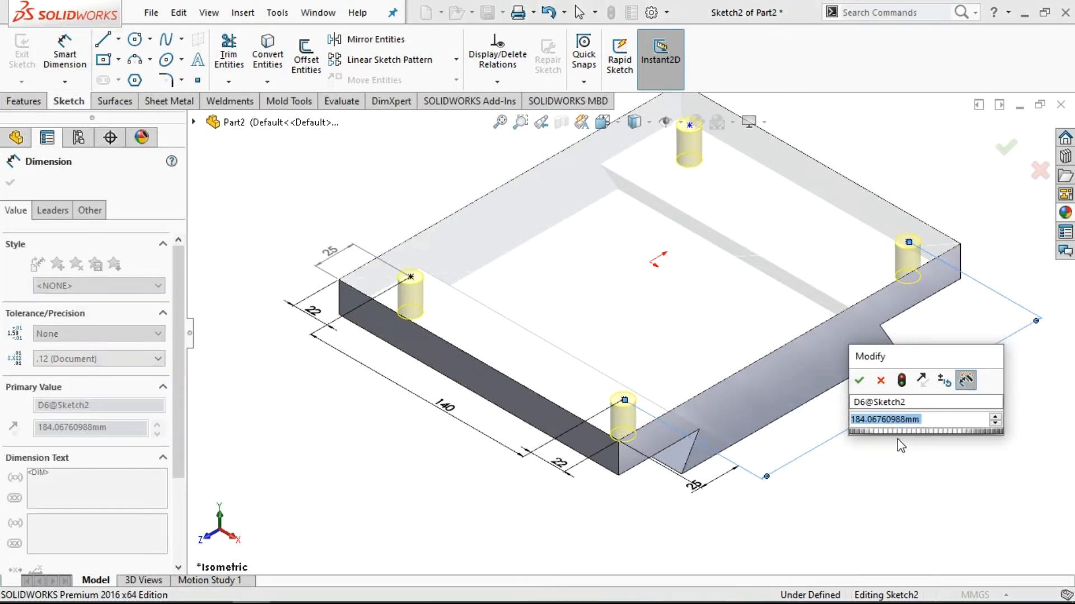
pyautogui.write('175')
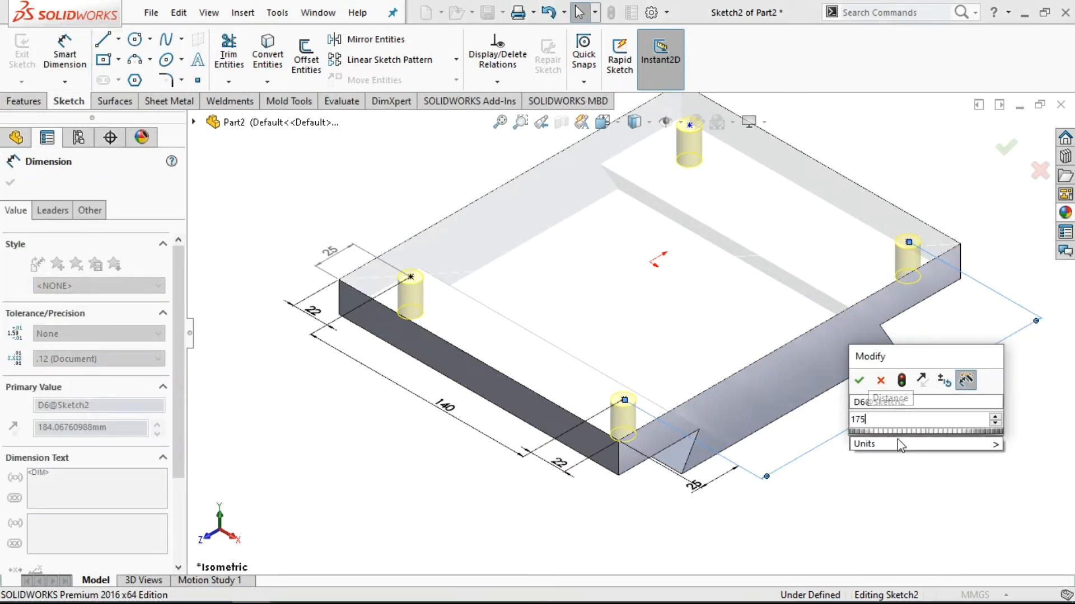
pyautogui.press('Return')
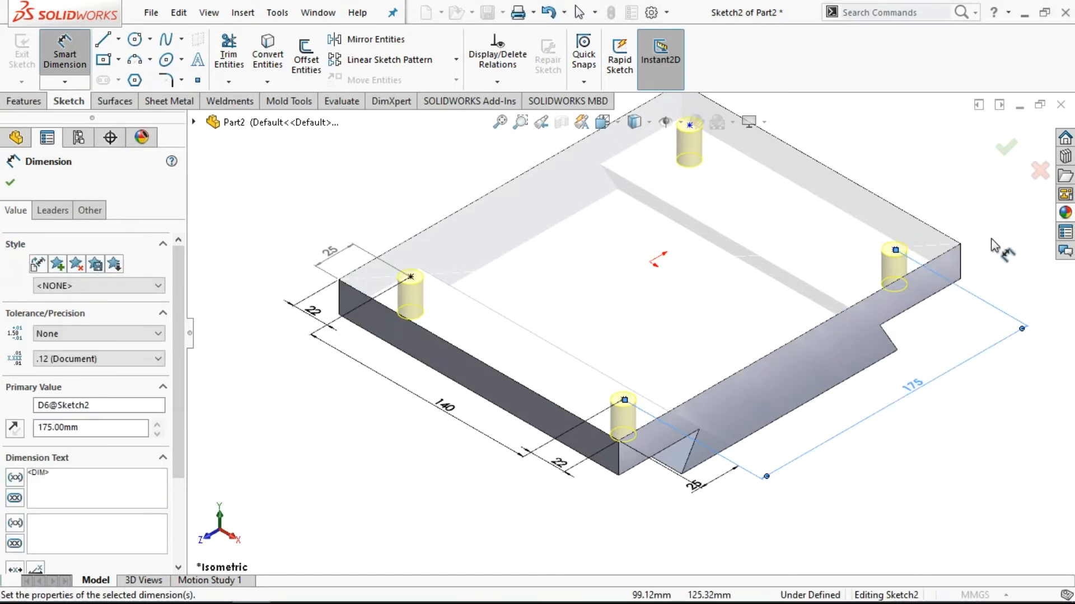
# - Dimension the hole at the far end of the 175 mm spacing 22 mm from the front dovetail-profile edge
pyautogui.click(895, 249)
pyautogui.click(954, 249)
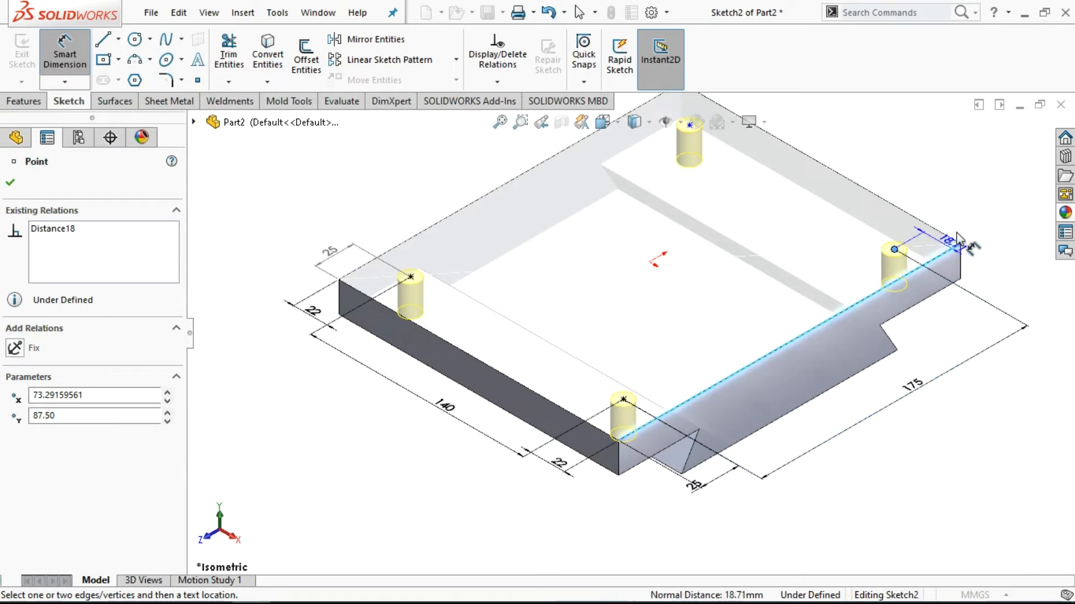
pyautogui.click(965, 220)
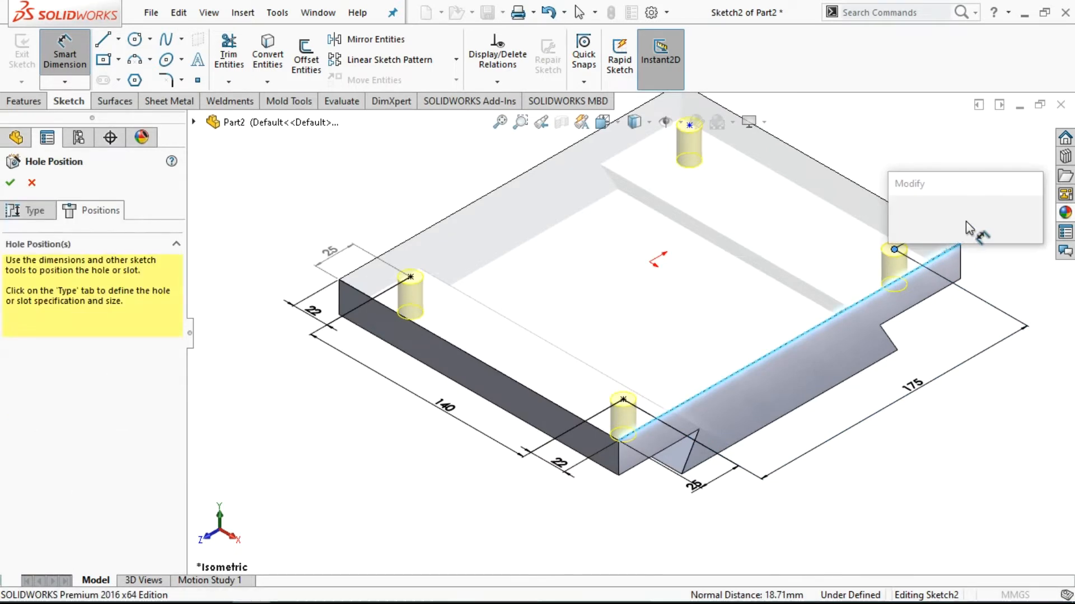
pyautogui.write('22')
pyautogui.press('Return')
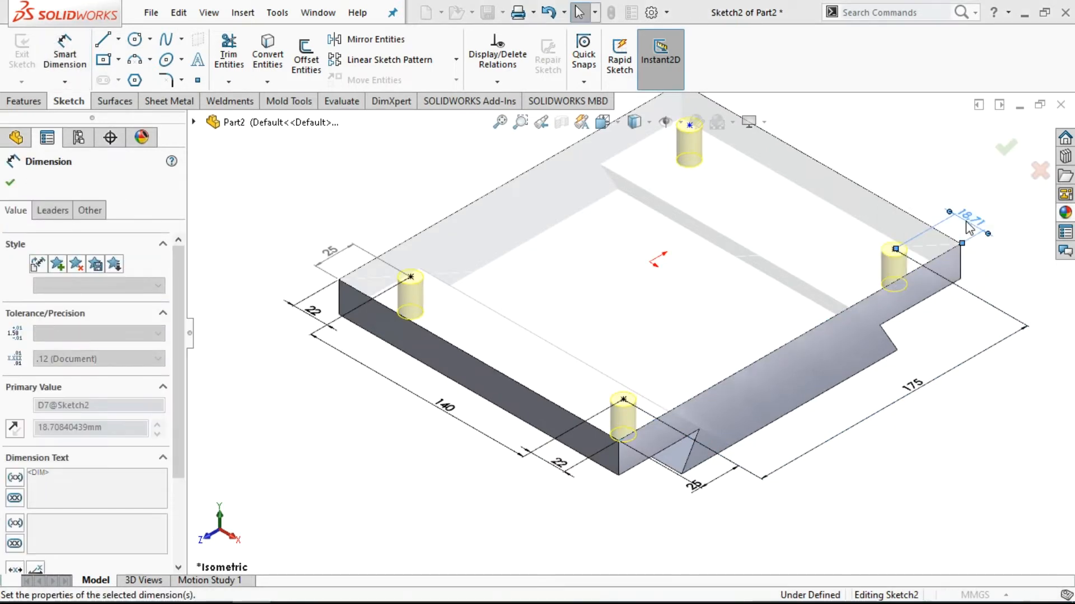
pyautogui.scroll(-2, 758, 297)
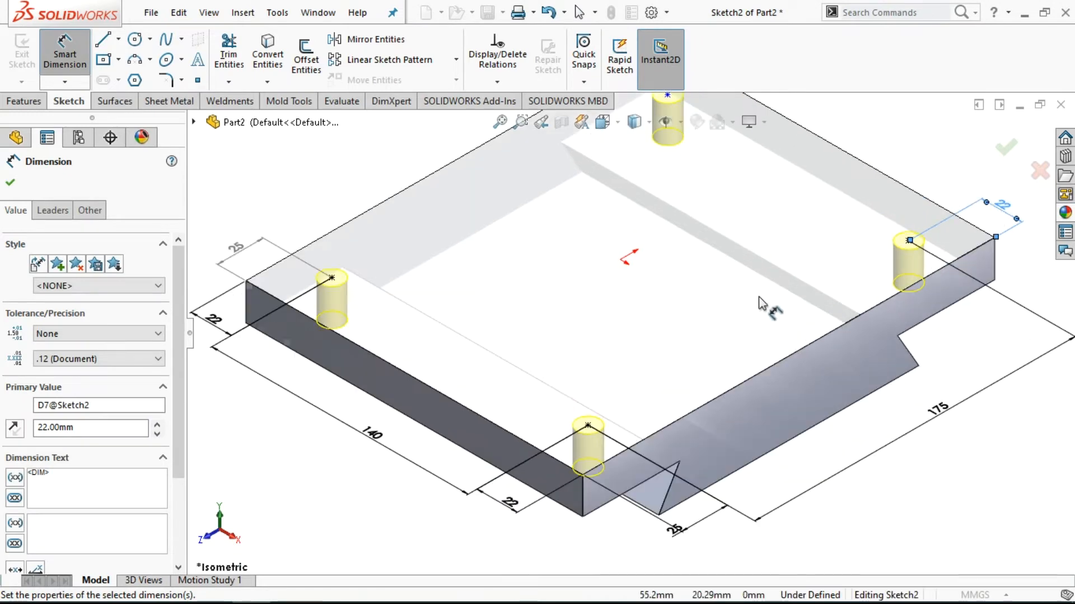
# - Dimension the spacing between the far corner hole and the hole at the end of the 175 mm spacing, setting it to 140 mm
pyautogui.scroll(3, 758, 297)
pyautogui.scroll(-2, 774, 172)
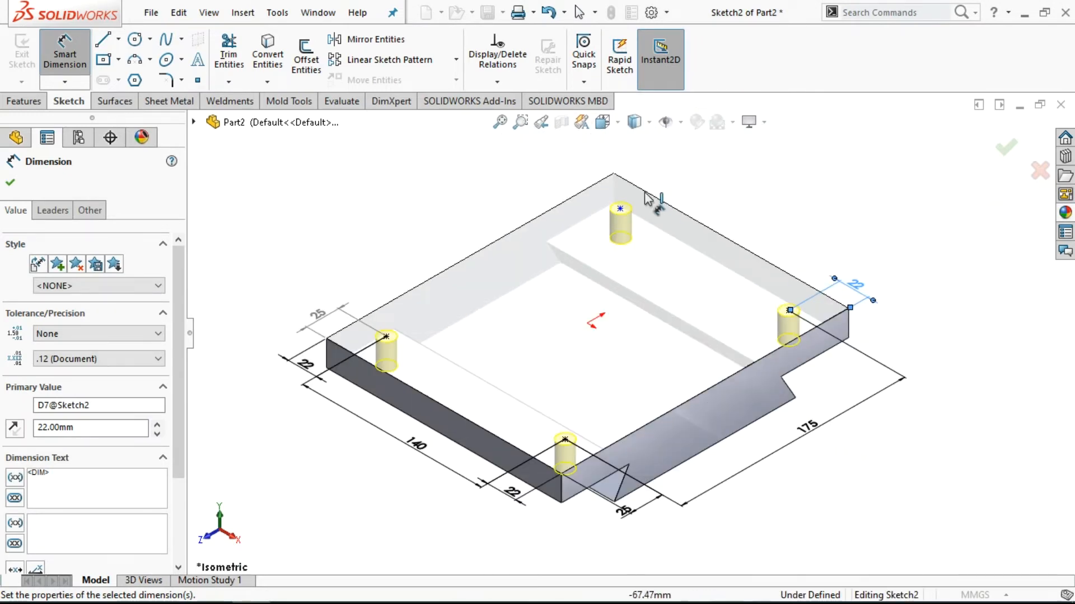
pyautogui.click(620, 208)
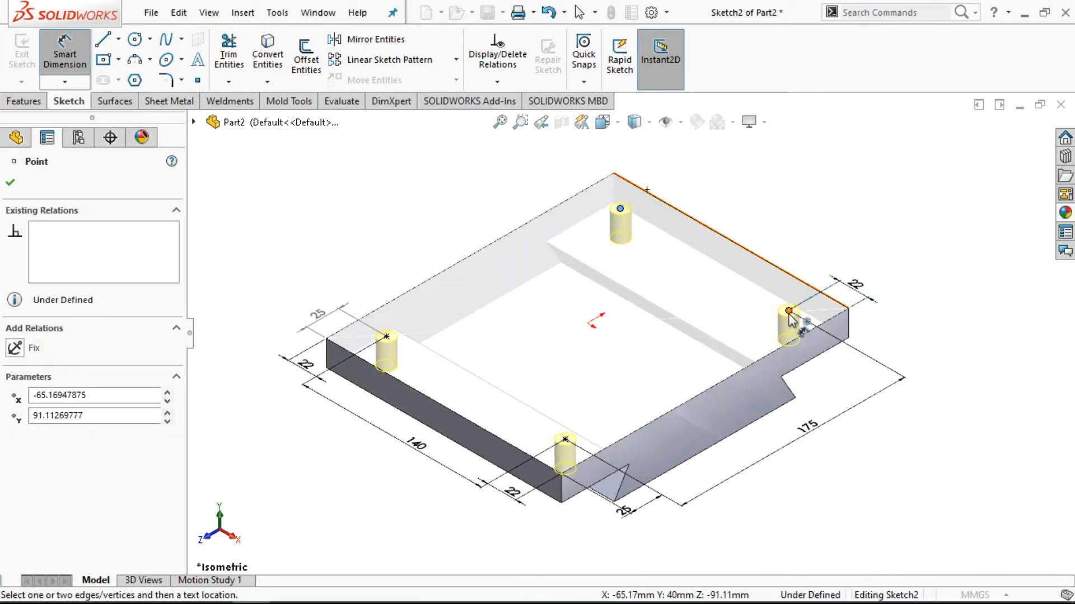
pyautogui.click(788, 311)
pyautogui.click(768, 233)
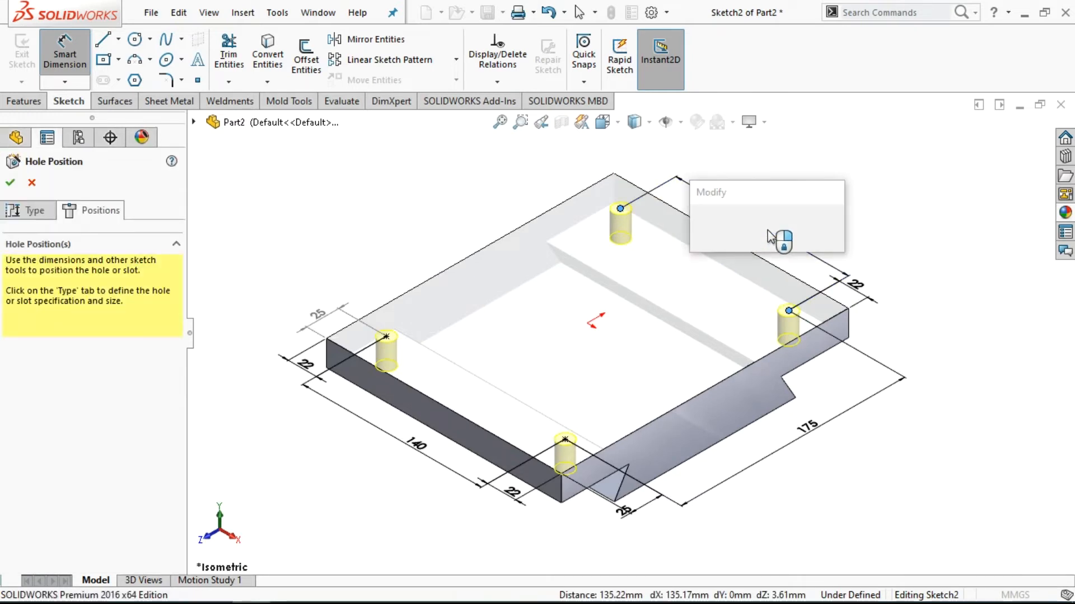
pyautogui.write('140')
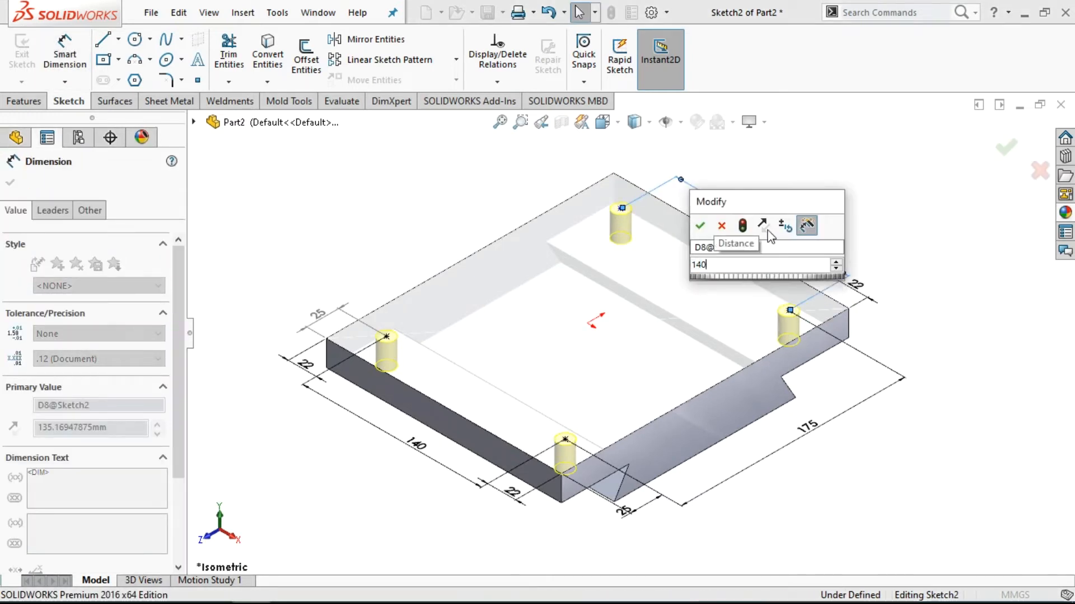
pyautogui.press('Return')
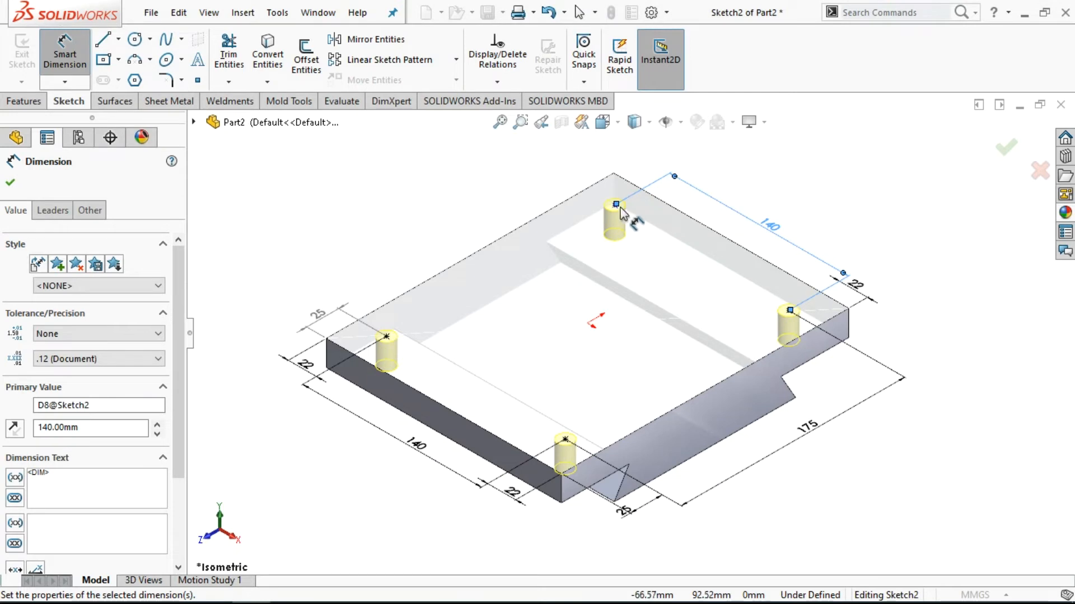
# - Add a driven dimension from the far corner hole to the plate's rear edge opposite the front dovetail-profile edge
pyautogui.click(615, 206)
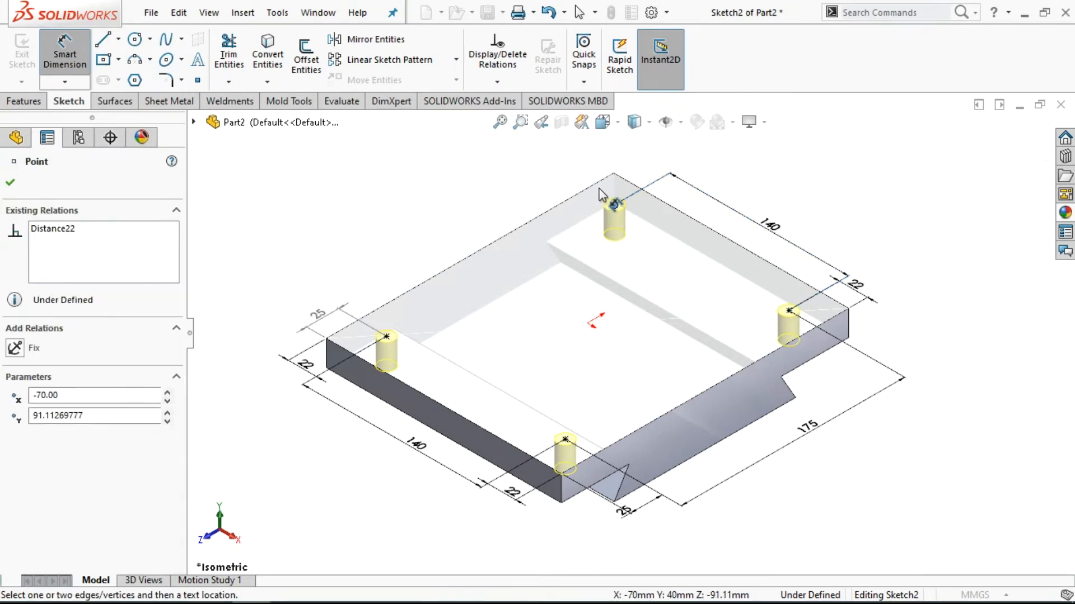
pyautogui.click(592, 185)
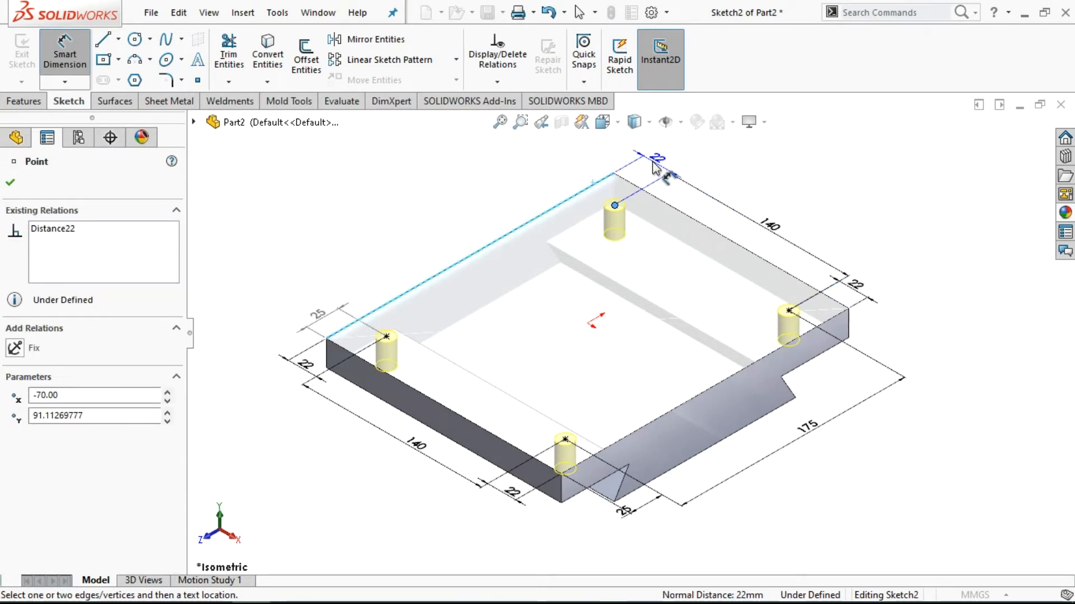
pyautogui.click(656, 161)
# - Dimension the far corner hole 25 mm from the plate's side edge opposite the dark side face
pyautogui.click(668, 203)
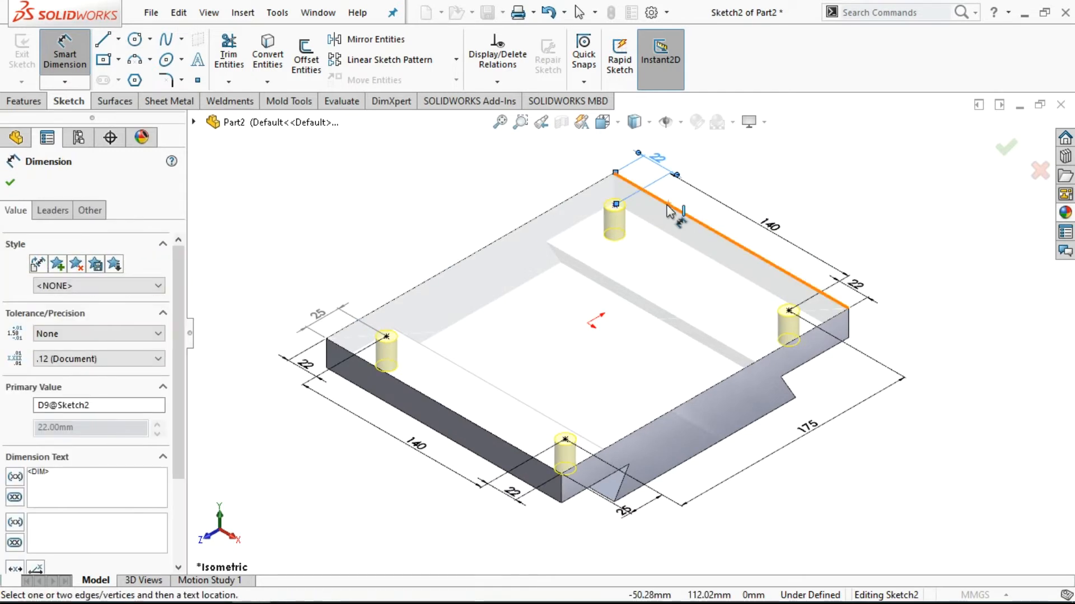
pyautogui.click(615, 205)
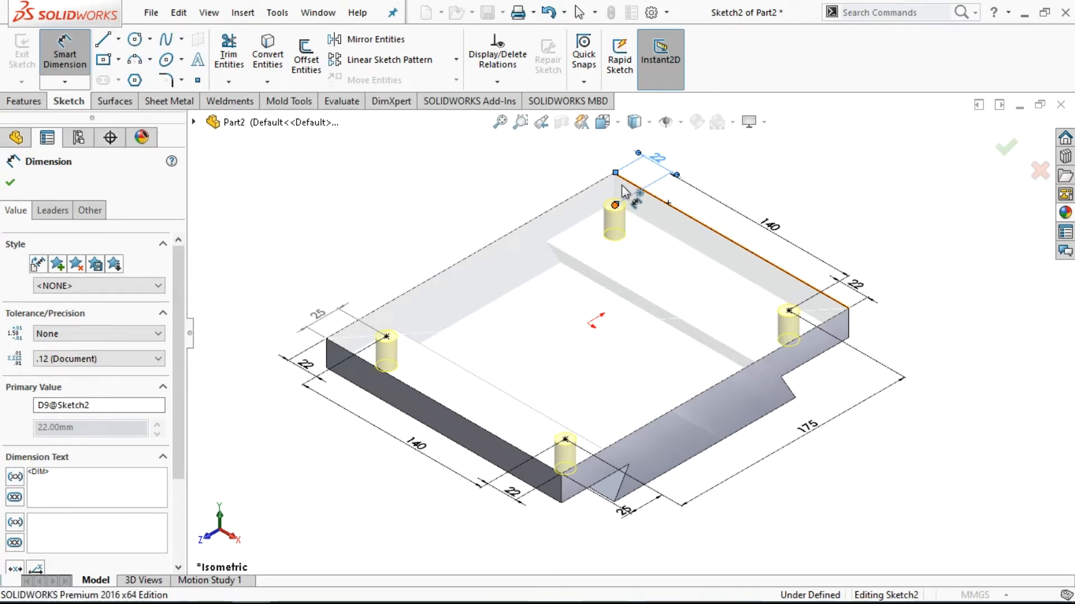
pyautogui.click(628, 190)
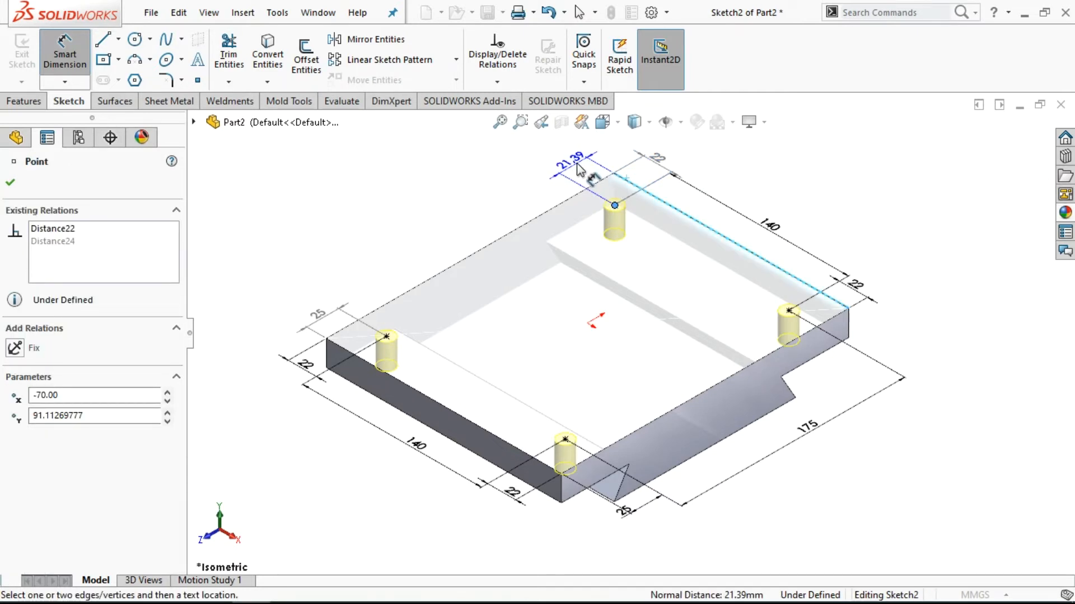
pyautogui.click(576, 168)
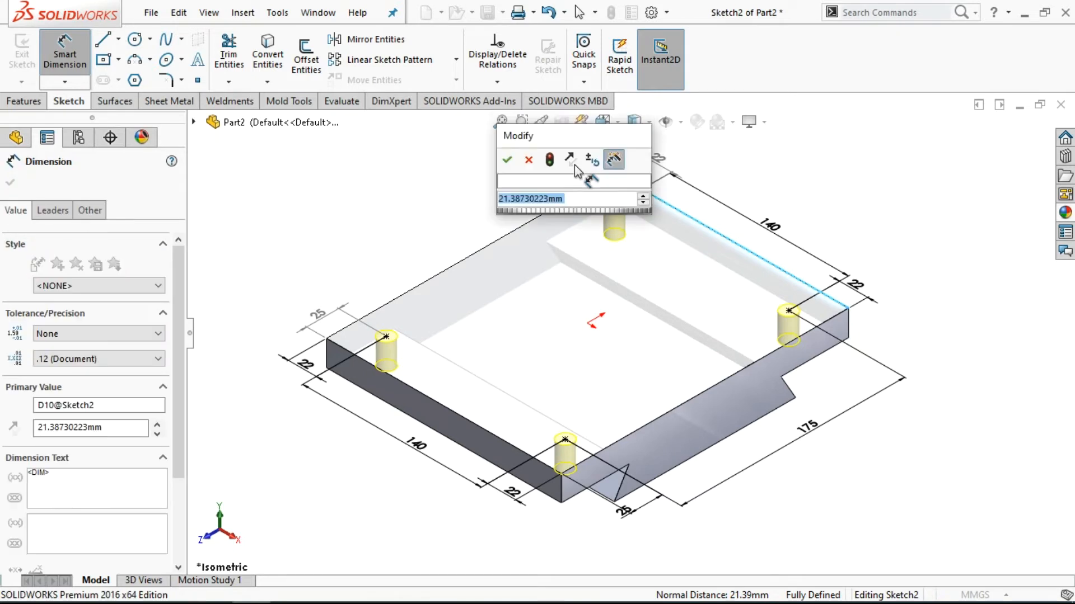
pyautogui.write('25')
pyautogui.press('Return')
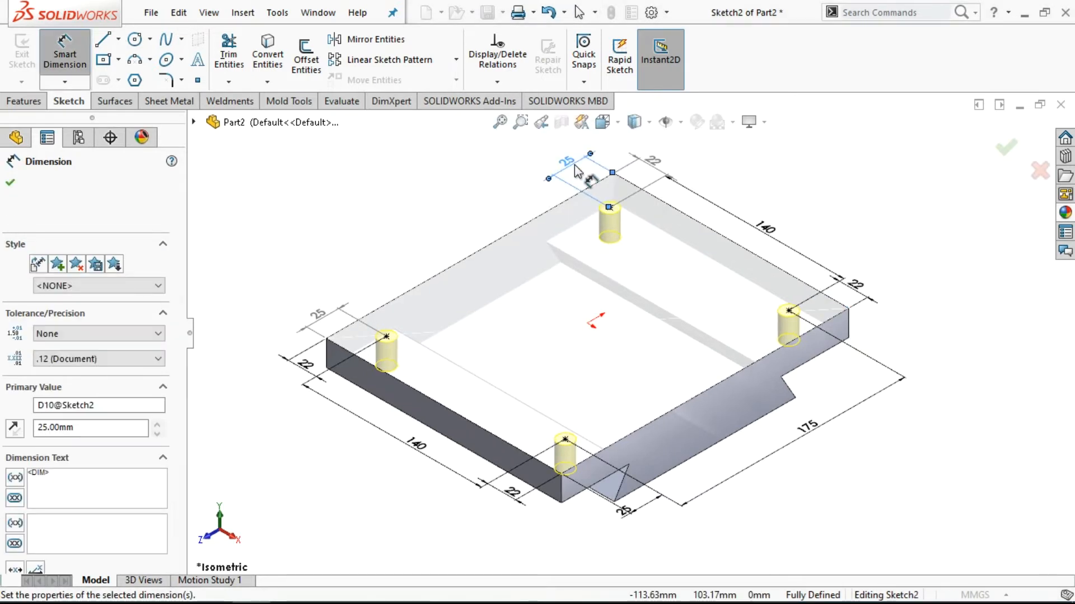
# - Add a driven dimension between the two holes along the plate's rear edge and finish dimensioning
pyautogui.click(611, 210)
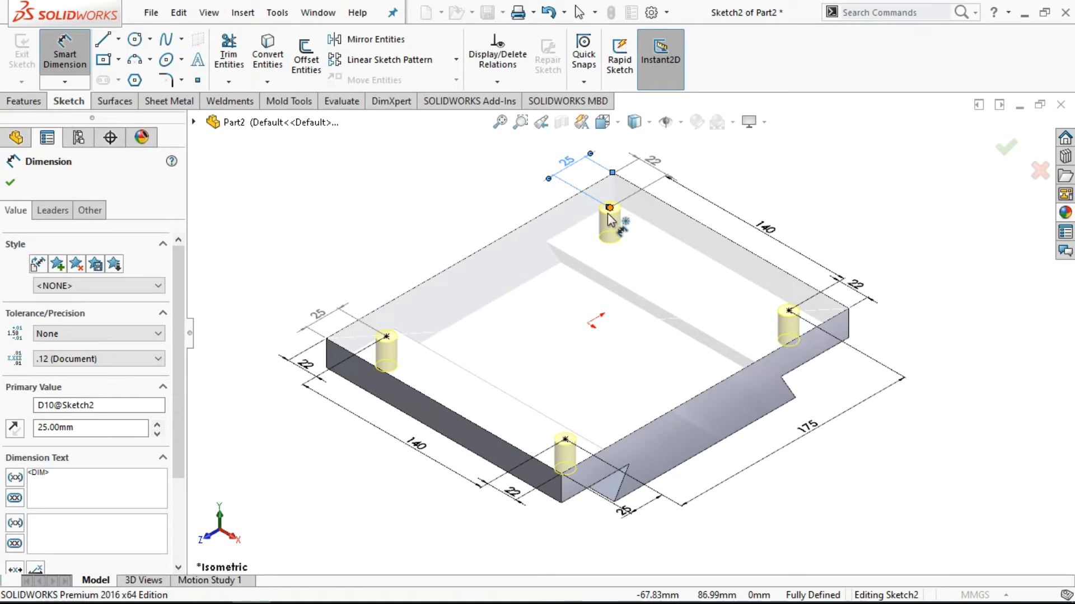
pyautogui.click(386, 336)
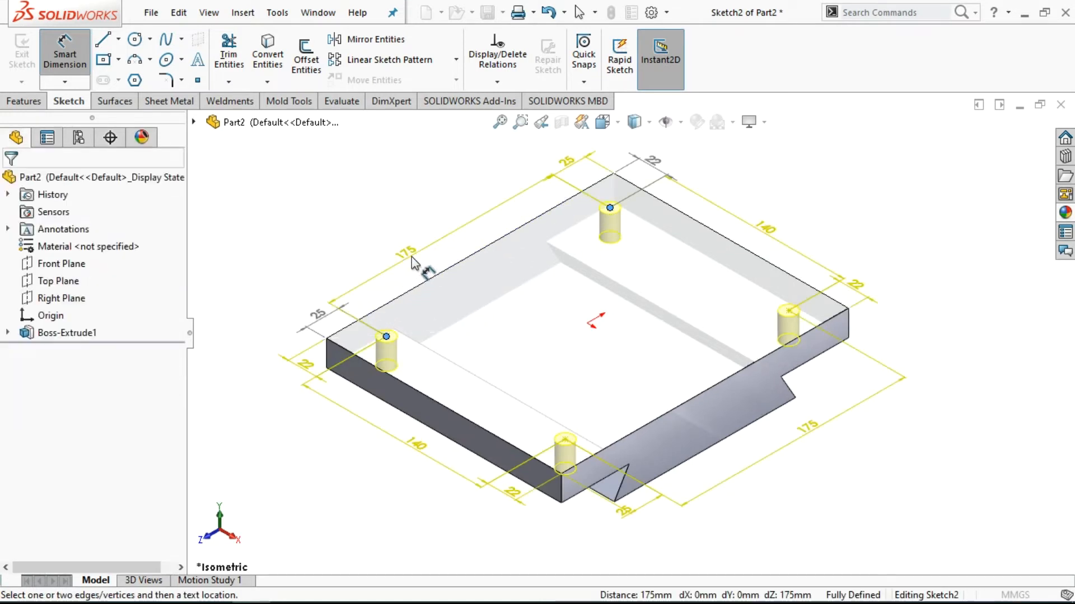
pyautogui.click(411, 257)
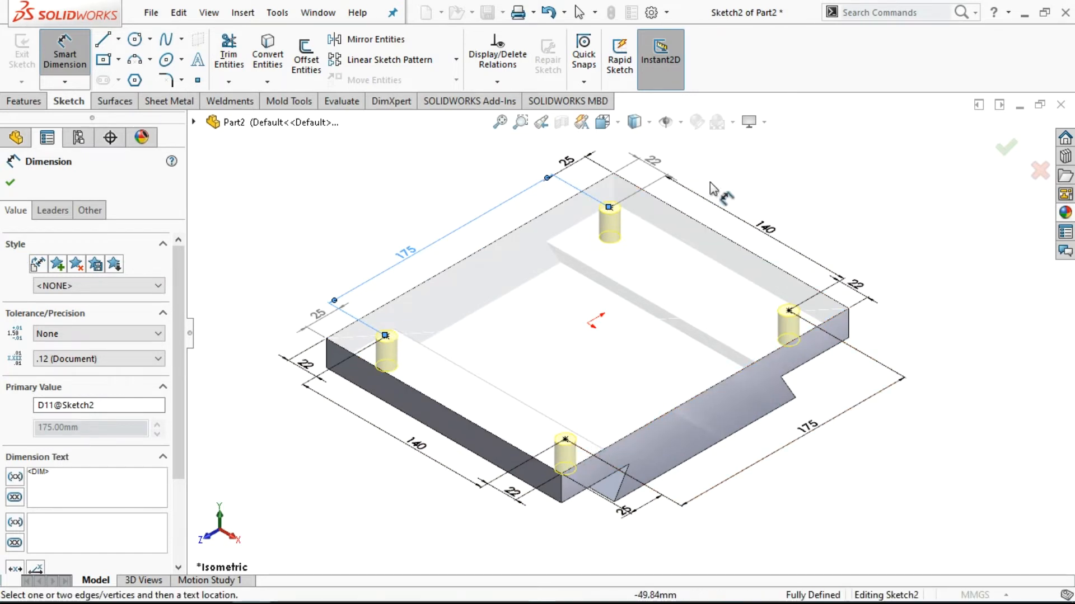
pyautogui.click(10, 182)
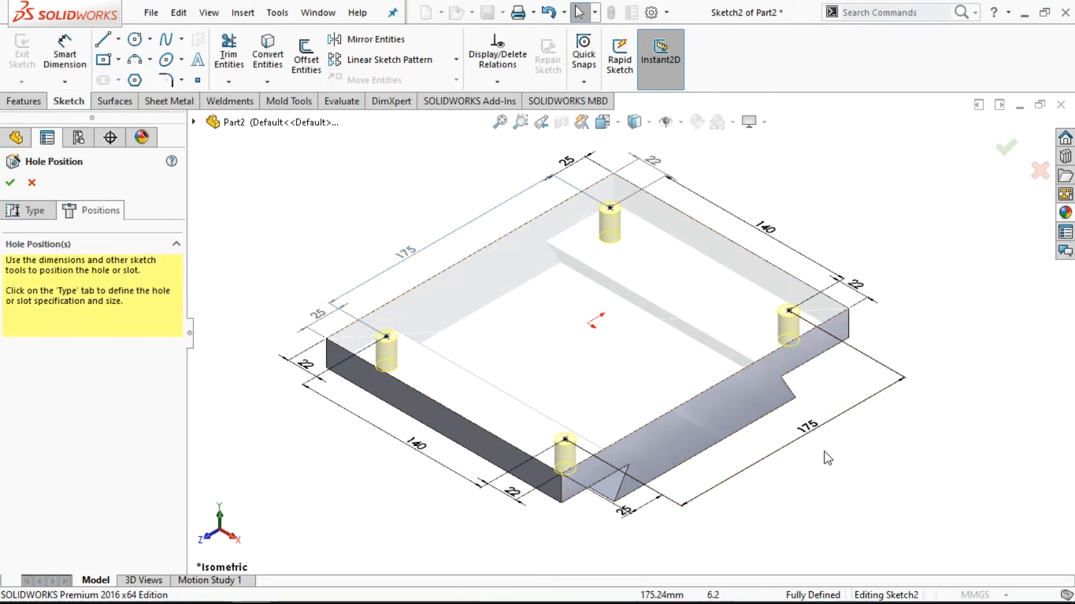
# - Check the hole type and size settings against the Base 3 hole callout in the Latihan 3.pdf drawing
pyautogui.moveTo(834, 437); pyautogui.dragTo(820, 406, button='middle')
pyautogui.click(28, 211)
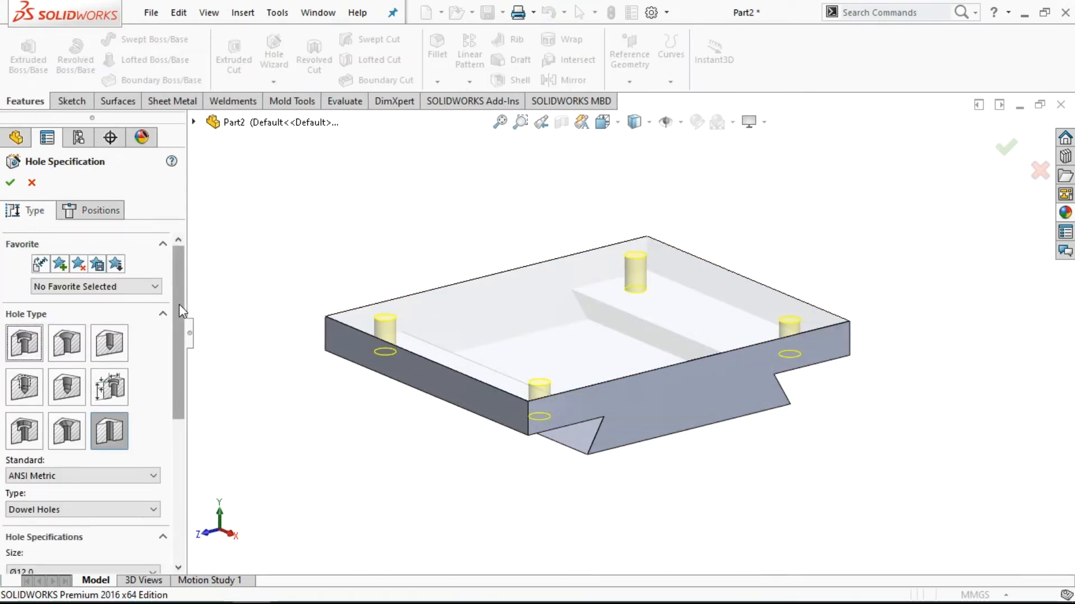
pyautogui.scroll(-5, 192, 336)
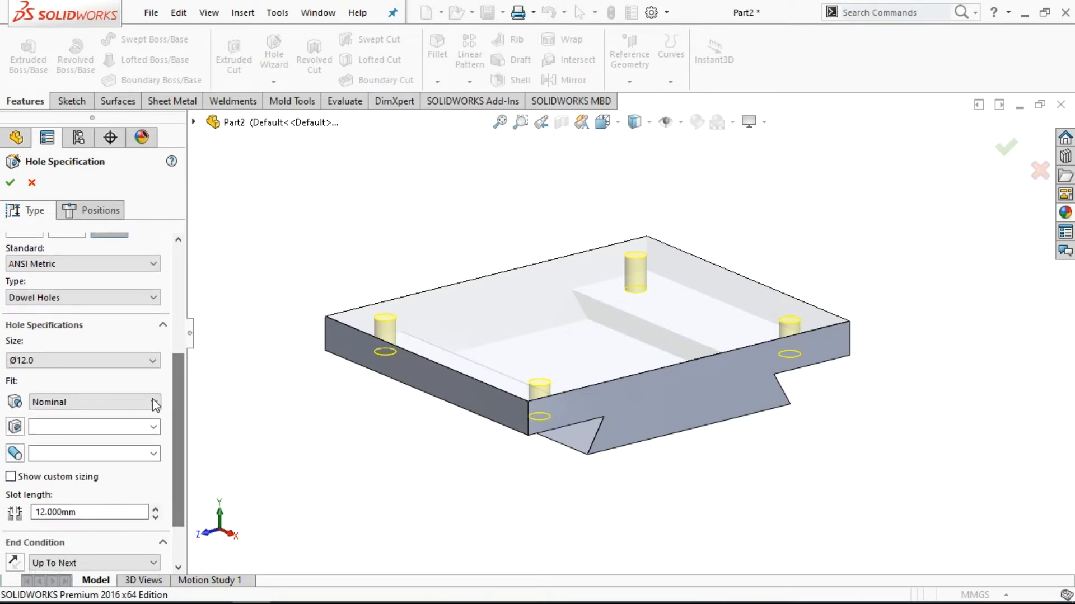
pyautogui.moveTo(203, 588)
pyautogui.click(96, 587)
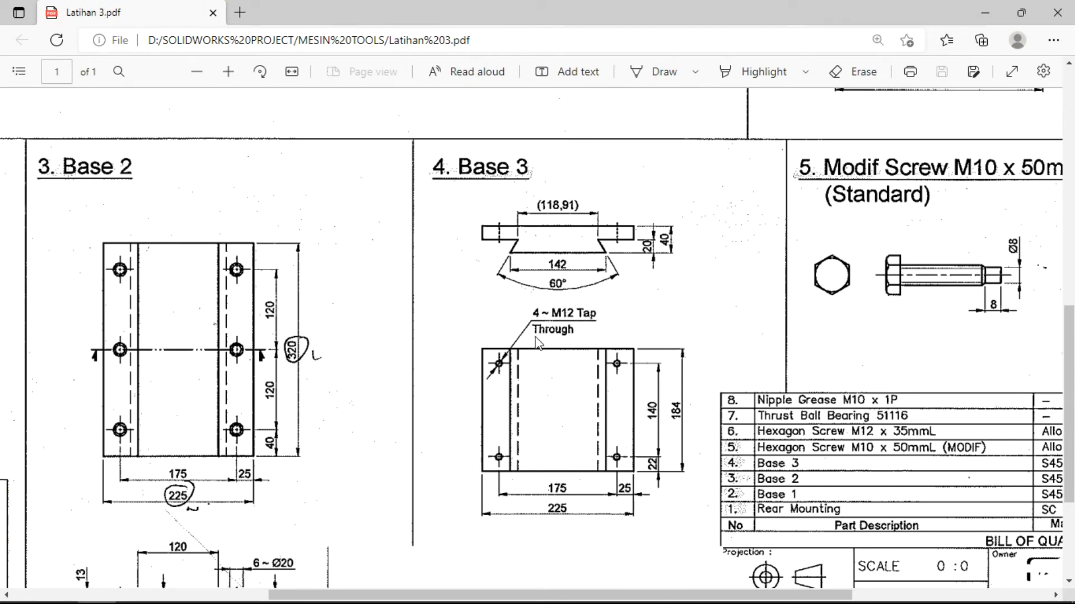
pyautogui.click(251, 588)
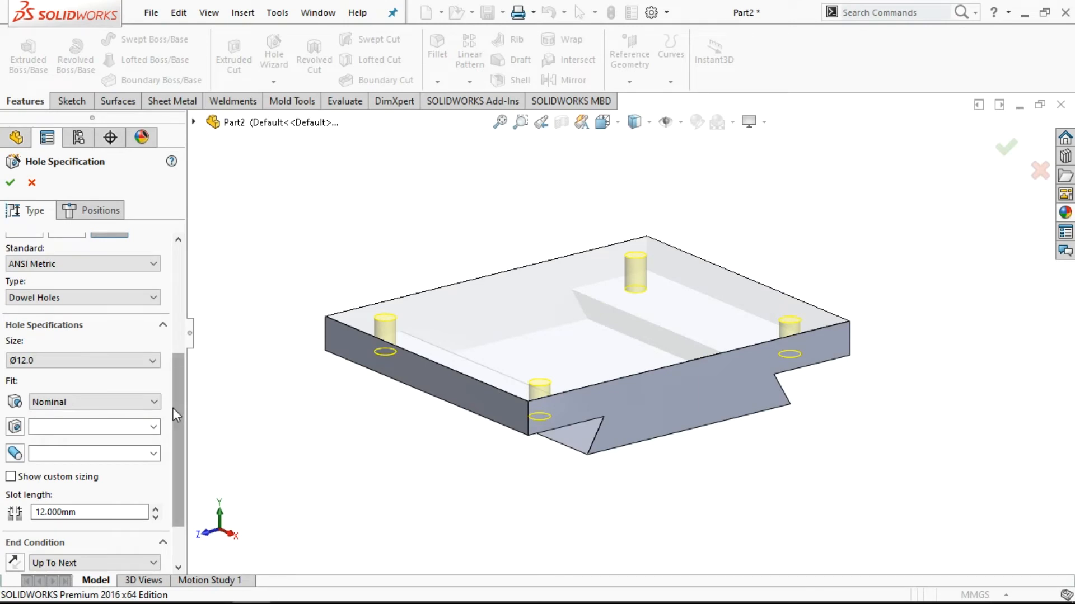
pyautogui.moveTo(178, 405); pyautogui.dragTo(184, 444)
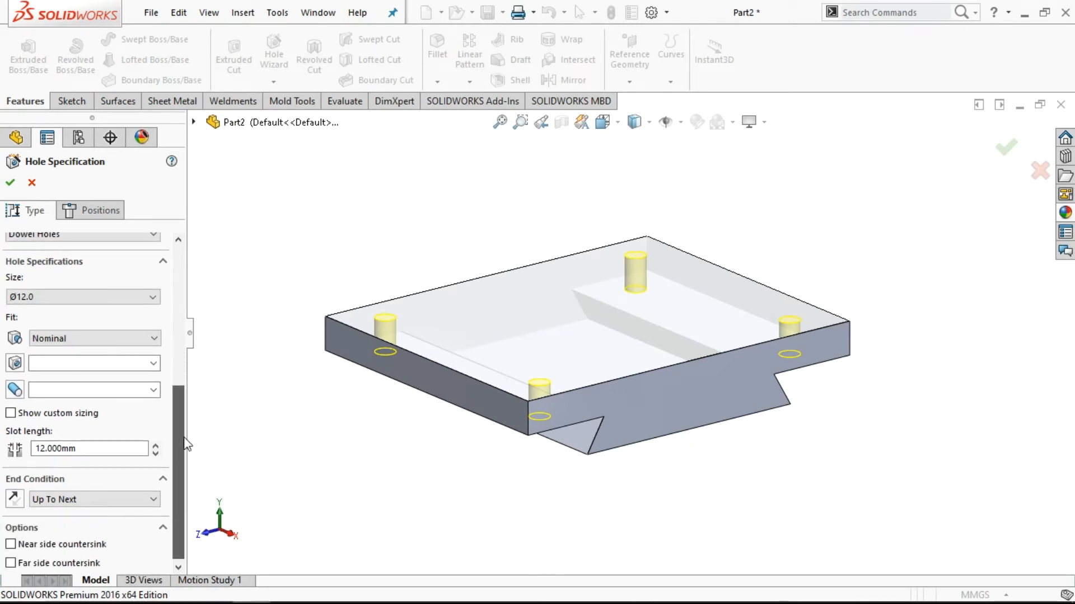
# - Try the Through All and Up To Vertex end conditions for the holes, and restore Up To Next
pyautogui.moveTo(655, 463); pyautogui.dragTo(664, 415, button='middle')
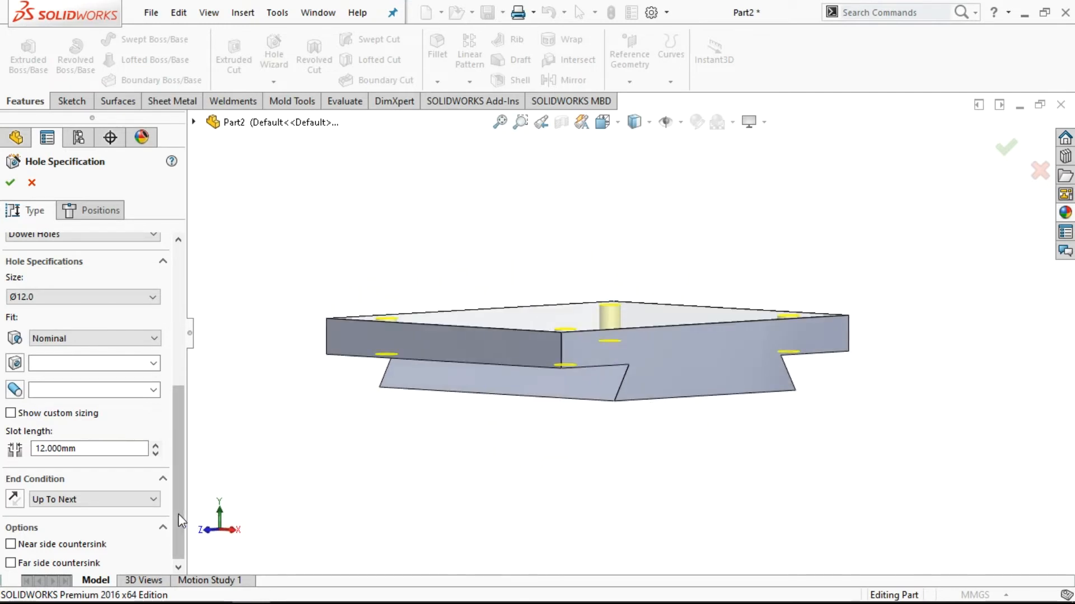
pyautogui.click(158, 500)
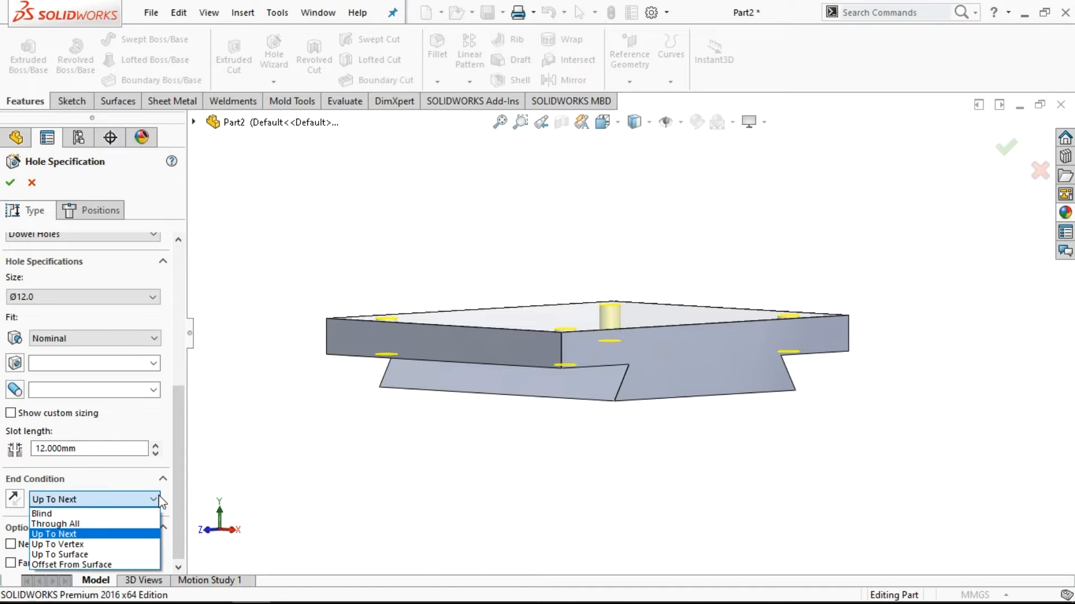
pyautogui.click(84, 524)
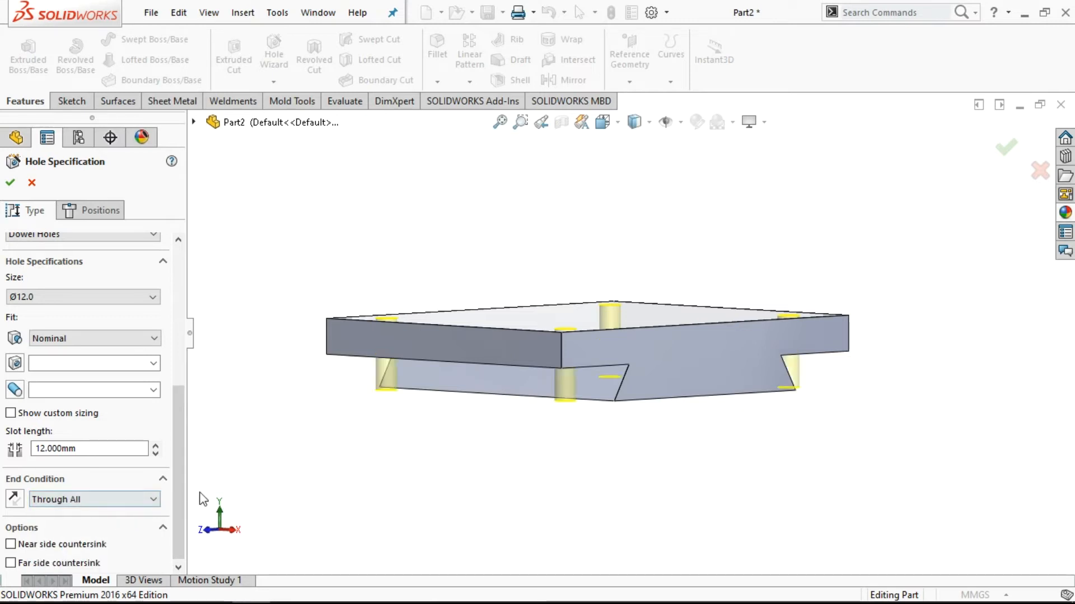
pyautogui.click(146, 499)
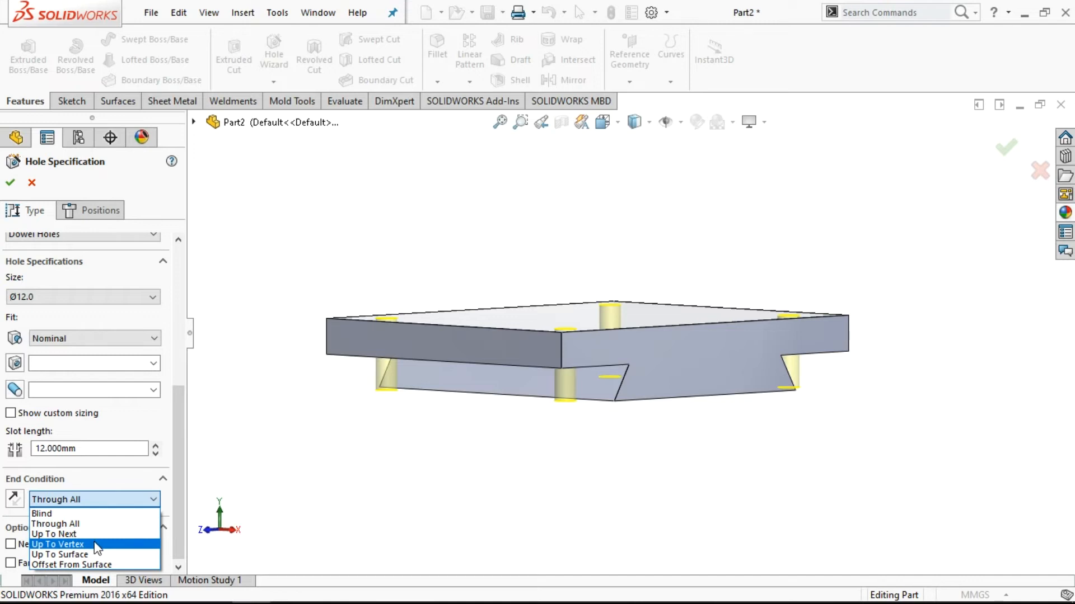
pyautogui.click(59, 545)
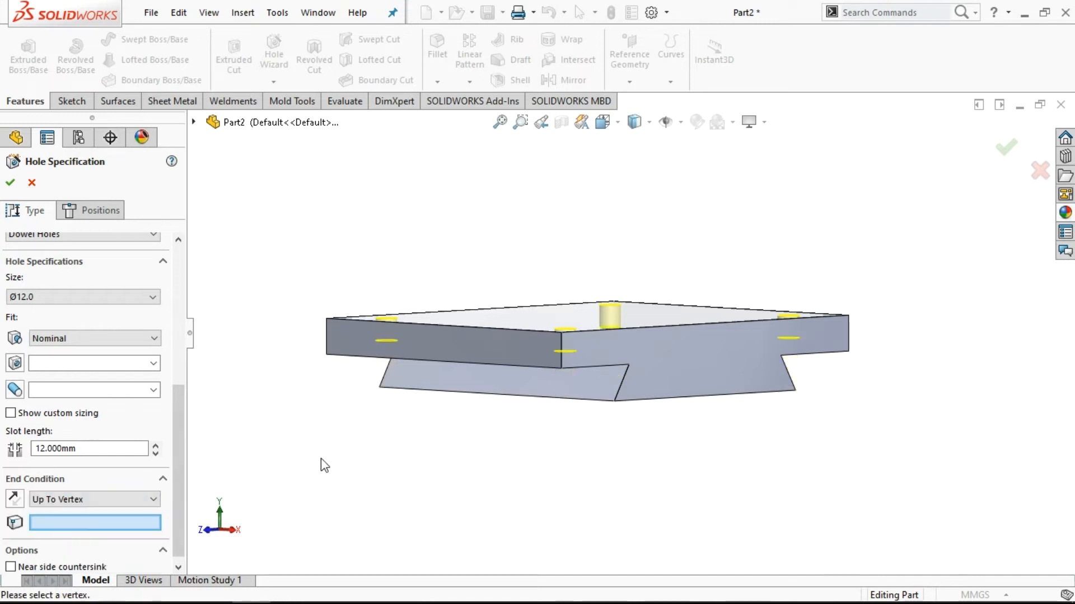
pyautogui.click(153, 500)
pyautogui.click(112, 532)
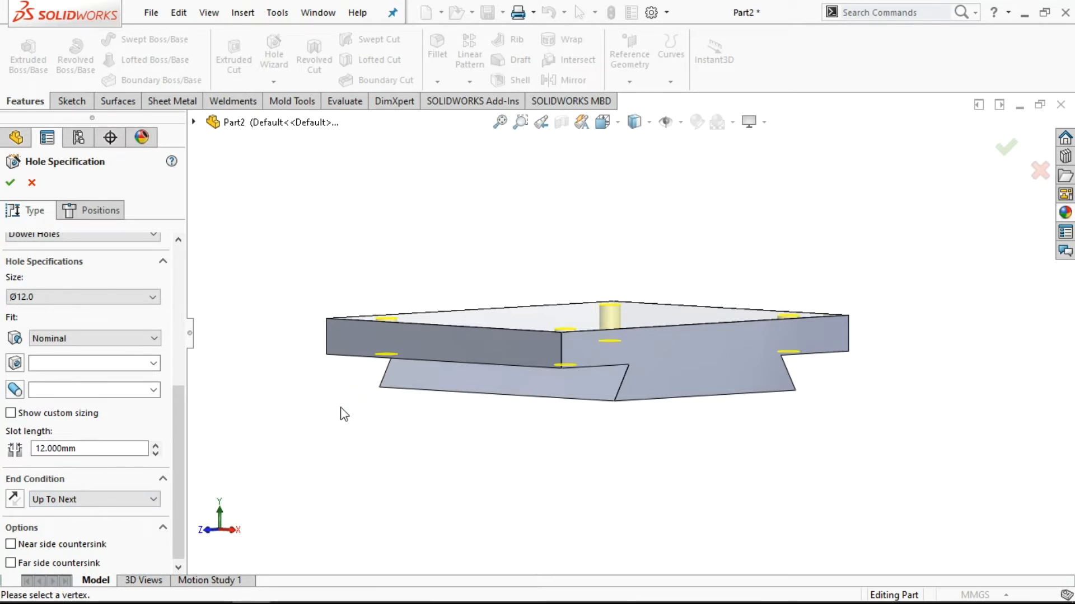
# - Create the four Ø12.0 dowel corner holes with the Up To Next end condition and inspect the plate
pyautogui.moveTo(344, 414); pyautogui.dragTo(387, 440, button='middle')
pyautogui.click(10, 182)
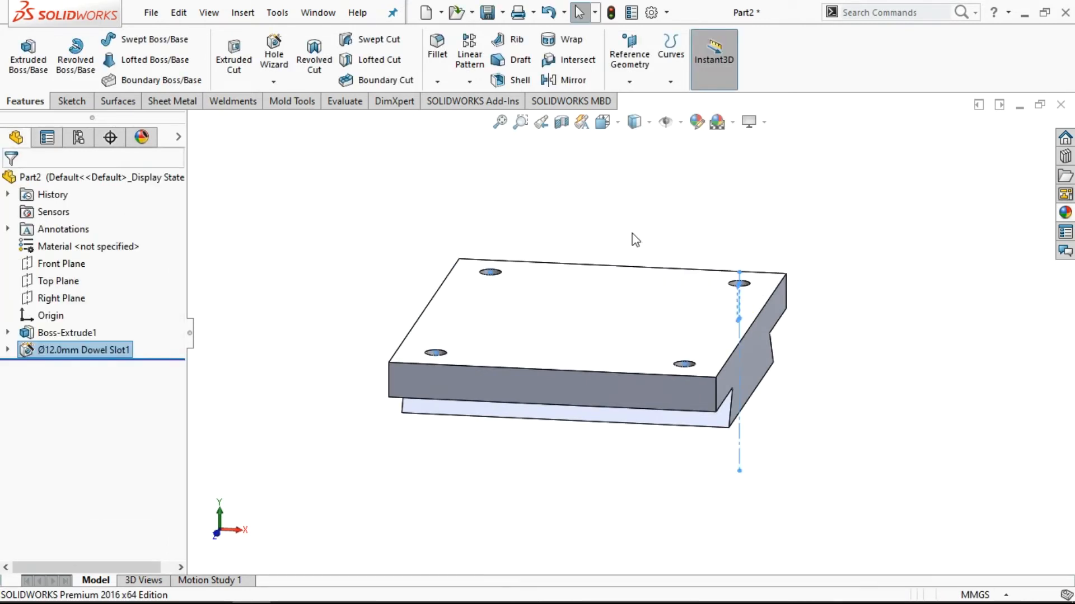
pyautogui.moveTo(904, 354); pyautogui.dragTo(858, 411, button='middle')
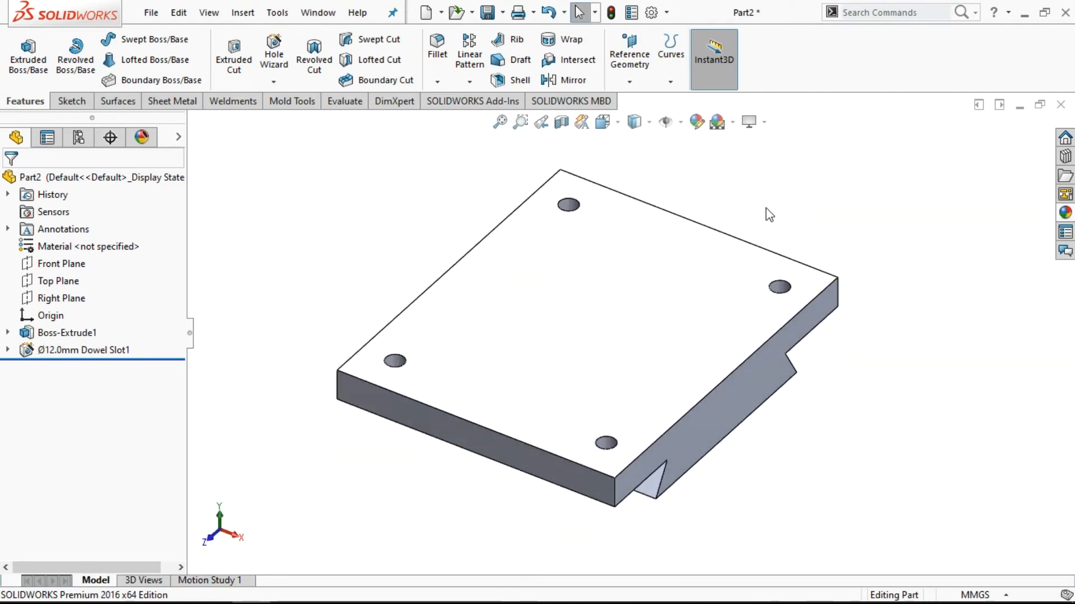
pyautogui.scroll(-1, 758, 231)
pyautogui.scroll(1, 760, 237)
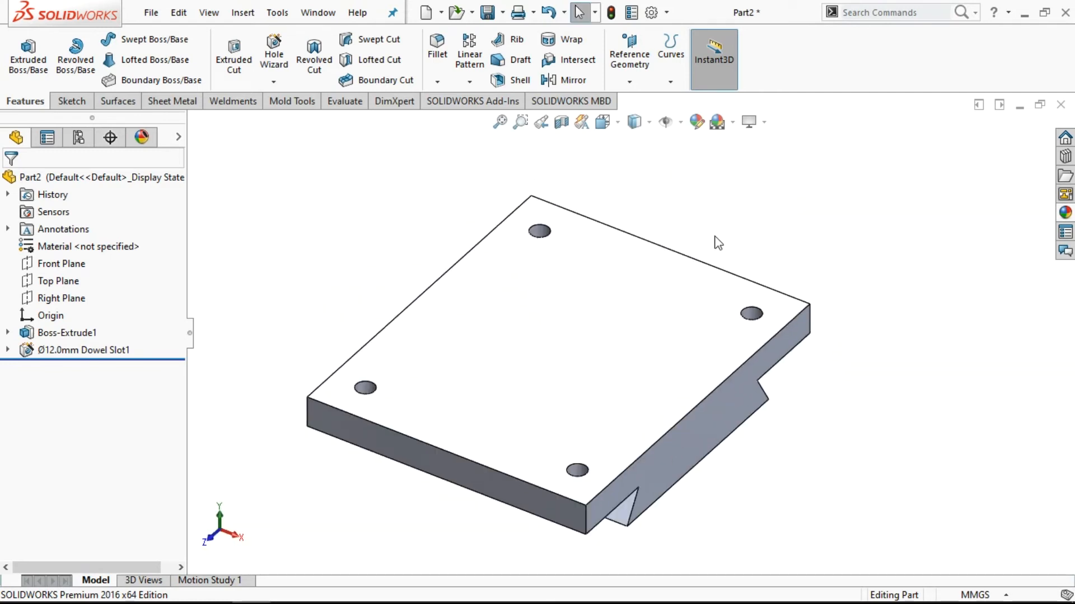
# - Chamfer the four corner holes with a 2 mm distance at 45 degrees
pyautogui.click(602, 121)
pyautogui.click(694, 161)
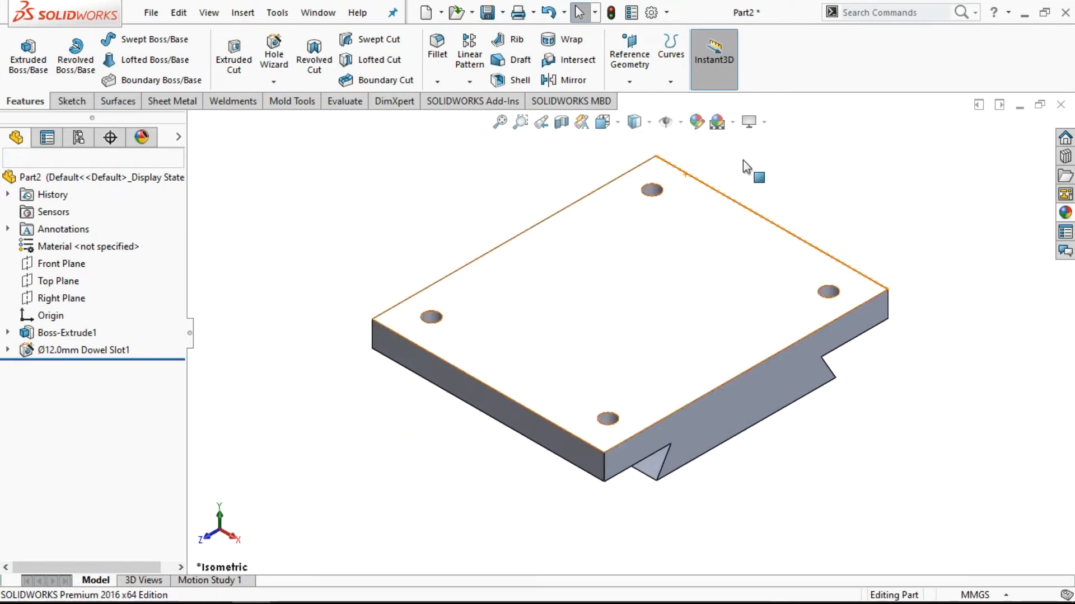
pyautogui.scroll(-1, 621, 159)
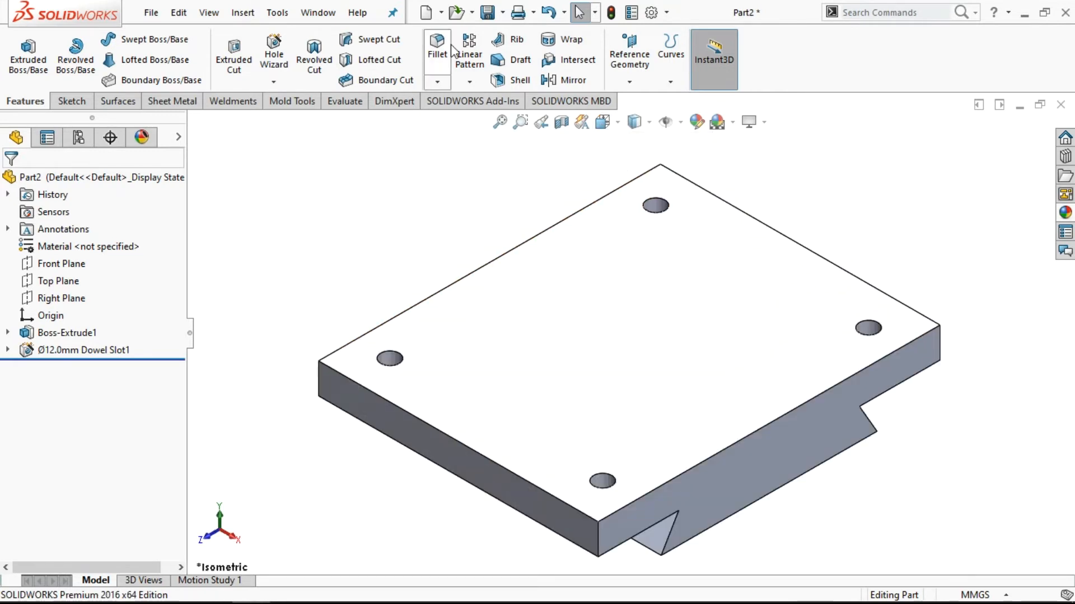
pyautogui.click(438, 82)
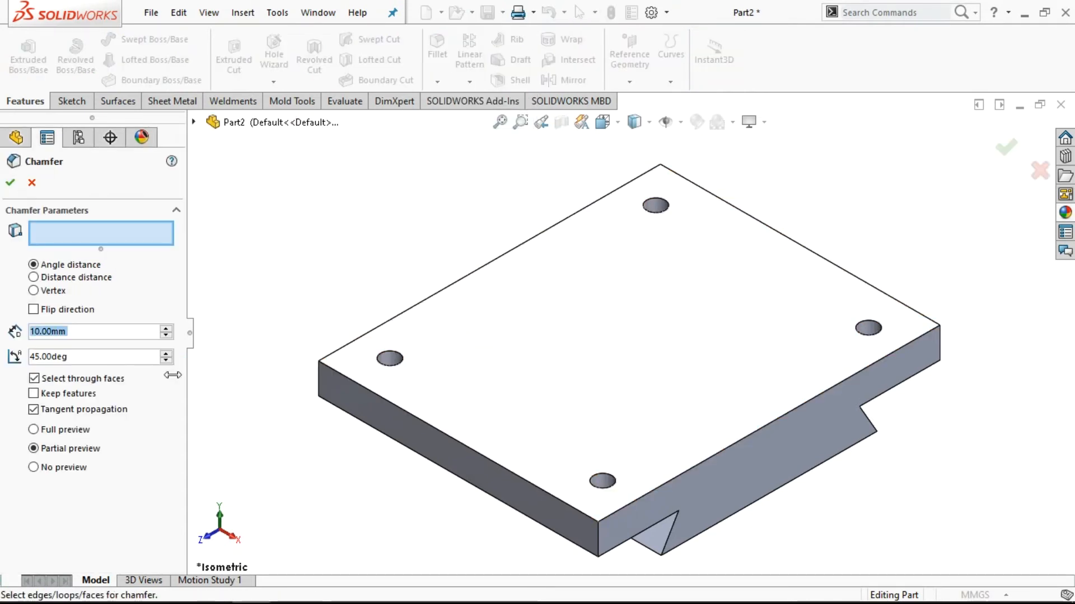
pyautogui.write('2')
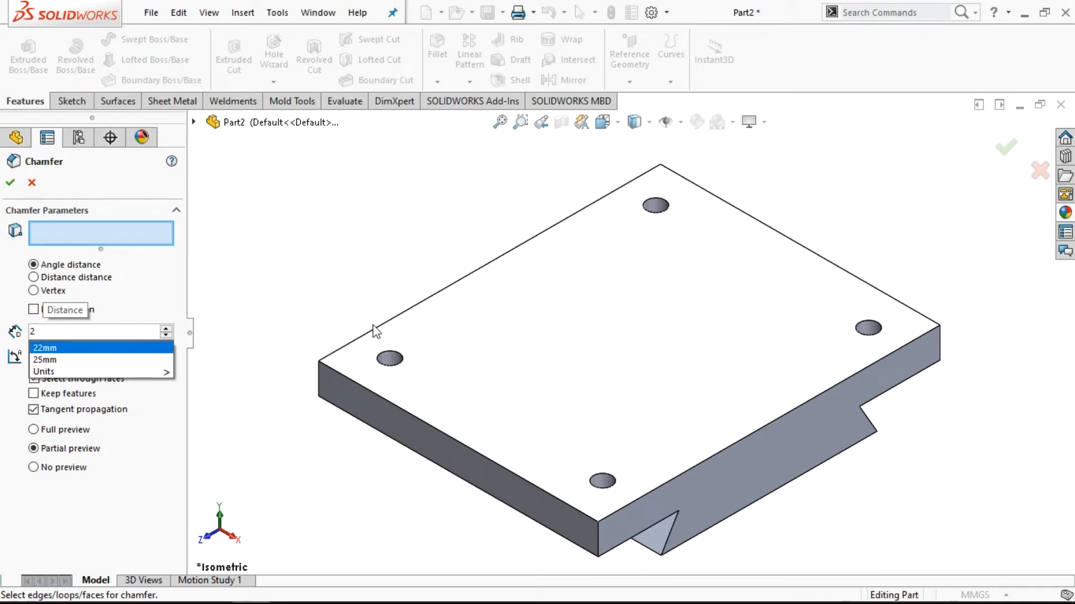
pyautogui.click(394, 360)
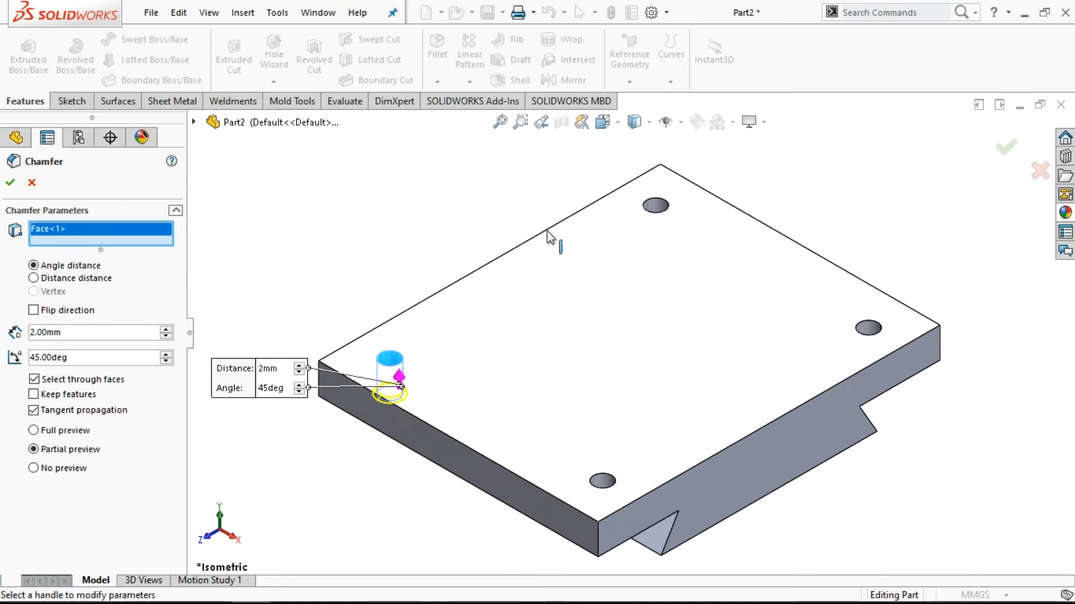
pyautogui.click(653, 210)
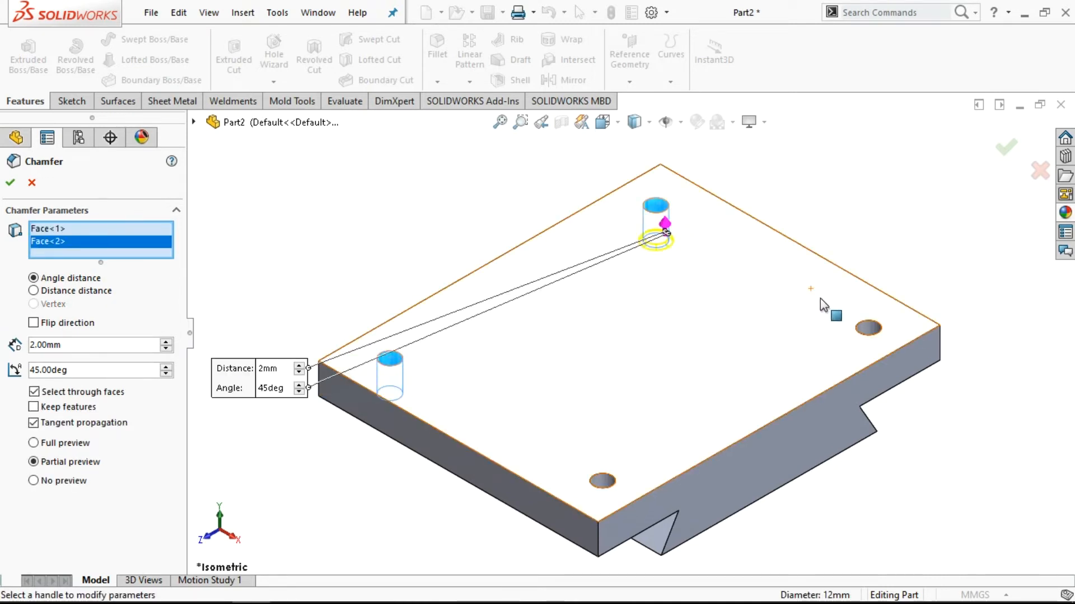
pyautogui.click(862, 329)
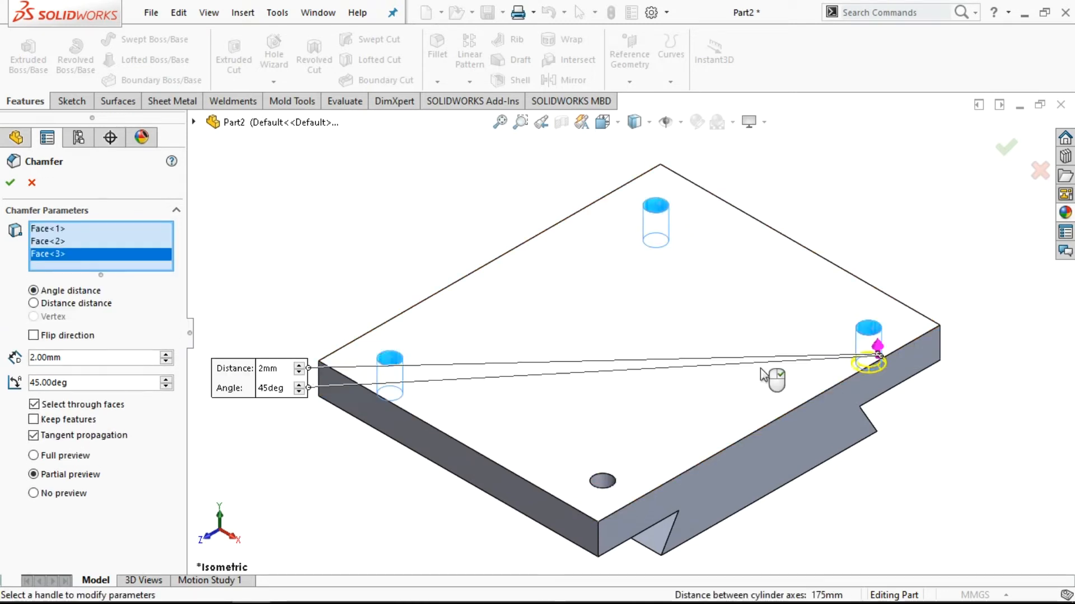
pyautogui.click(605, 483)
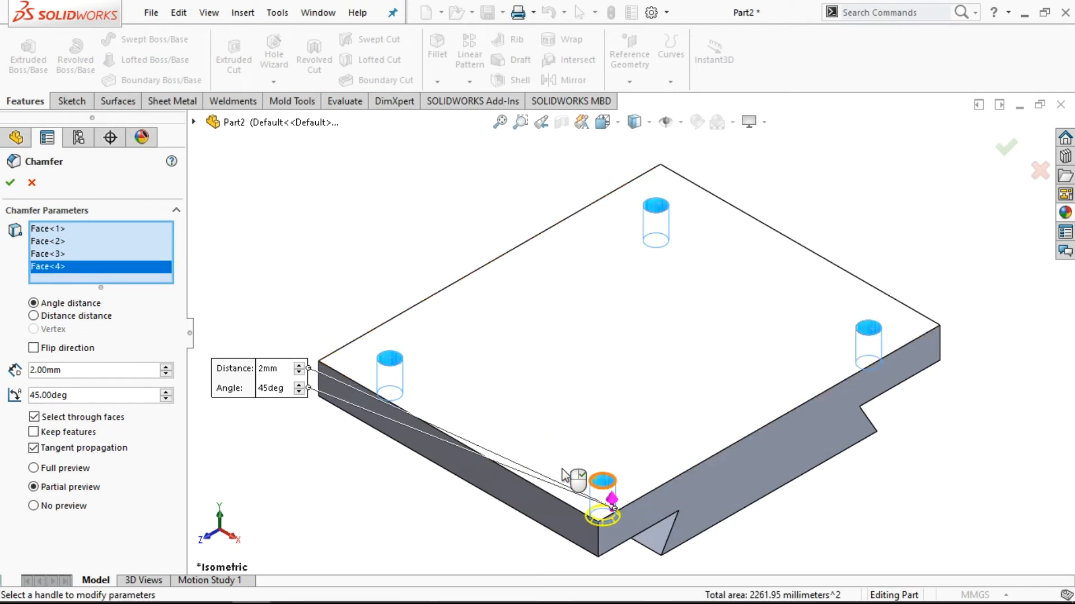
pyautogui.click(11, 183)
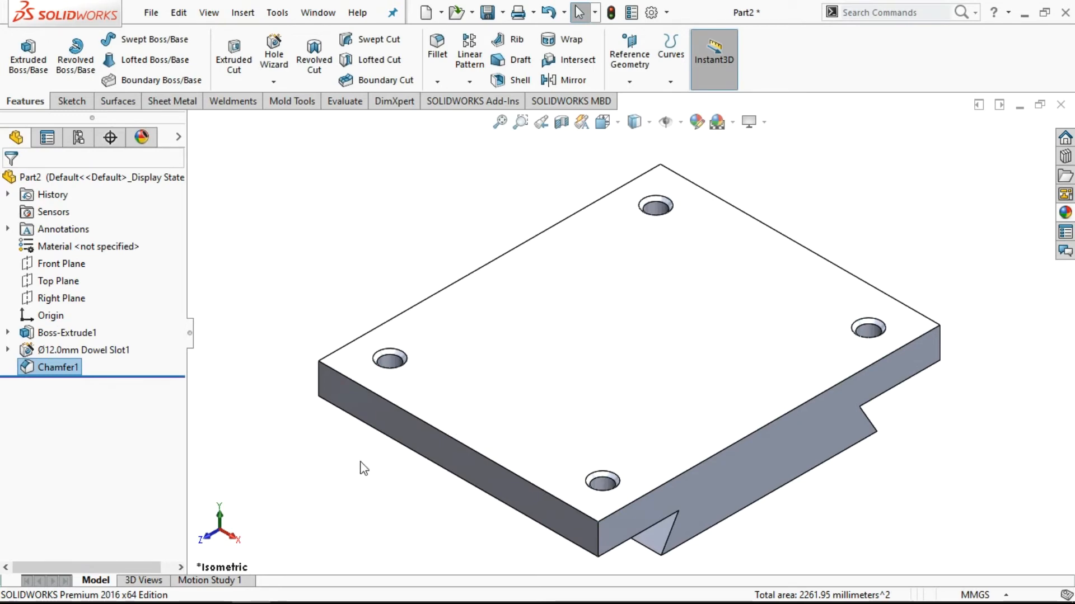
# - Examine the chamfered corner holes on the plate and restore the isometric view
pyautogui.moveTo(368, 470)
pyautogui.mouseDown(button='middle')
pyautogui.moveTo(415, 311)
pyautogui.moveTo(384, 460)
pyautogui.mouseUp(button='middle')
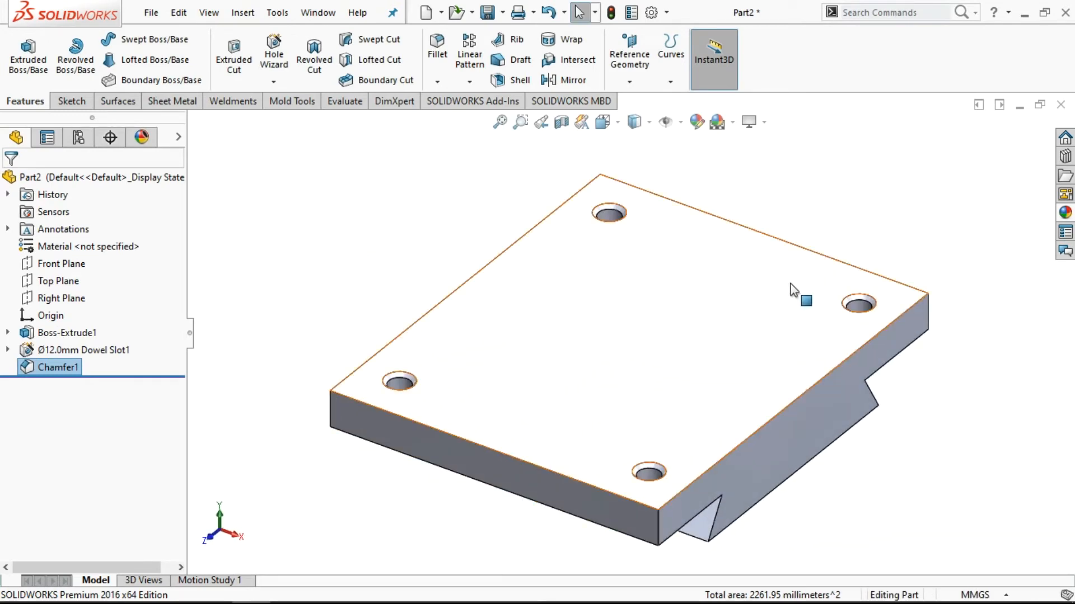
pyautogui.scroll(-1, 784, 287)
pyautogui.scroll(1, 709, 281)
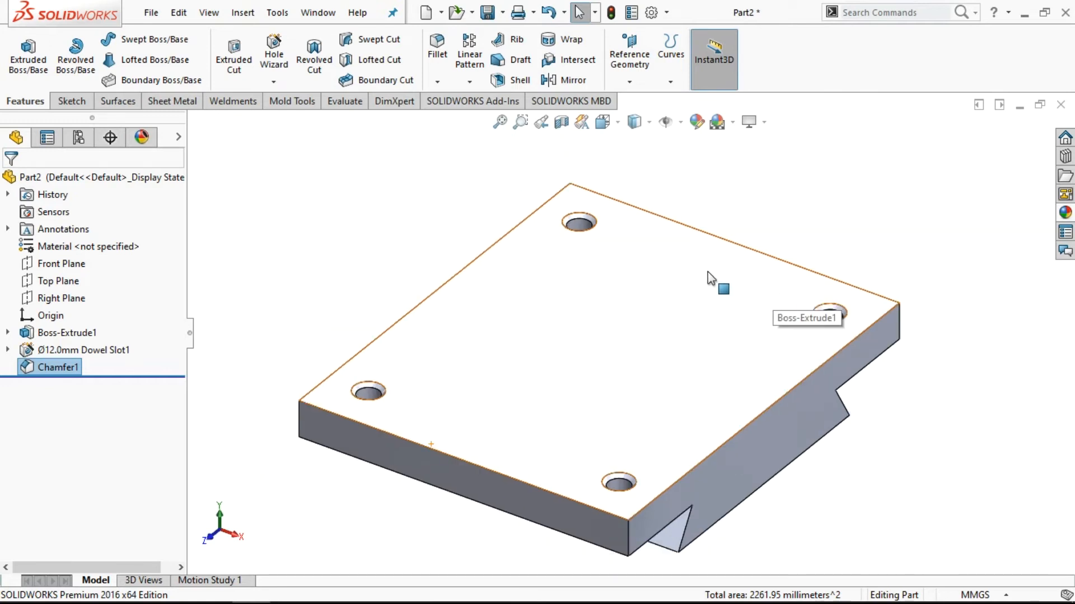
pyautogui.scroll(1, 707, 271)
pyautogui.rightClick(745, 218)
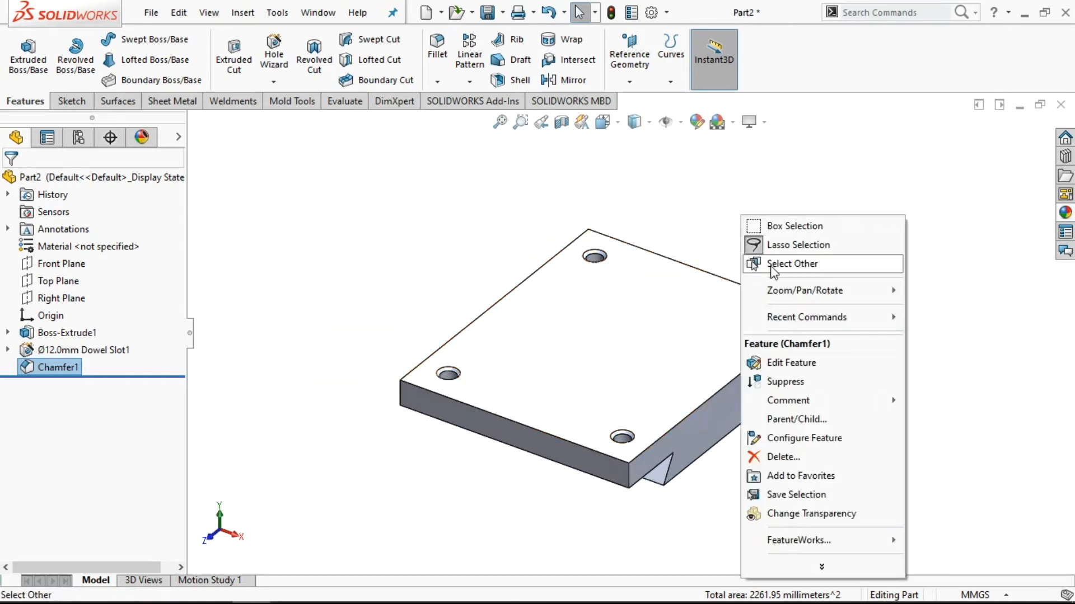
pyautogui.click(705, 246)
pyautogui.click(602, 121)
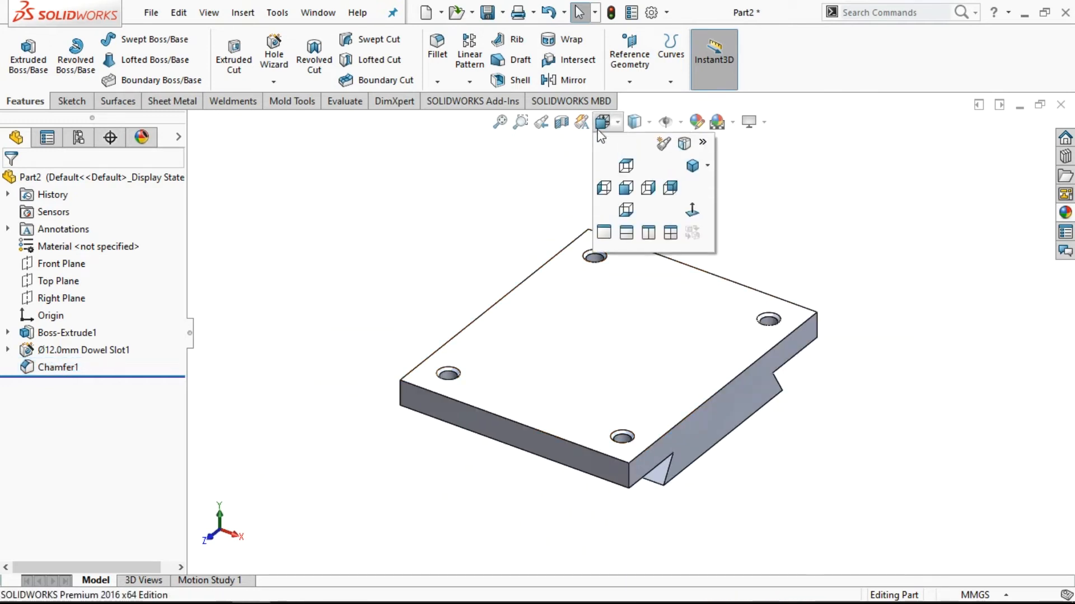
pyautogui.click(693, 167)
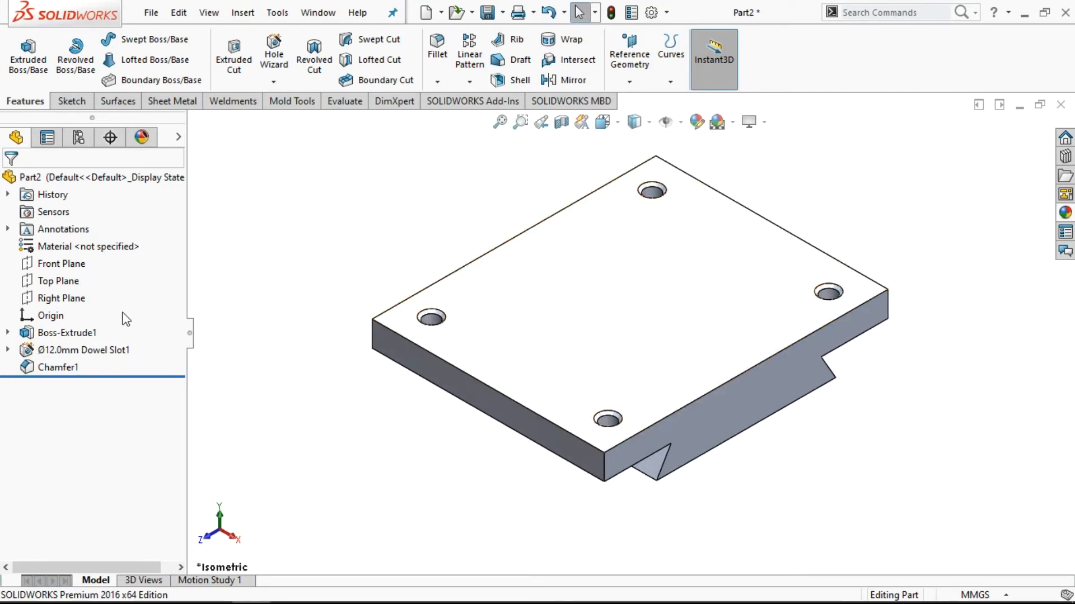
# - Create a reference plane offset 42 mm above the Top Plane
pyautogui.click(68, 287)
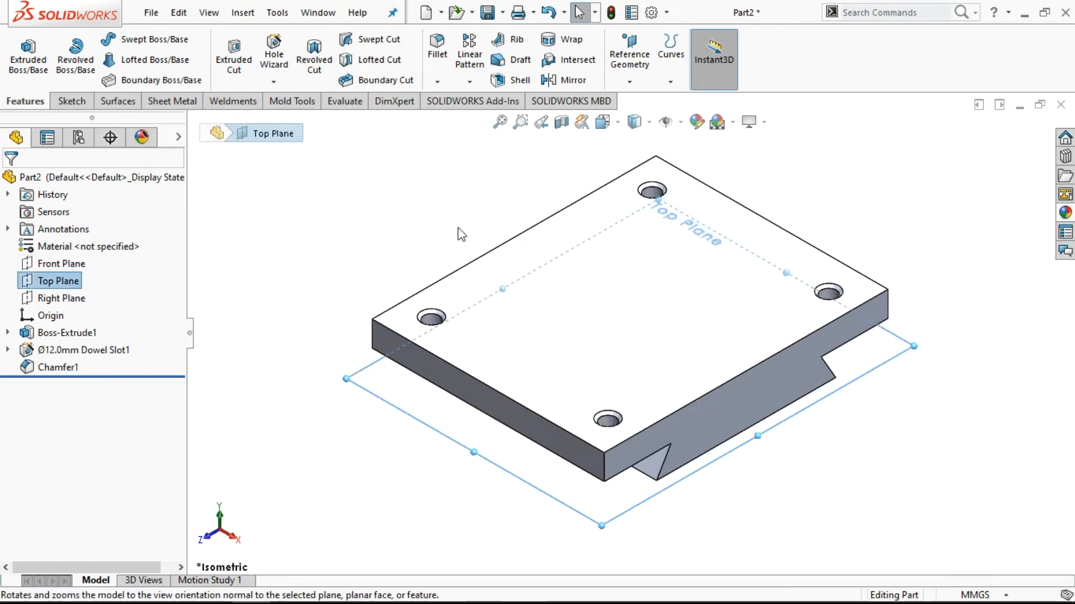
pyautogui.click(631, 82)
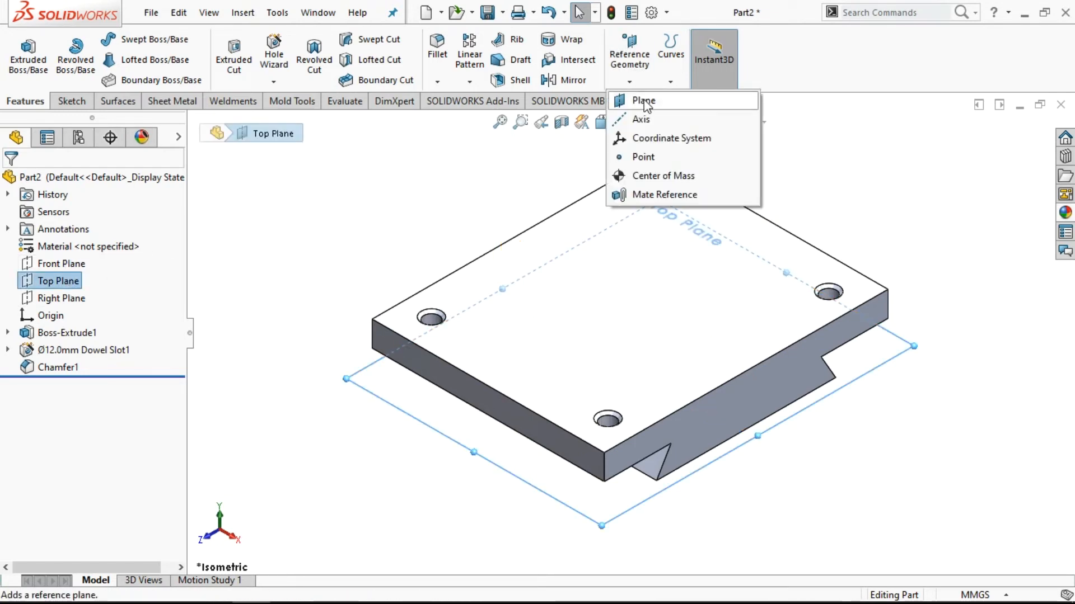
pyautogui.click(641, 100)
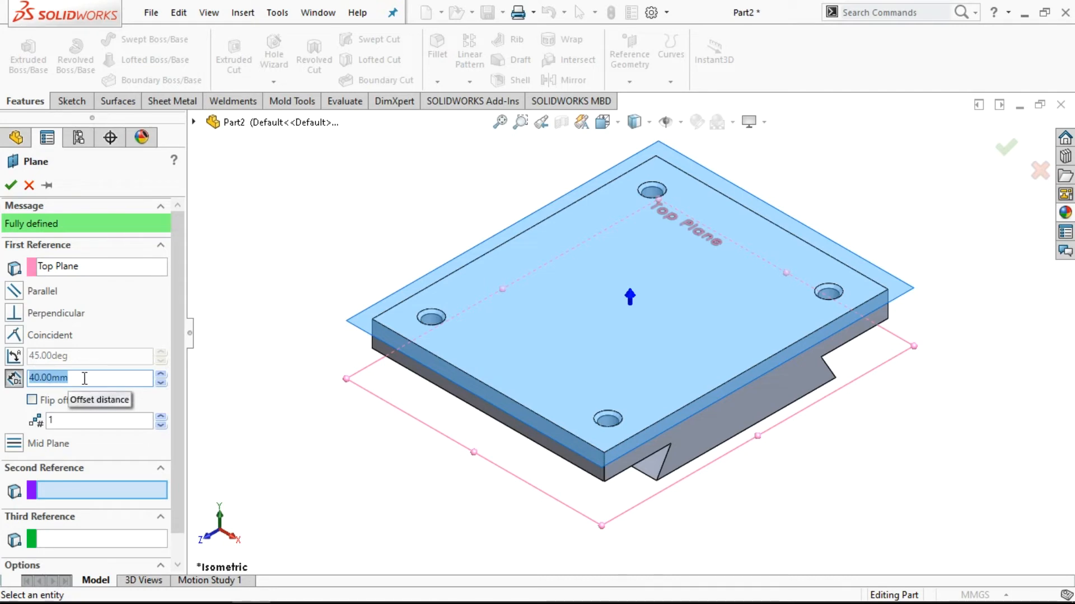
pyautogui.moveTo(84, 378); pyautogui.dragTo(36, 387)
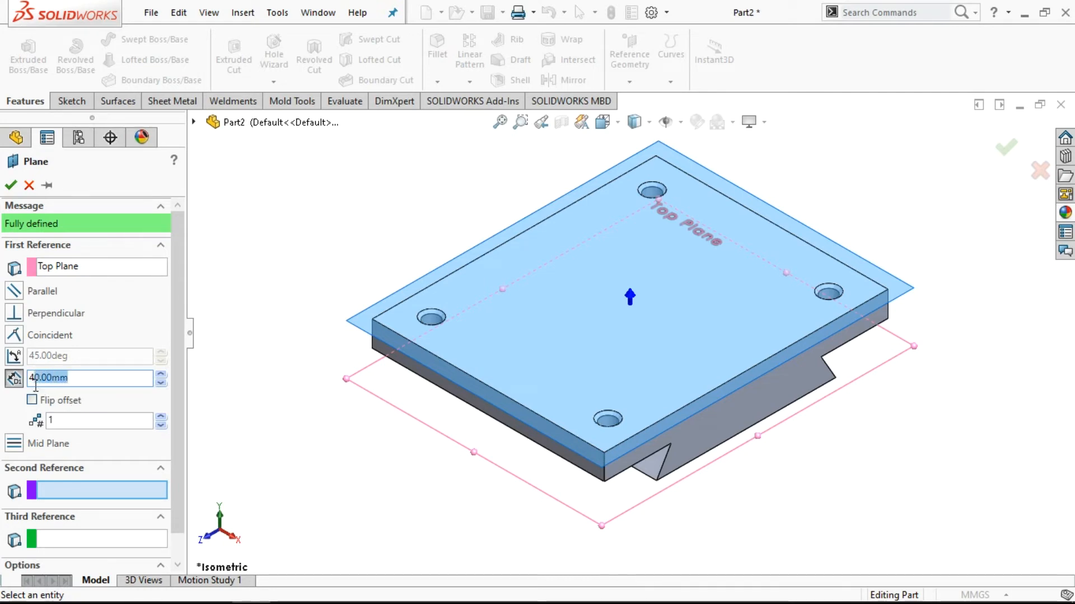
pyautogui.write('2')
pyautogui.press('Return')
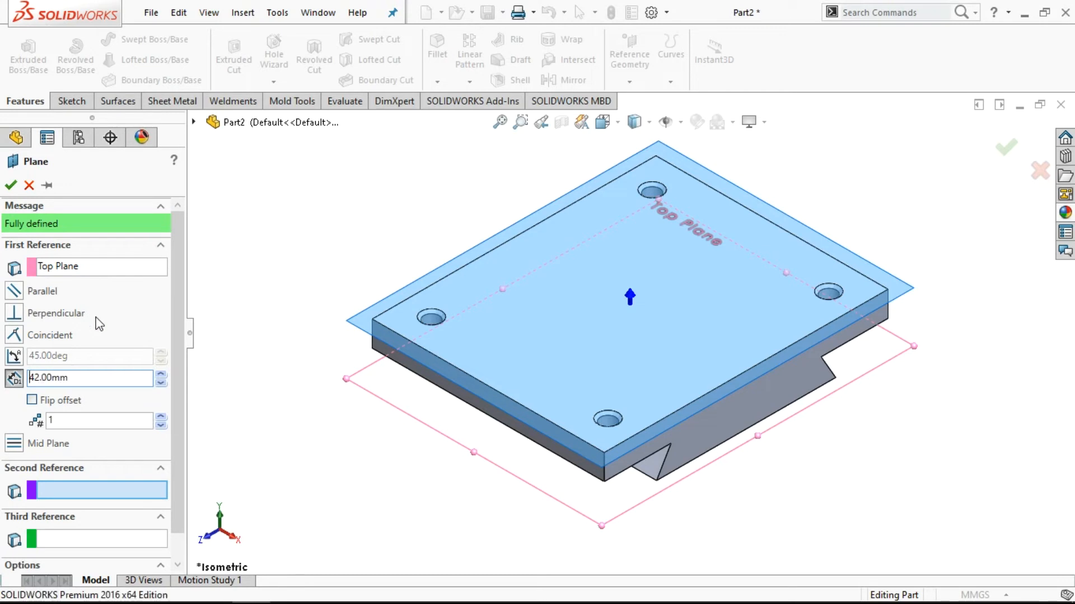
pyautogui.click(11, 186)
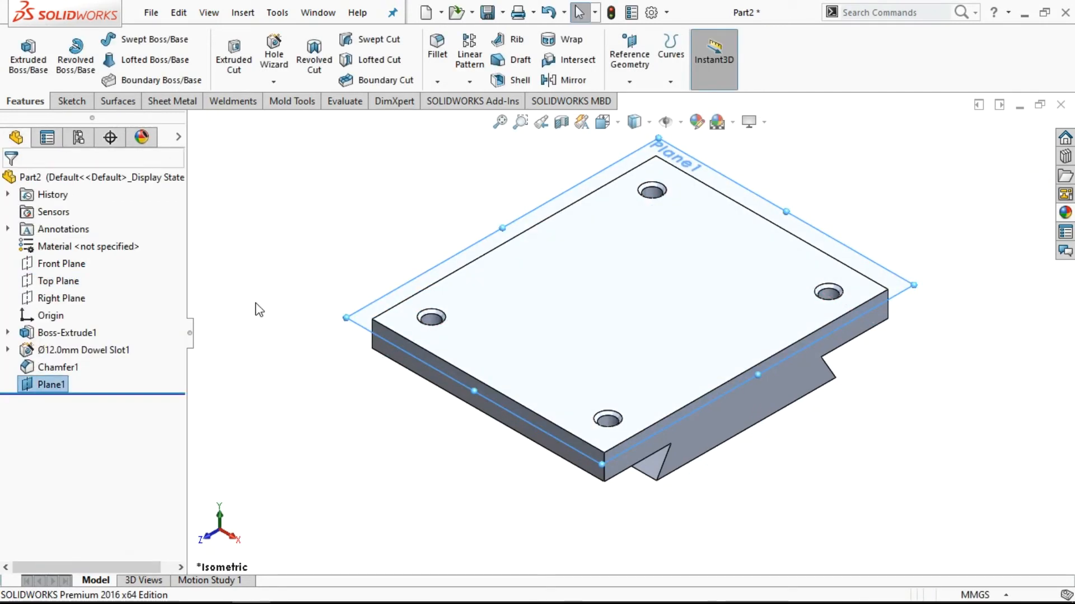
# - Cut a right-hand Metric Die M12x1.5 thread, blind 22 mm, in the front-left corner hole, starting from the offset plane
pyautogui.press('f')
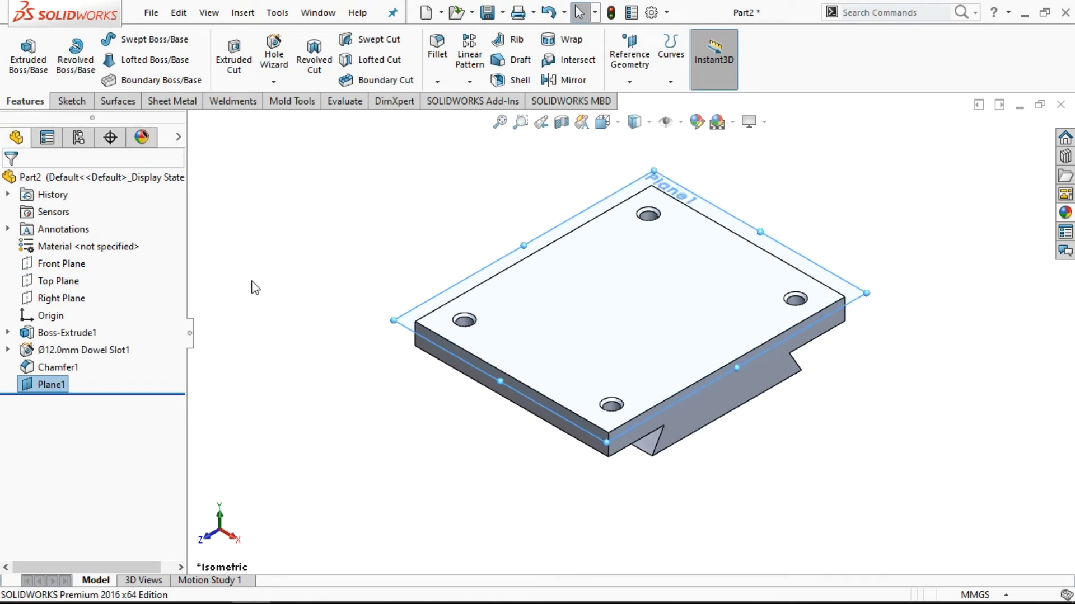
pyautogui.click(278, 83)
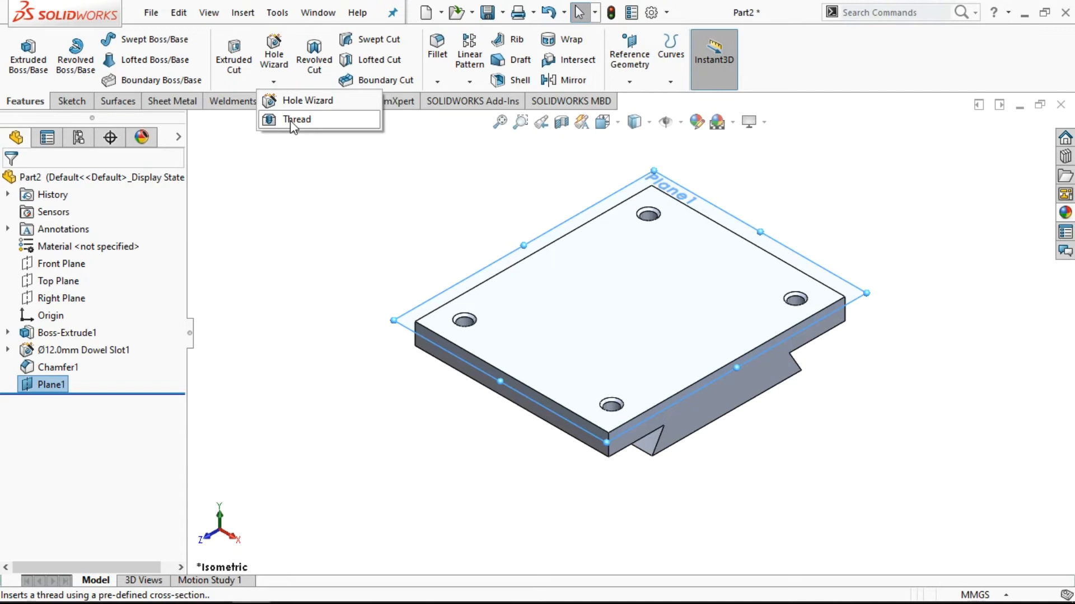
pyautogui.click(286, 381)
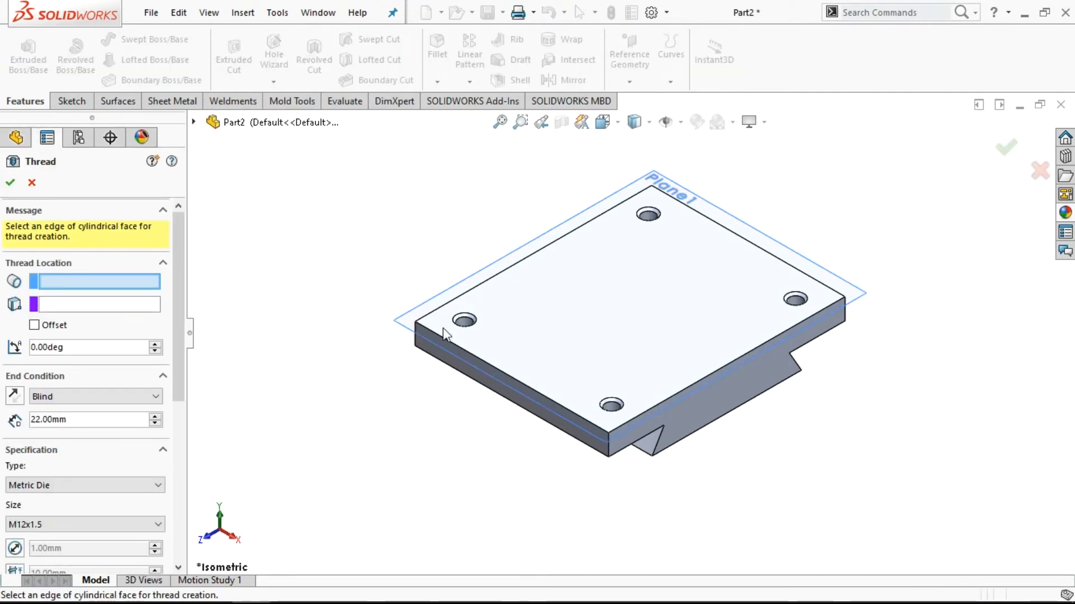
pyautogui.scroll(-3, 468, 329)
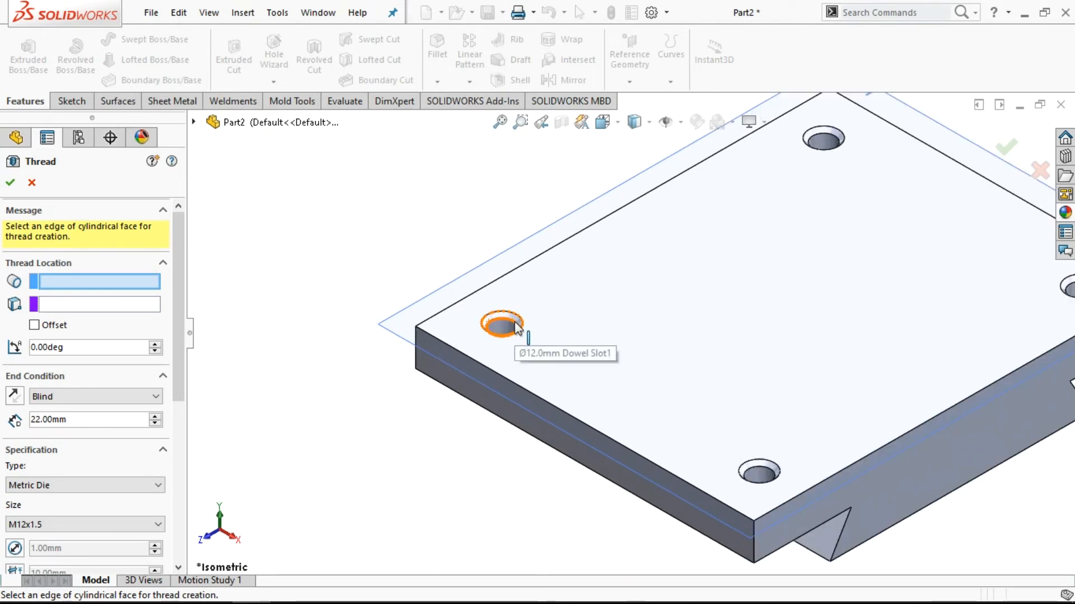
pyautogui.click(516, 323)
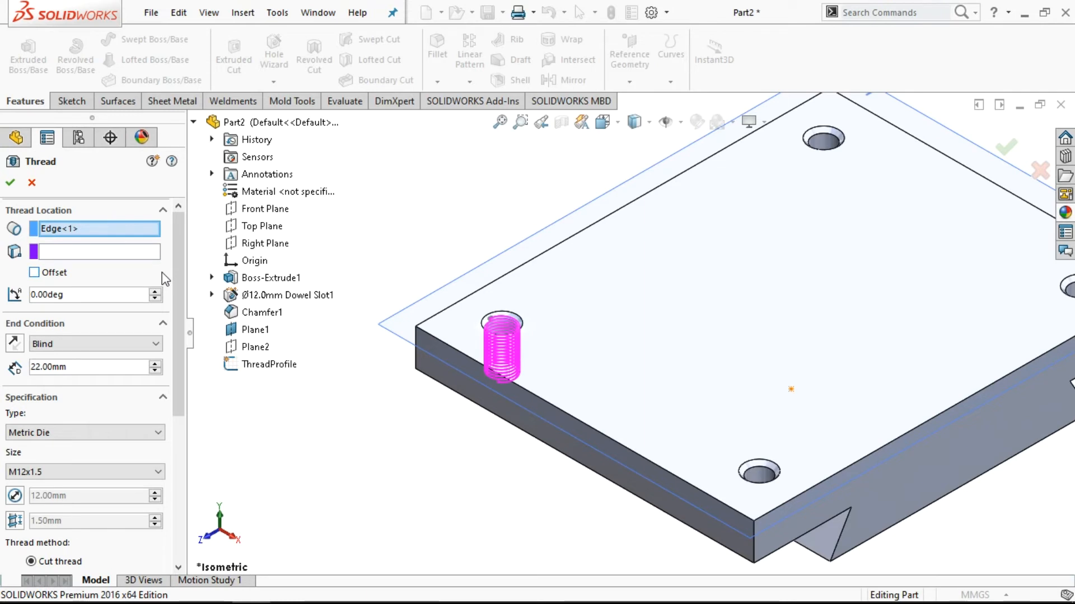
pyautogui.click(101, 252)
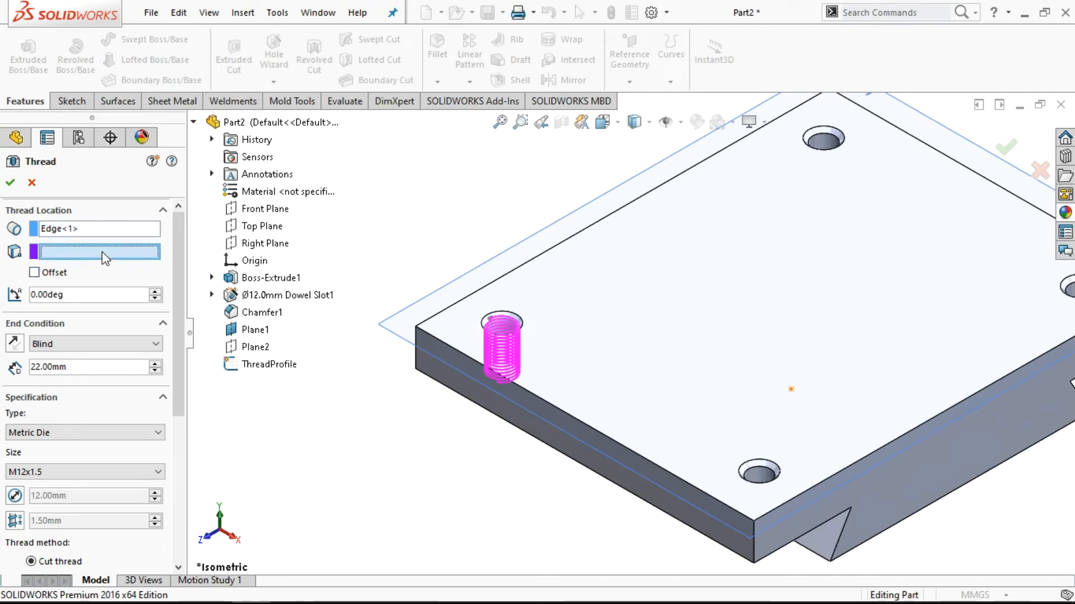
pyautogui.click(442, 295)
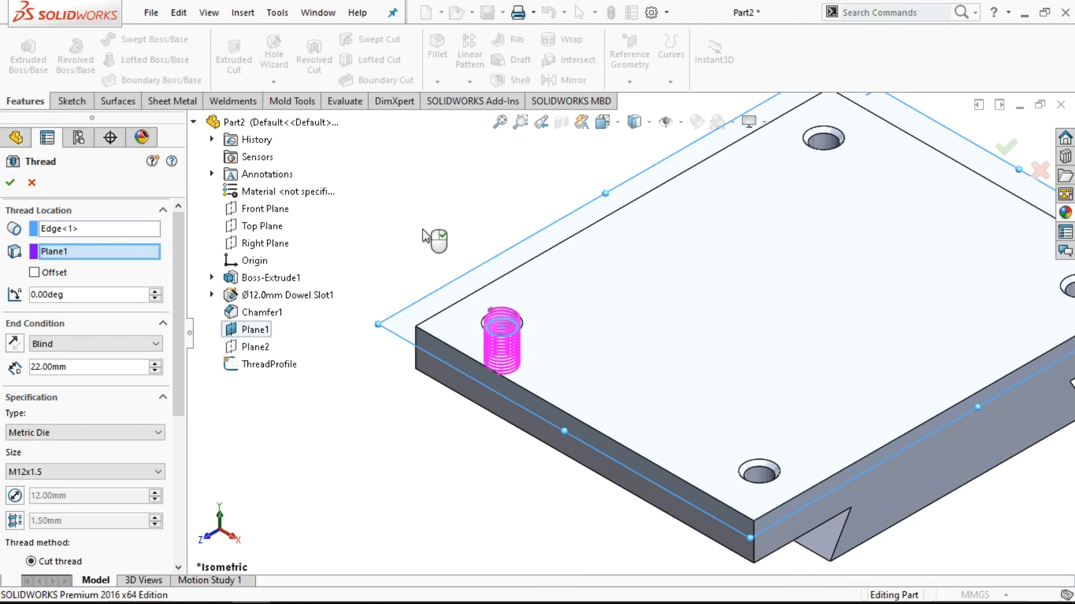
pyautogui.moveTo(387, 425); pyautogui.dragTo(395, 335, button='middle')
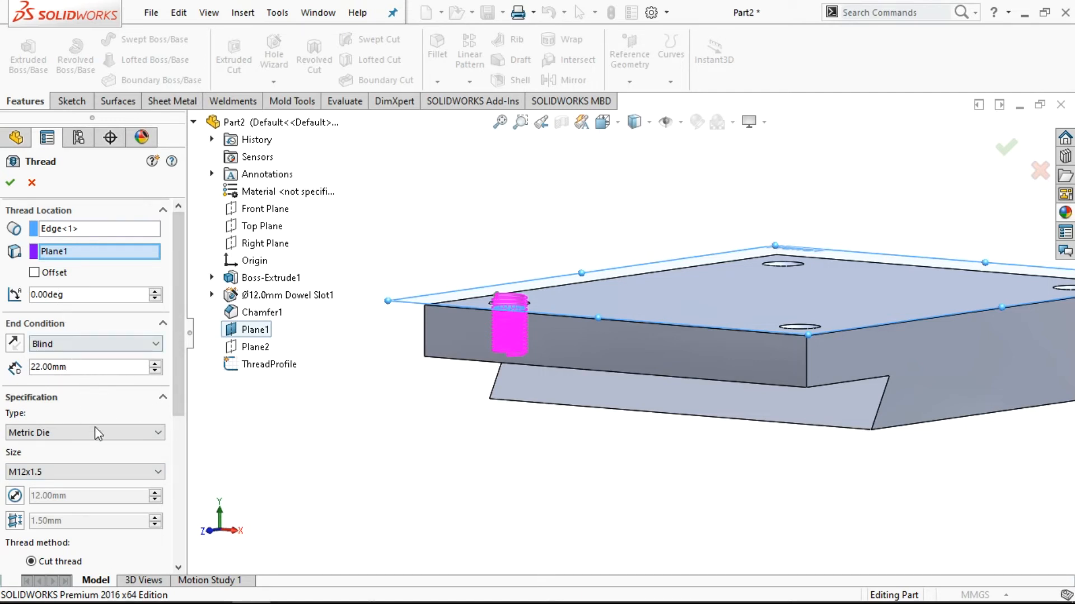
pyautogui.scroll(-3, 176, 395)
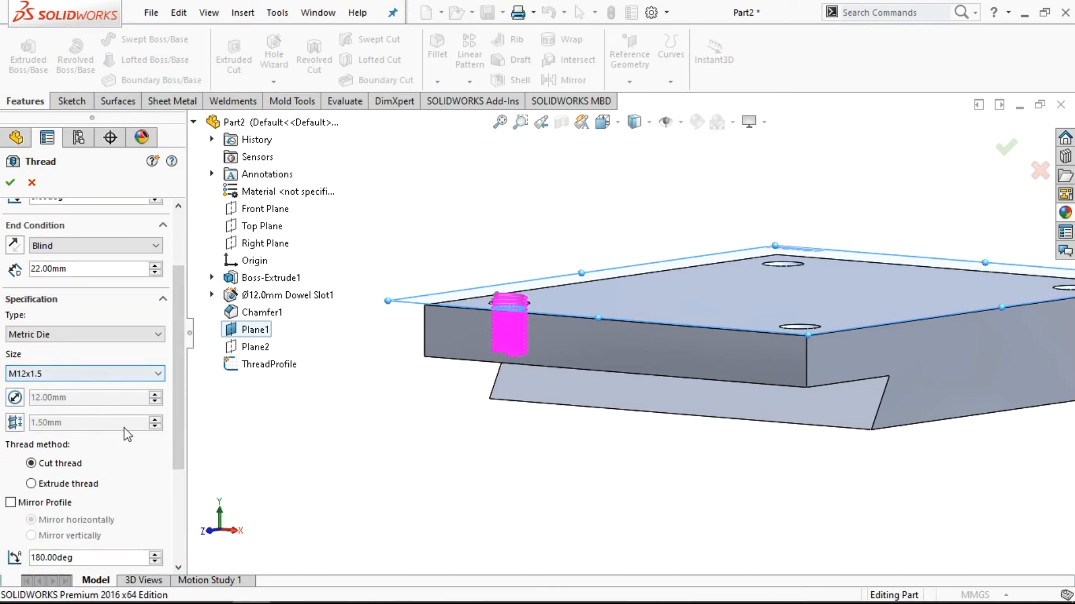
pyautogui.moveTo(182, 437); pyautogui.dragTo(221, 507)
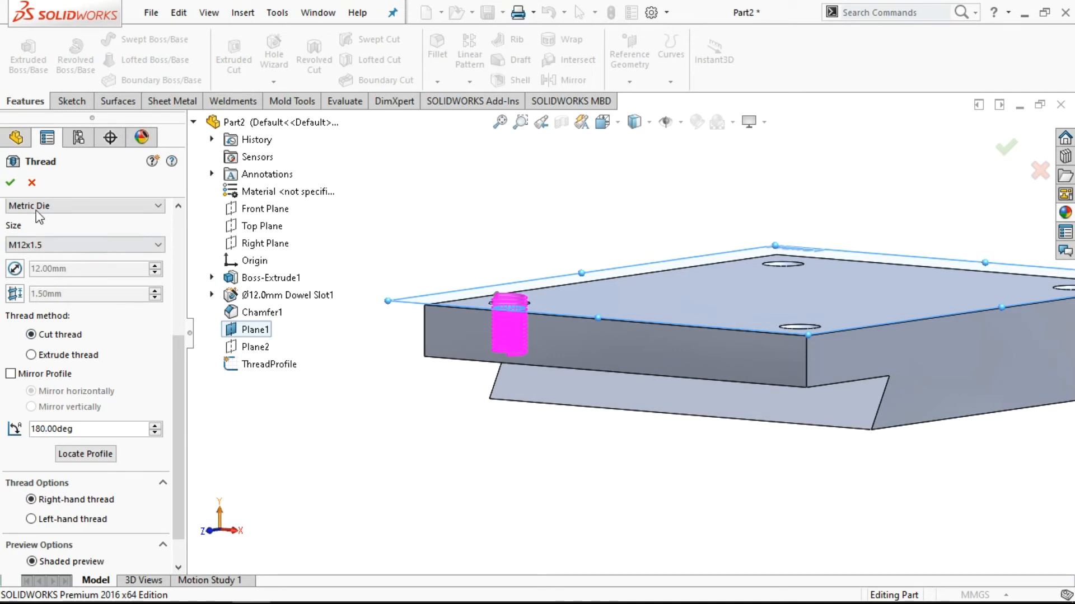
pyautogui.click(11, 184)
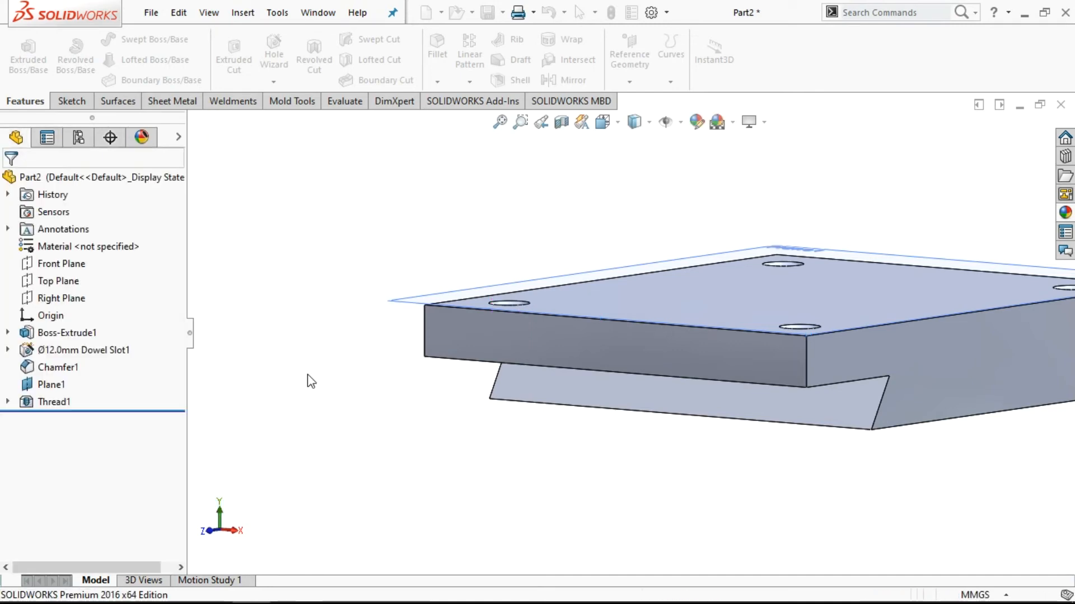
# - Inspect the cut thread inside the front-left corner hole up close and against the other holes
pyautogui.moveTo(513, 230); pyautogui.dragTo(511, 252, button='middle')
pyautogui.scroll(-5, 504, 319)
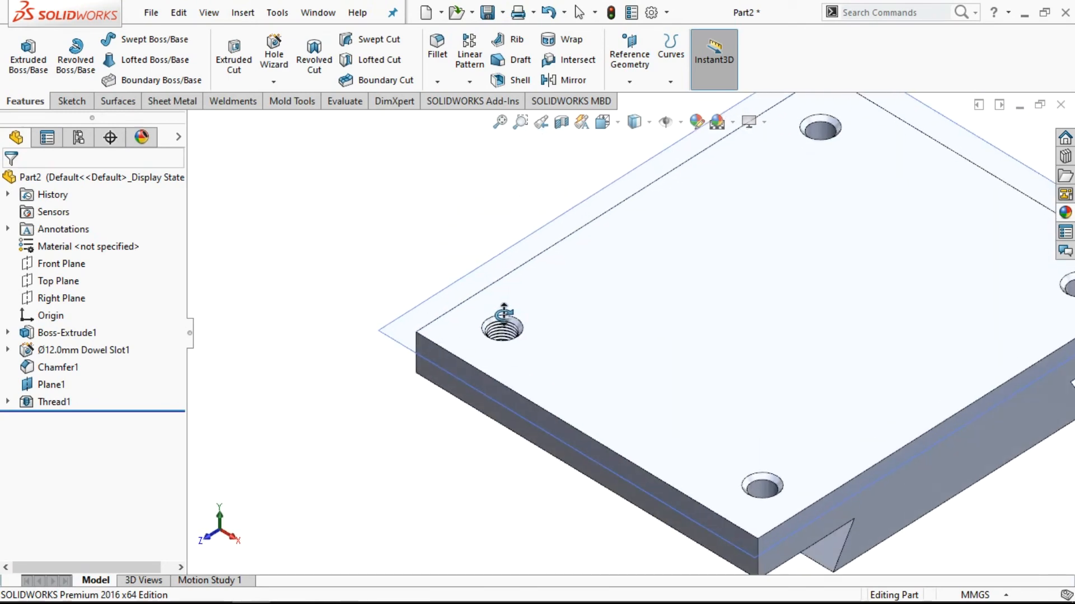
pyautogui.scroll(-5, 523, 339)
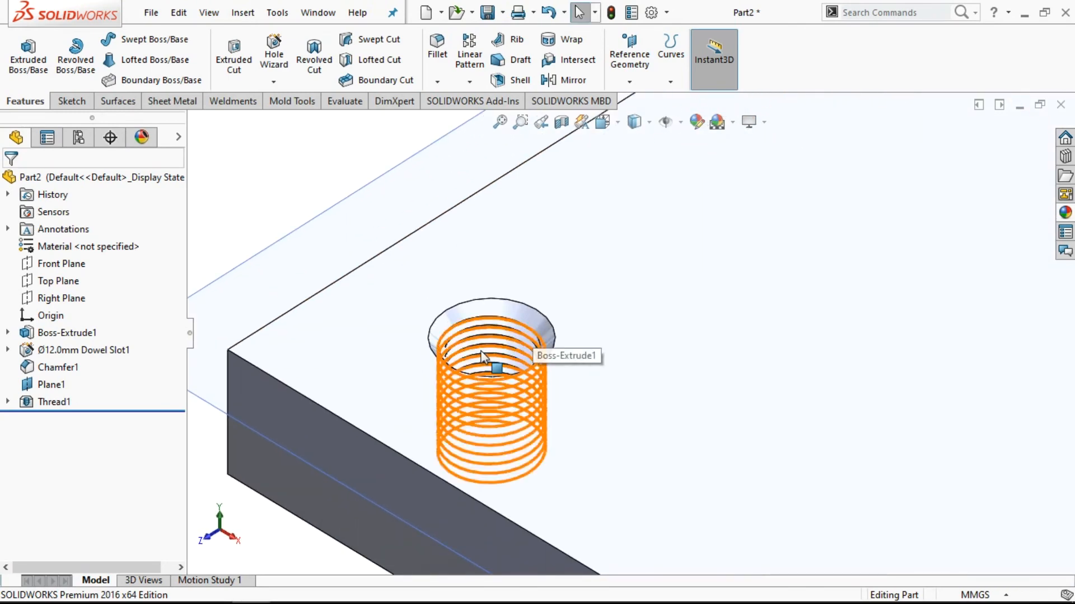
pyautogui.scroll(6, 454, 358)
pyautogui.scroll(-3, 843, 223)
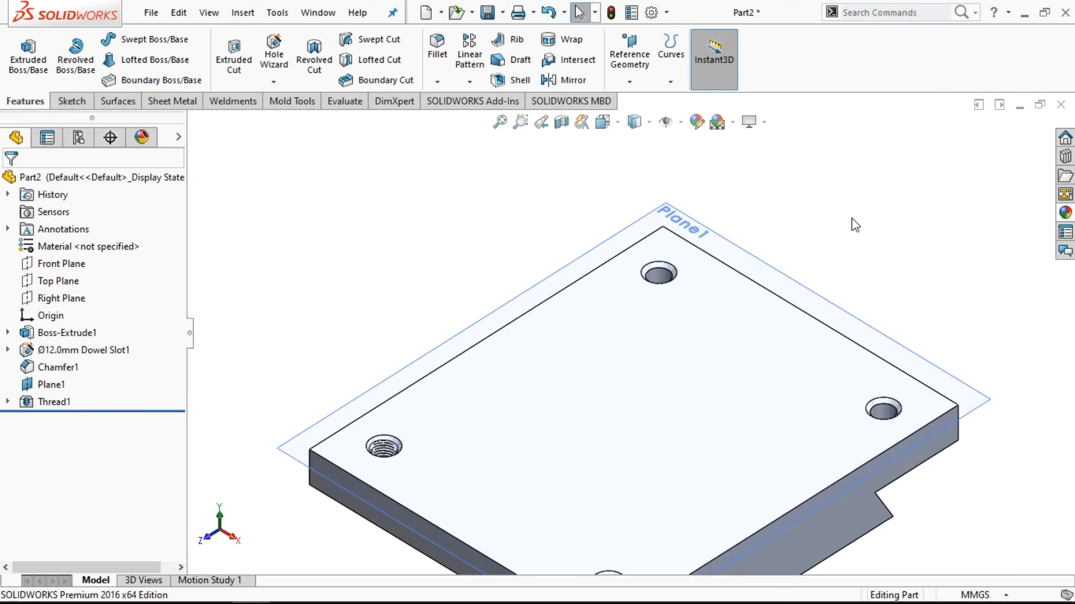
pyautogui.press('z')
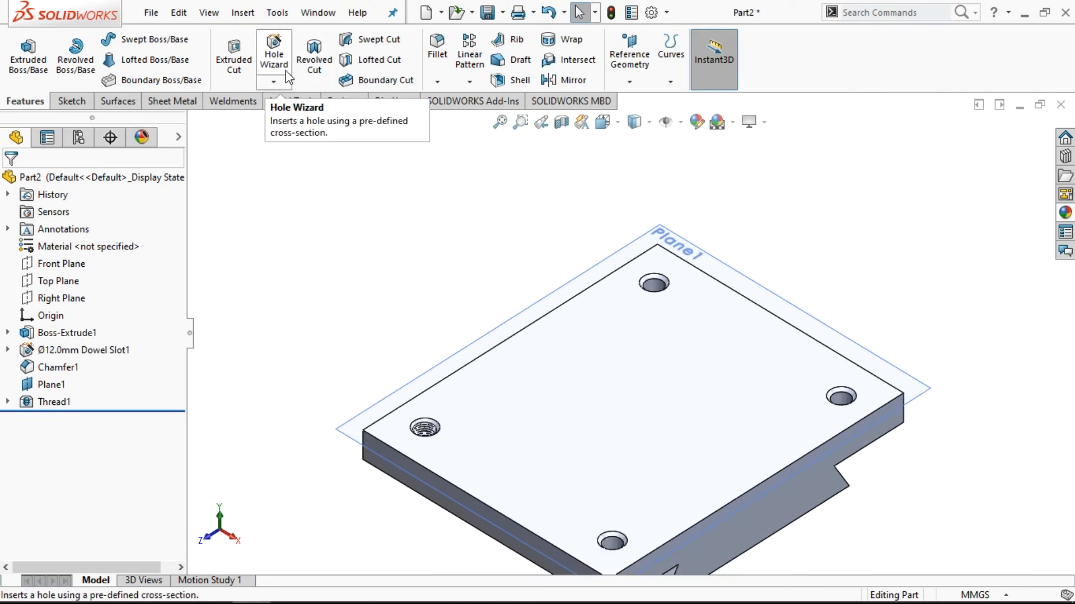
# - Cut a right-hand Metric Die M12x1.5 thread, blind 22 mm, in the back-left corner hole, starting from the offset plane
pyautogui.click(273, 57)
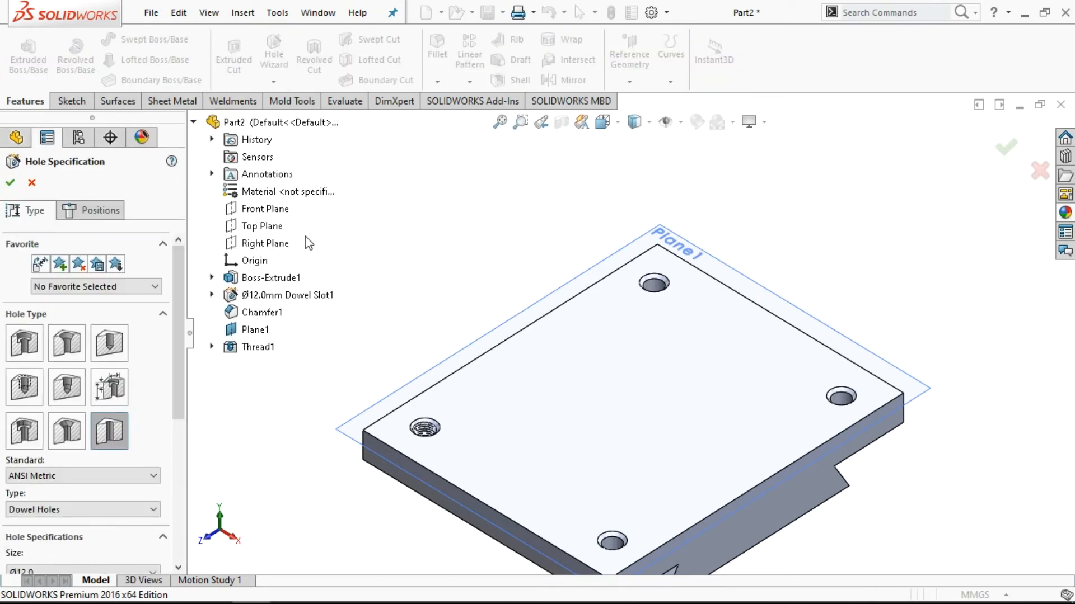
pyautogui.click(32, 183)
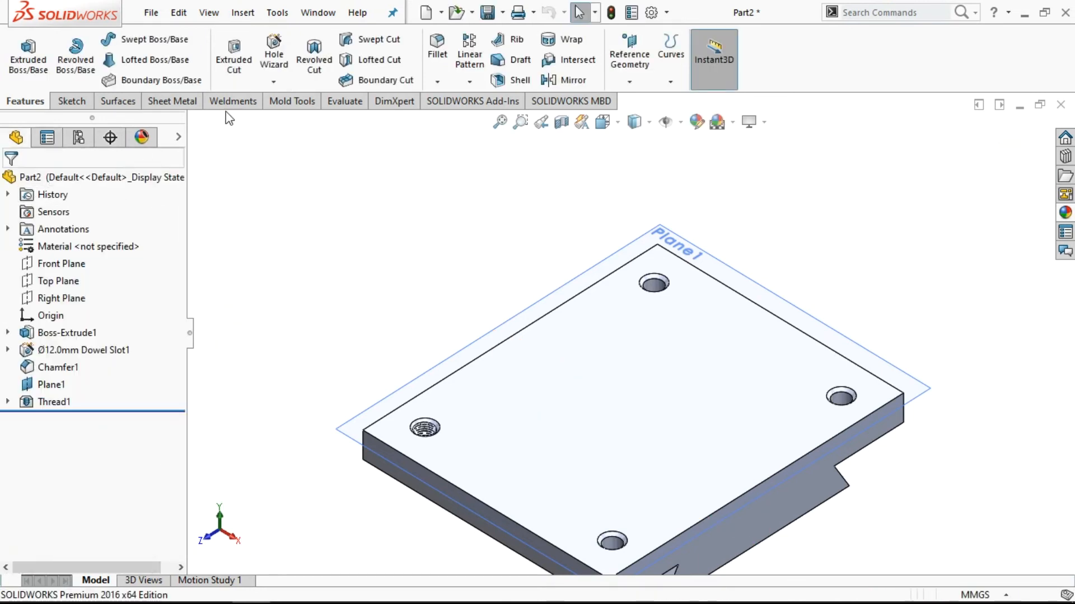
pyautogui.click(270, 83)
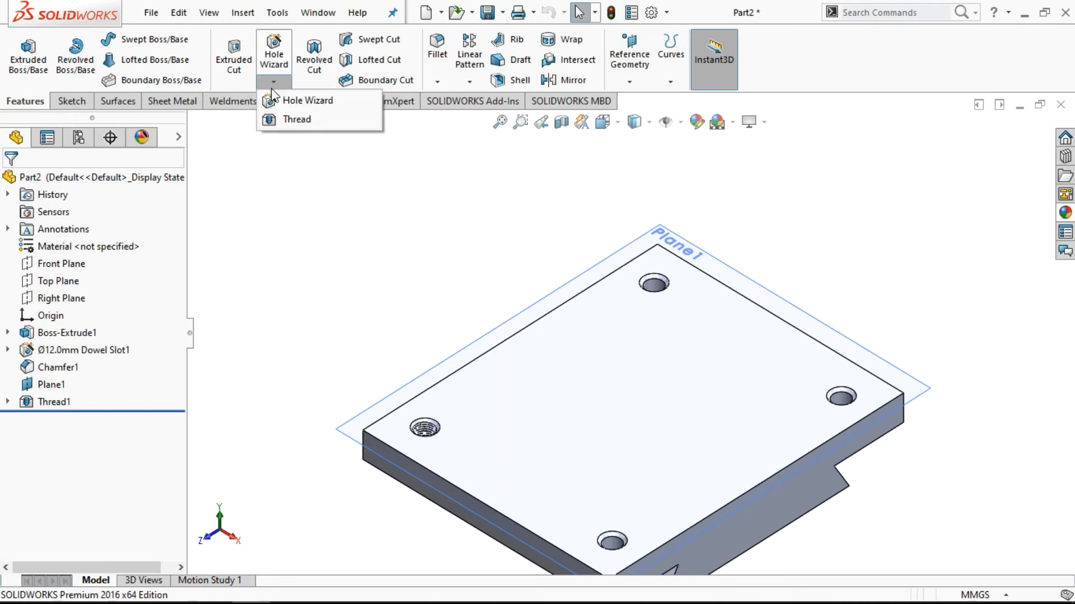
pyautogui.click(294, 123)
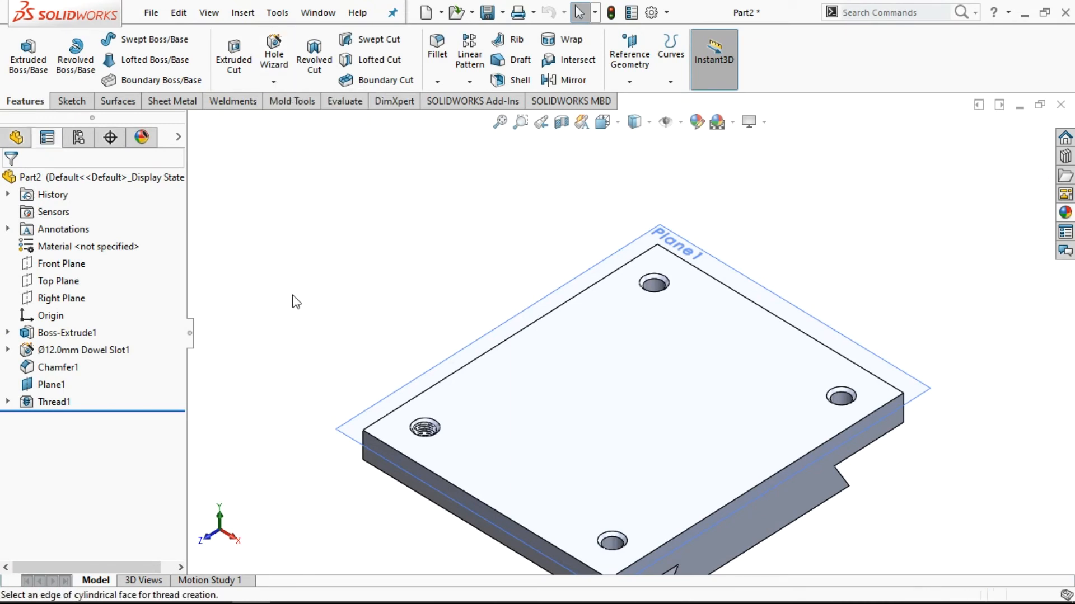
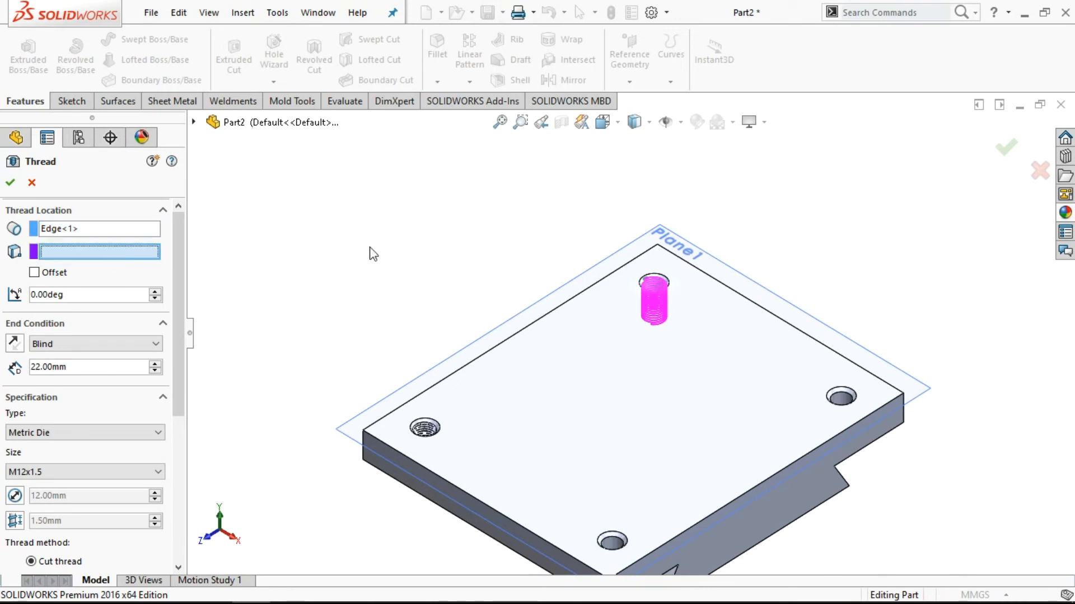
pyautogui.click(646, 240)
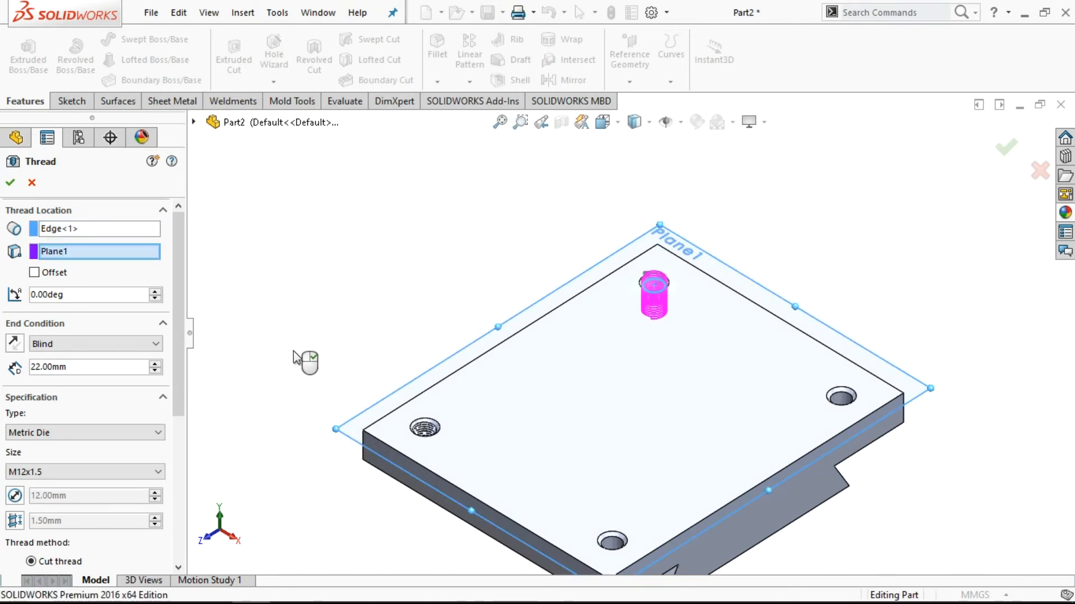
pyautogui.scroll(-1, 179, 354)
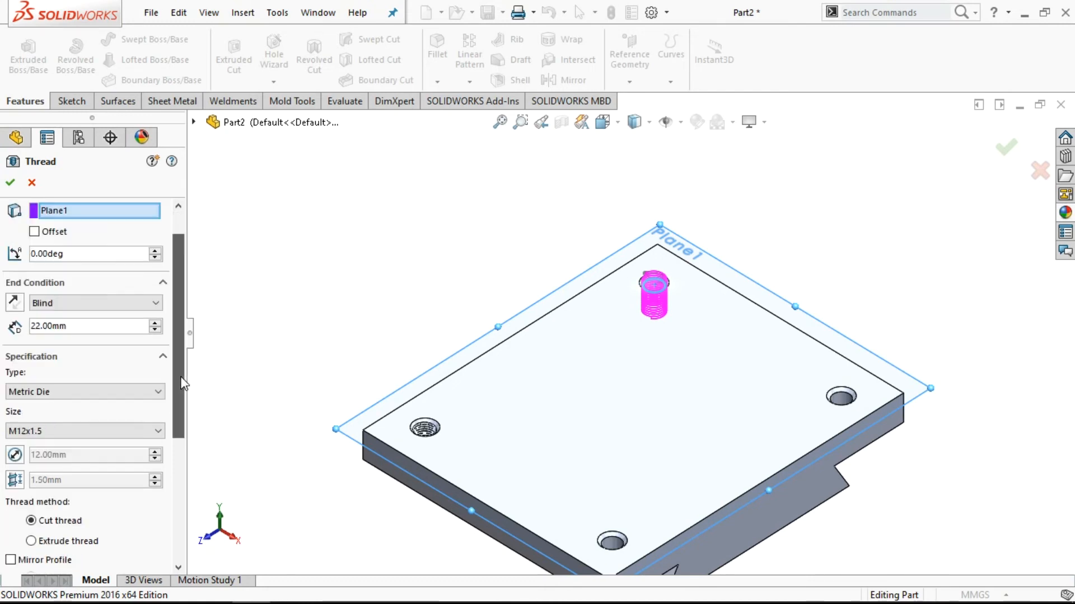
pyautogui.moveTo(178, 342); pyautogui.dragTo(189, 395)
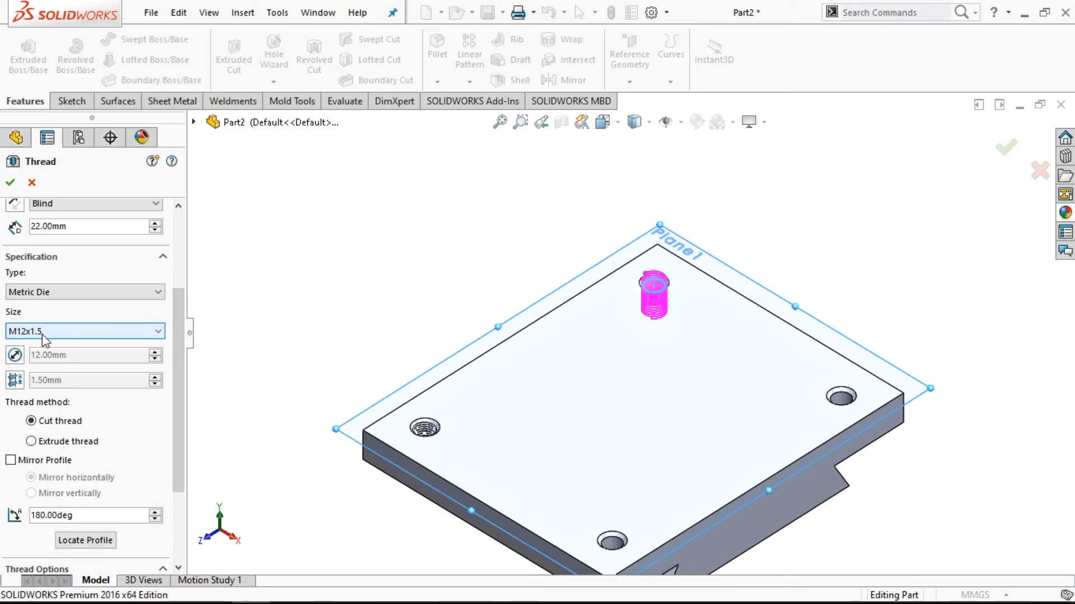
pyautogui.moveTo(178, 450); pyautogui.dragTo(192, 510)
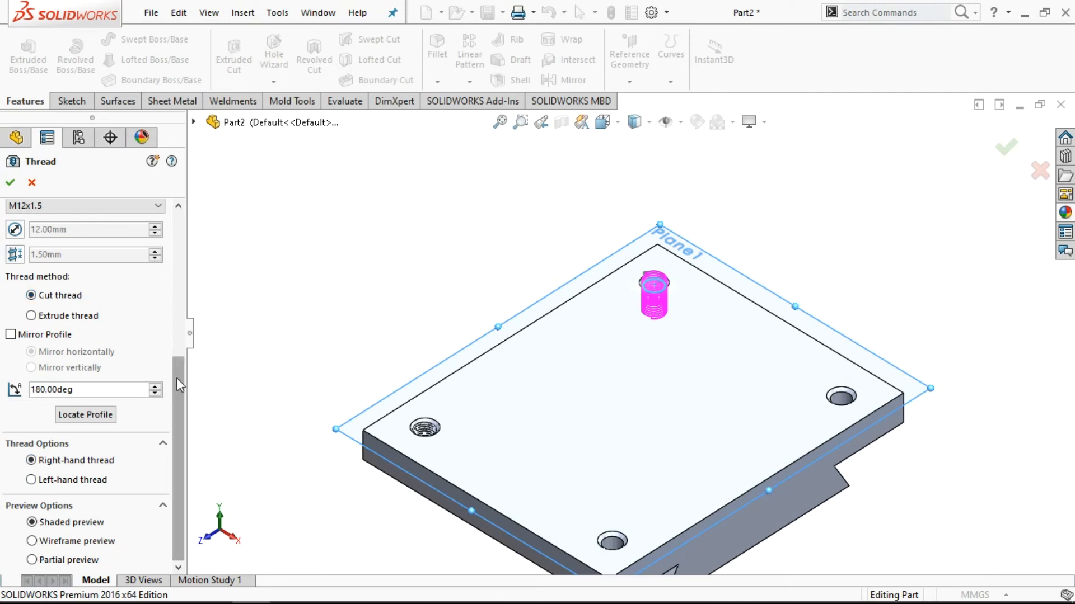
pyautogui.moveTo(177, 378); pyautogui.dragTo(178, 226)
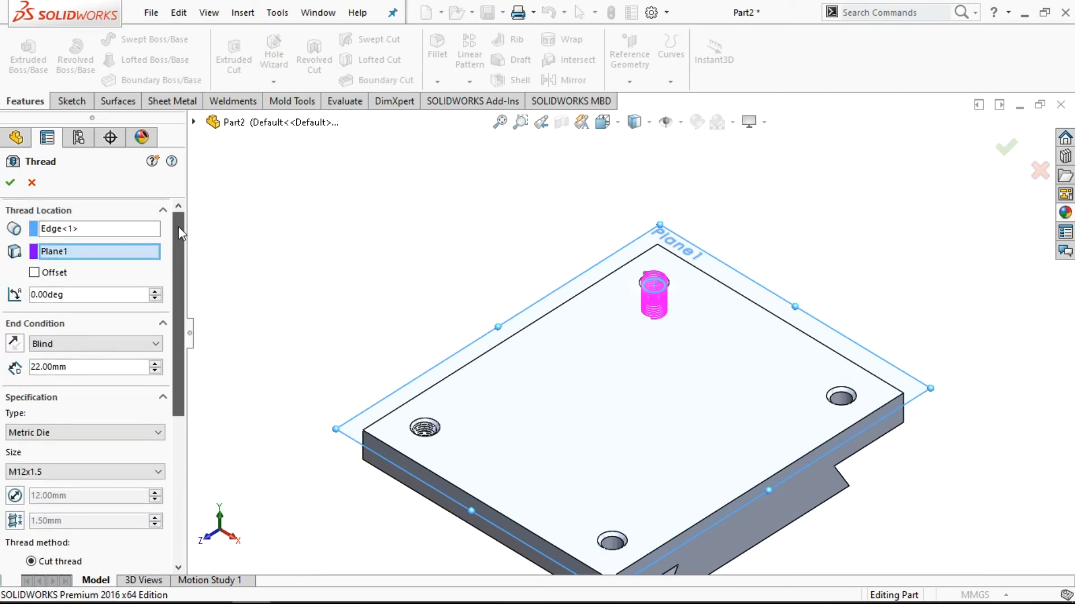
pyautogui.click(12, 185)
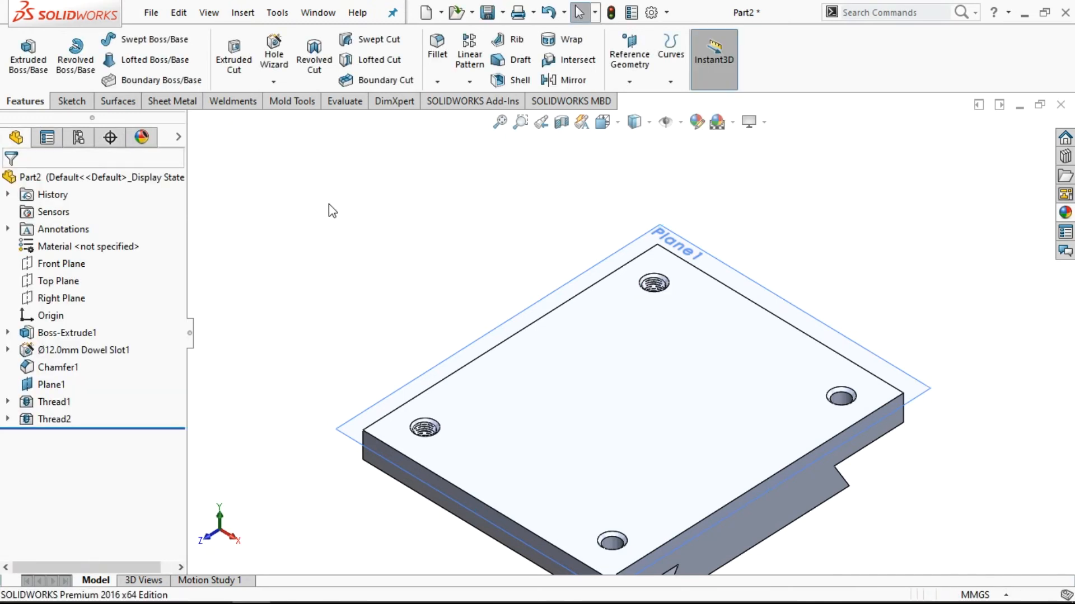
# - Mirror both cut threads about the Right Plane with Geometry Pattern enabled, threading the two opposite corner holes
pyautogui.scroll(3, 390, 250)
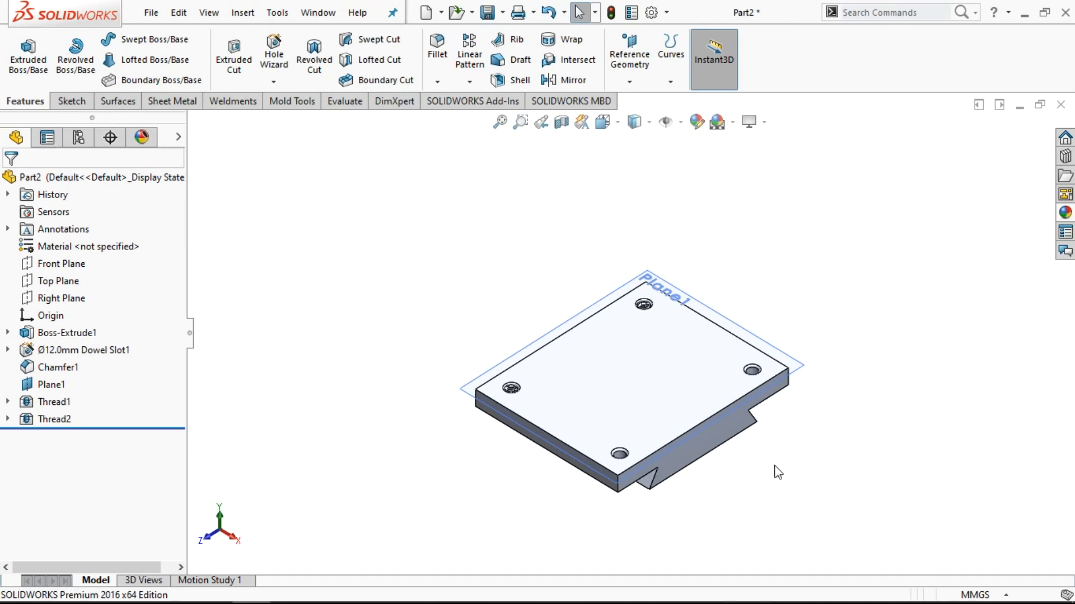
pyautogui.scroll(-1, 775, 468)
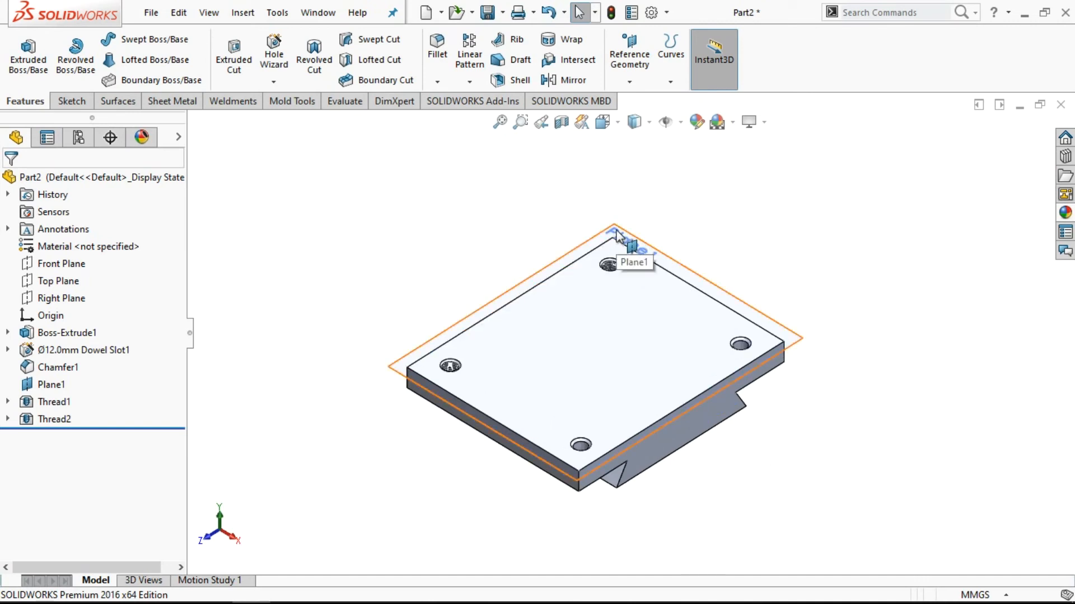
pyautogui.click(72, 300)
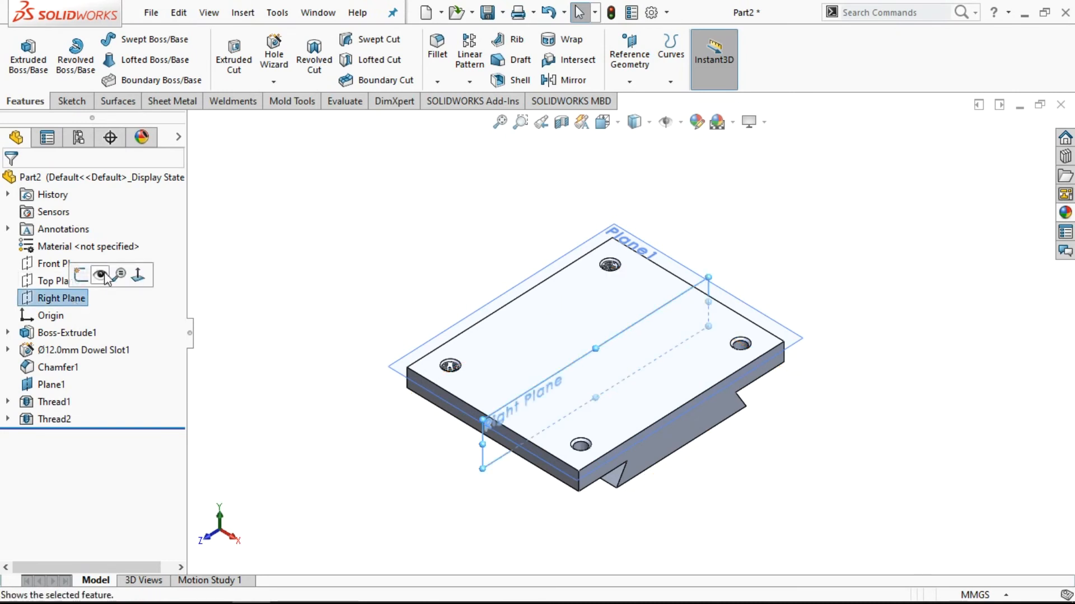
pyautogui.click(61, 404)
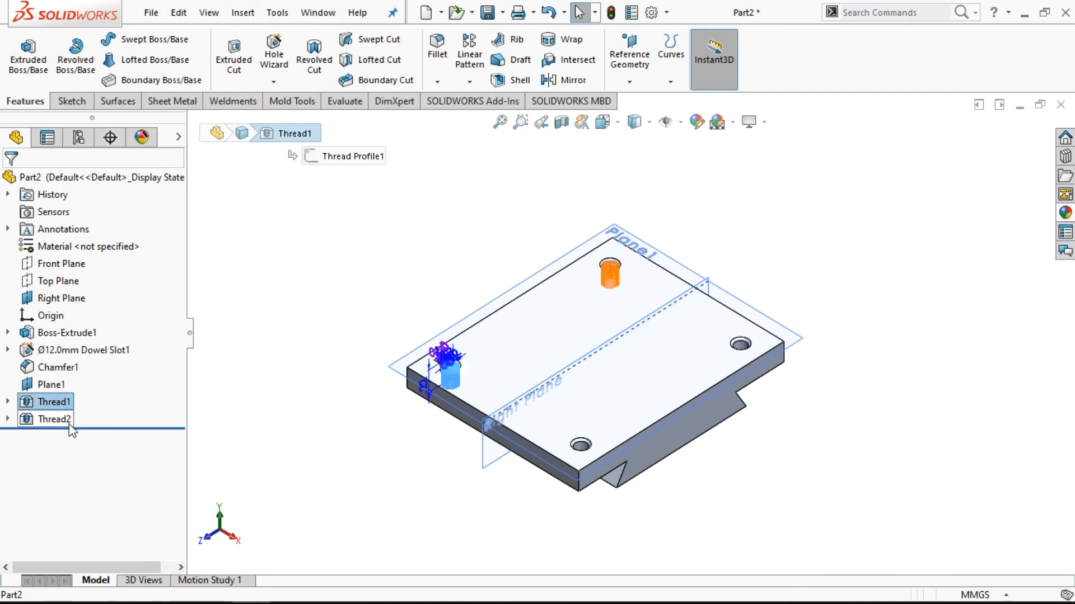
pyautogui.keyDown('ctrl'); pyautogui.click(56, 419); pyautogui.keyUp('ctrl')
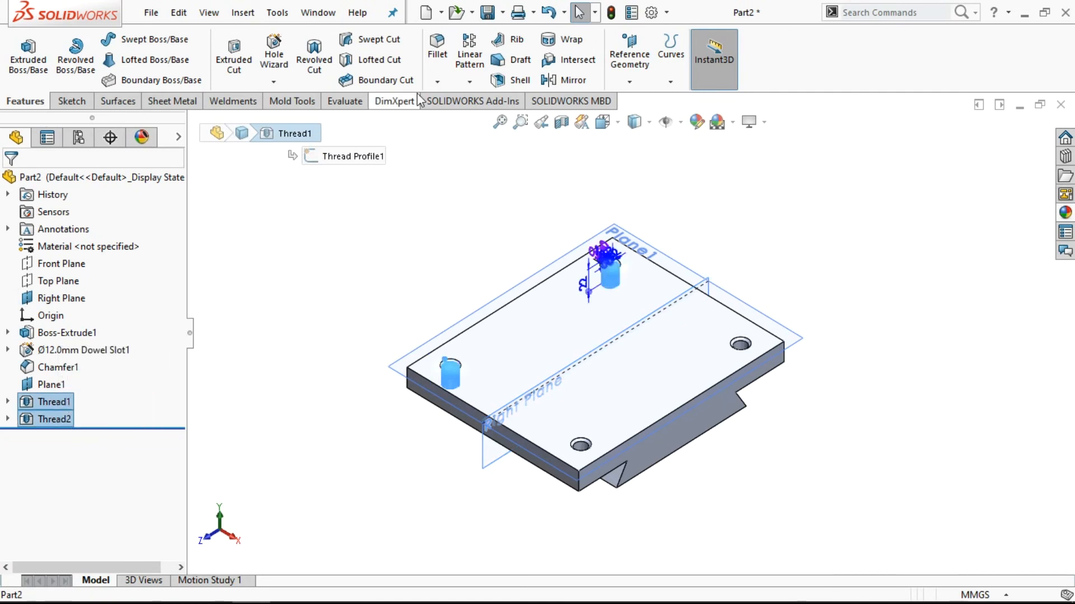
pyautogui.click(469, 83)
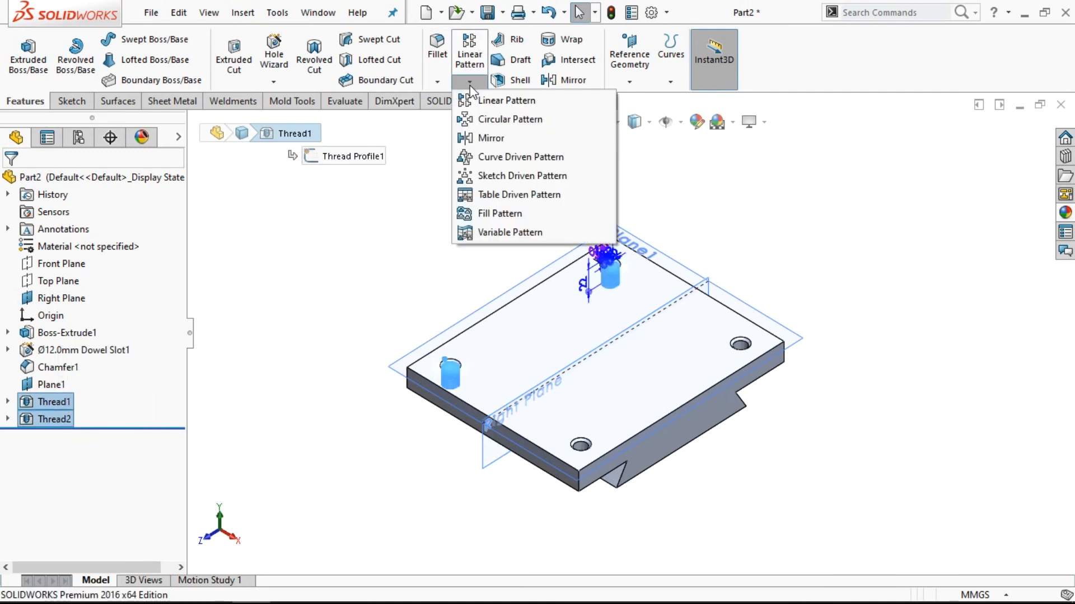
pyautogui.click(492, 136)
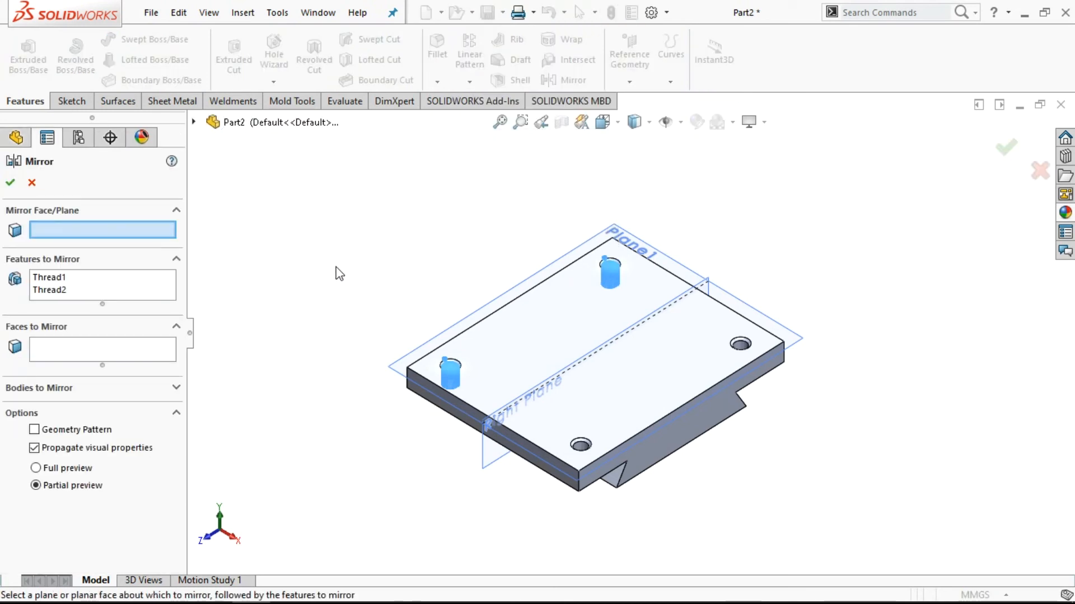
pyautogui.click(487, 476)
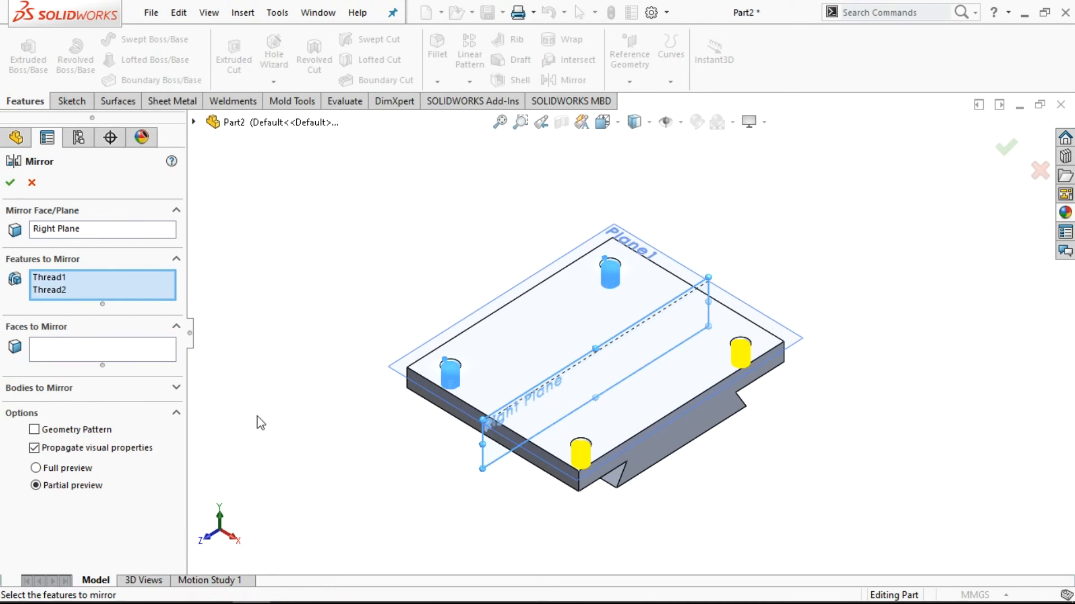
pyautogui.click(10, 183)
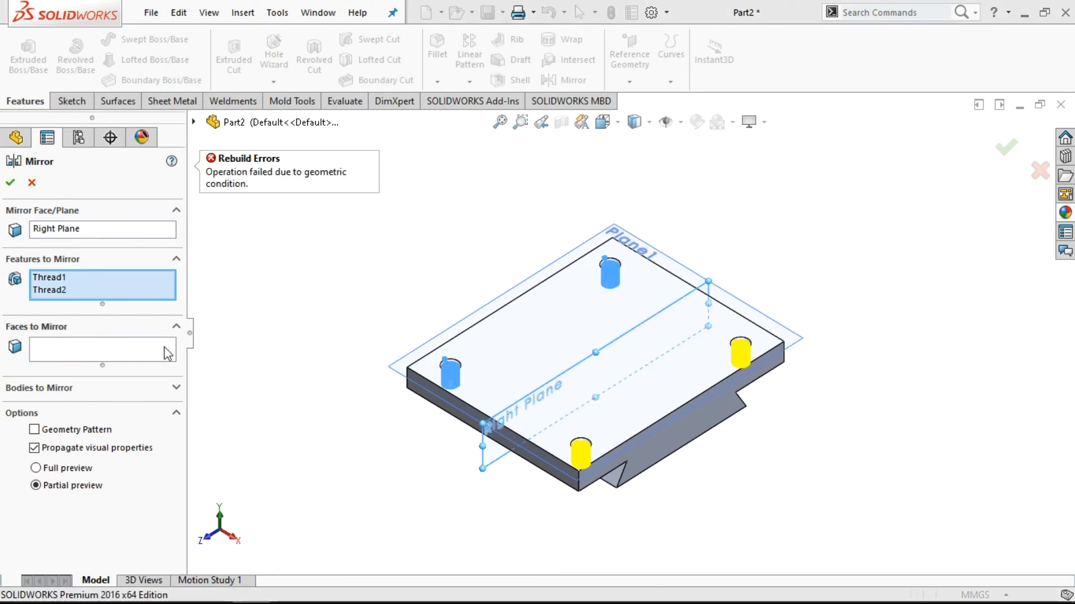
pyautogui.click(34, 430)
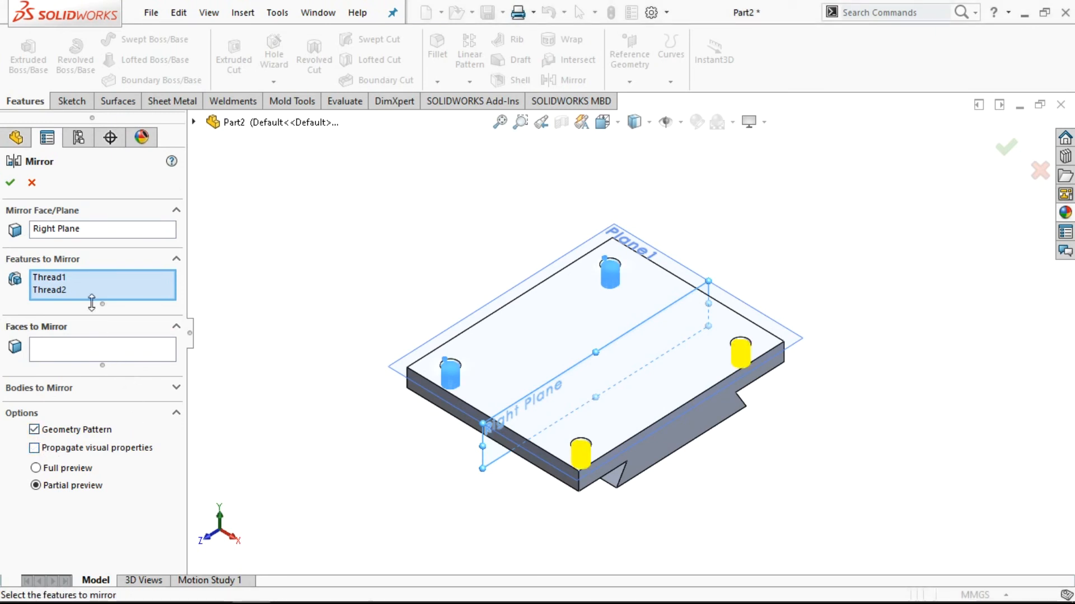
pyautogui.click(10, 183)
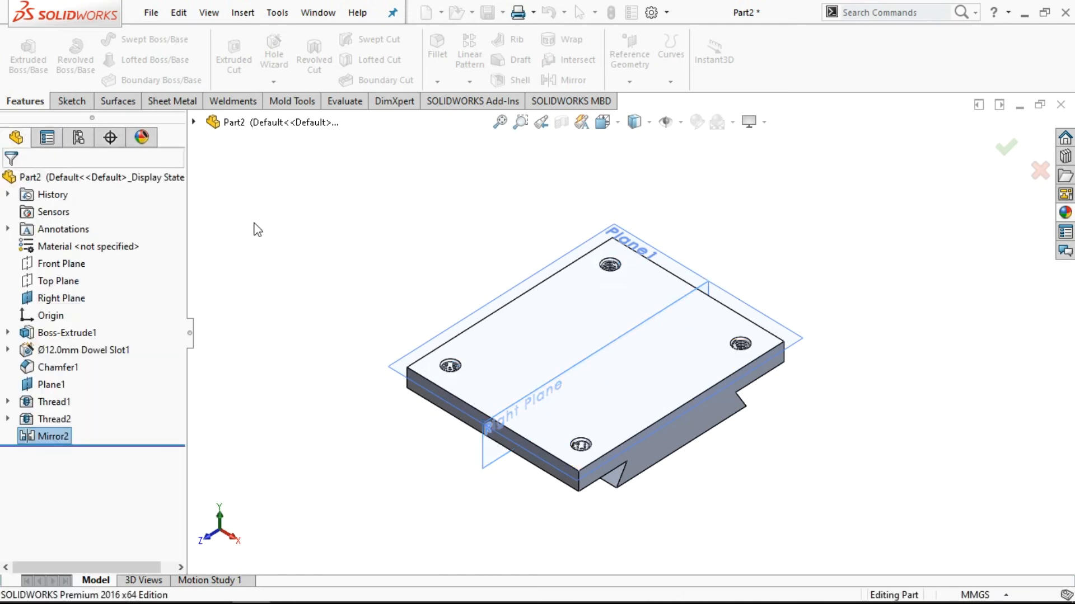
# - Hide the Right Plane and the offset reference plane above the plate
pyautogui.scroll(3, 631, 515)
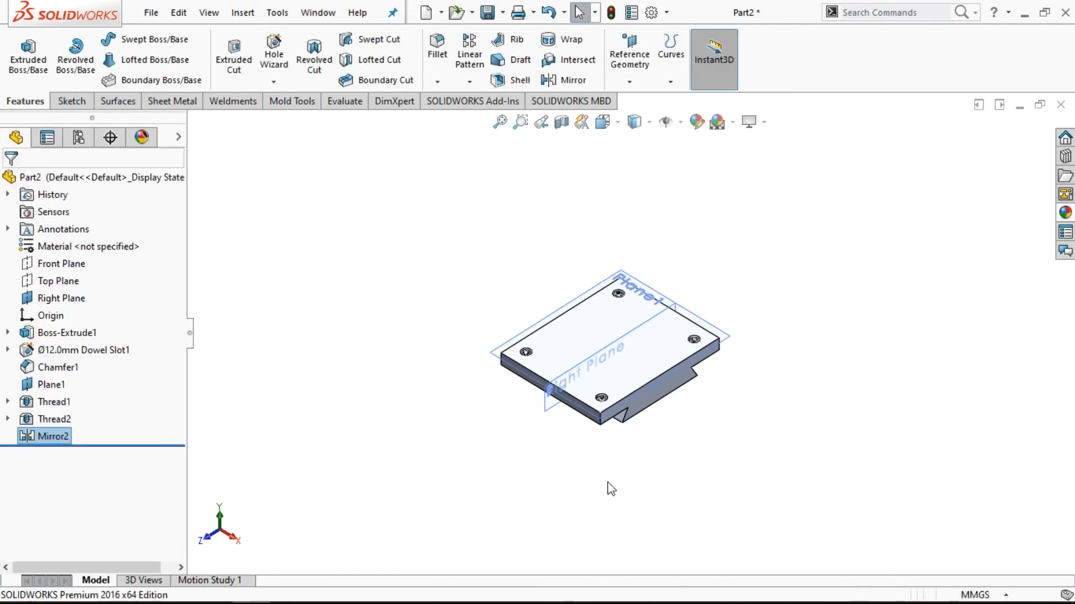
pyautogui.click(61, 298)
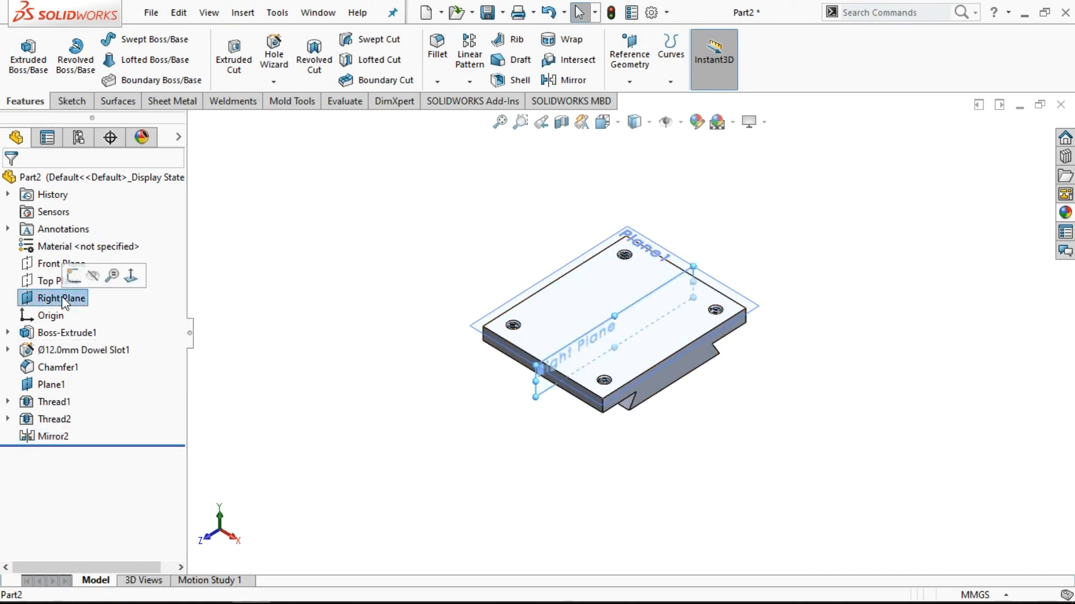
pyautogui.click(103, 277)
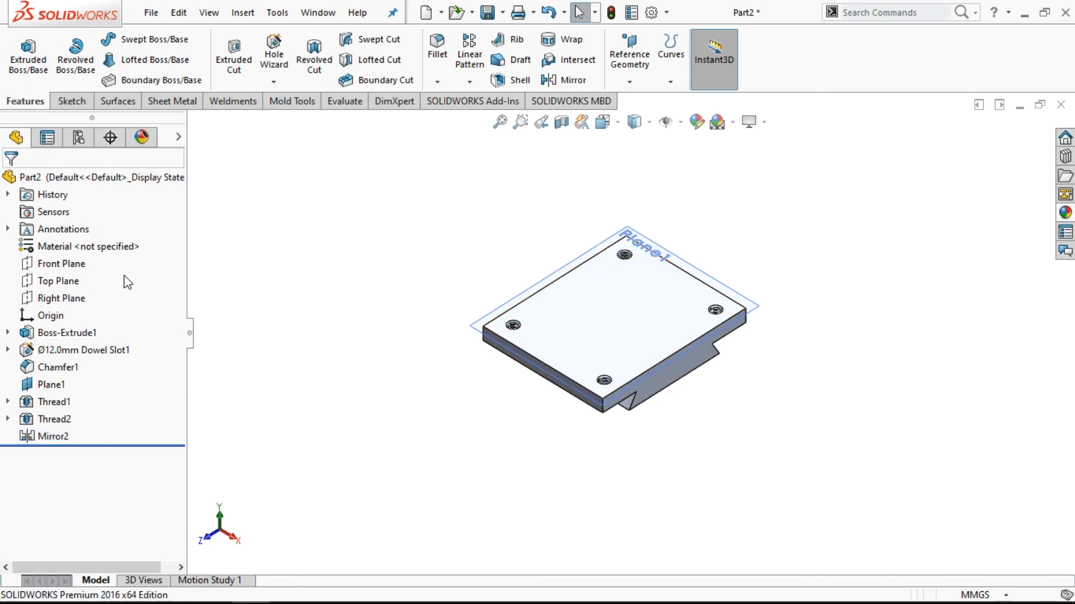
pyautogui.rightClick(627, 228)
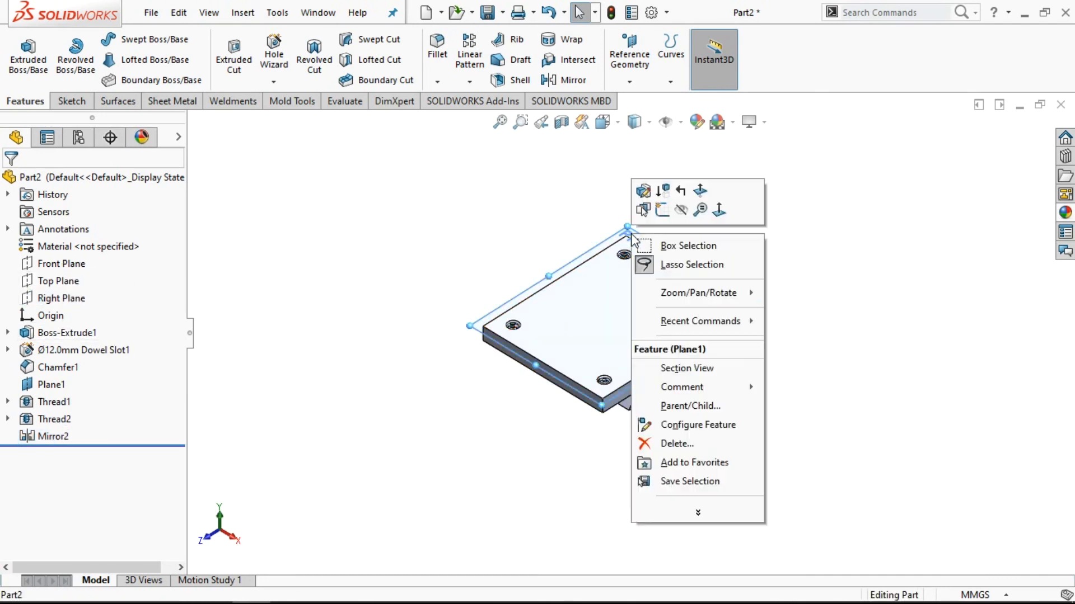
pyautogui.click(681, 210)
# - Examine the threads in the corner holes up close and restore the isometric view
pyautogui.scroll(-5, 741, 345)
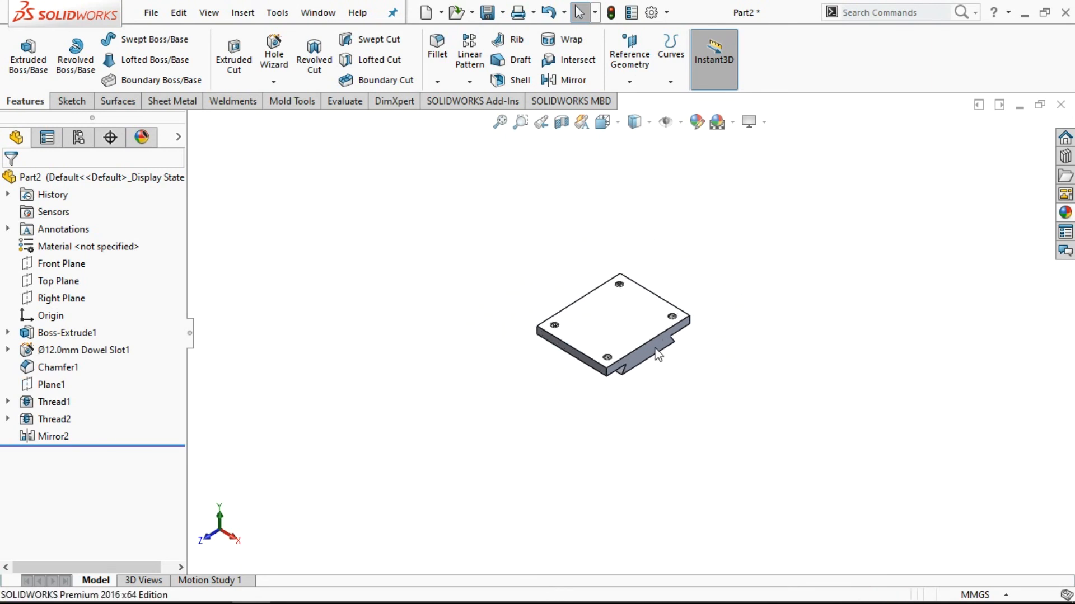
pyautogui.scroll(-2, 565, 362)
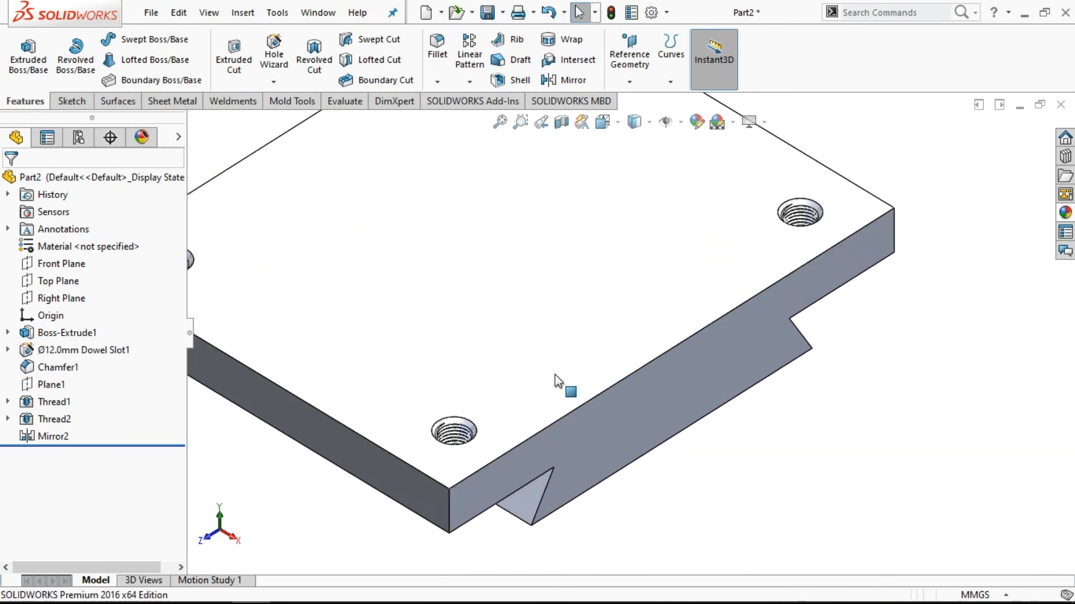
pyautogui.scroll(4, 556, 375)
pyautogui.moveTo(547, 368); pyautogui.dragTo(559, 406, button='middle')
pyautogui.scroll(4, 698, 232)
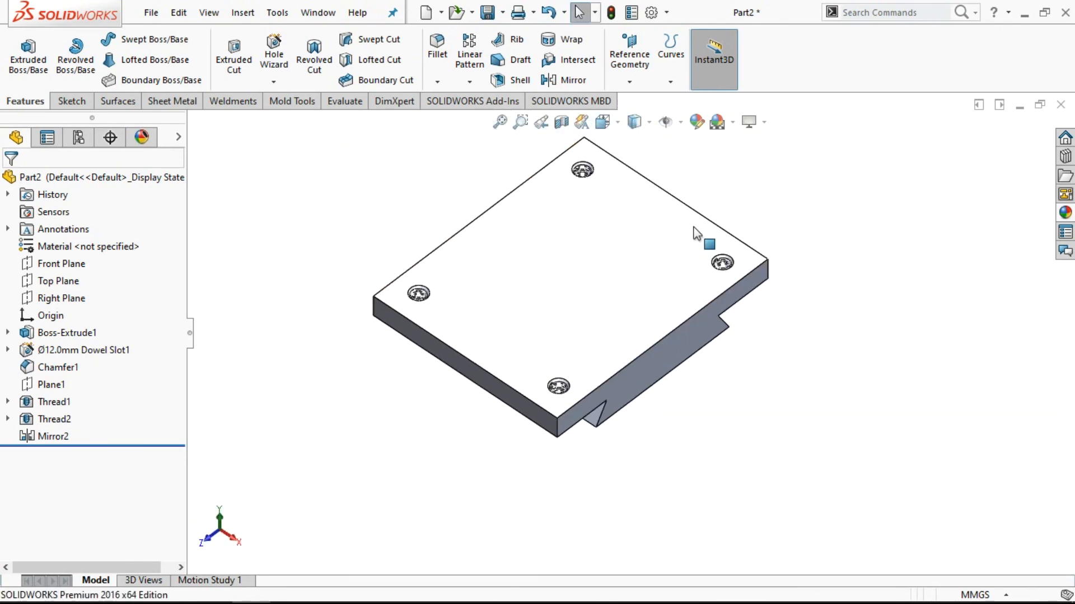
pyautogui.scroll(-2, 649, 224)
pyautogui.click(602, 121)
pyautogui.click(692, 166)
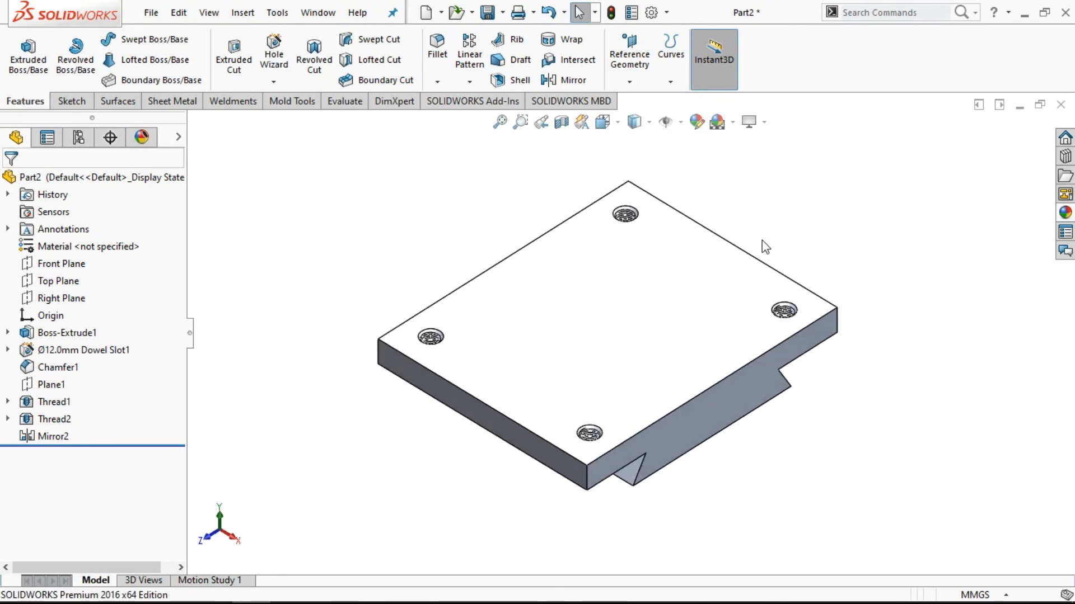
# - Apply the polished steel appearance to the whole part
pyautogui.click(1065, 214)
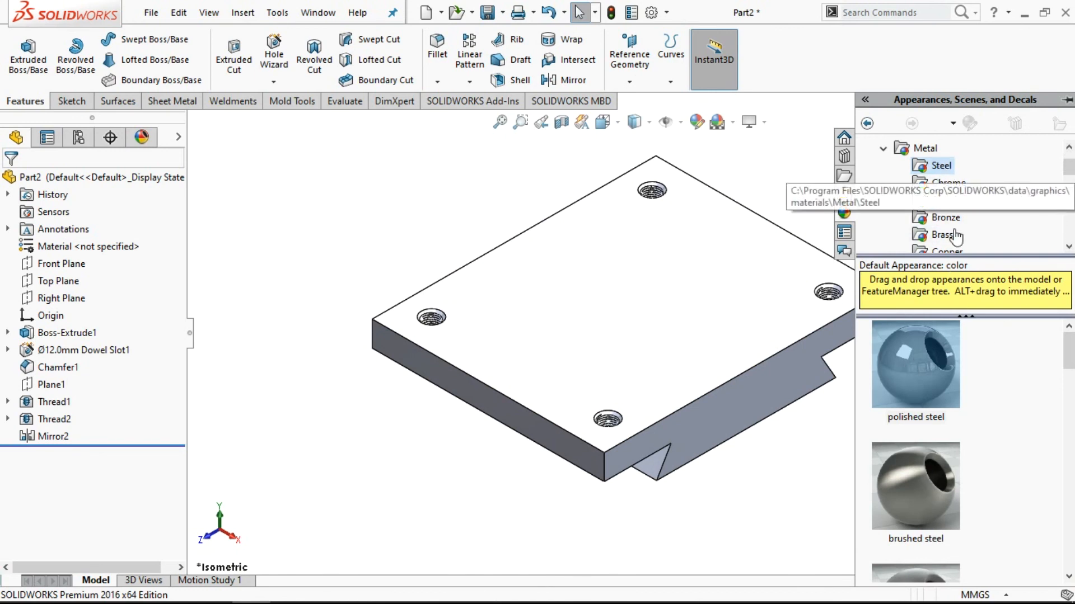
pyautogui.rightClick(928, 362)
pyautogui.click(958, 372)
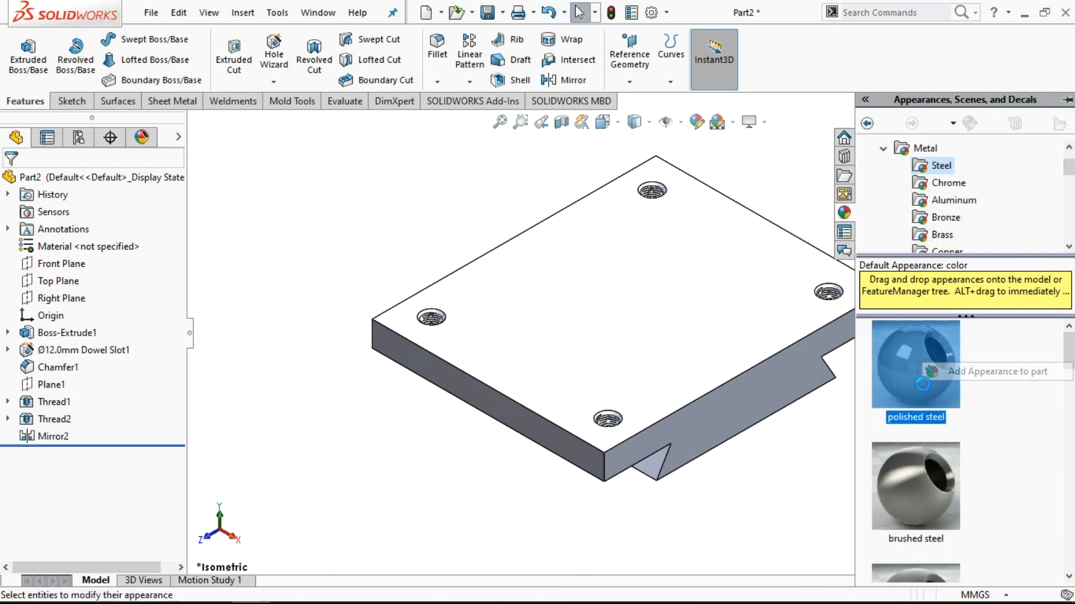
pyautogui.click(797, 445)
pyautogui.scroll(1, 848, 431)
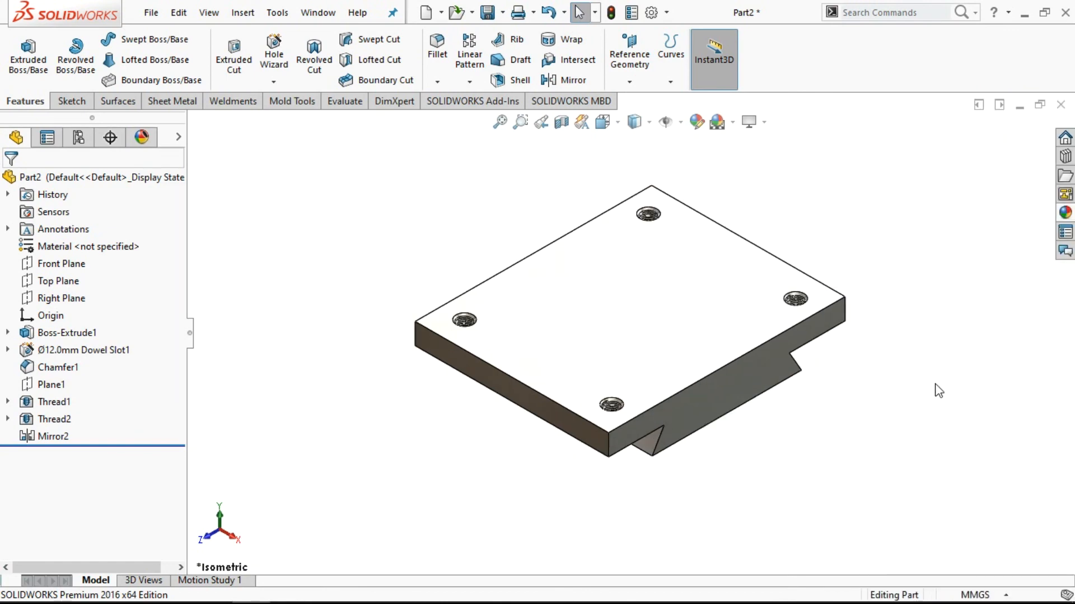
# - Create a planar section view of the part through the Front Plane with 0 mm offset and the section cap shown
pyautogui.moveTo(934, 384); pyautogui.dragTo(708, 376, button='middle')
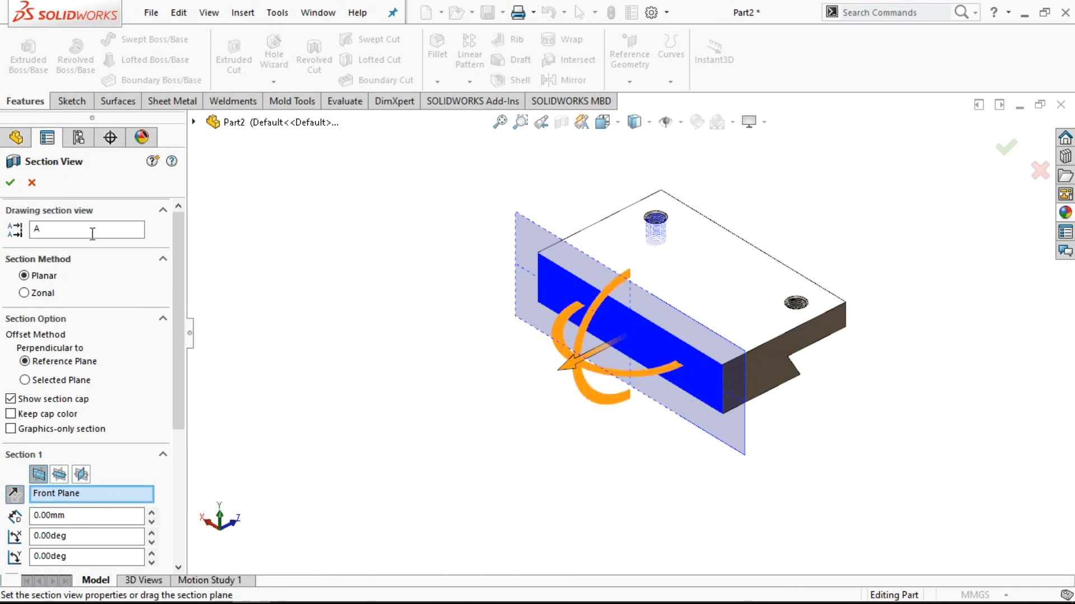
pyautogui.click(10, 183)
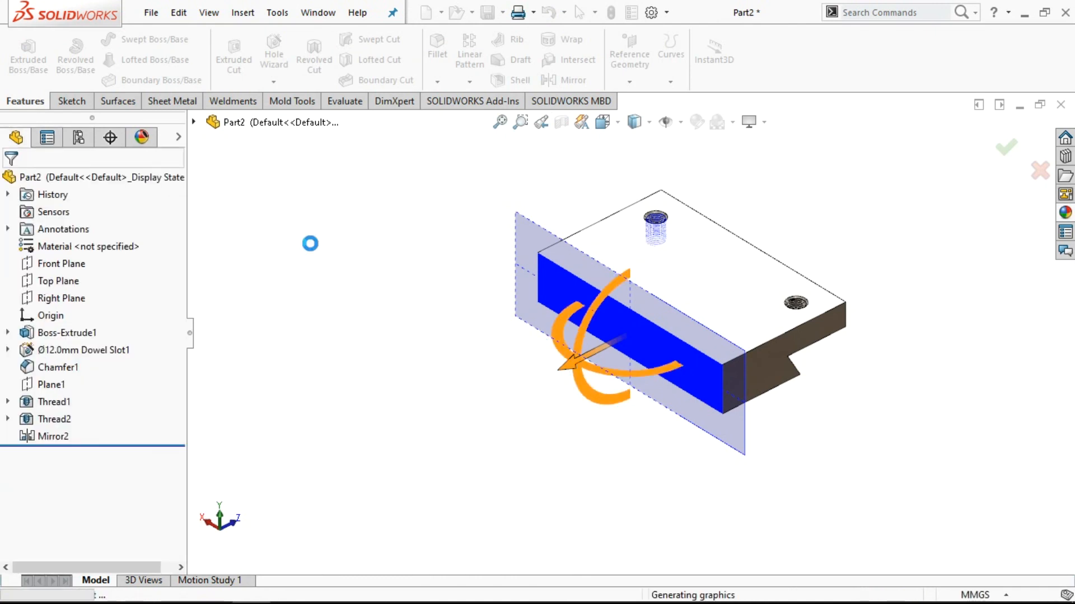
# - Inspect the sectioned plate from another angle and turn off the section view to display the complete part
pyautogui.moveTo(415, 408); pyautogui.dragTo(376, 360, button='middle')
pyautogui.click(561, 121)
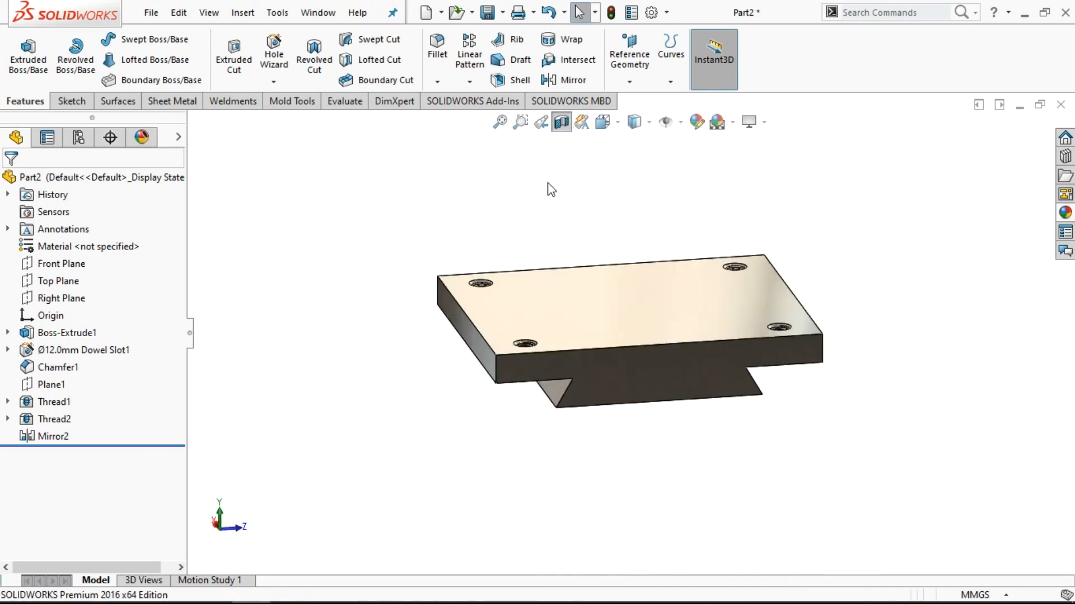
pyautogui.moveTo(549, 227); pyautogui.dragTo(587, 221, button='middle')
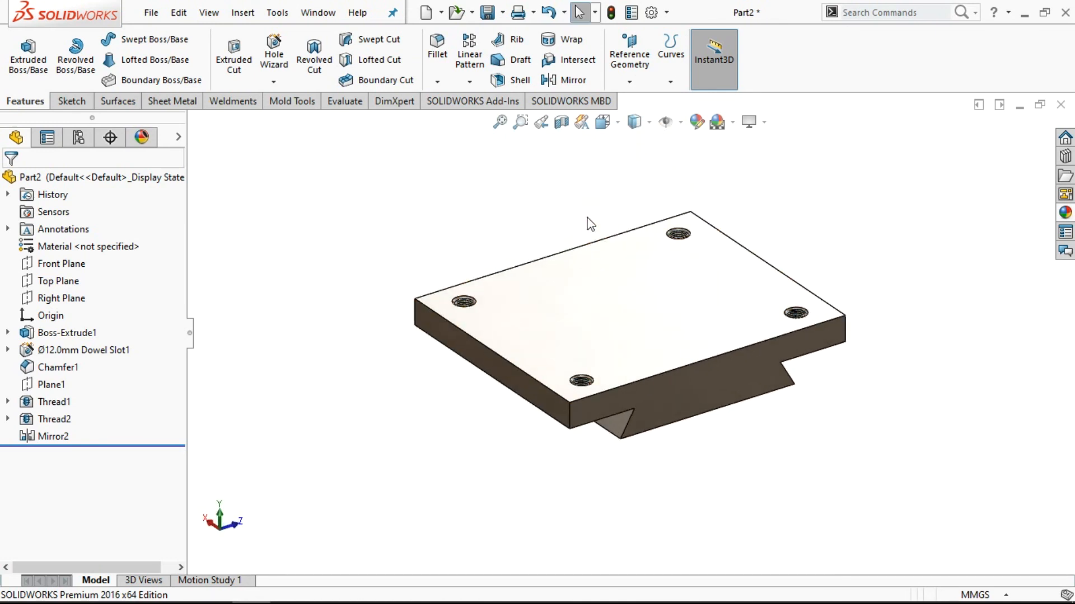
# - Check the part in the standard Front and Right views and return to the isometric view
pyautogui.click(603, 122)
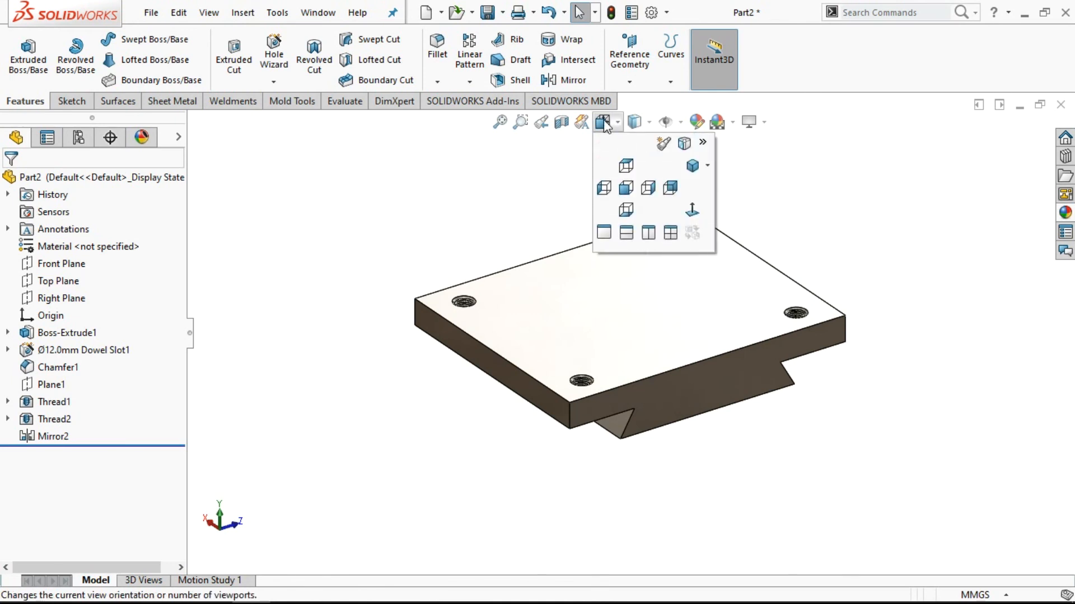
pyautogui.click(627, 182)
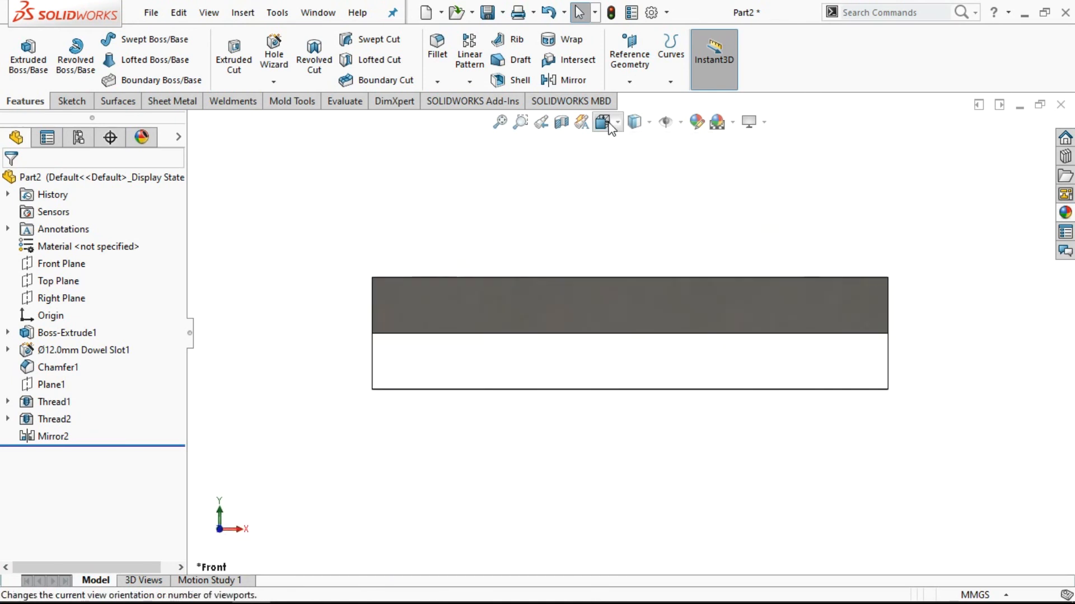
pyautogui.click(606, 122)
pyautogui.click(648, 188)
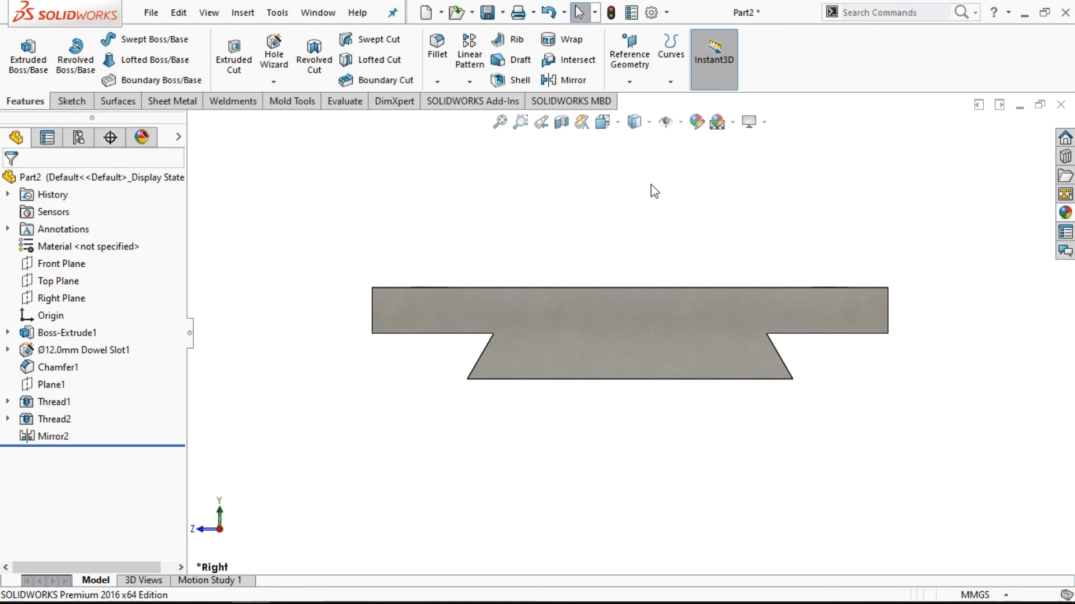
pyautogui.click(603, 121)
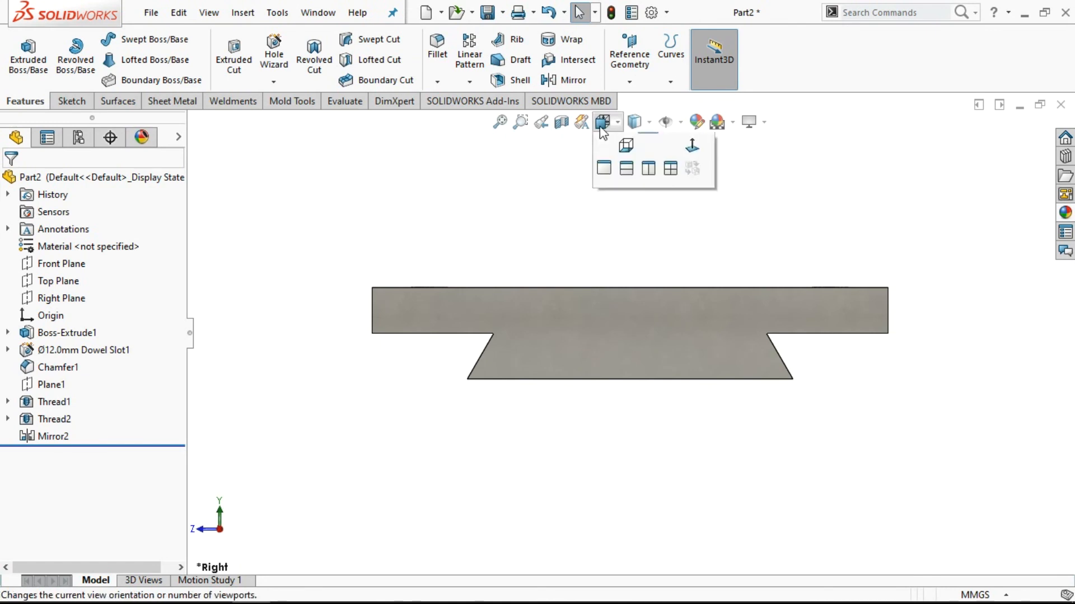
pyautogui.click(693, 166)
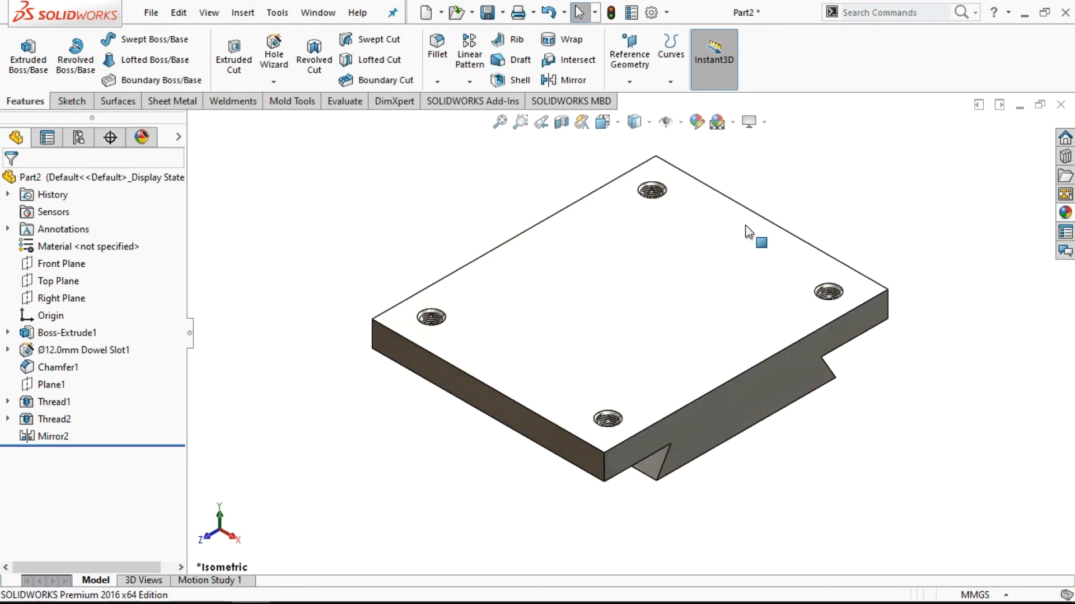